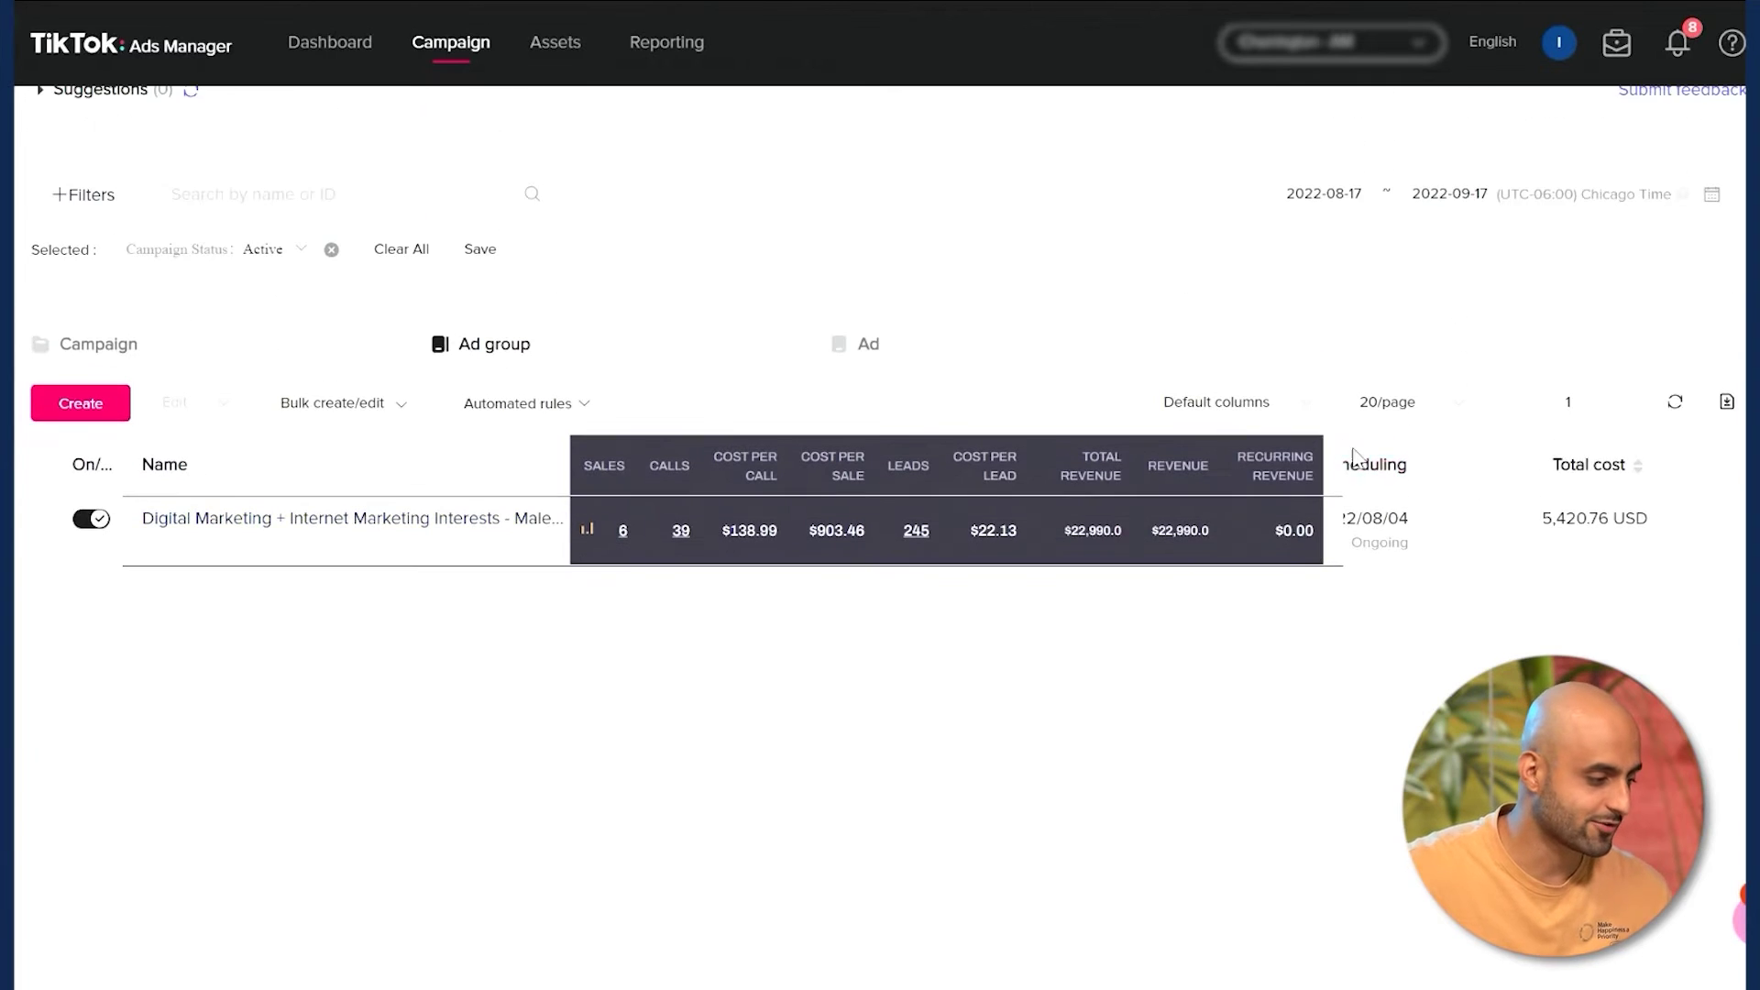
# - Review the active ad group's revenue and total cost figures for the selected date range
pyautogui.scroll(-1, 689, 347)
pyautogui.scroll(2, 689, 346)
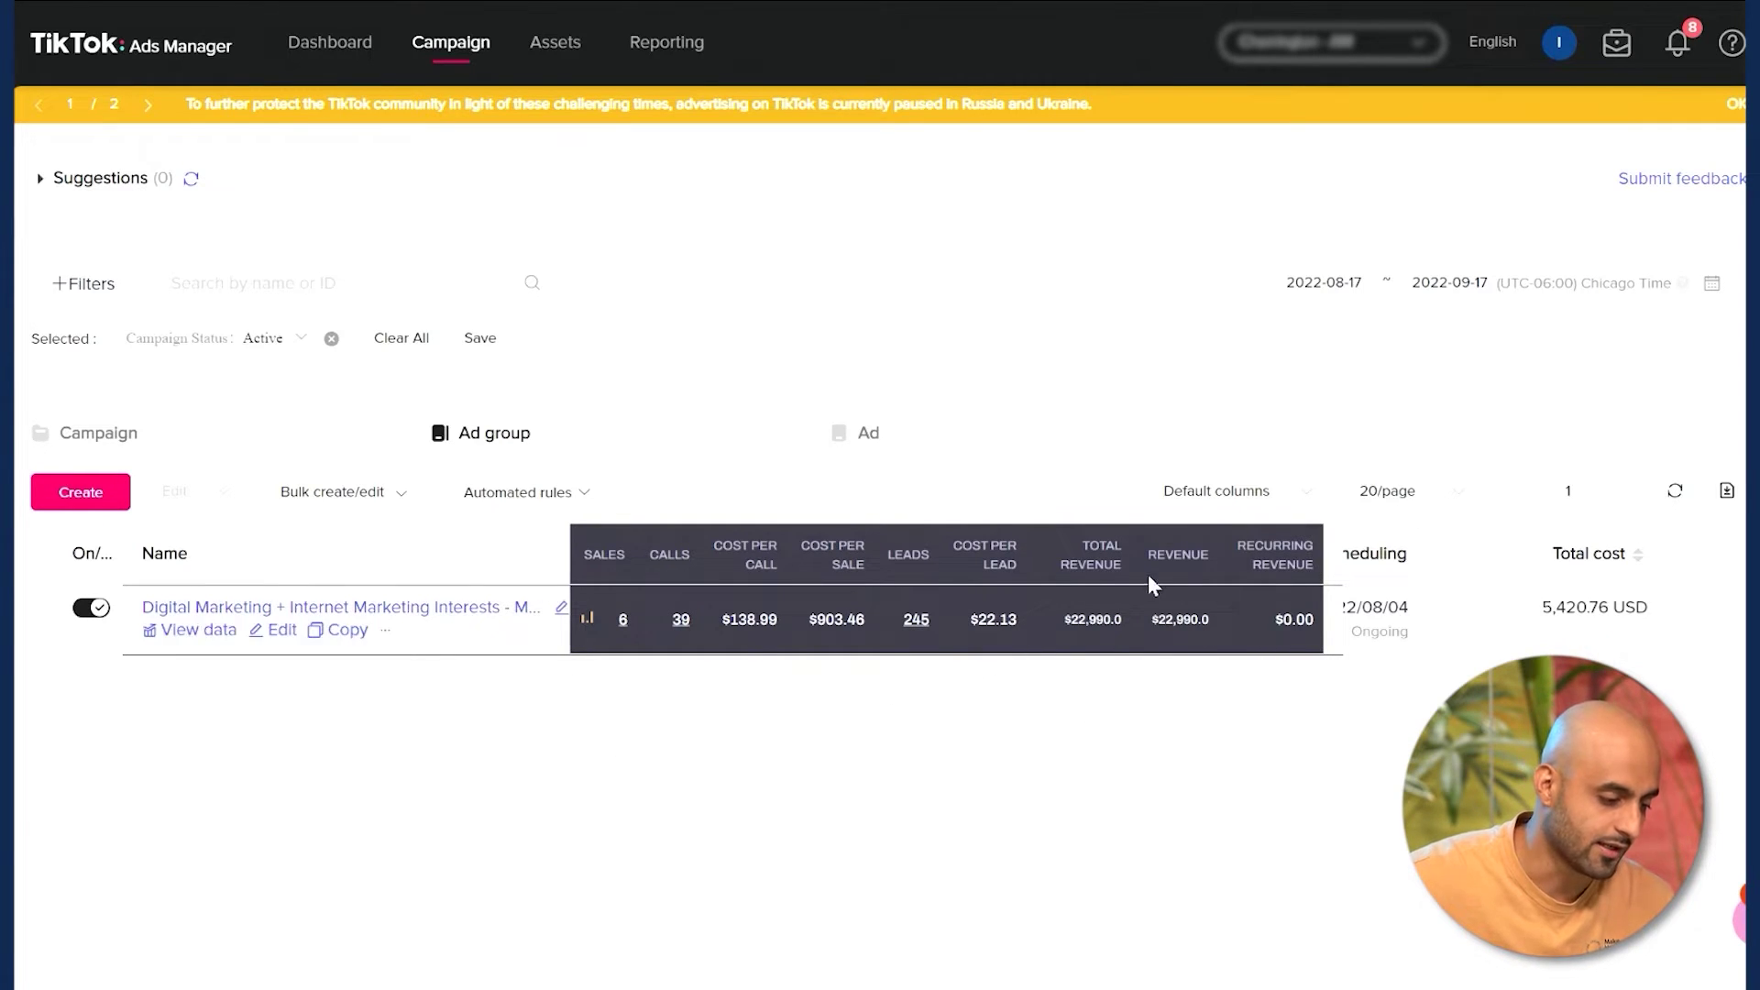
pyautogui.moveTo(1017, 550); pyautogui.dragTo(826, 569)
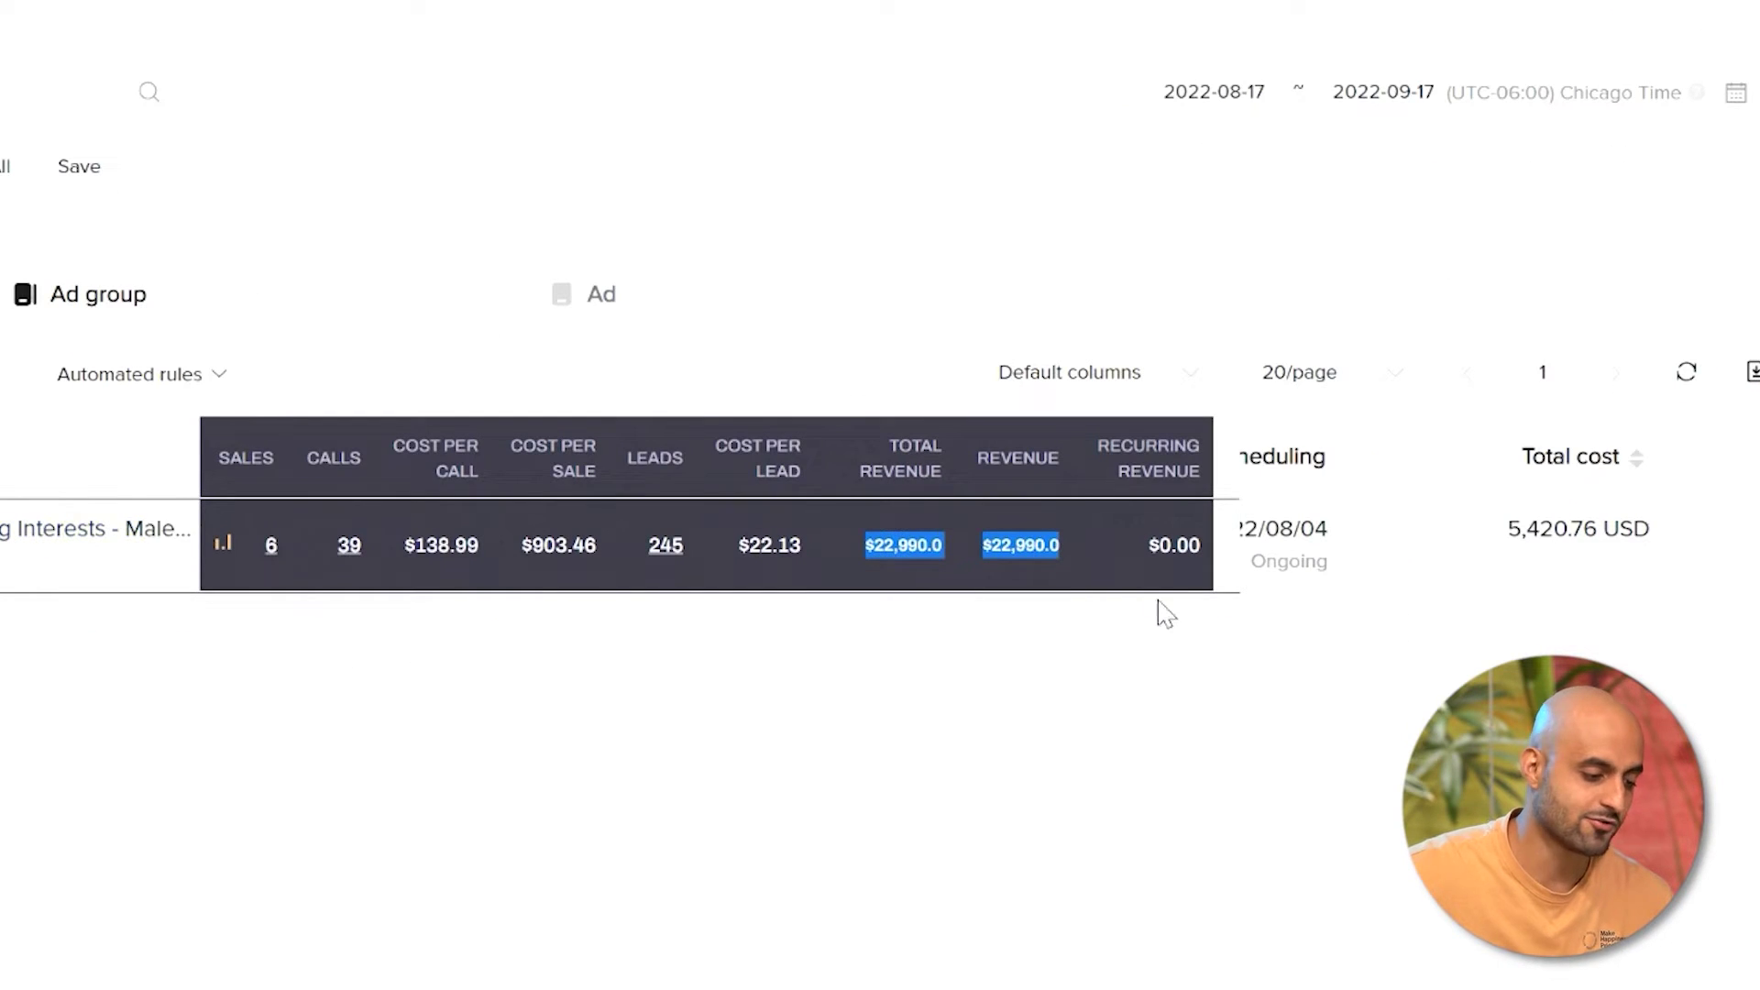
pyautogui.click(1093, 616)
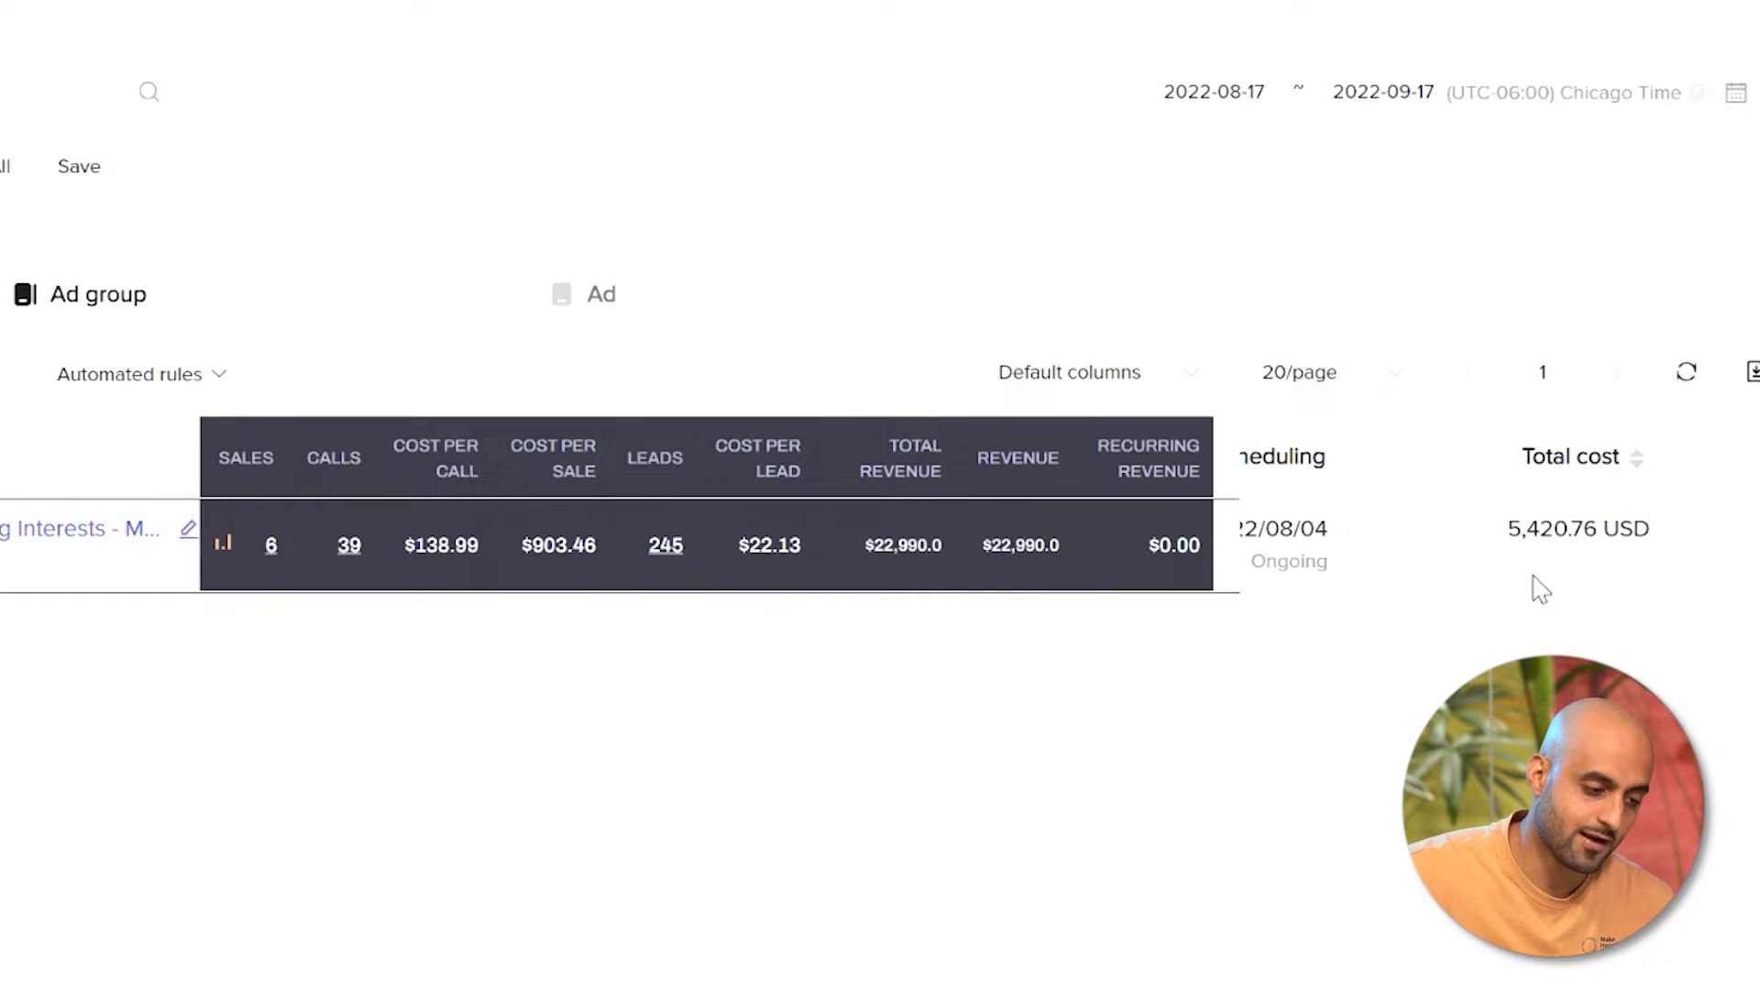
pyautogui.moveTo(1504, 529); pyautogui.dragTo(1619, 530)
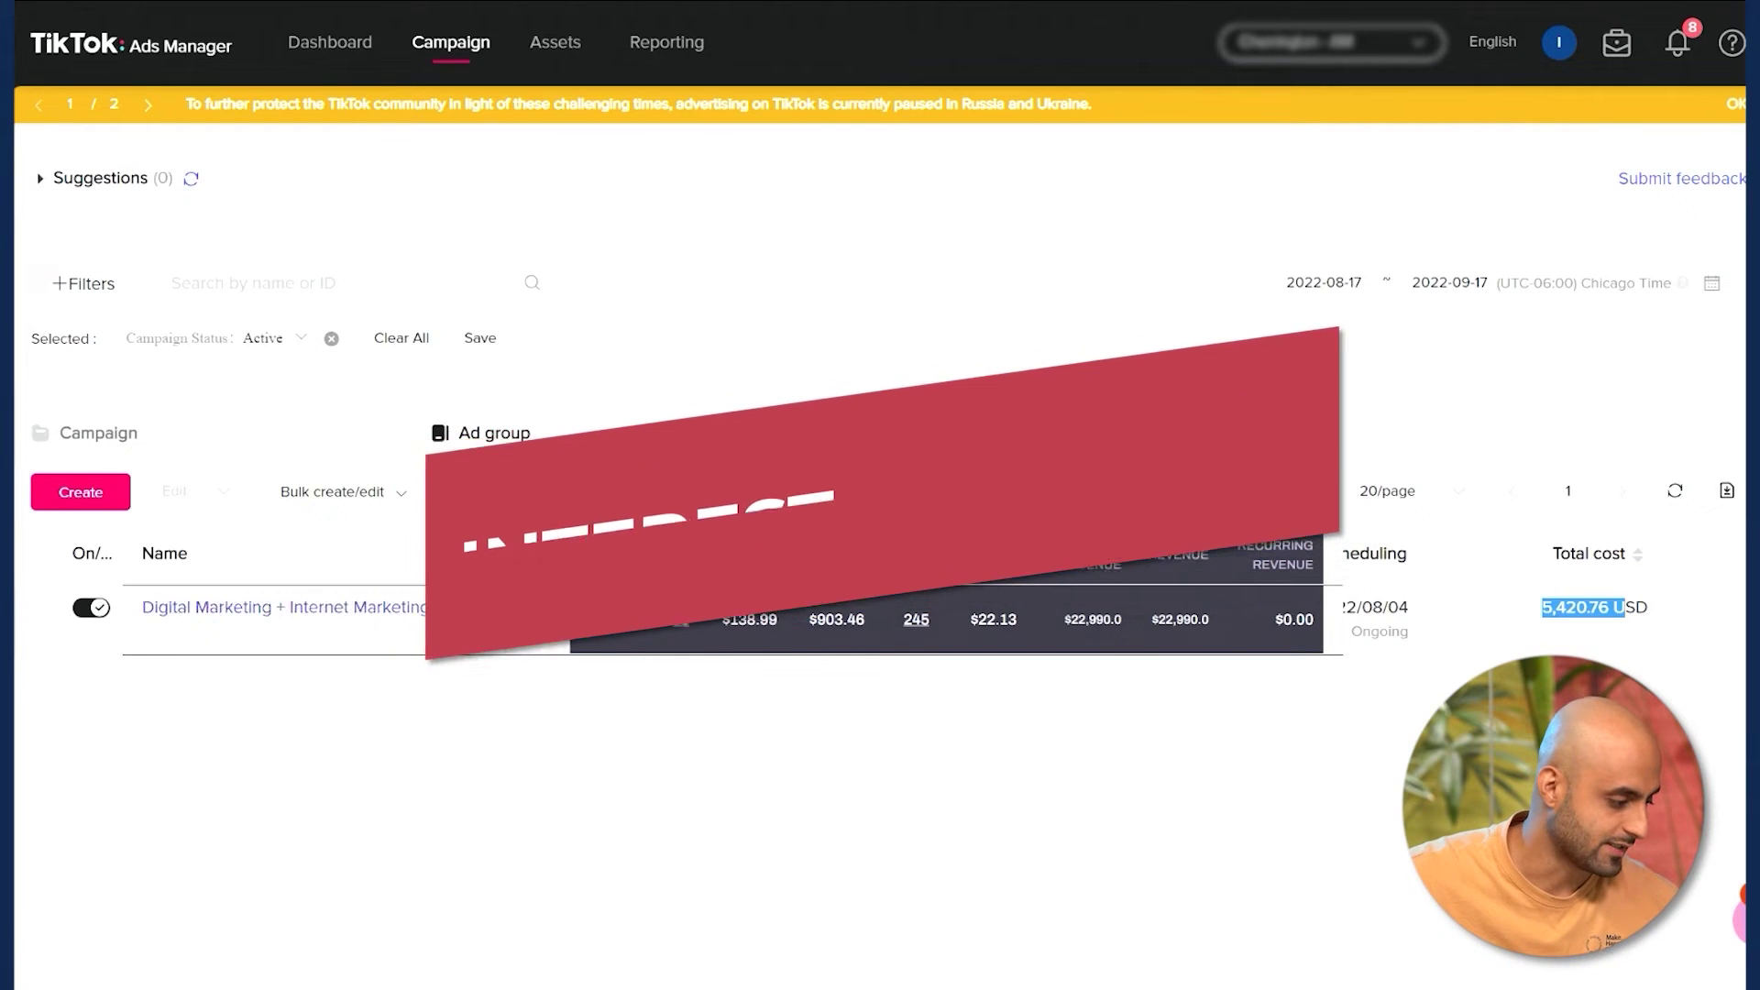
# - Create a new campaign, starting over instead of continuing the last edits, with Conversions as the advertising objective
pyautogui.click(81, 492)
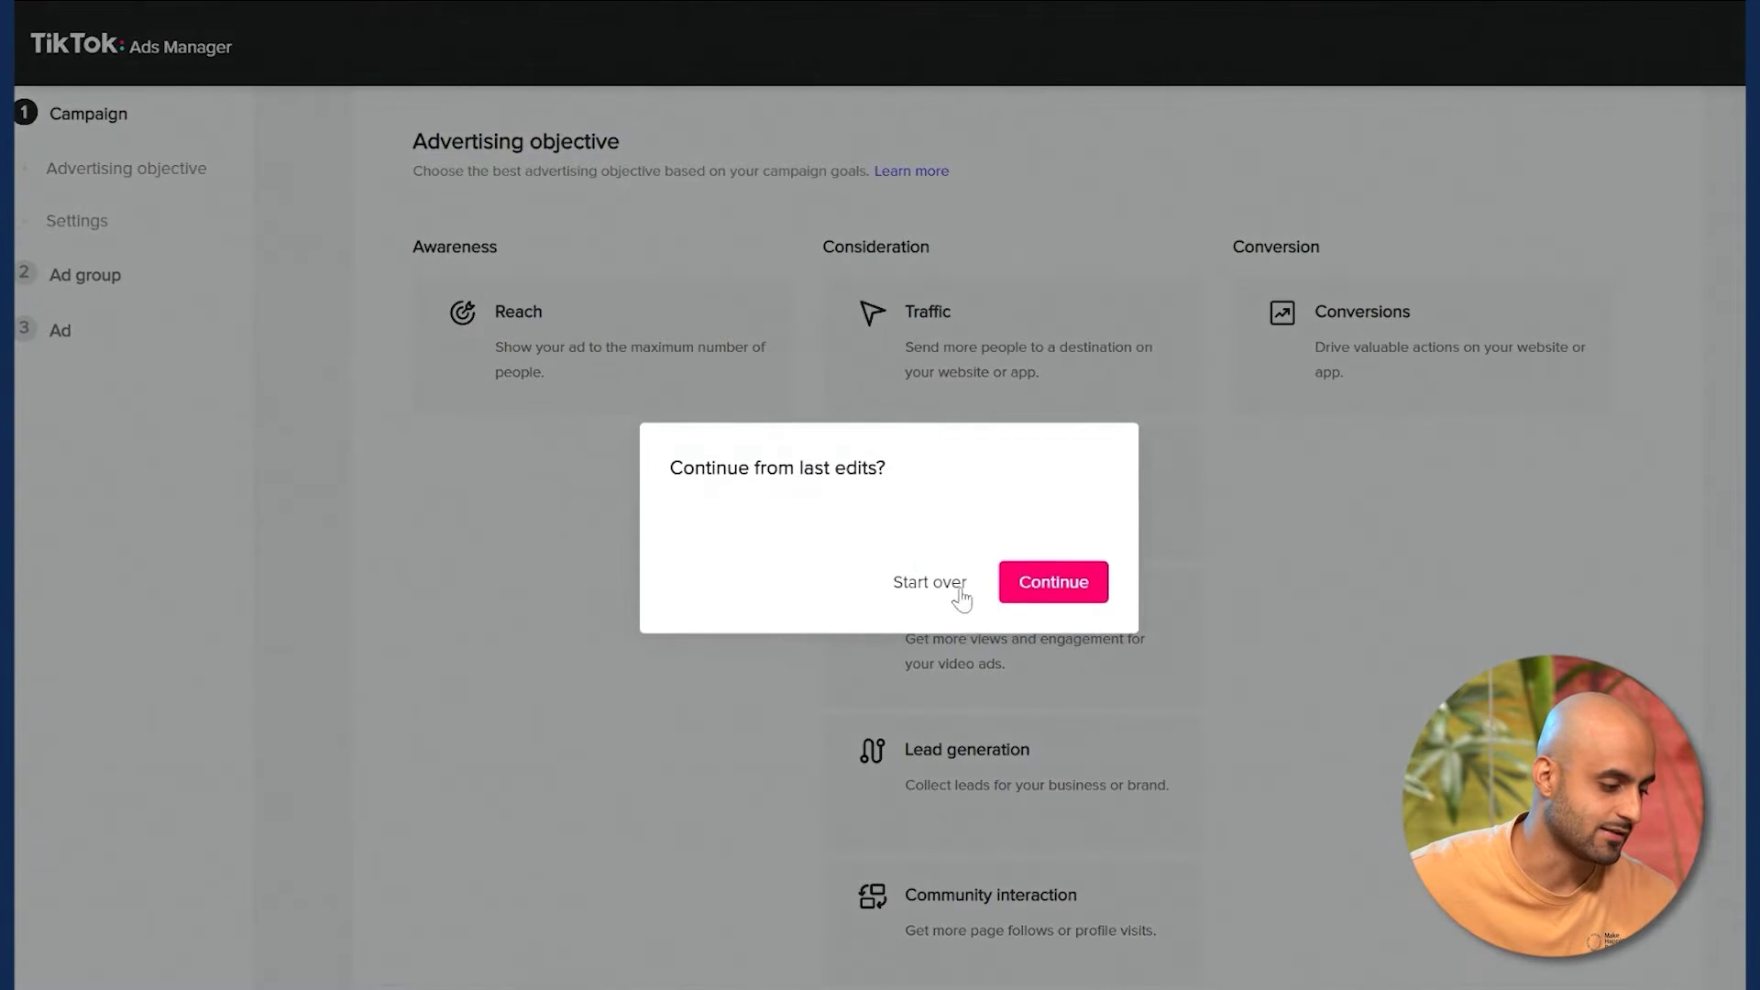
pyautogui.click(930, 587)
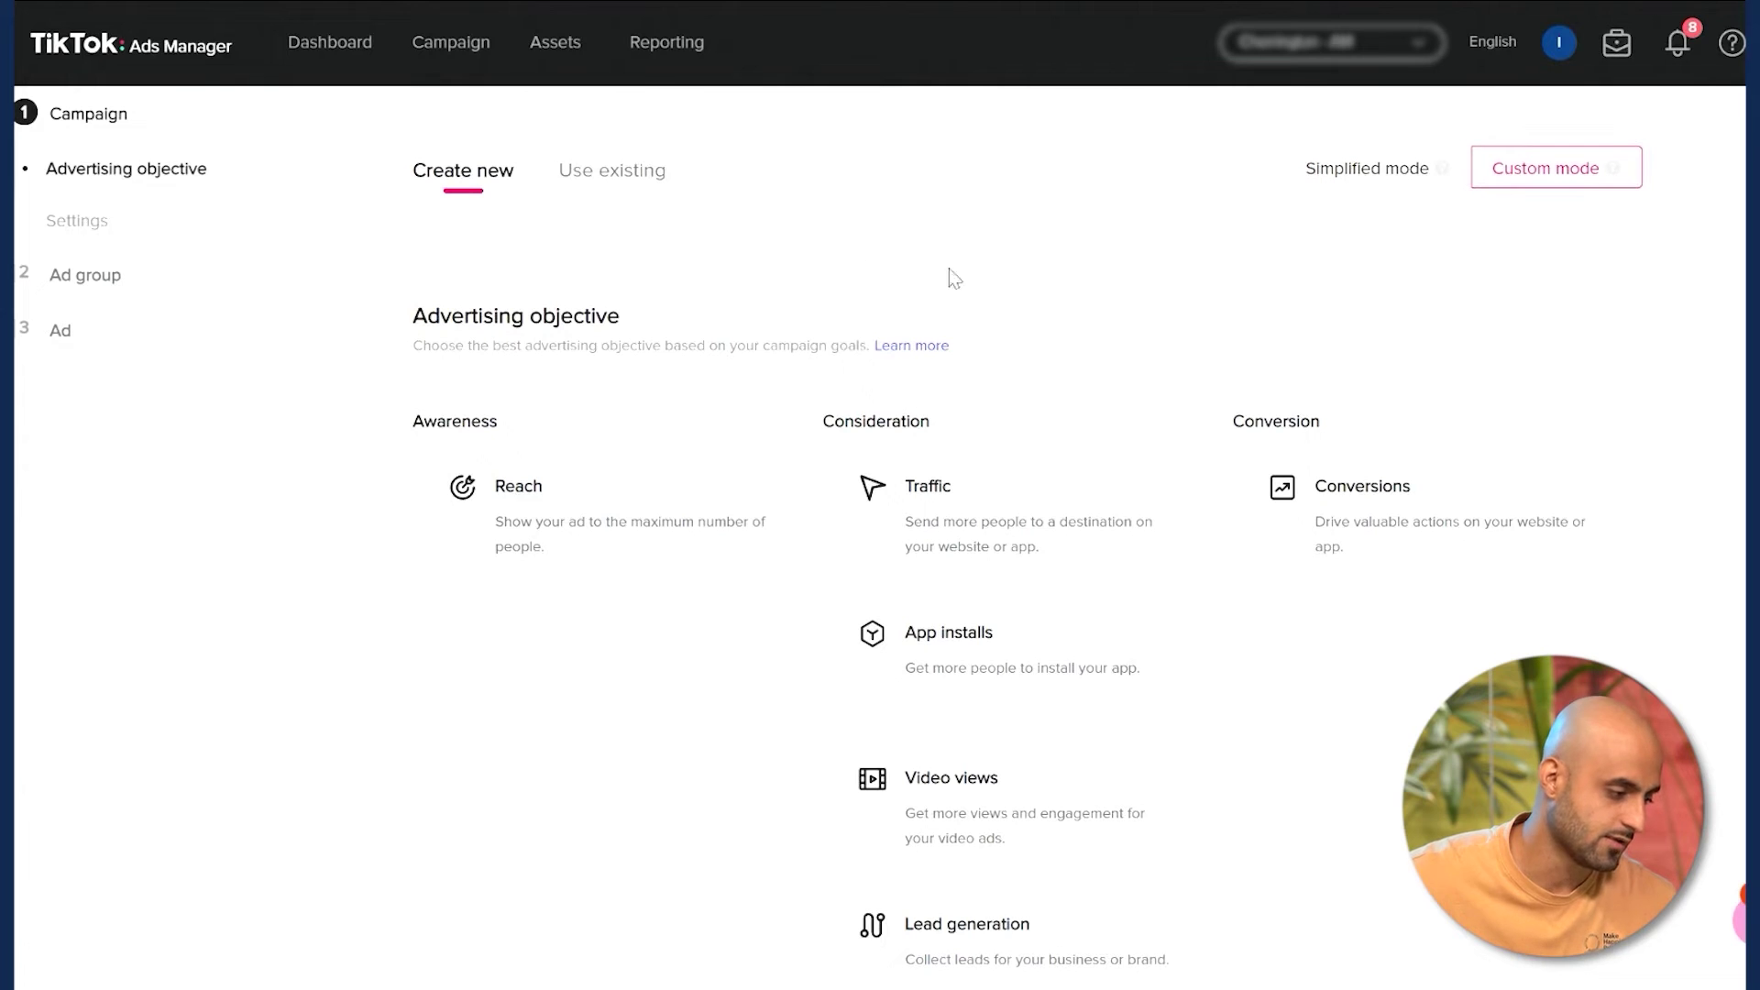
pyautogui.scroll(-3, 1138, 402)
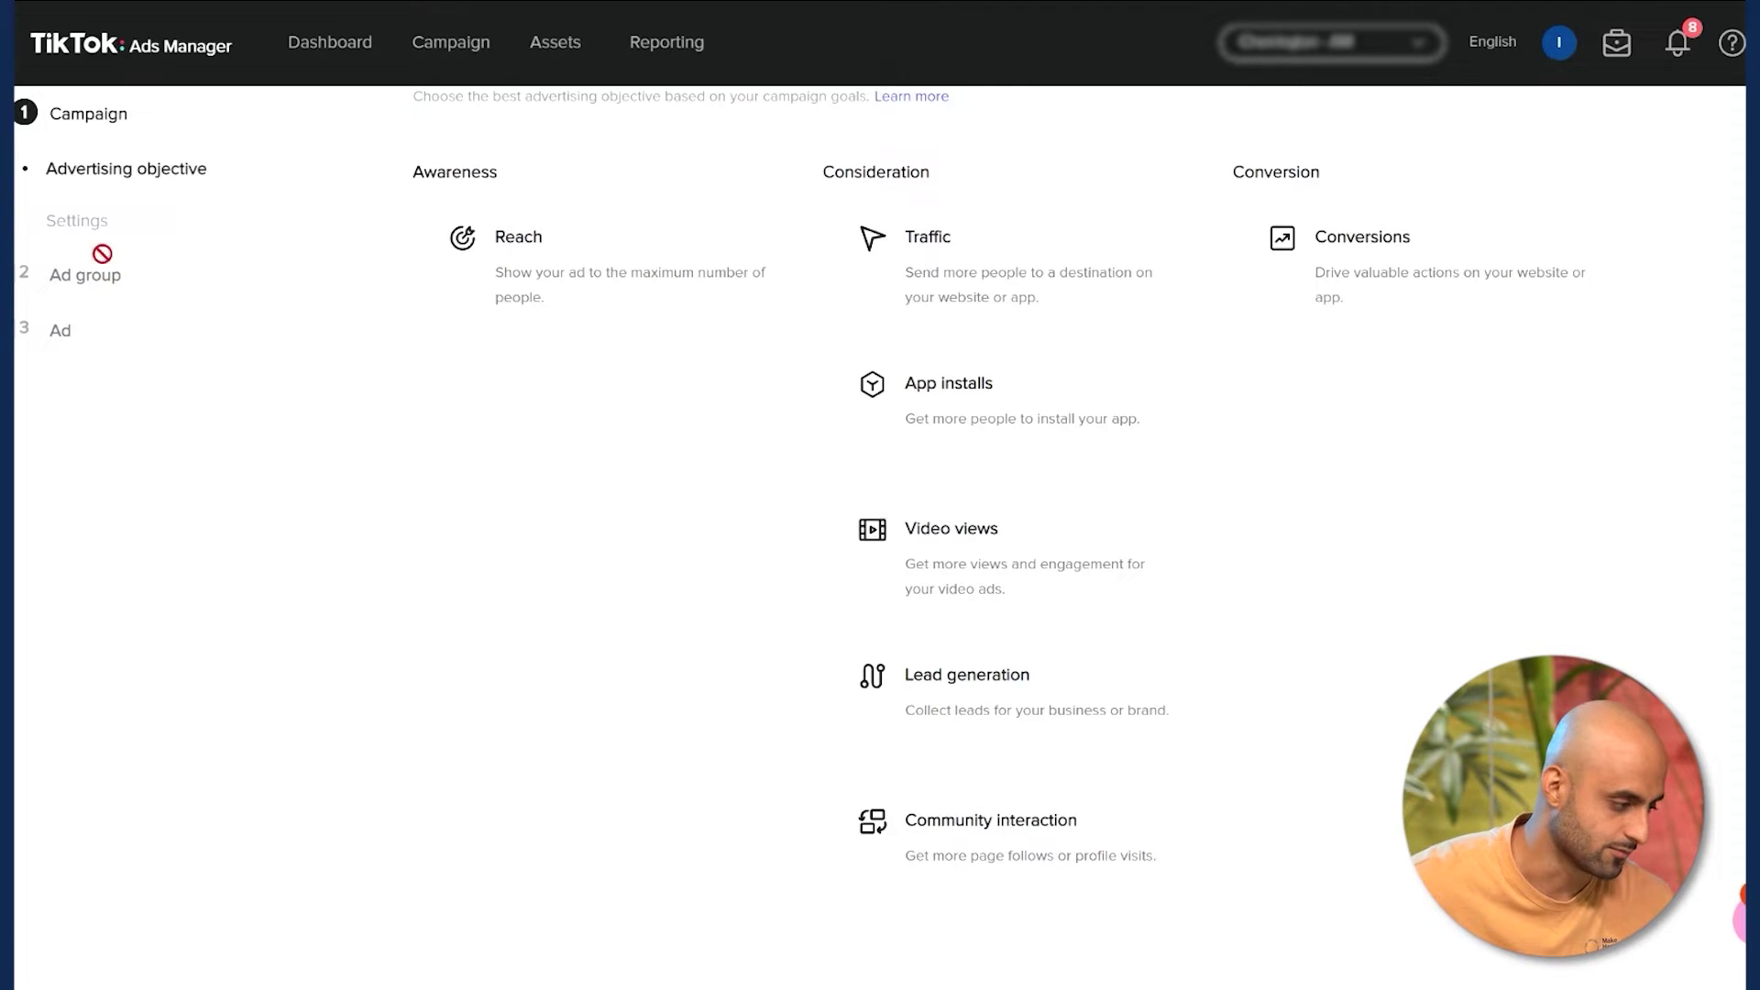
pyautogui.click(105, 221)
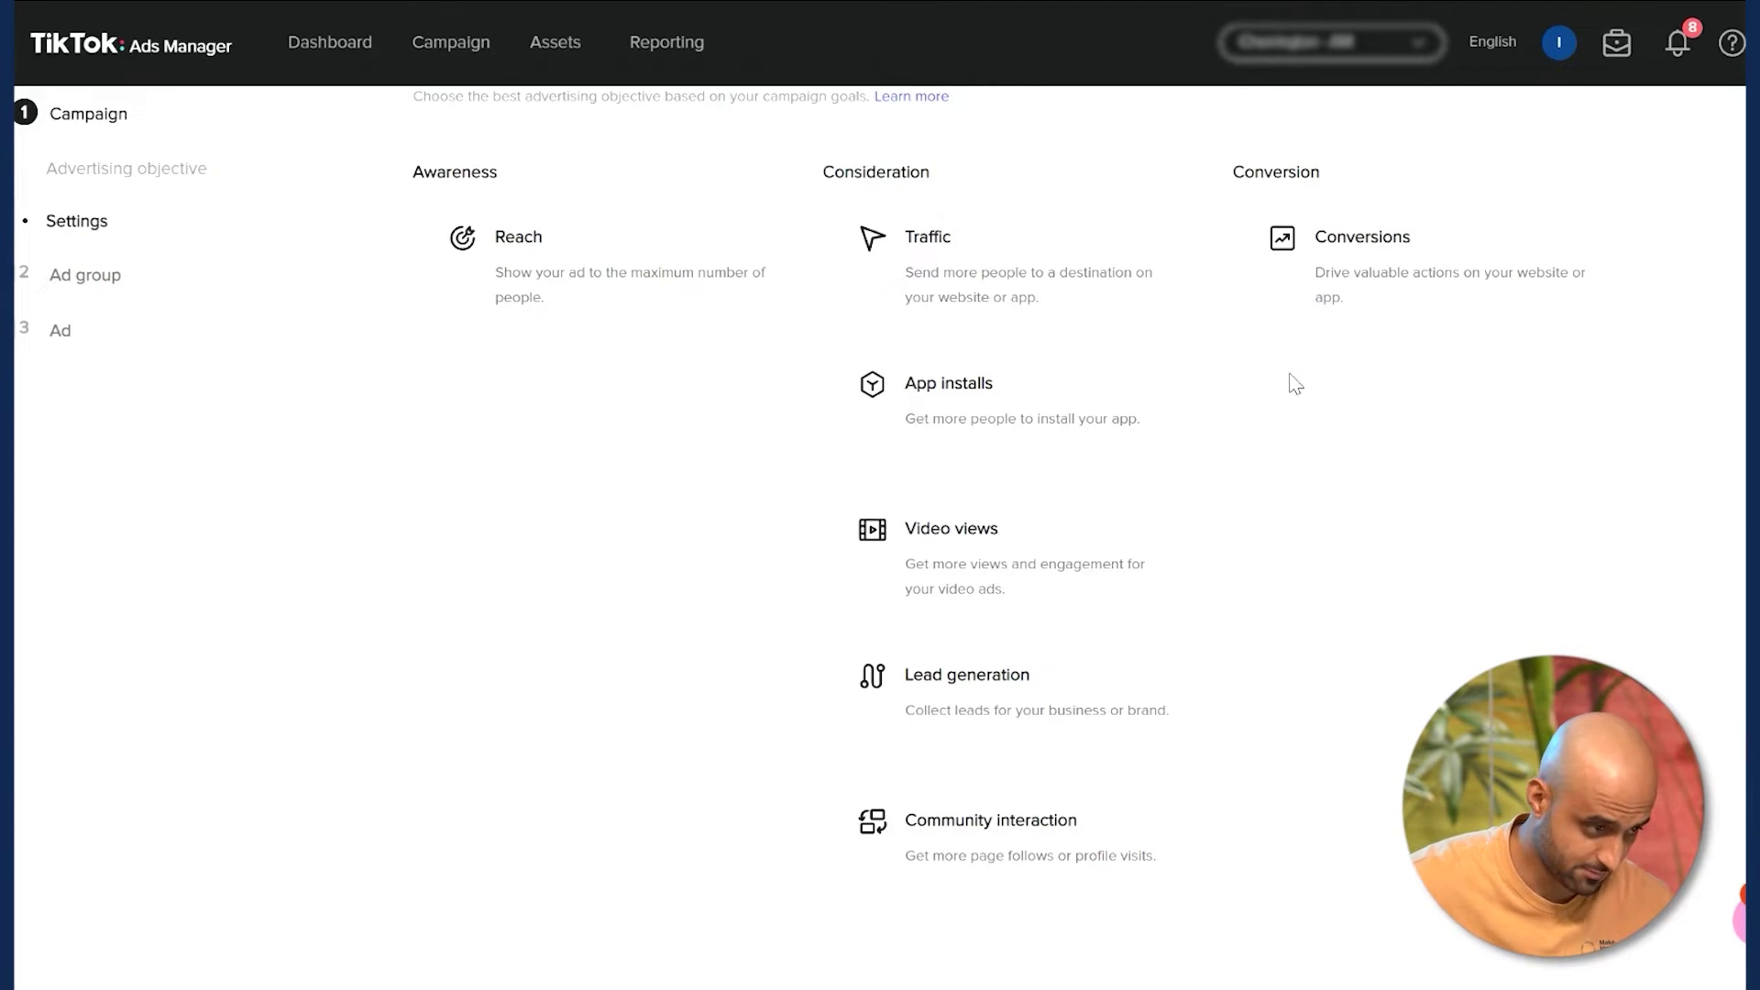
pyautogui.scroll(3, 1460, 359)
pyautogui.click(1390, 588)
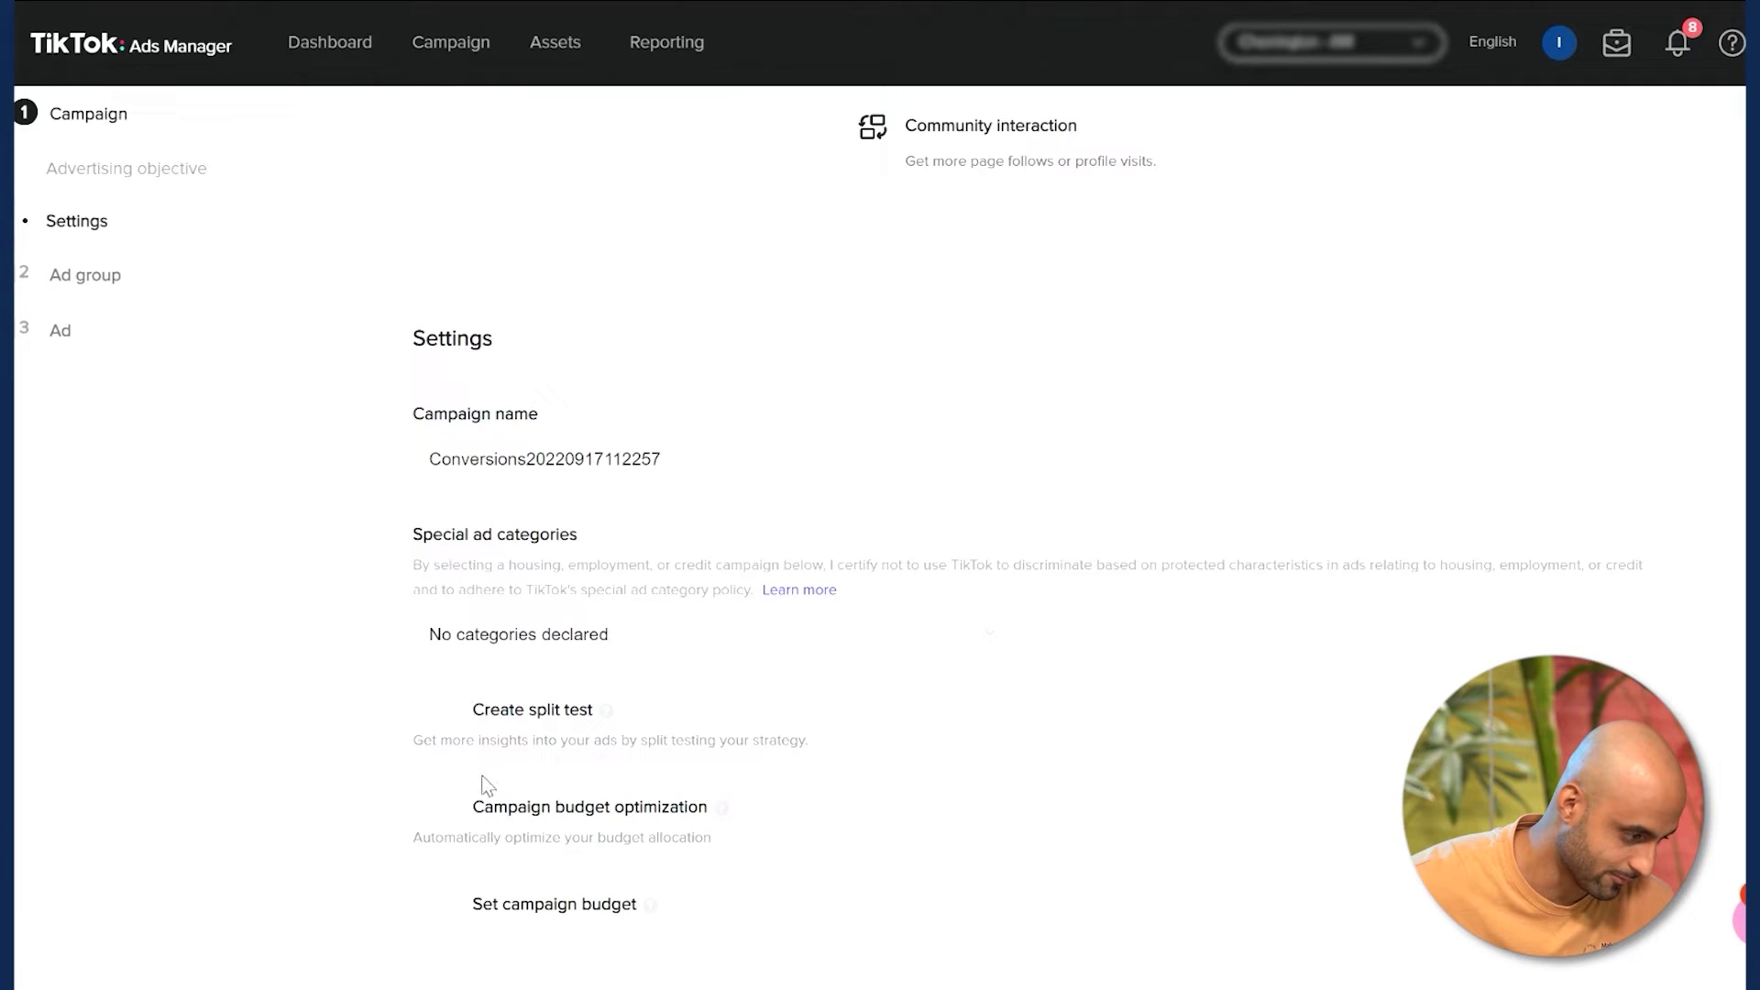
# - Enable campaign budget optimization and set the daily budget to 50.00 USD
pyautogui.click(452, 824)
pyautogui.scroll(-4, 642, 734)
pyautogui.click(676, 622)
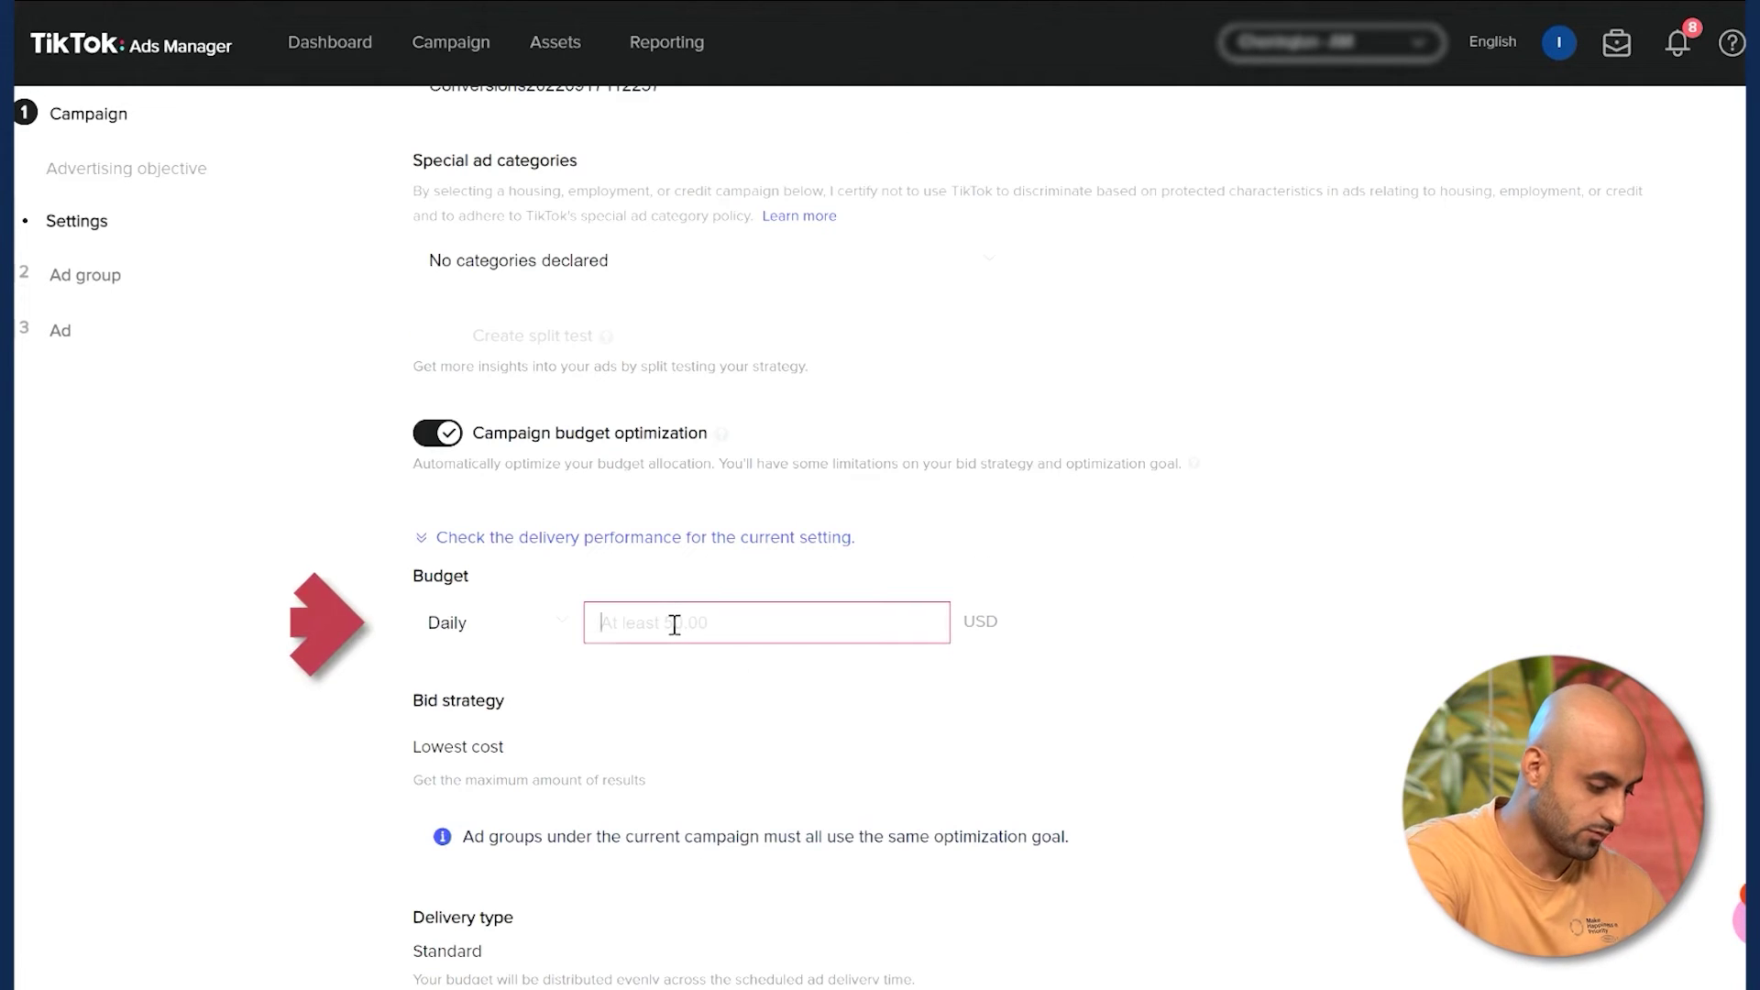
pyautogui.write('50.00')
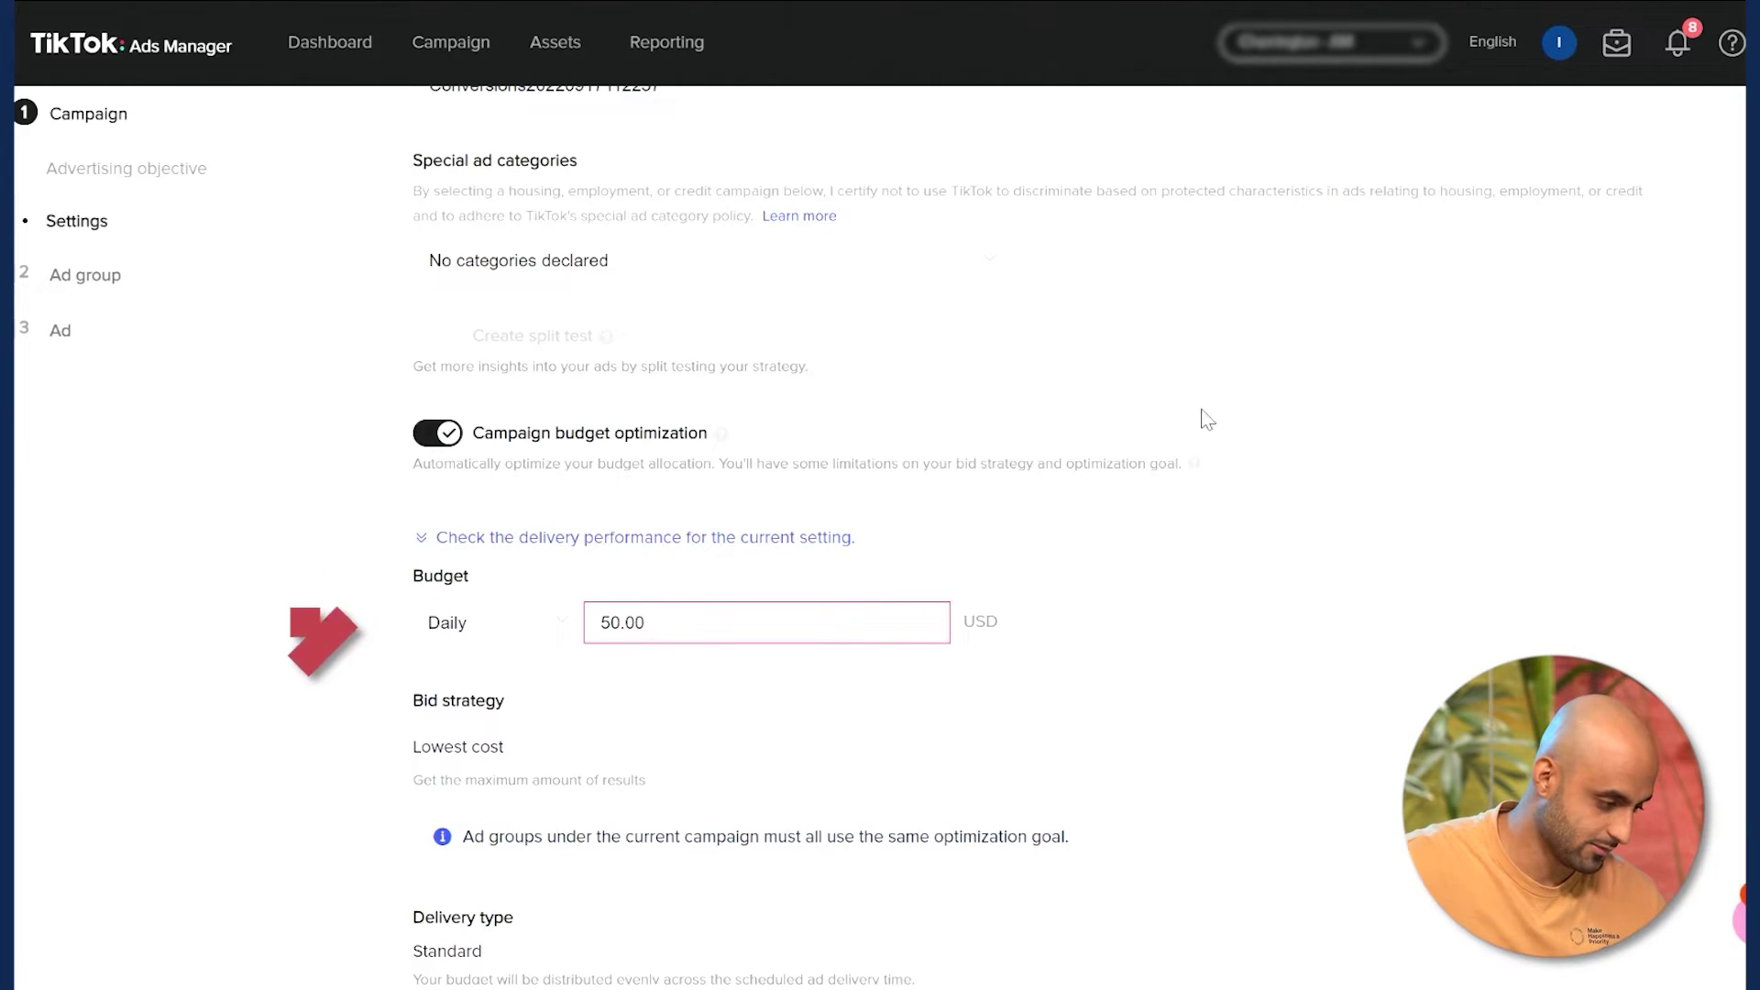
# - Go to the ad group setup and set the promotion type to Website
pyautogui.click(110, 276)
pyautogui.scroll(6, 827, 341)
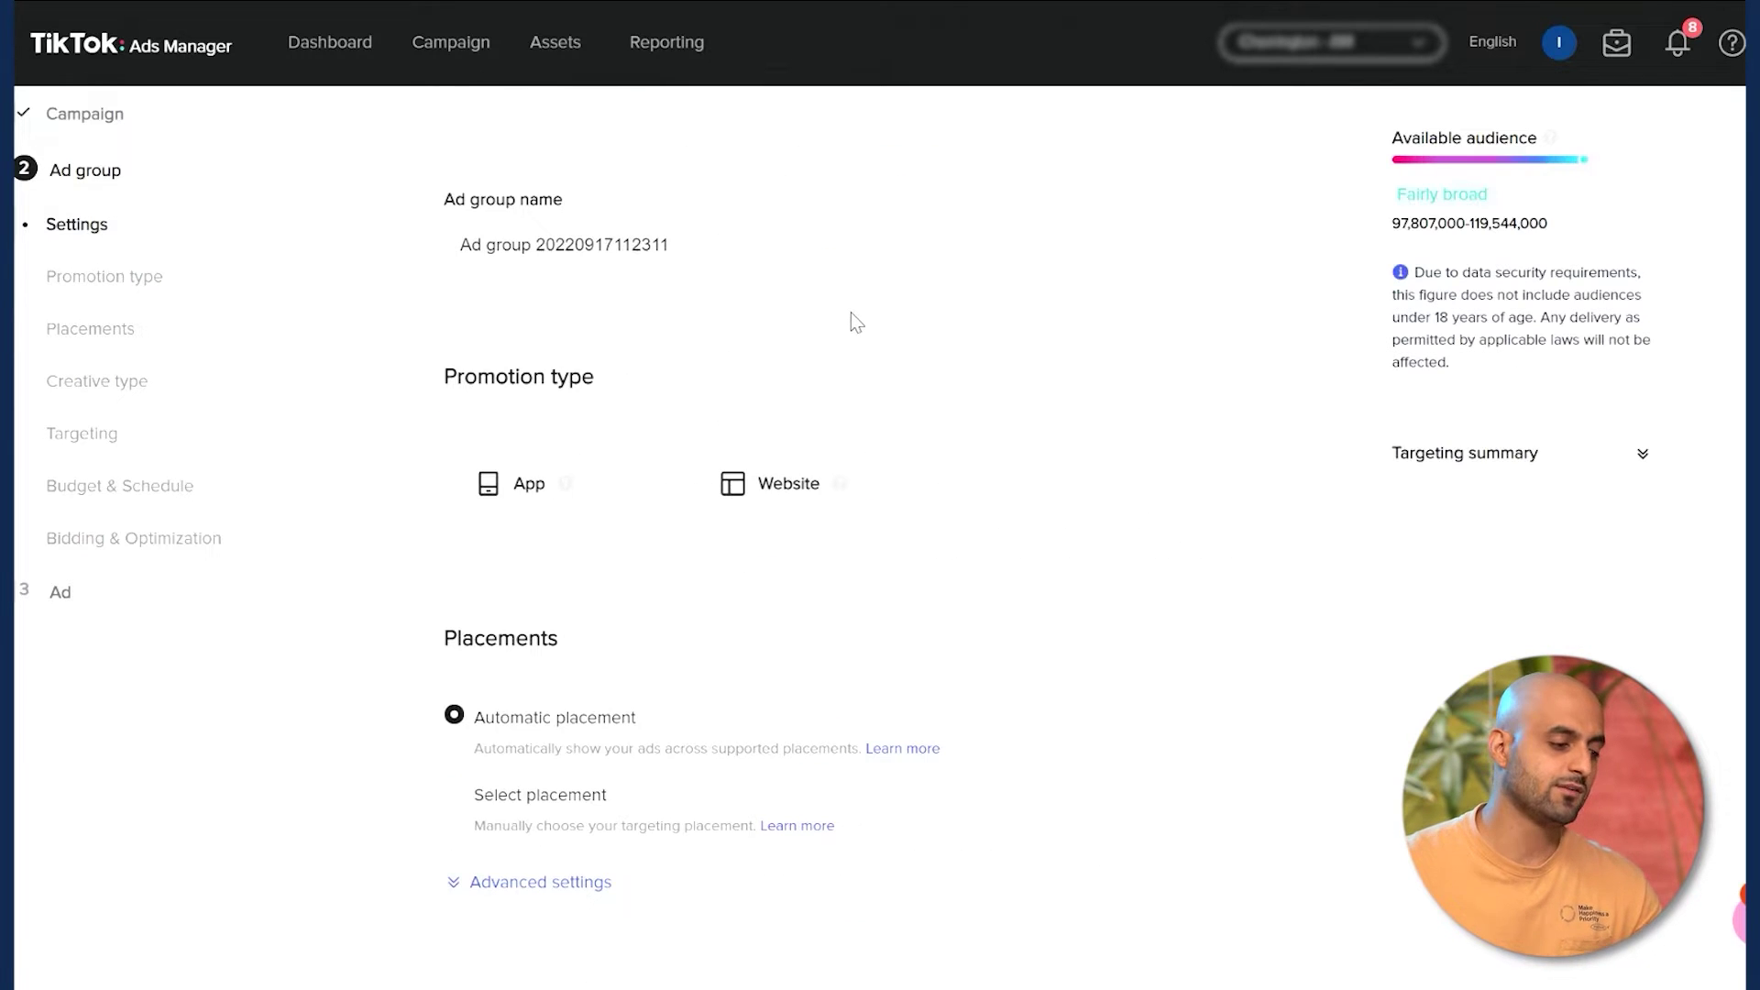
pyautogui.scroll(-1, 852, 321)
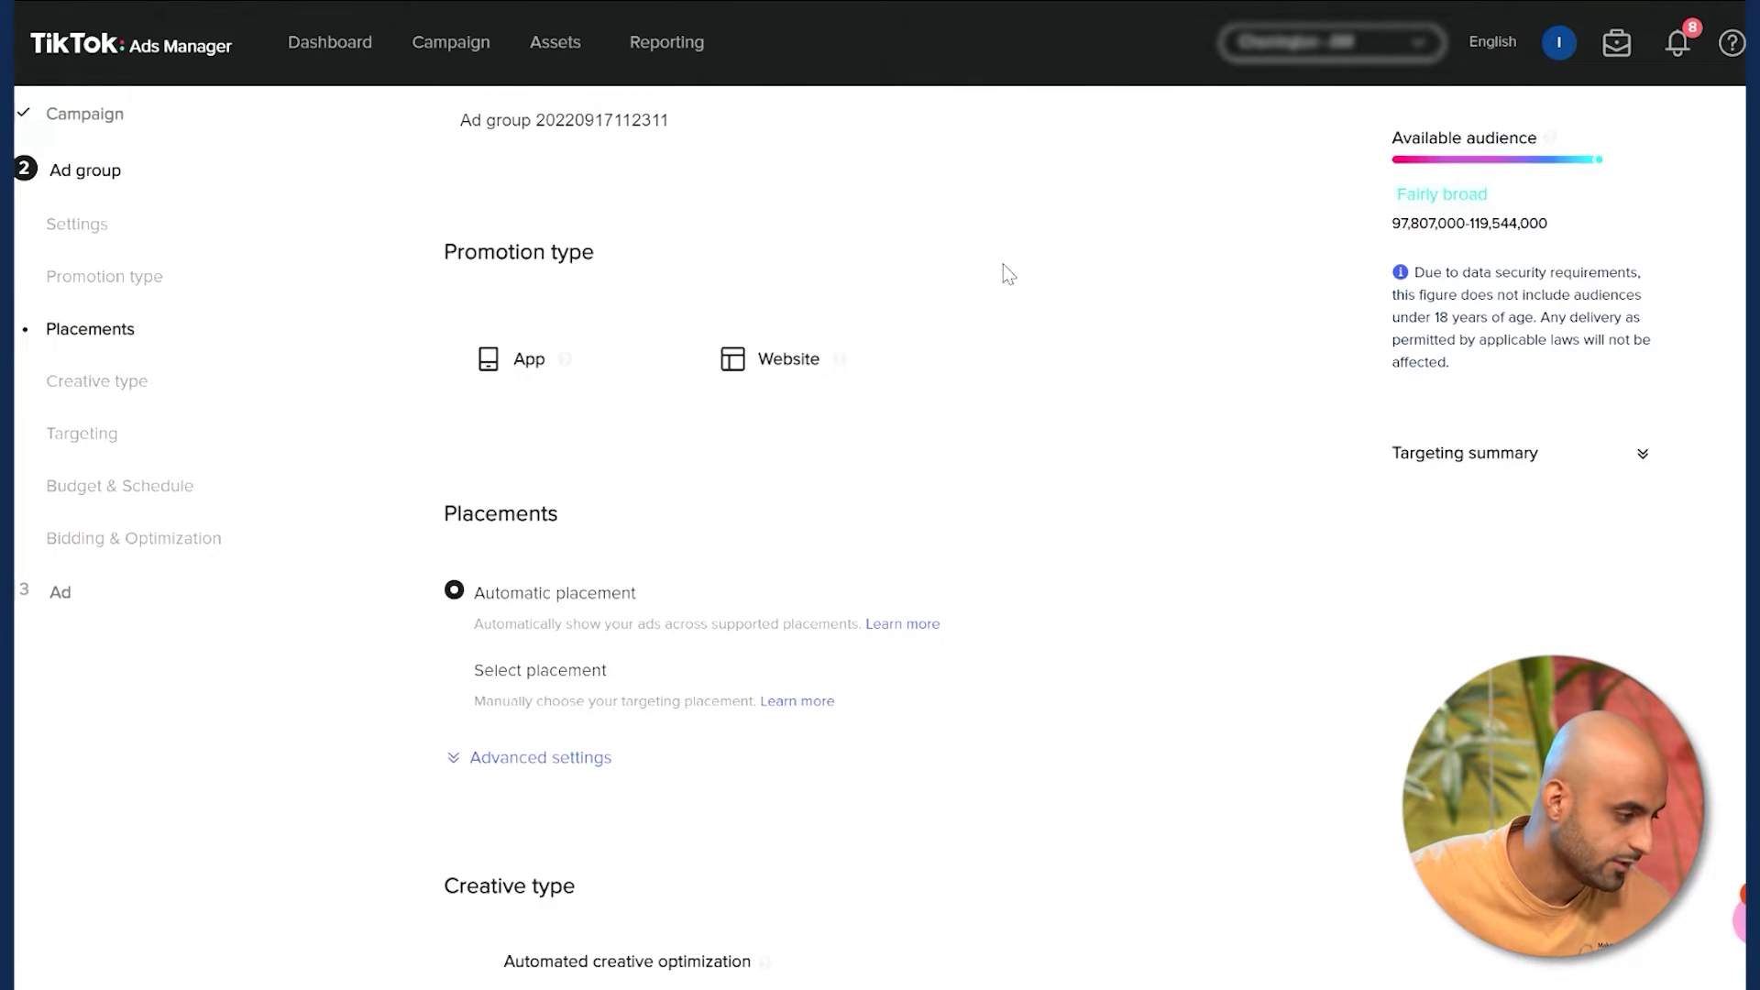
pyautogui.scroll(1, 825, 275)
pyautogui.scroll(-1, 904, 519)
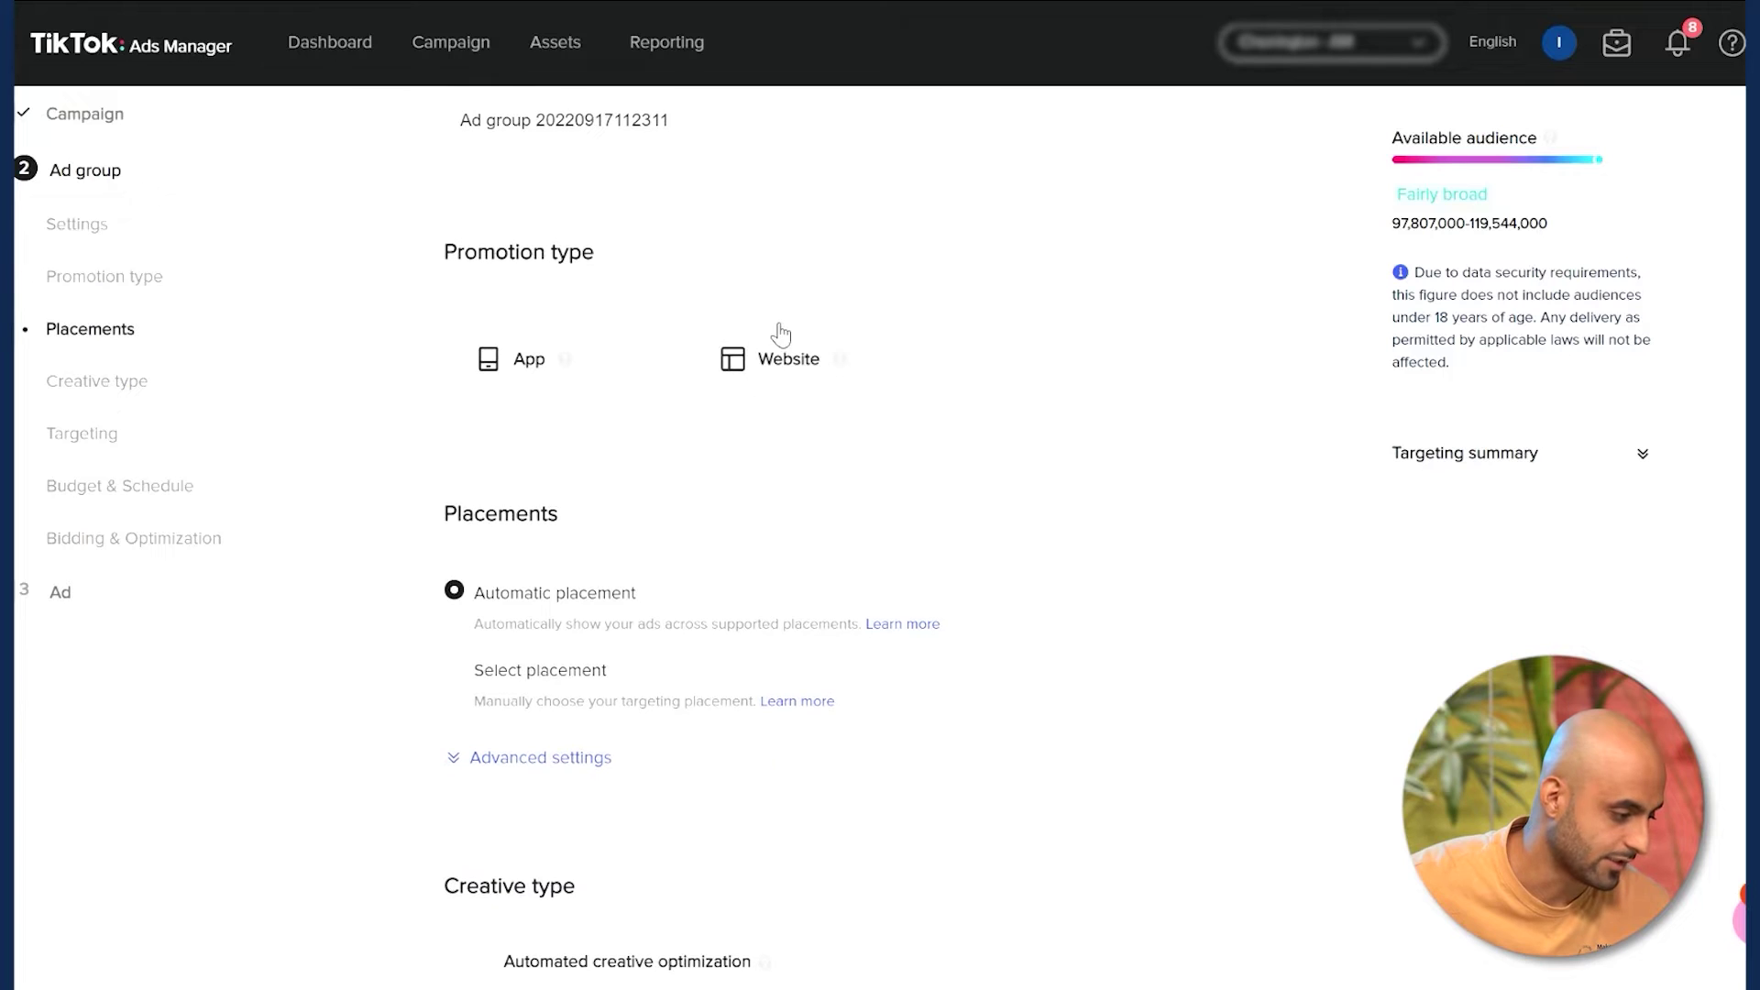
pyautogui.click(781, 362)
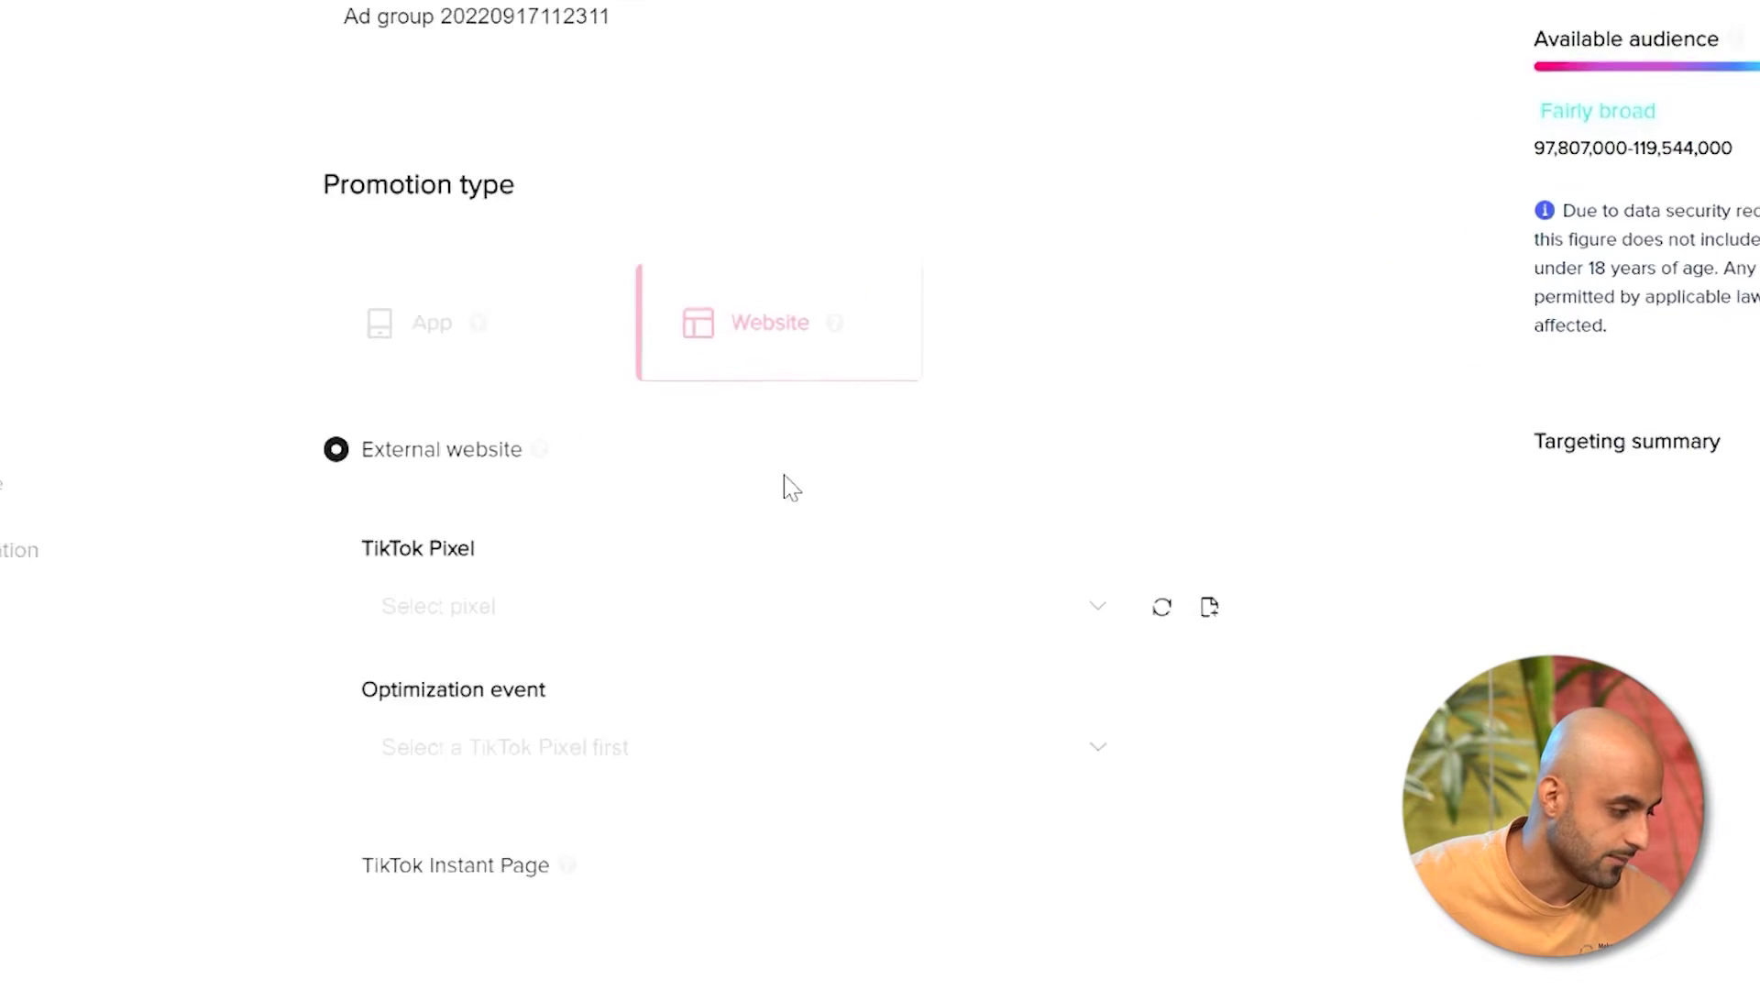
# - Assign the first active TikTok pixel to the external website and set its optimization event to Complete Registration
pyautogui.scroll(-1, 807, 472)
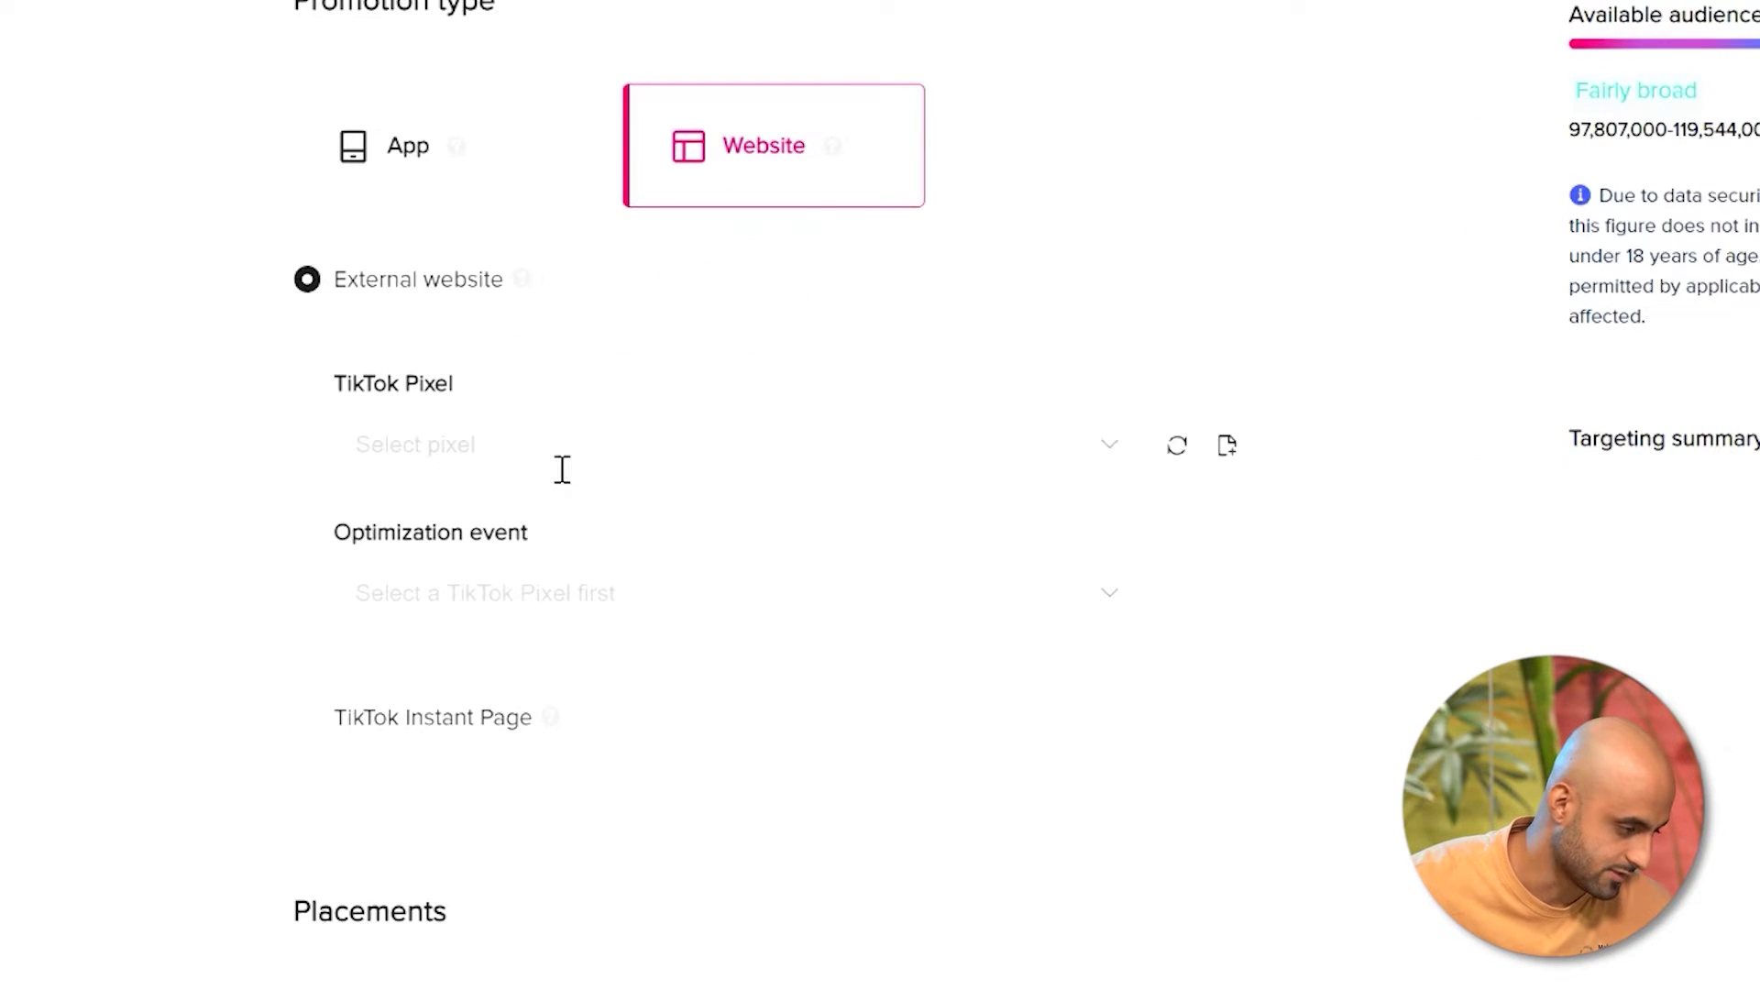
pyautogui.click(1023, 456)
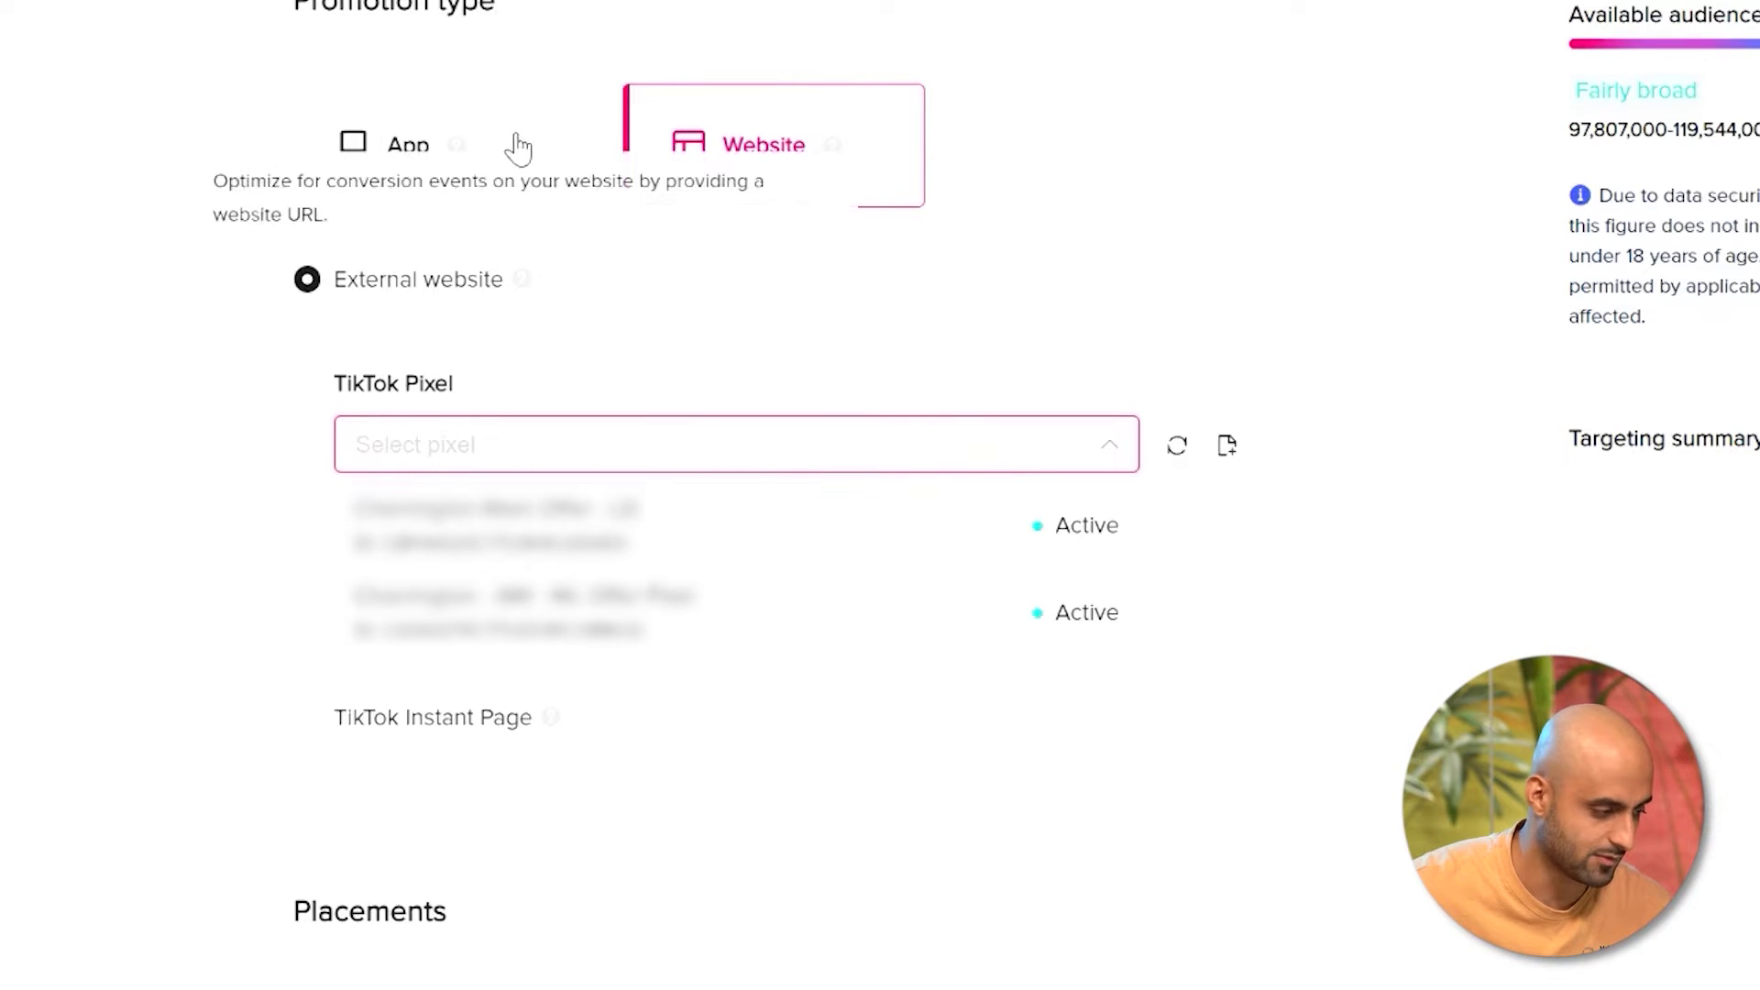
pyautogui.click(744, 531)
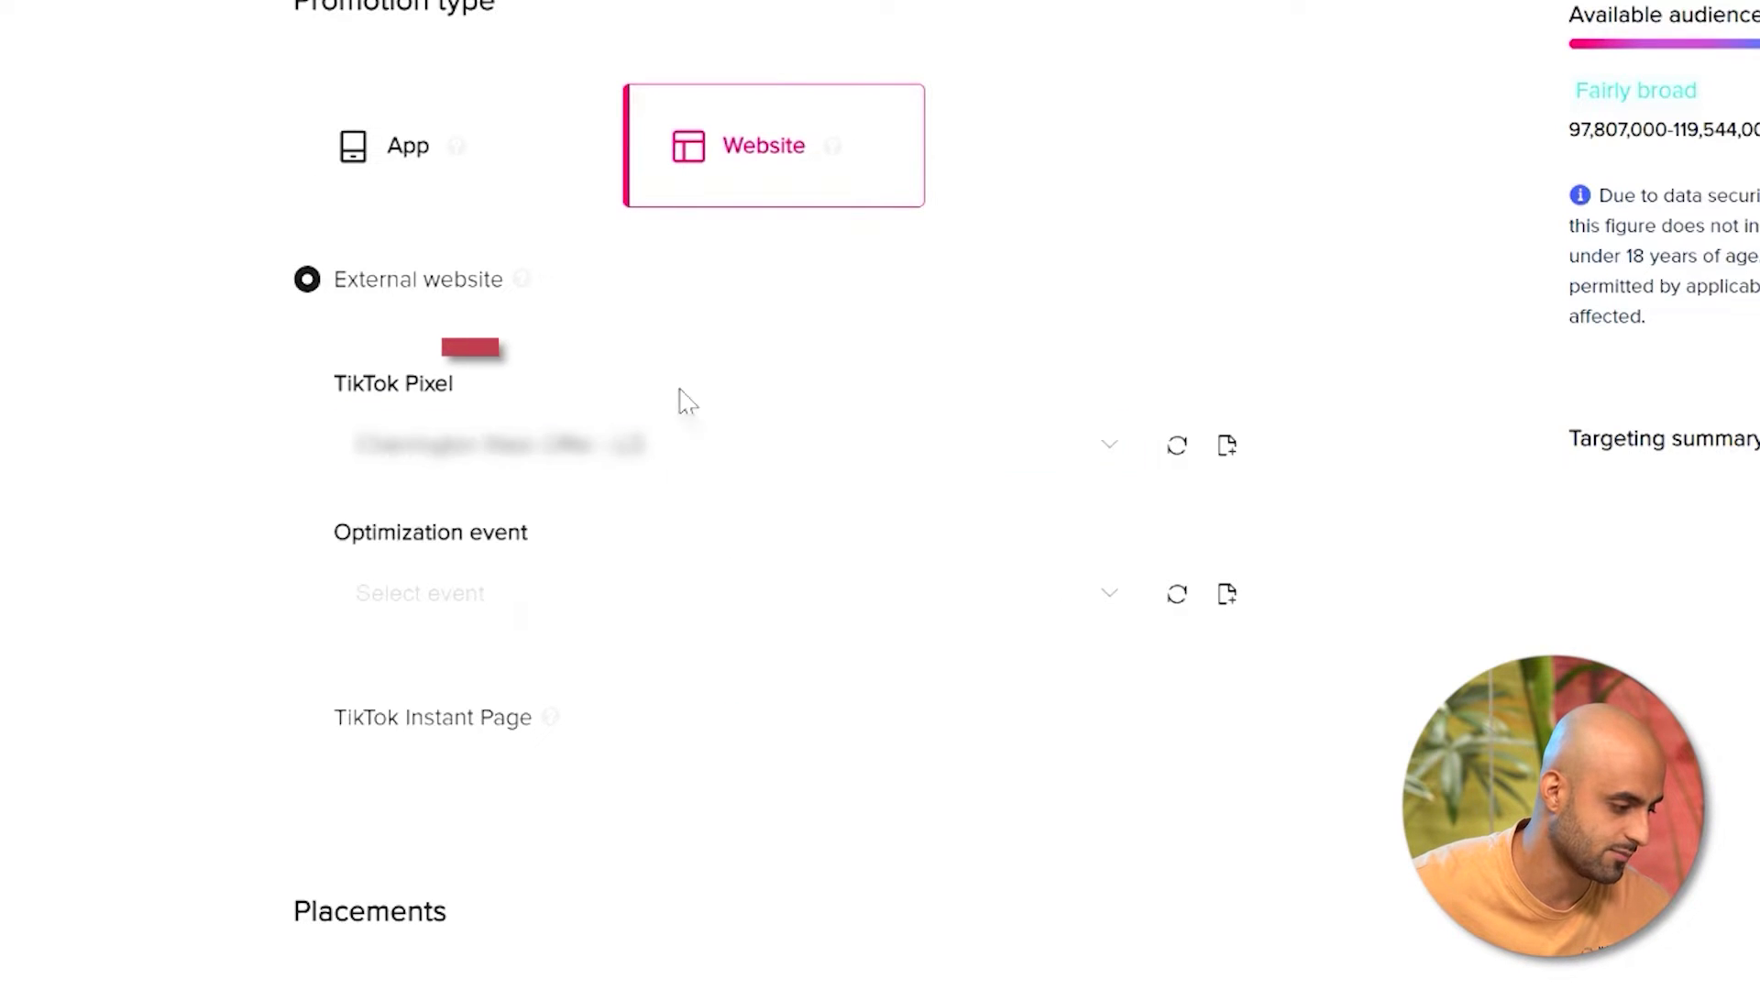
pyautogui.click(837, 613)
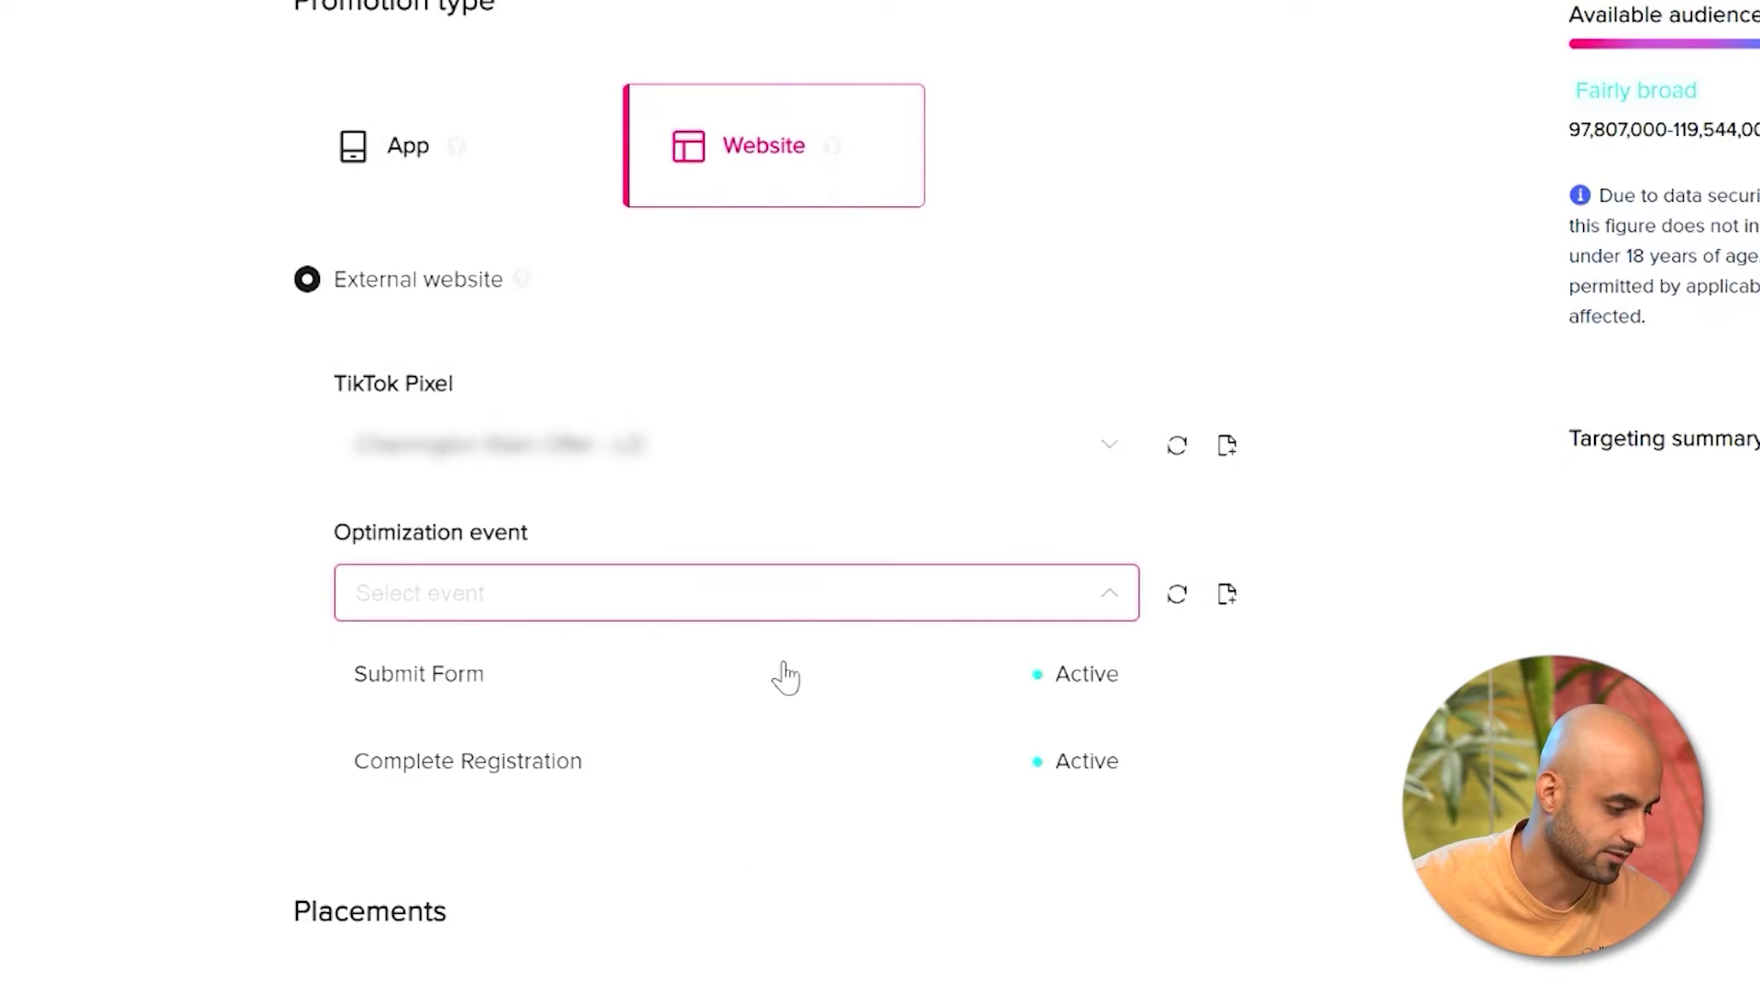
pyautogui.click(675, 753)
# - Expand the advanced settings of the Placements section to see its options
pyautogui.scroll(-7, 724, 458)
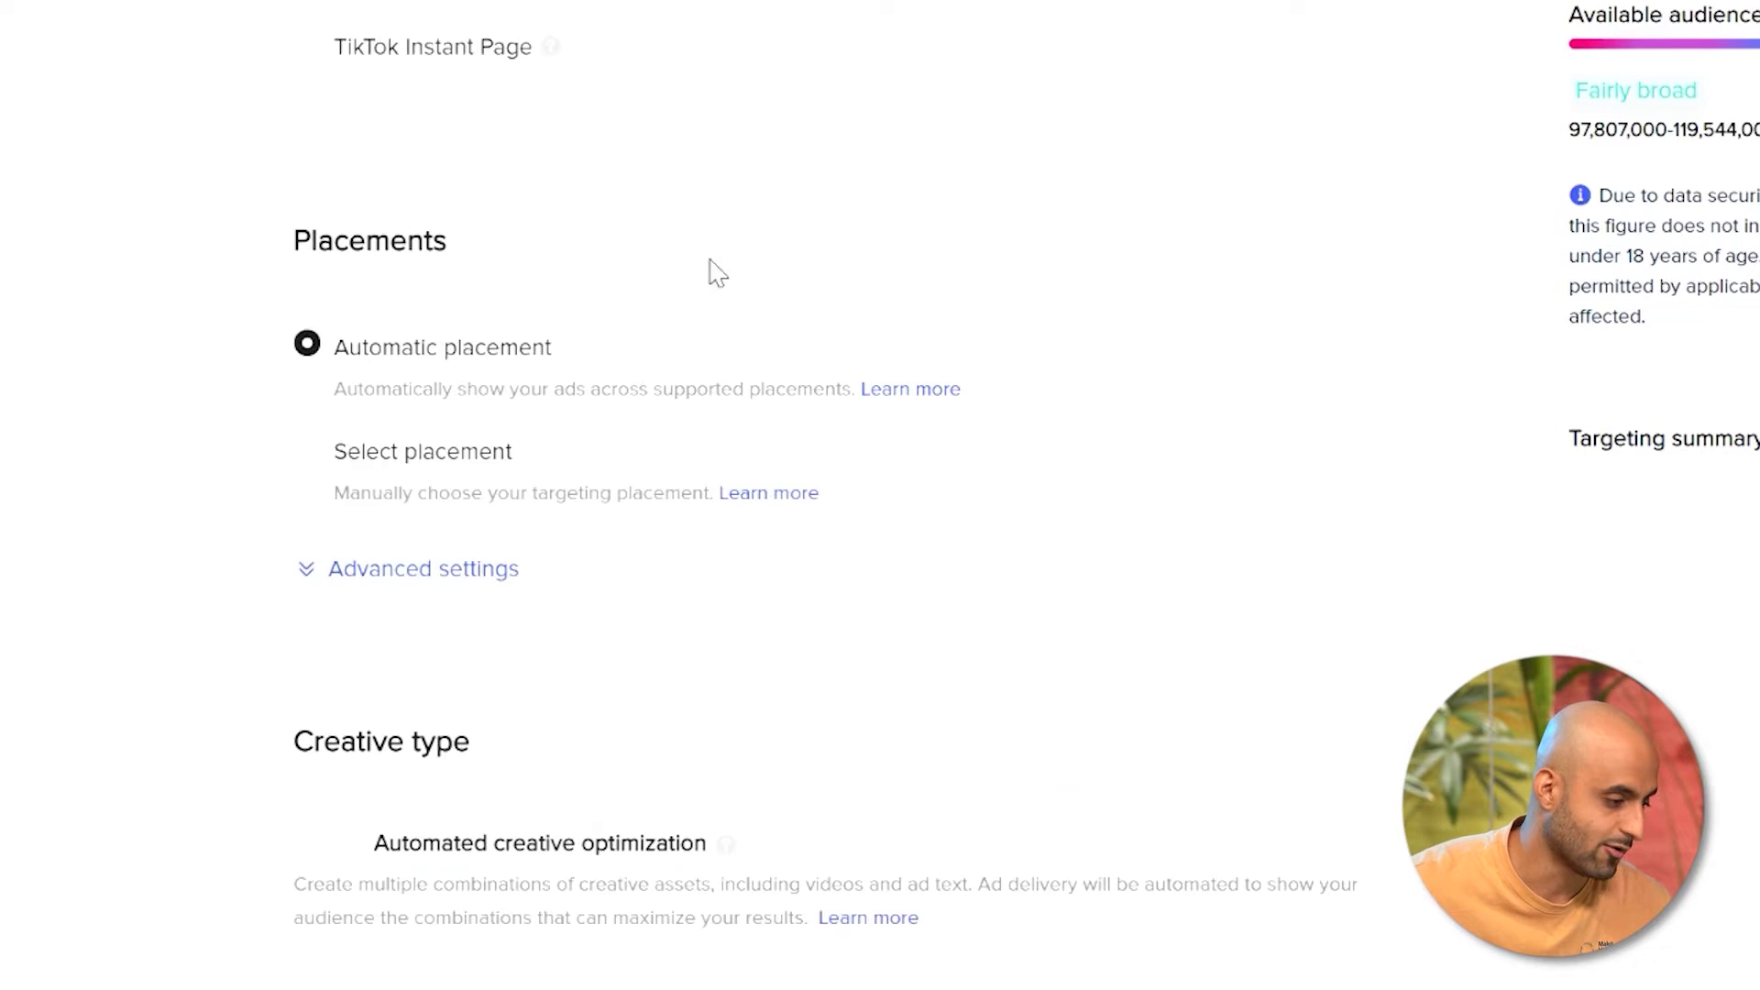
pyautogui.scroll(-2, 555, 332)
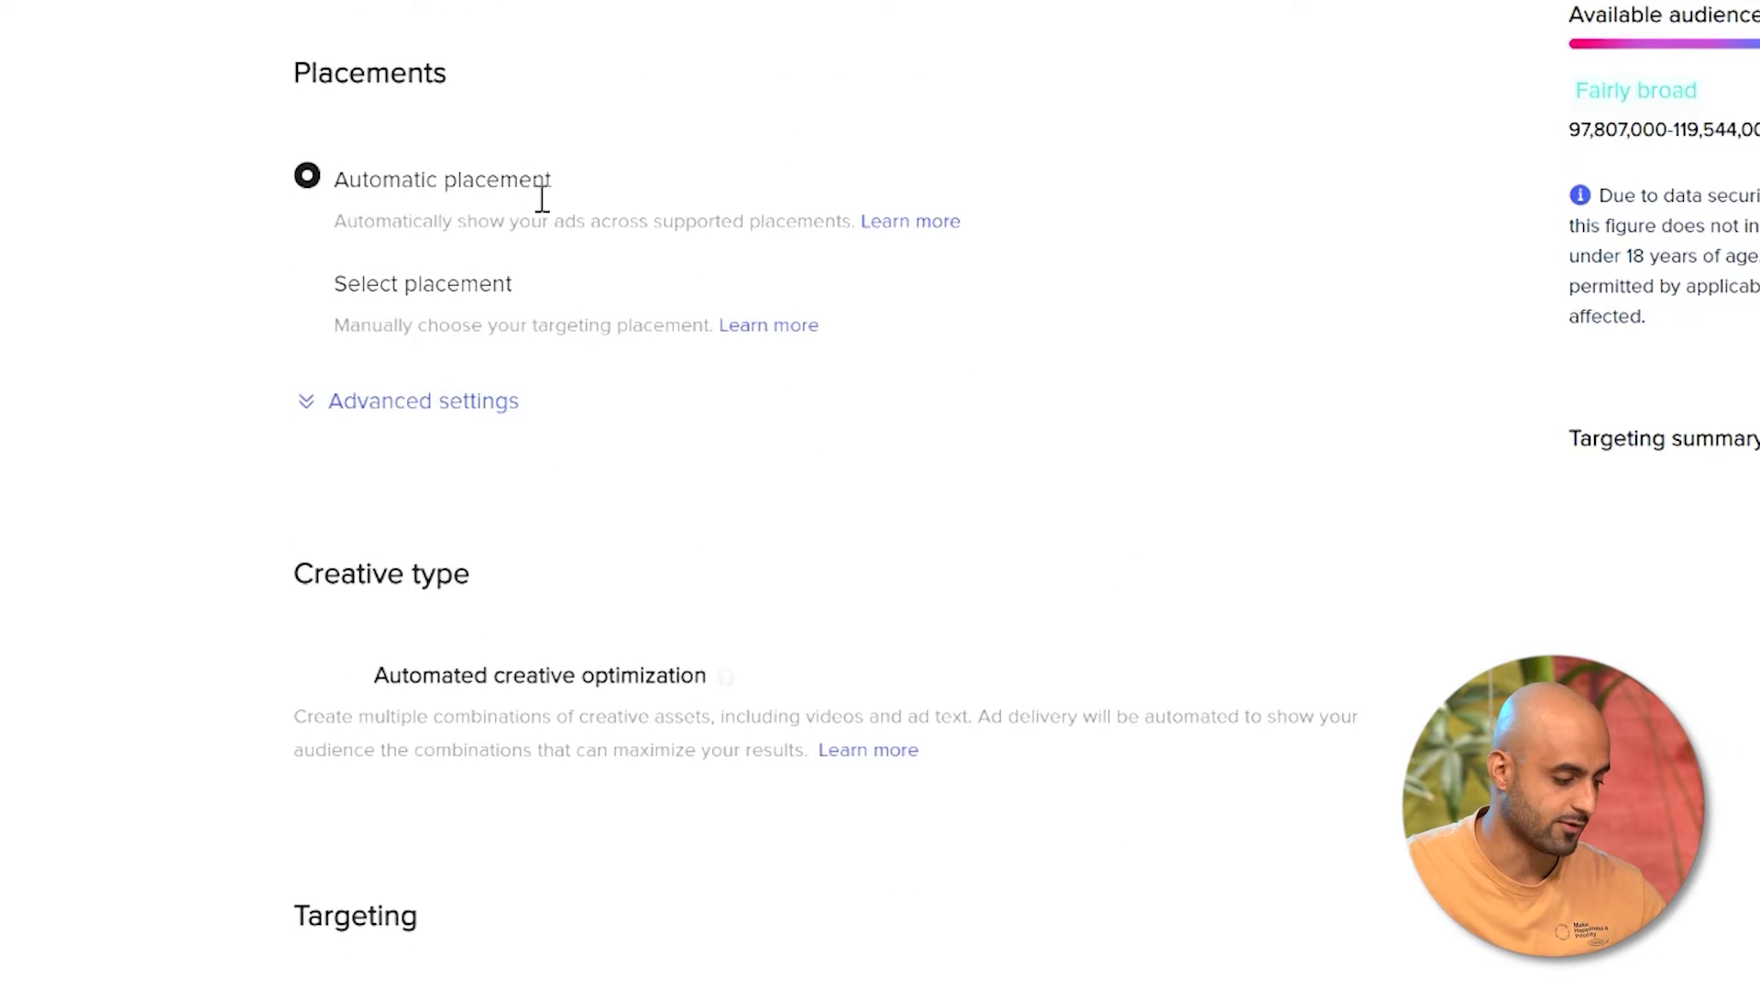
pyautogui.scroll(-5, 510, 382)
pyautogui.scroll(5, 518, 404)
pyautogui.scroll(2, 511, 426)
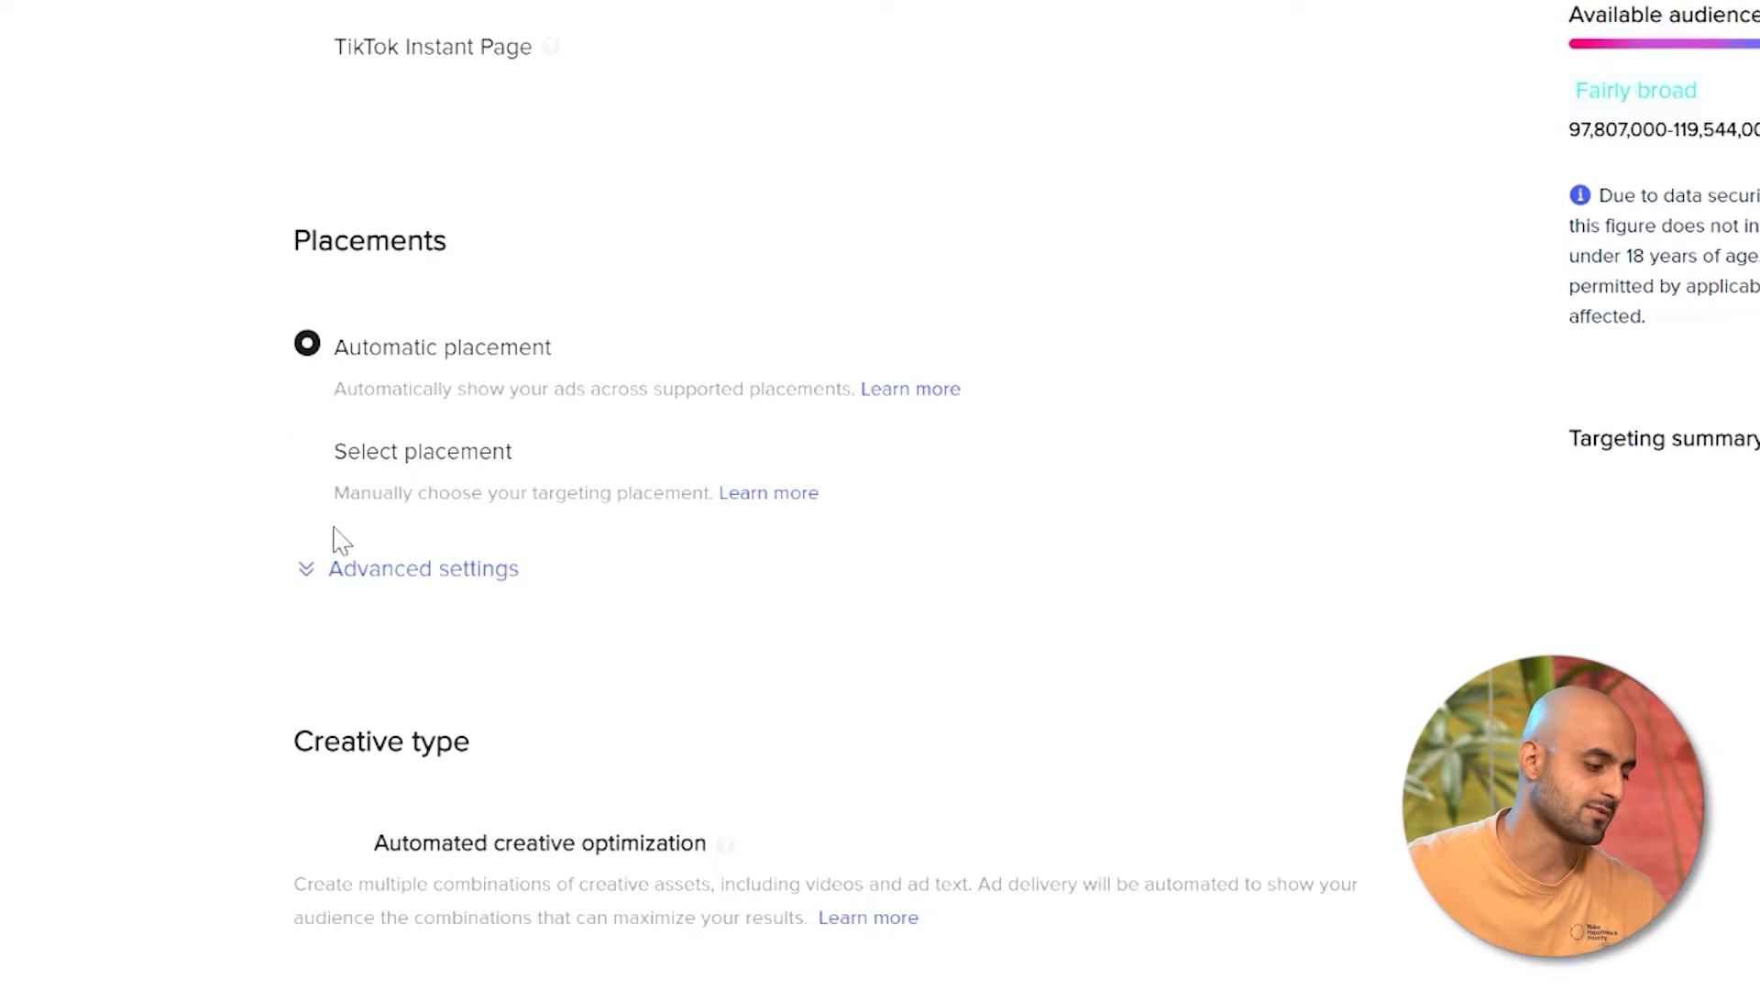
pyautogui.click(310, 570)
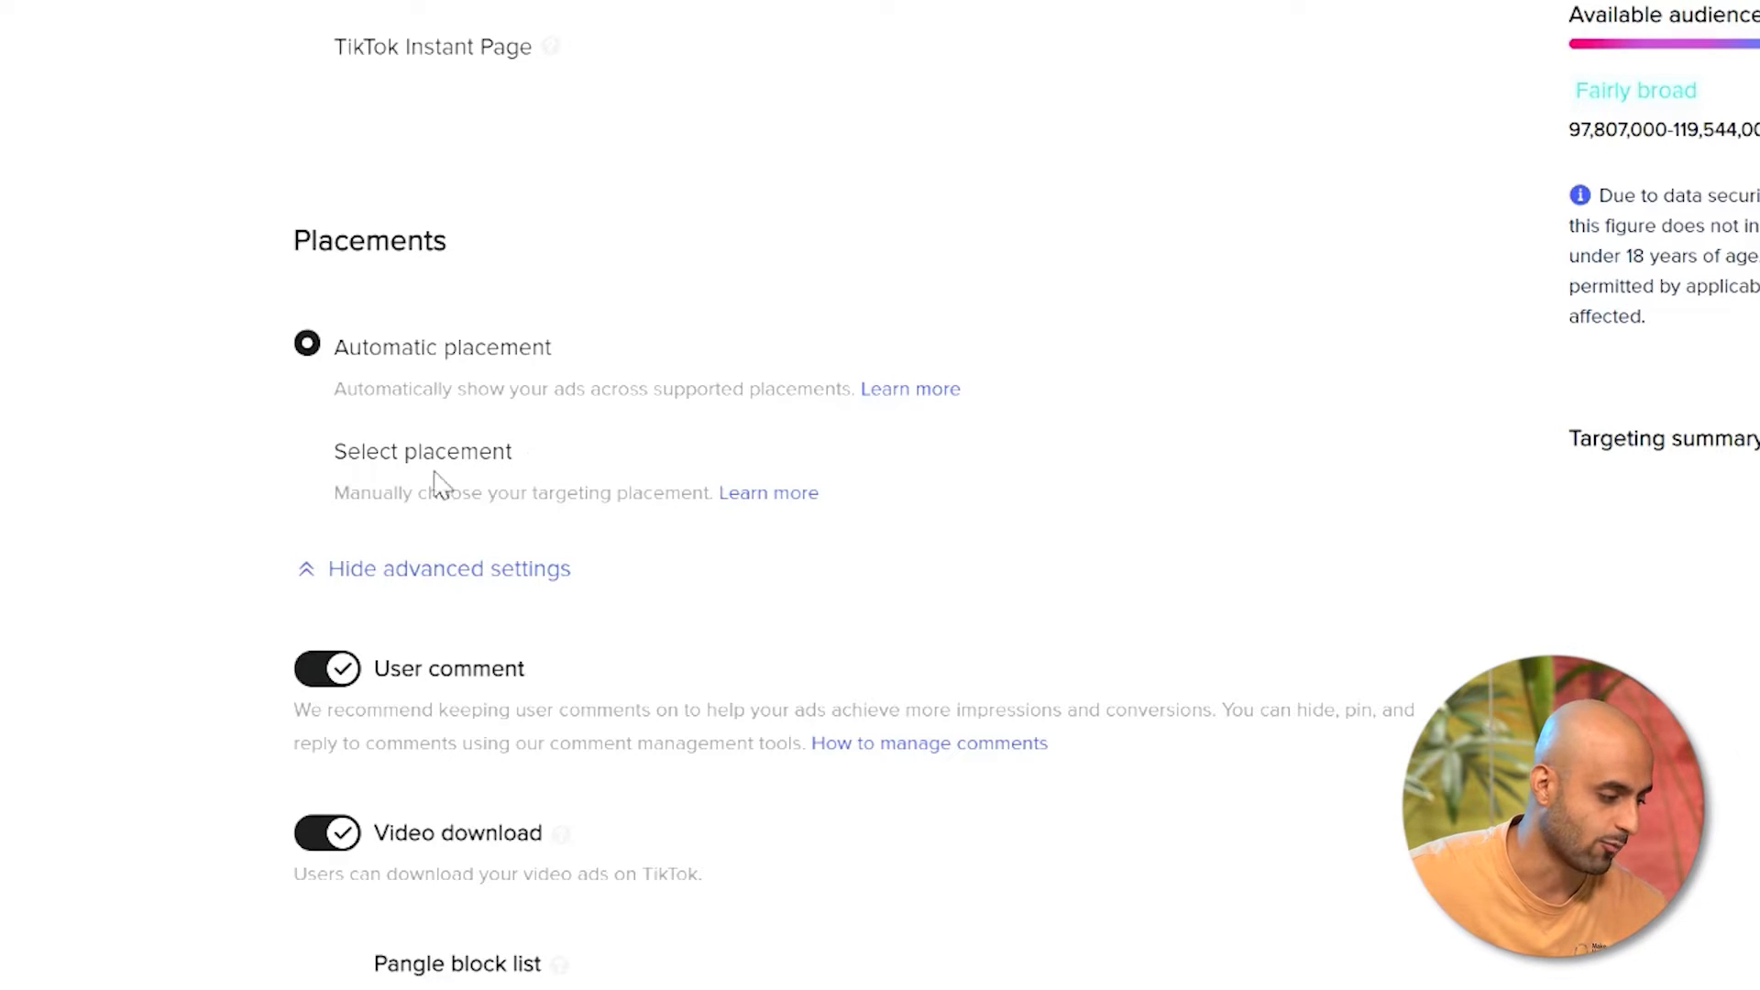
# - Switch to manual placement selection and keep only TikTok, excluding News feed app series and Pangle
pyautogui.click(309, 449)
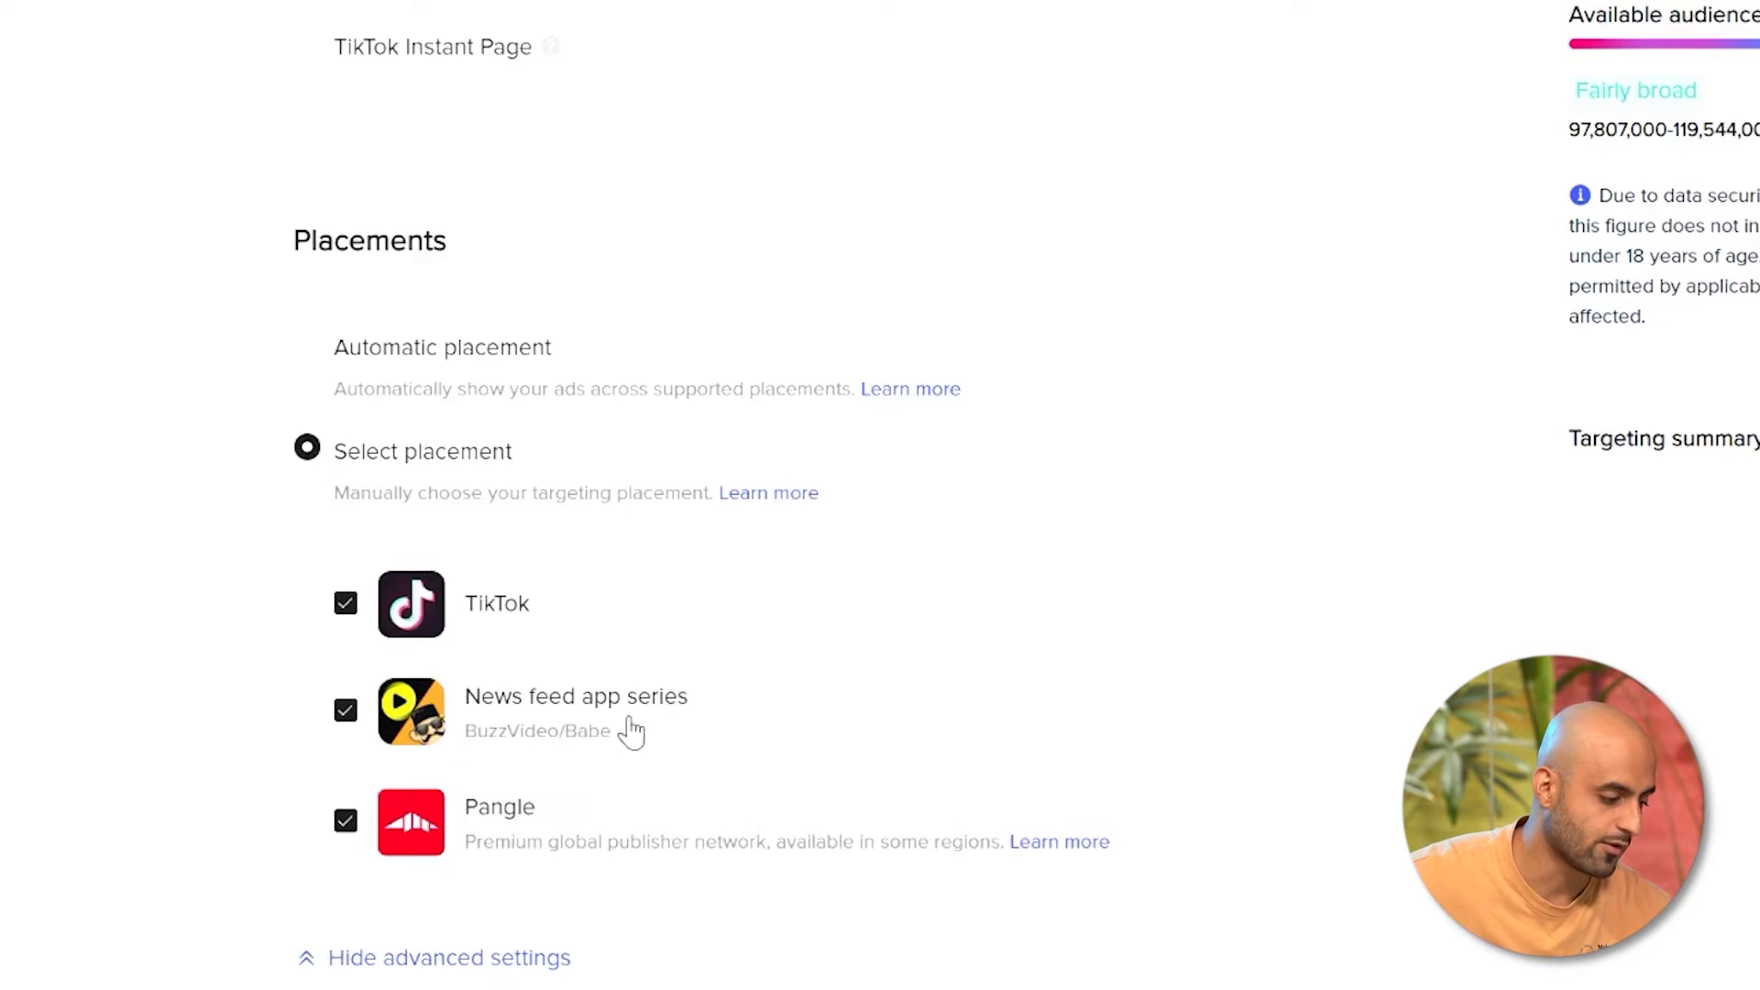
pyautogui.scroll(-1, 524, 676)
pyautogui.scroll(-2, 523, 676)
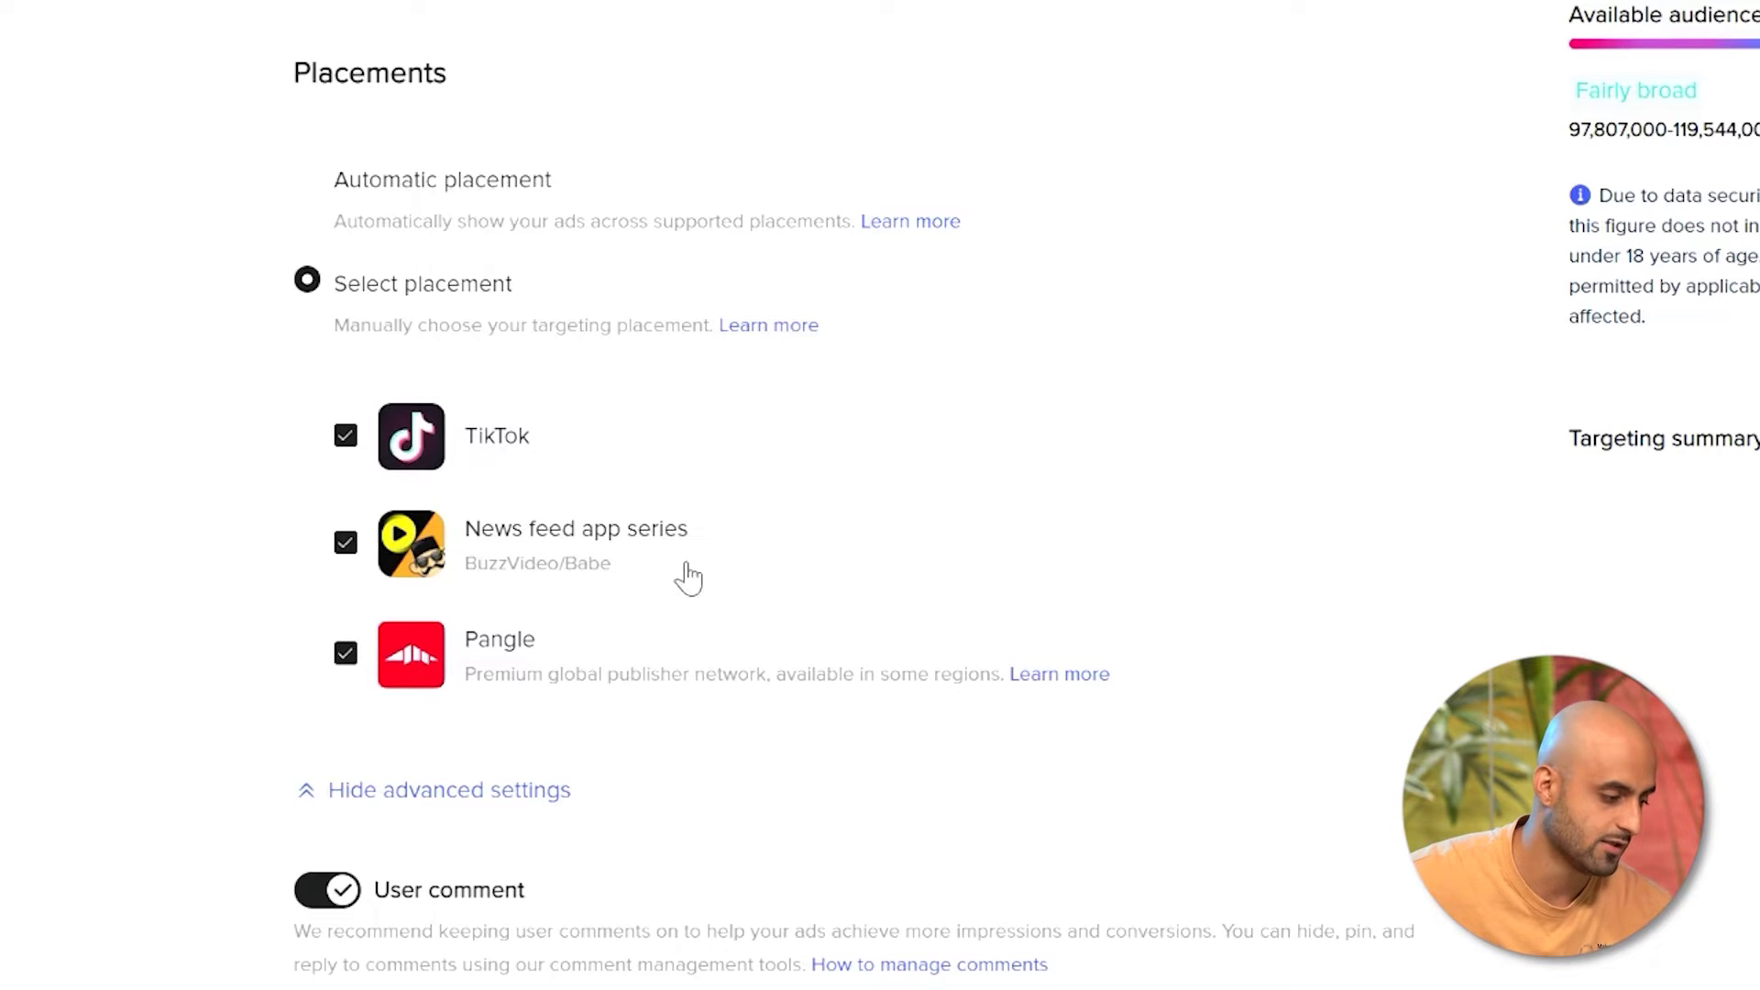
pyautogui.click(346, 546)
pyautogui.click(349, 655)
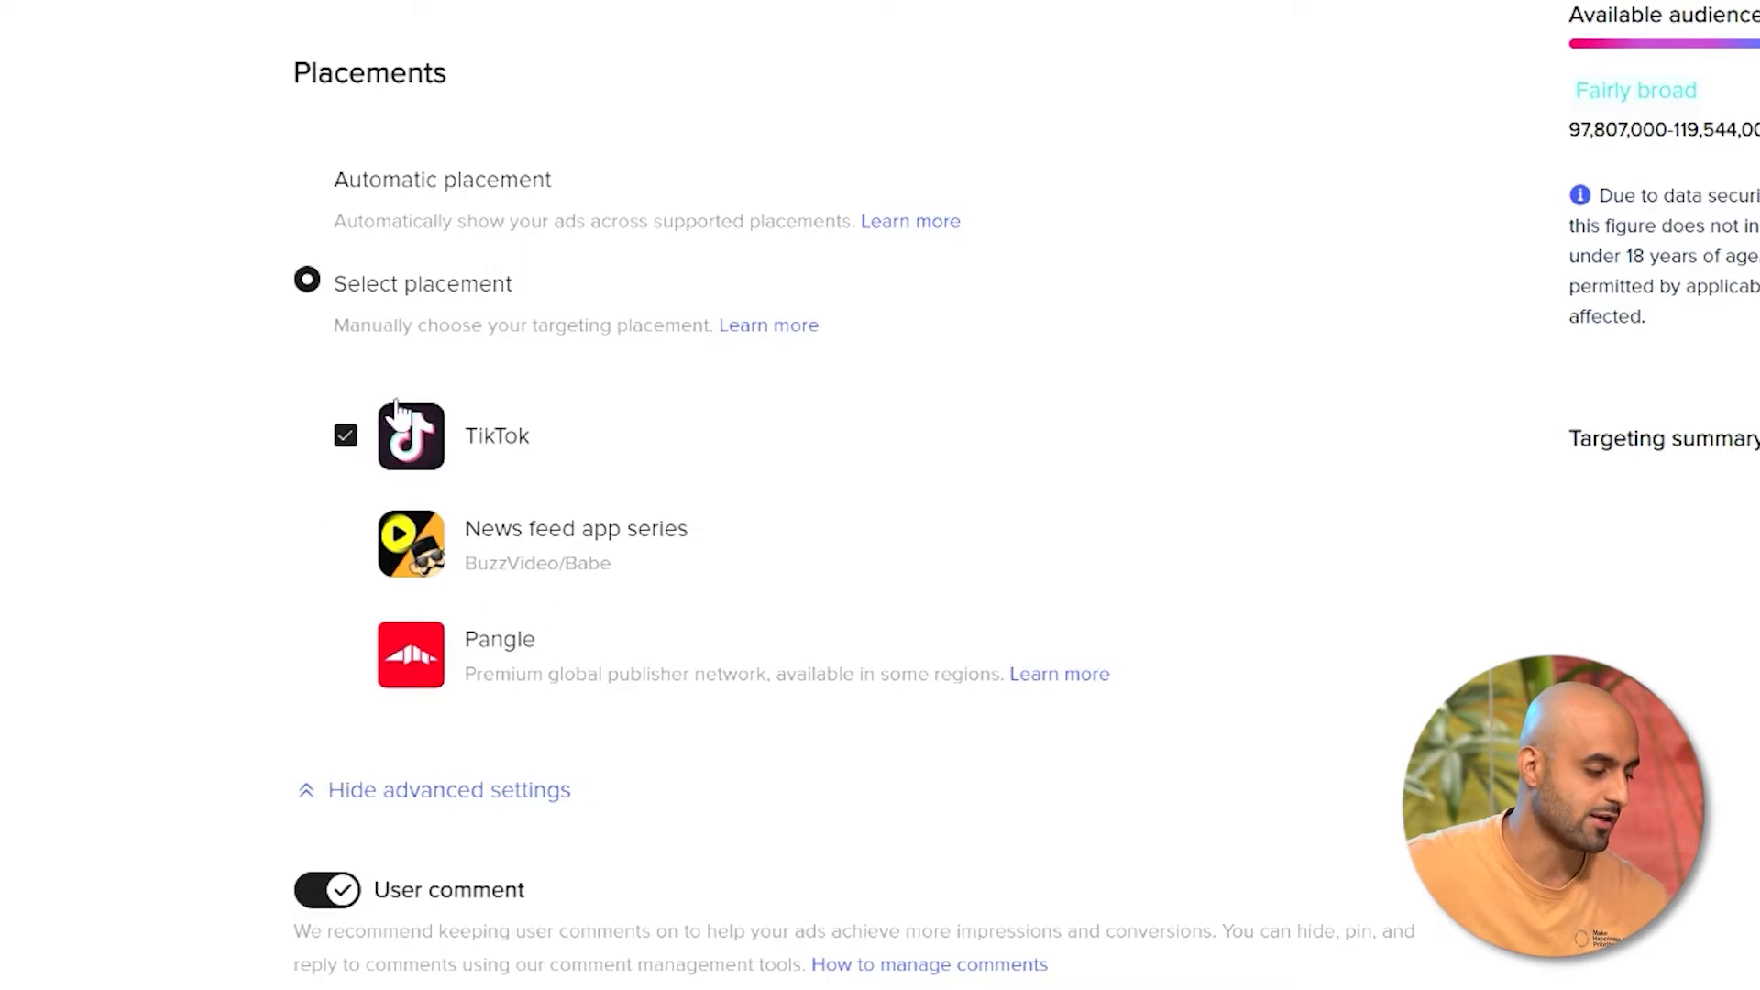
pyautogui.moveTo(587, 444); pyautogui.dragTo(357, 450)
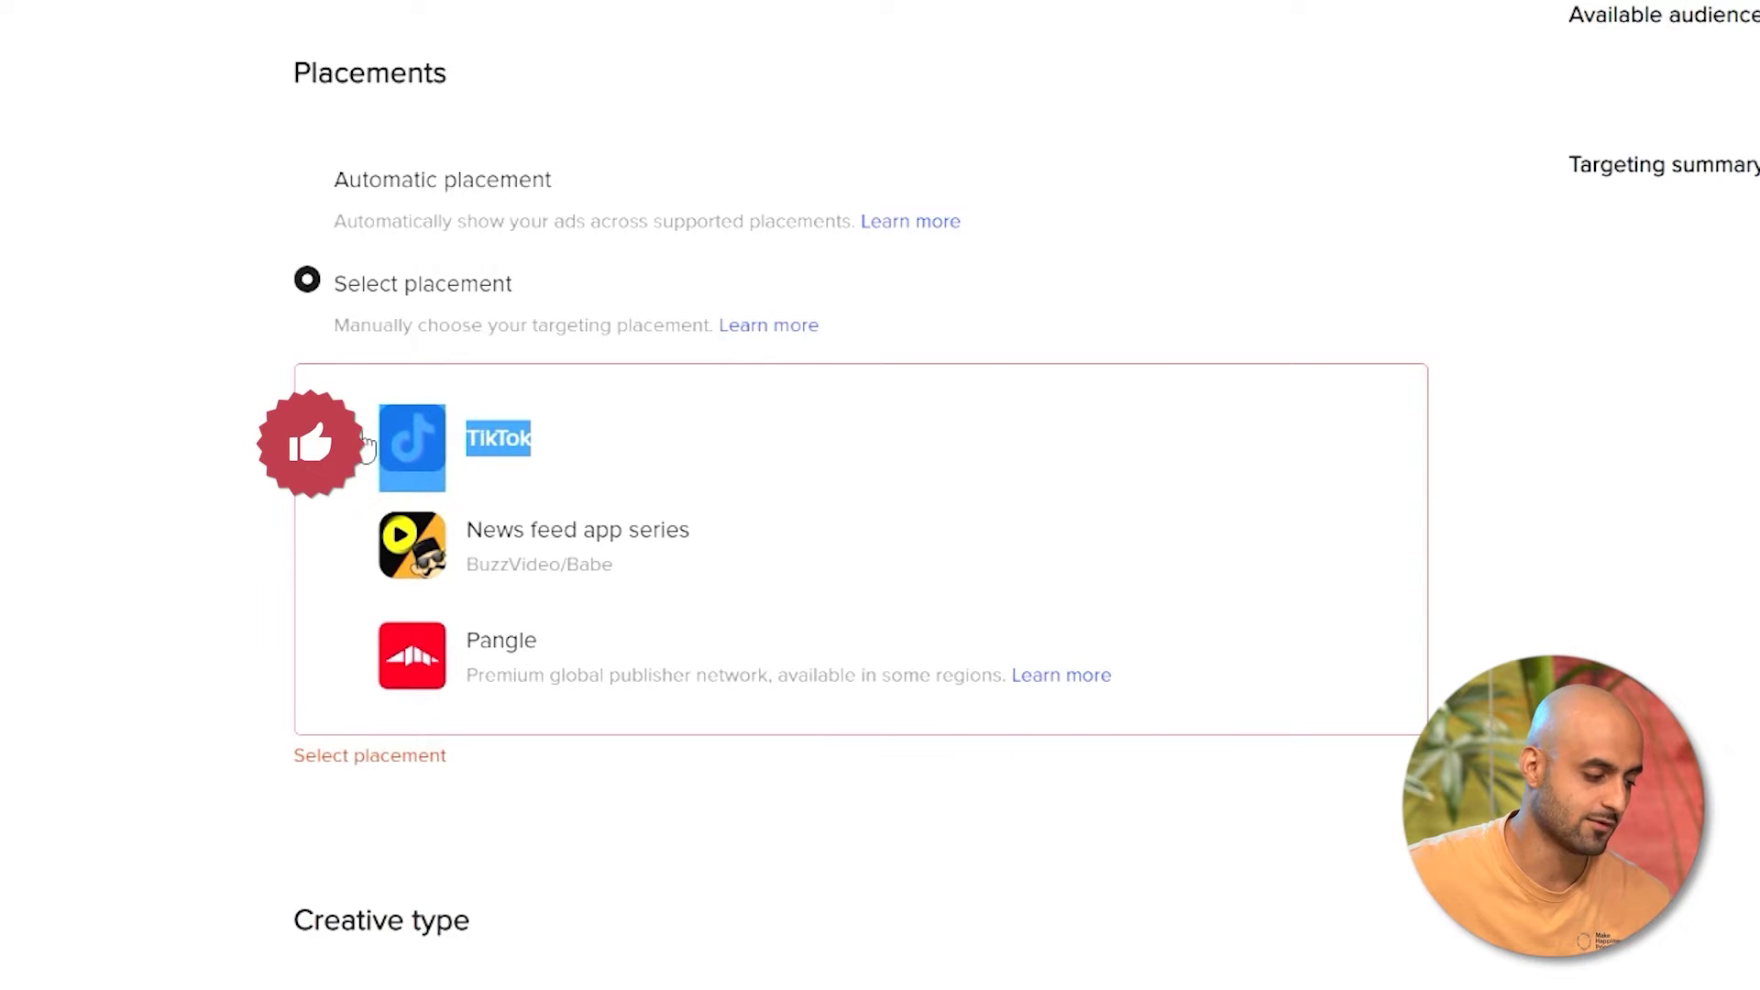
pyautogui.click(356, 459)
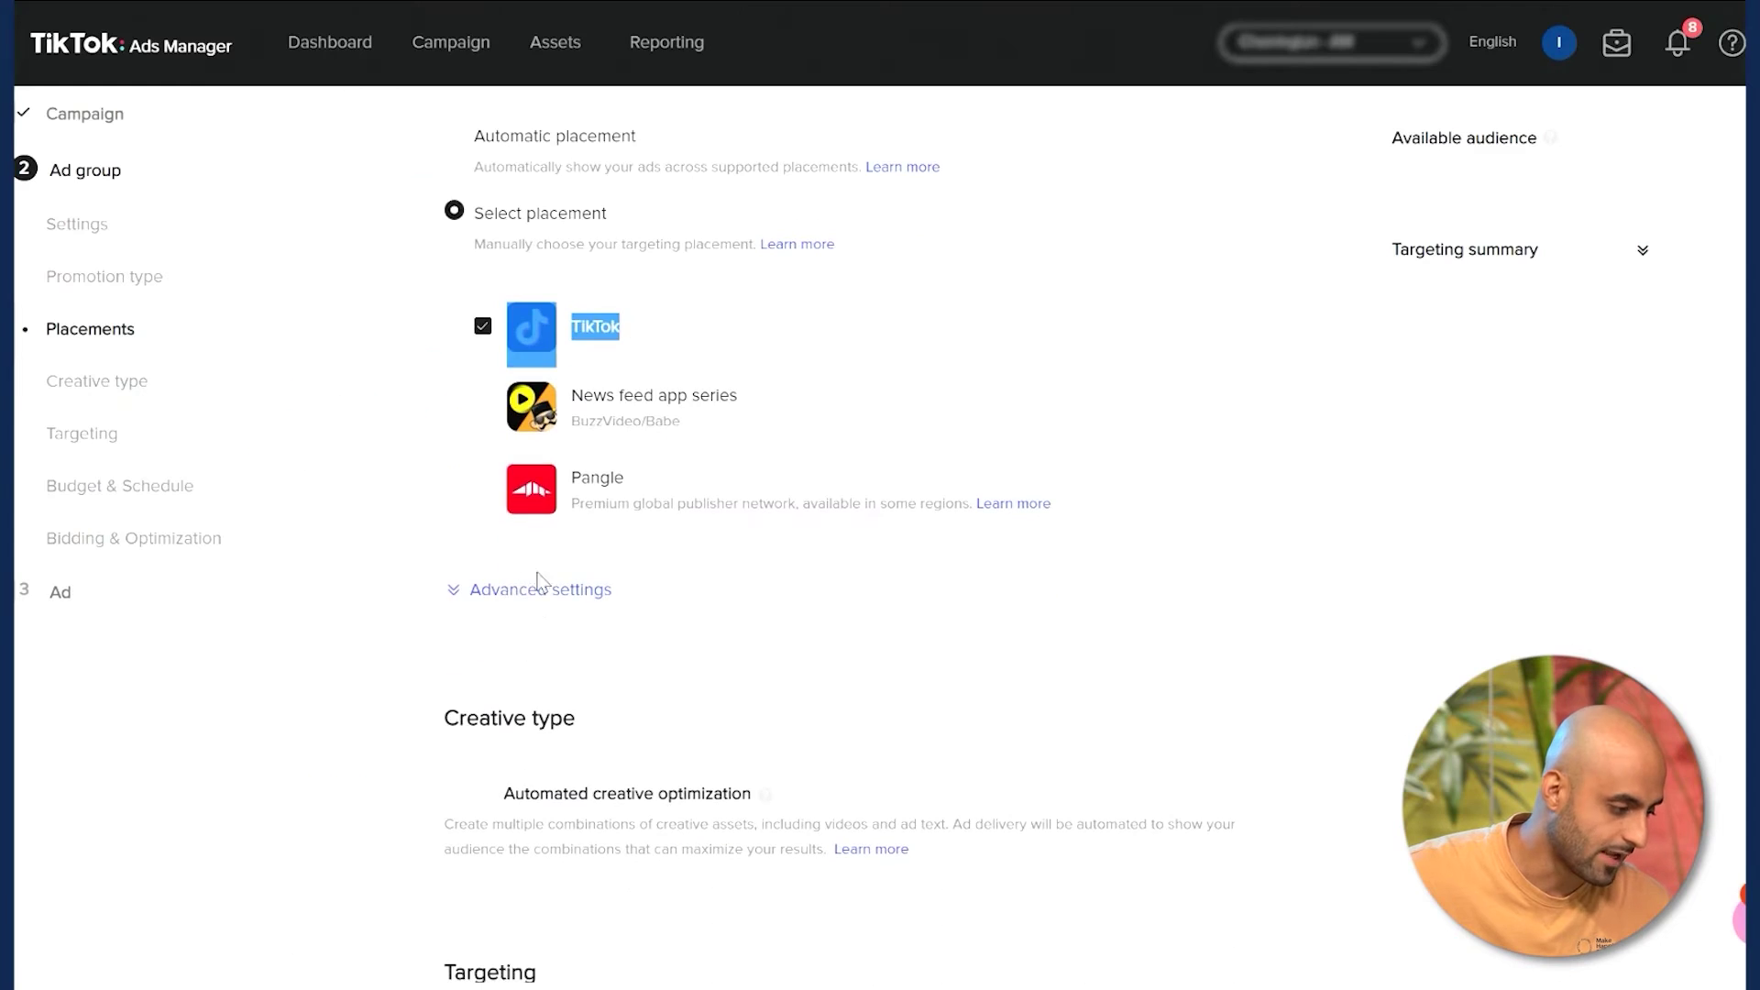
# - Reopen the advanced placement settings and check the option to disable user comments, leaving comments on
pyautogui.click(544, 596)
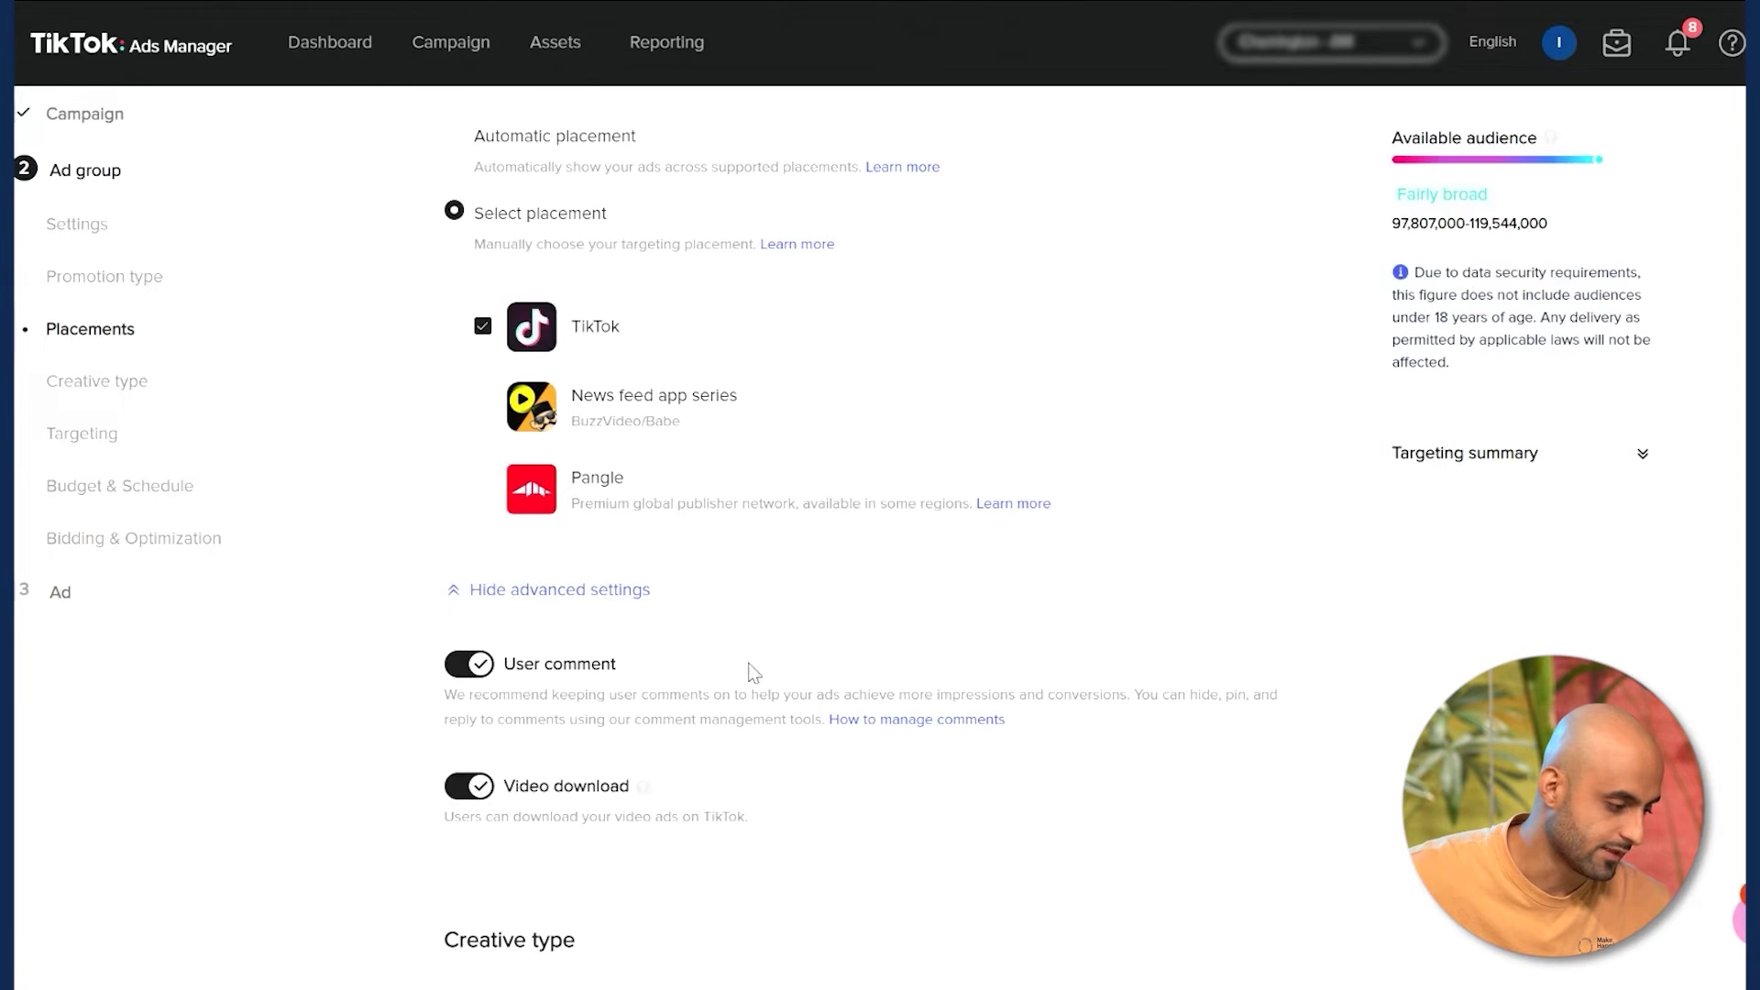
pyautogui.scroll(-3, 733, 660)
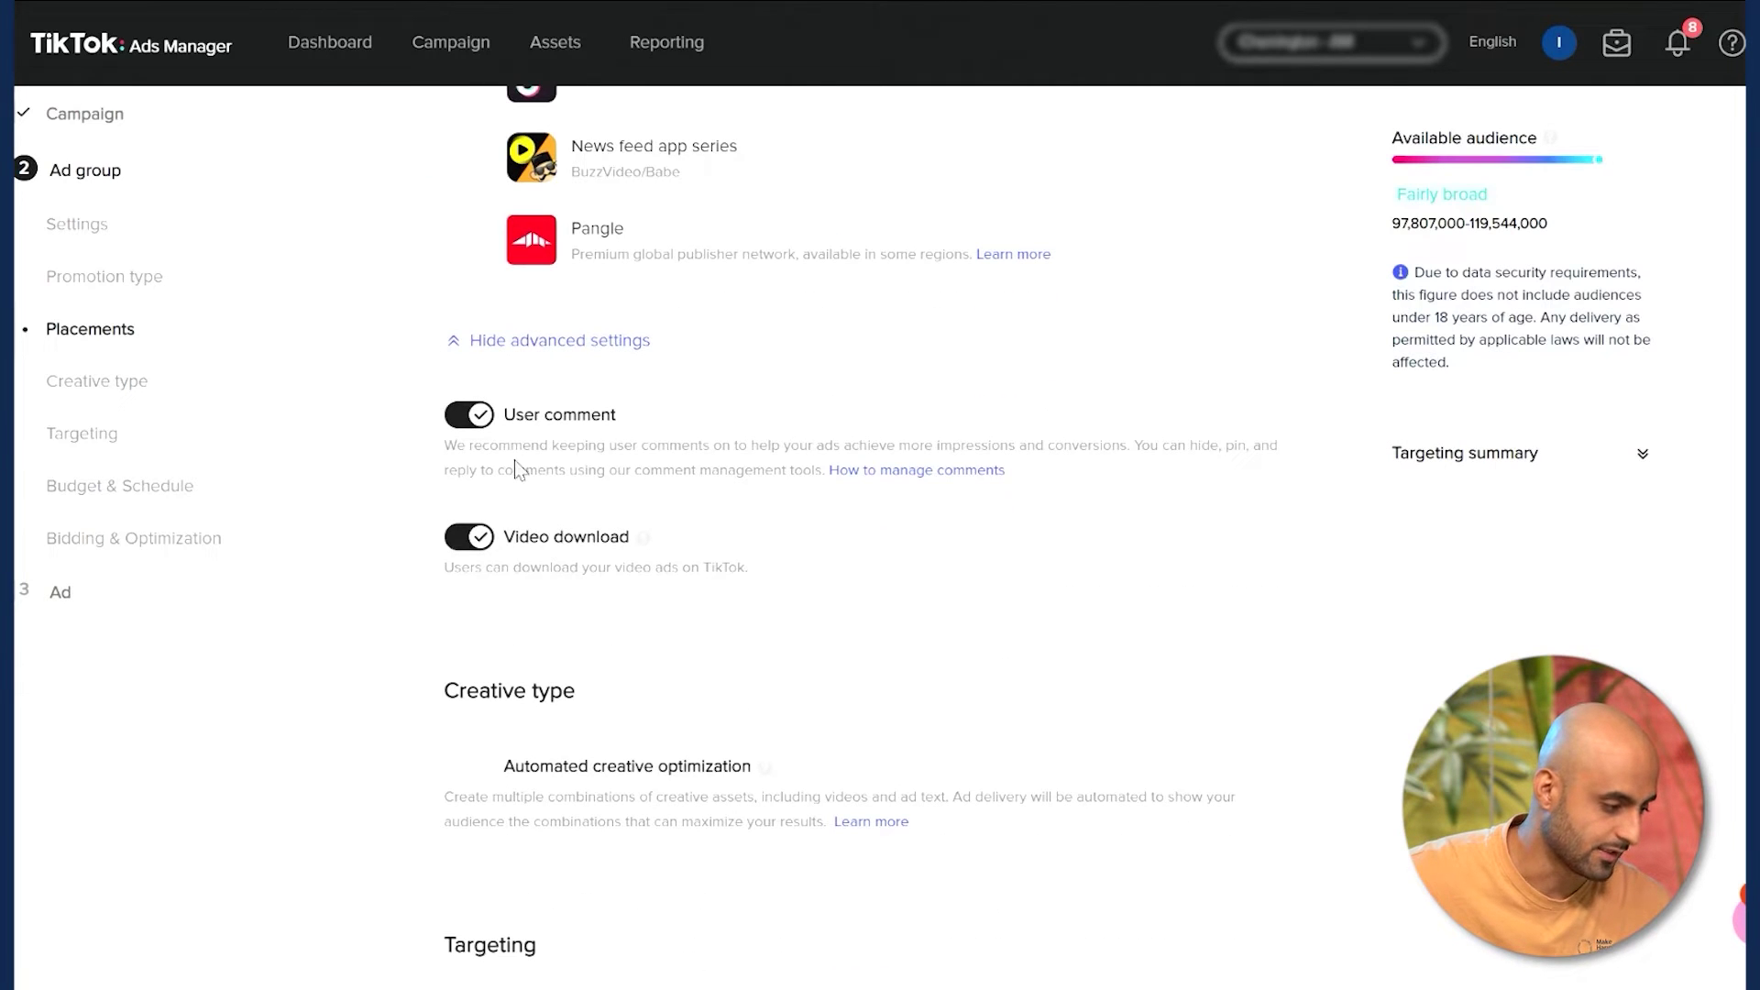
pyautogui.click(479, 417)
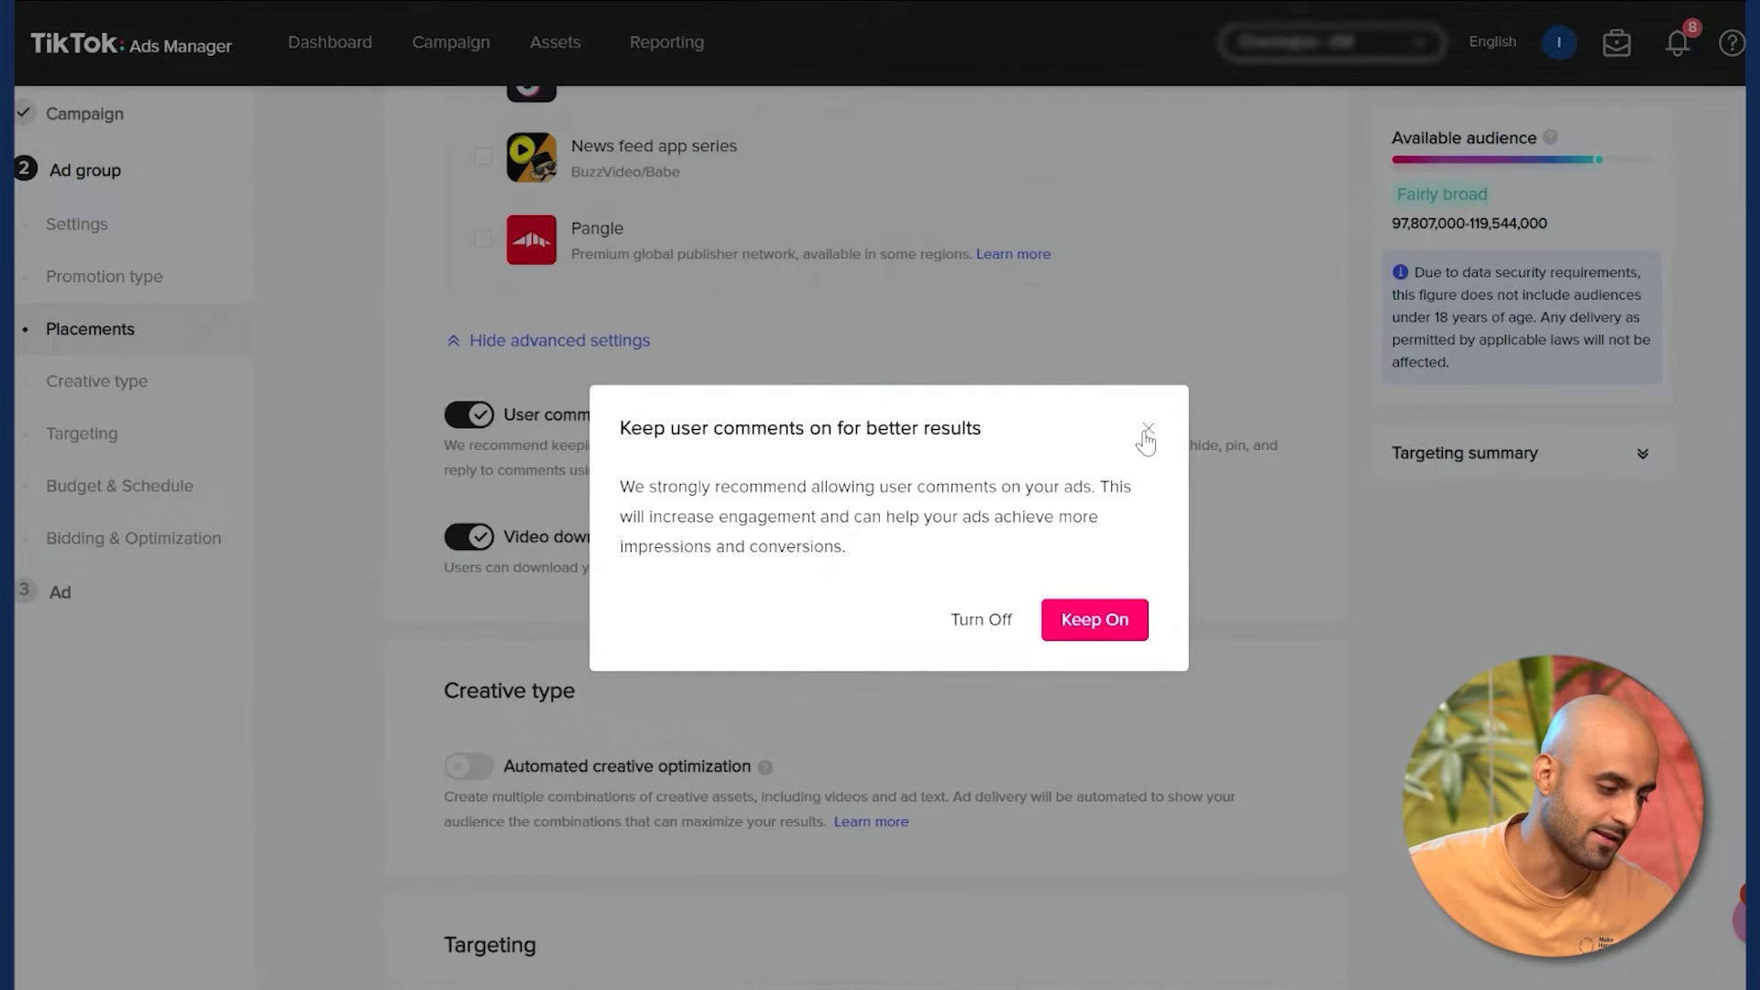
pyautogui.click(1147, 433)
# - Review the automated creative optimization option, the targeting modes and the demographics settings of the ad group
pyautogui.scroll(-5, 557, 321)
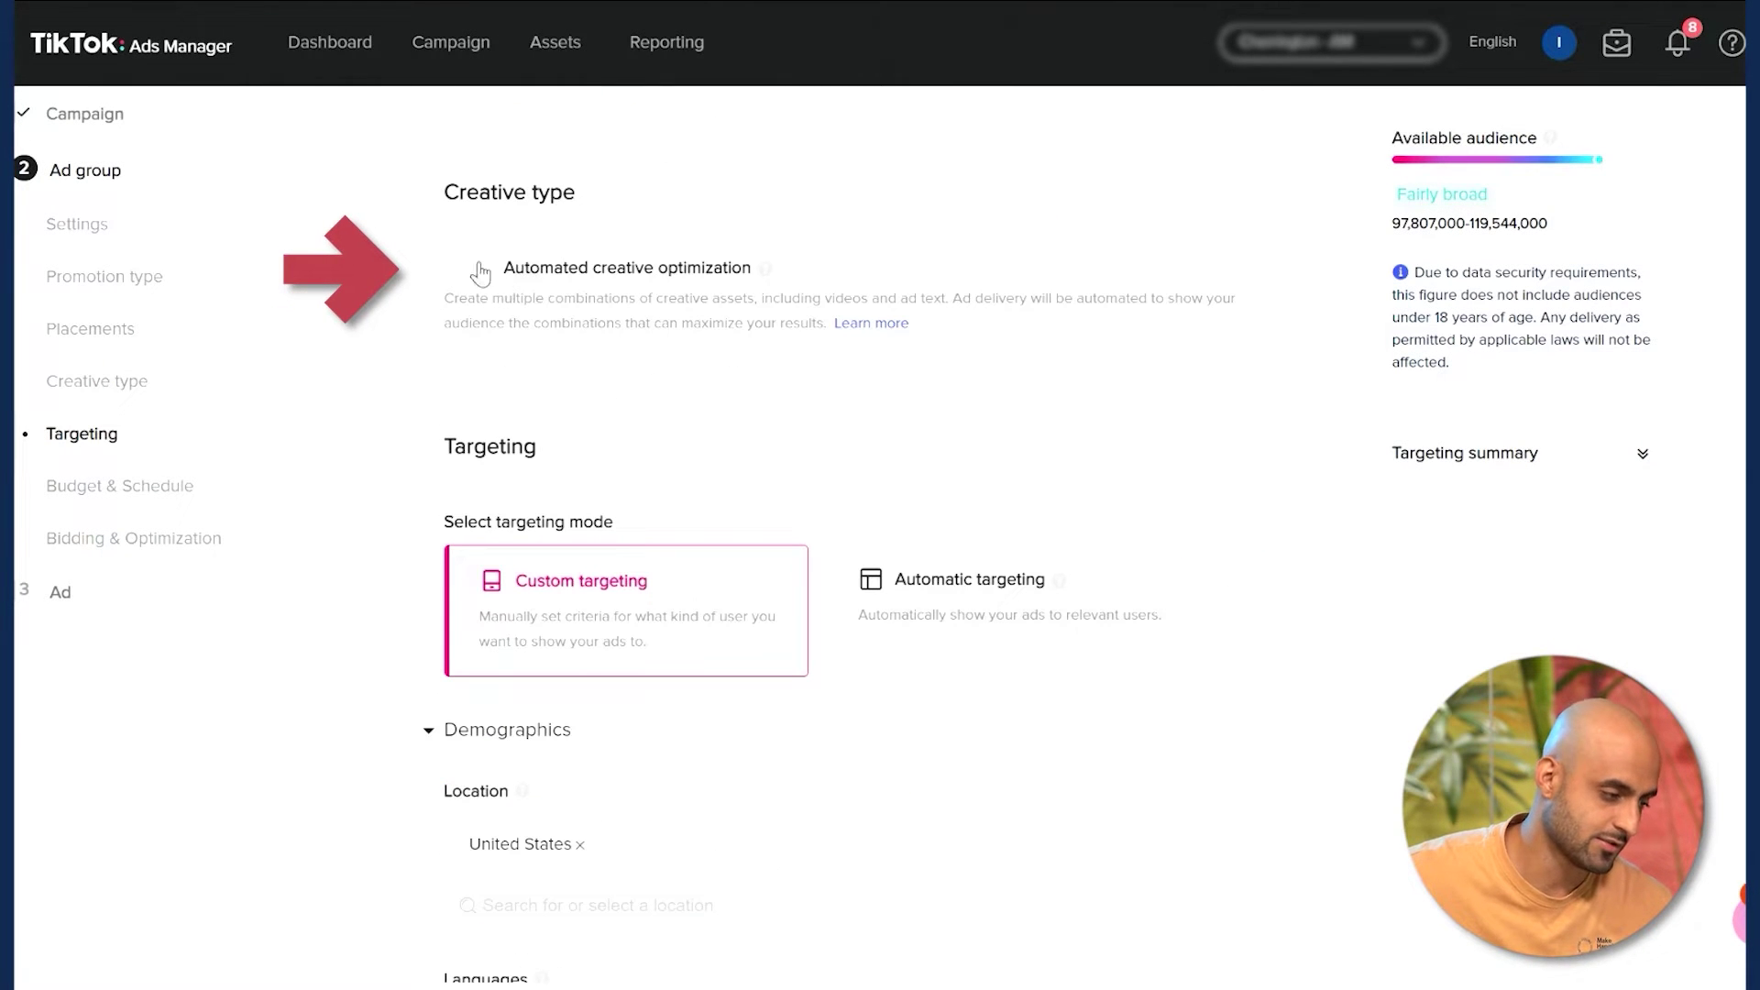
pyautogui.scroll(2, 500, 296)
pyautogui.scroll(-5, 491, 409)
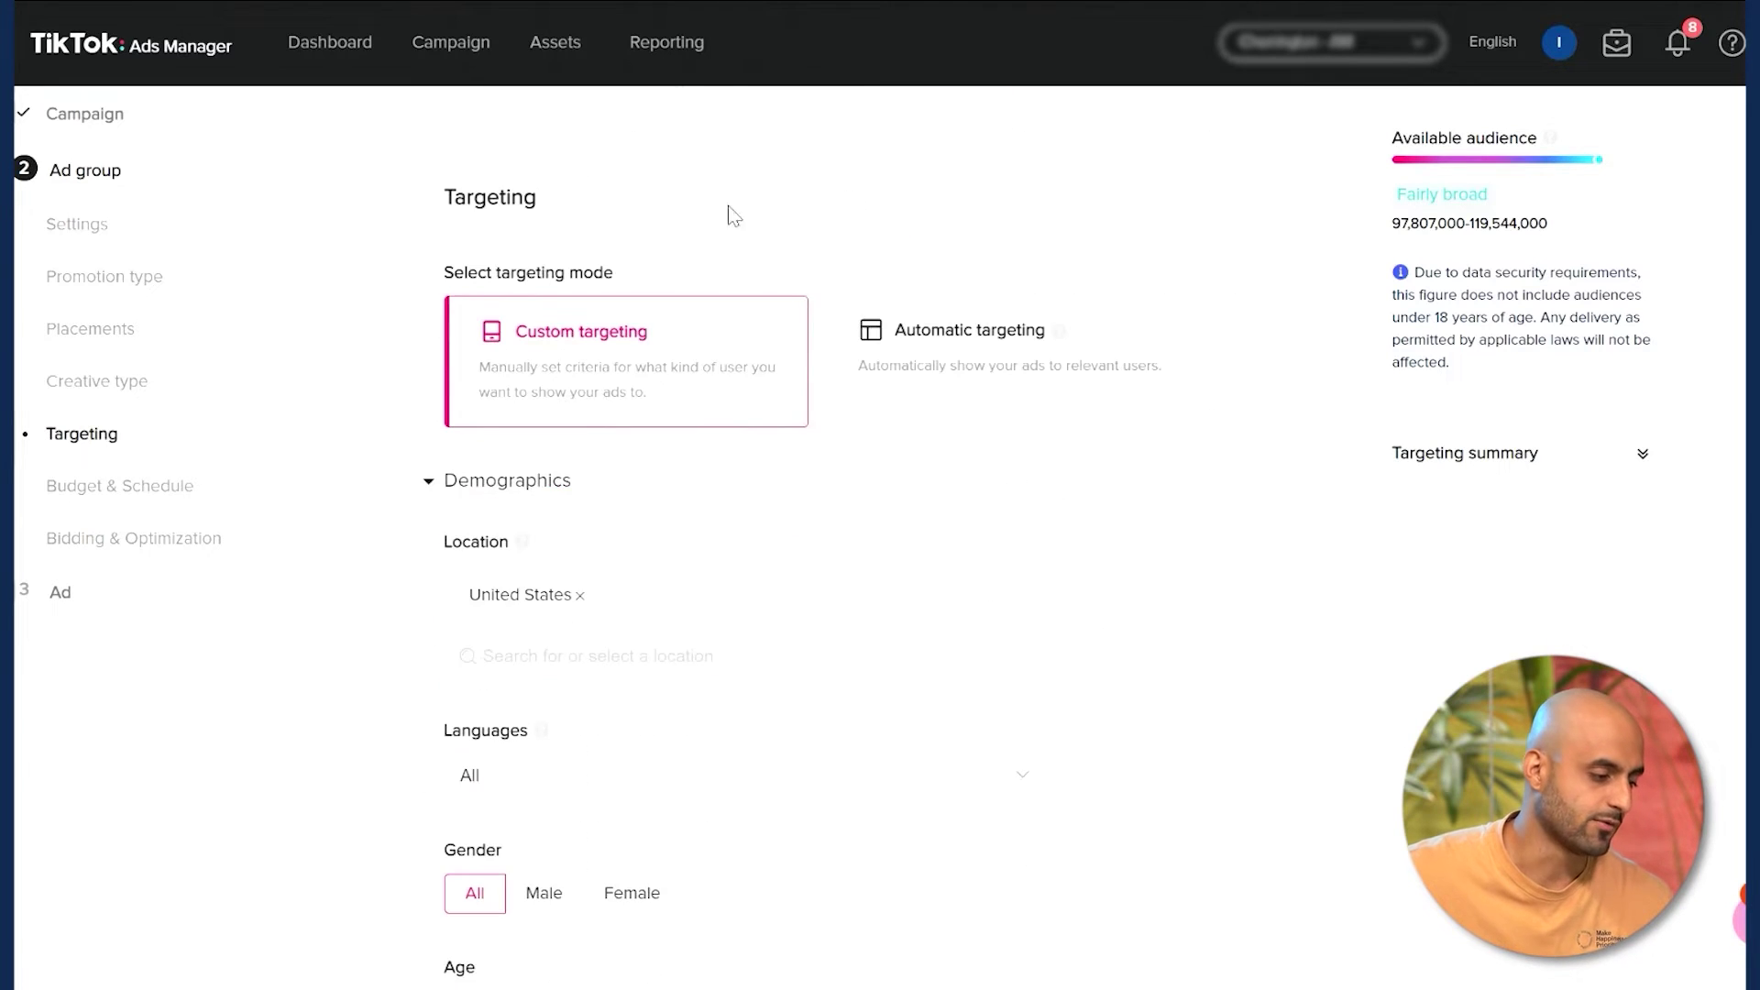
pyautogui.scroll(1, 735, 217)
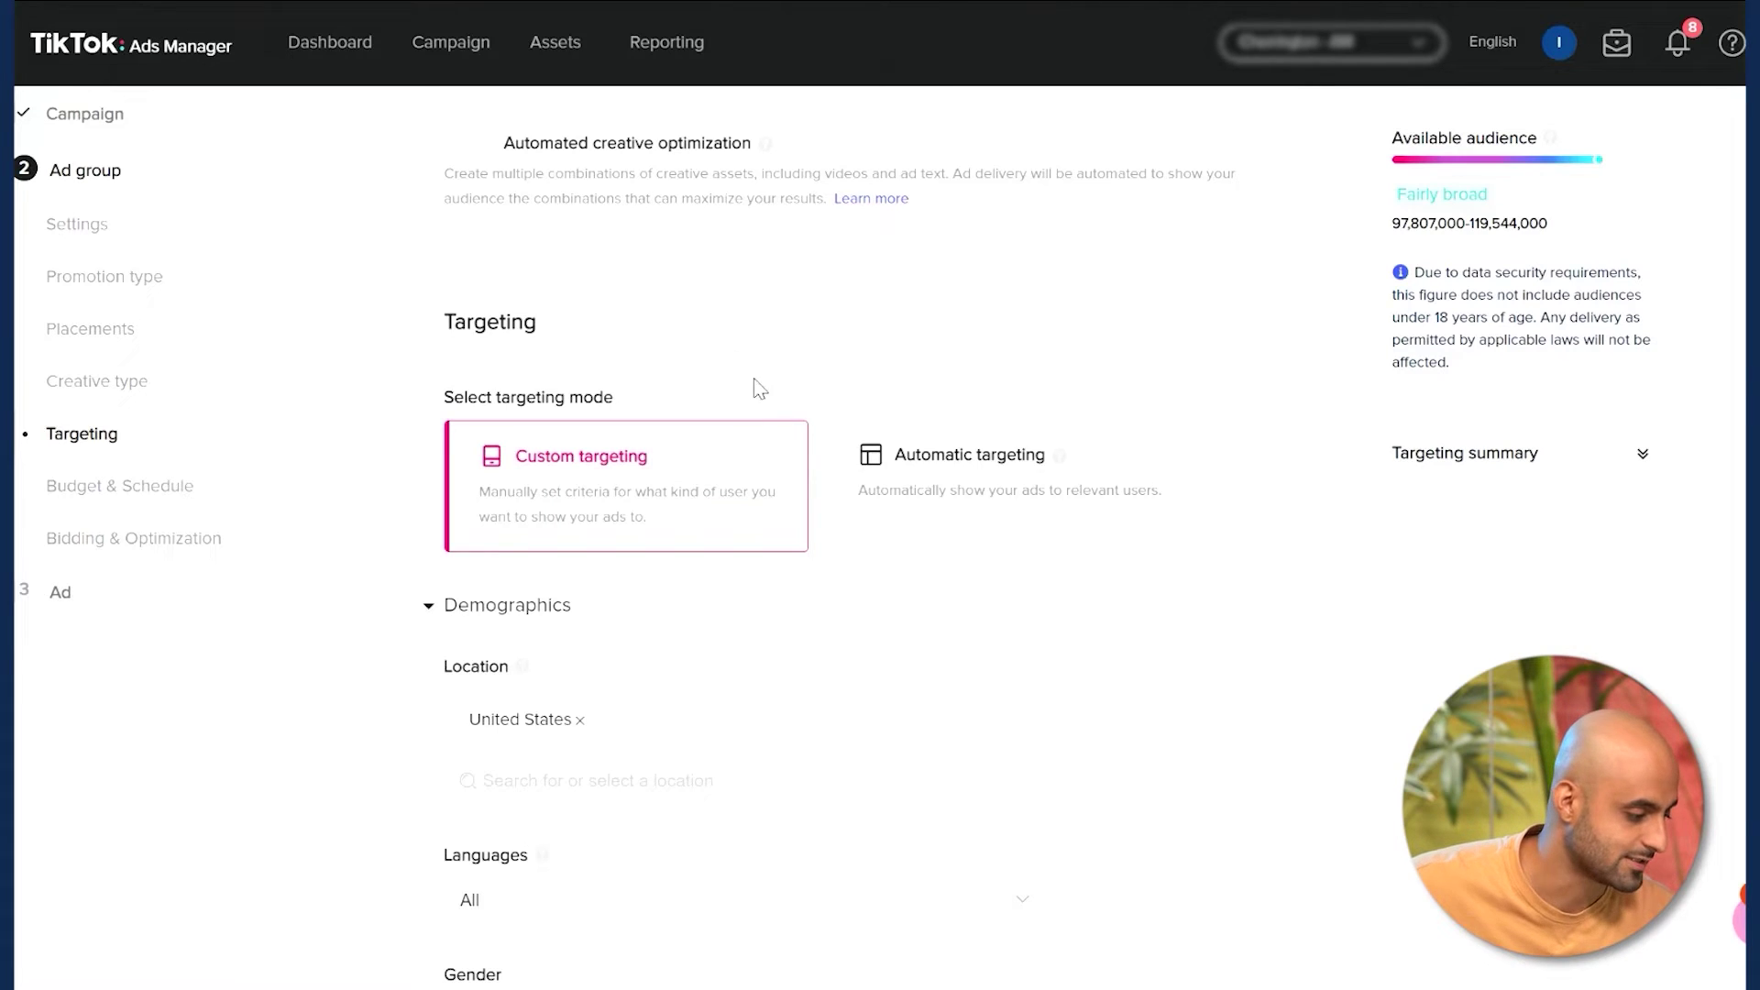
pyautogui.scroll(-3, 725, 394)
pyautogui.scroll(1, 708, 366)
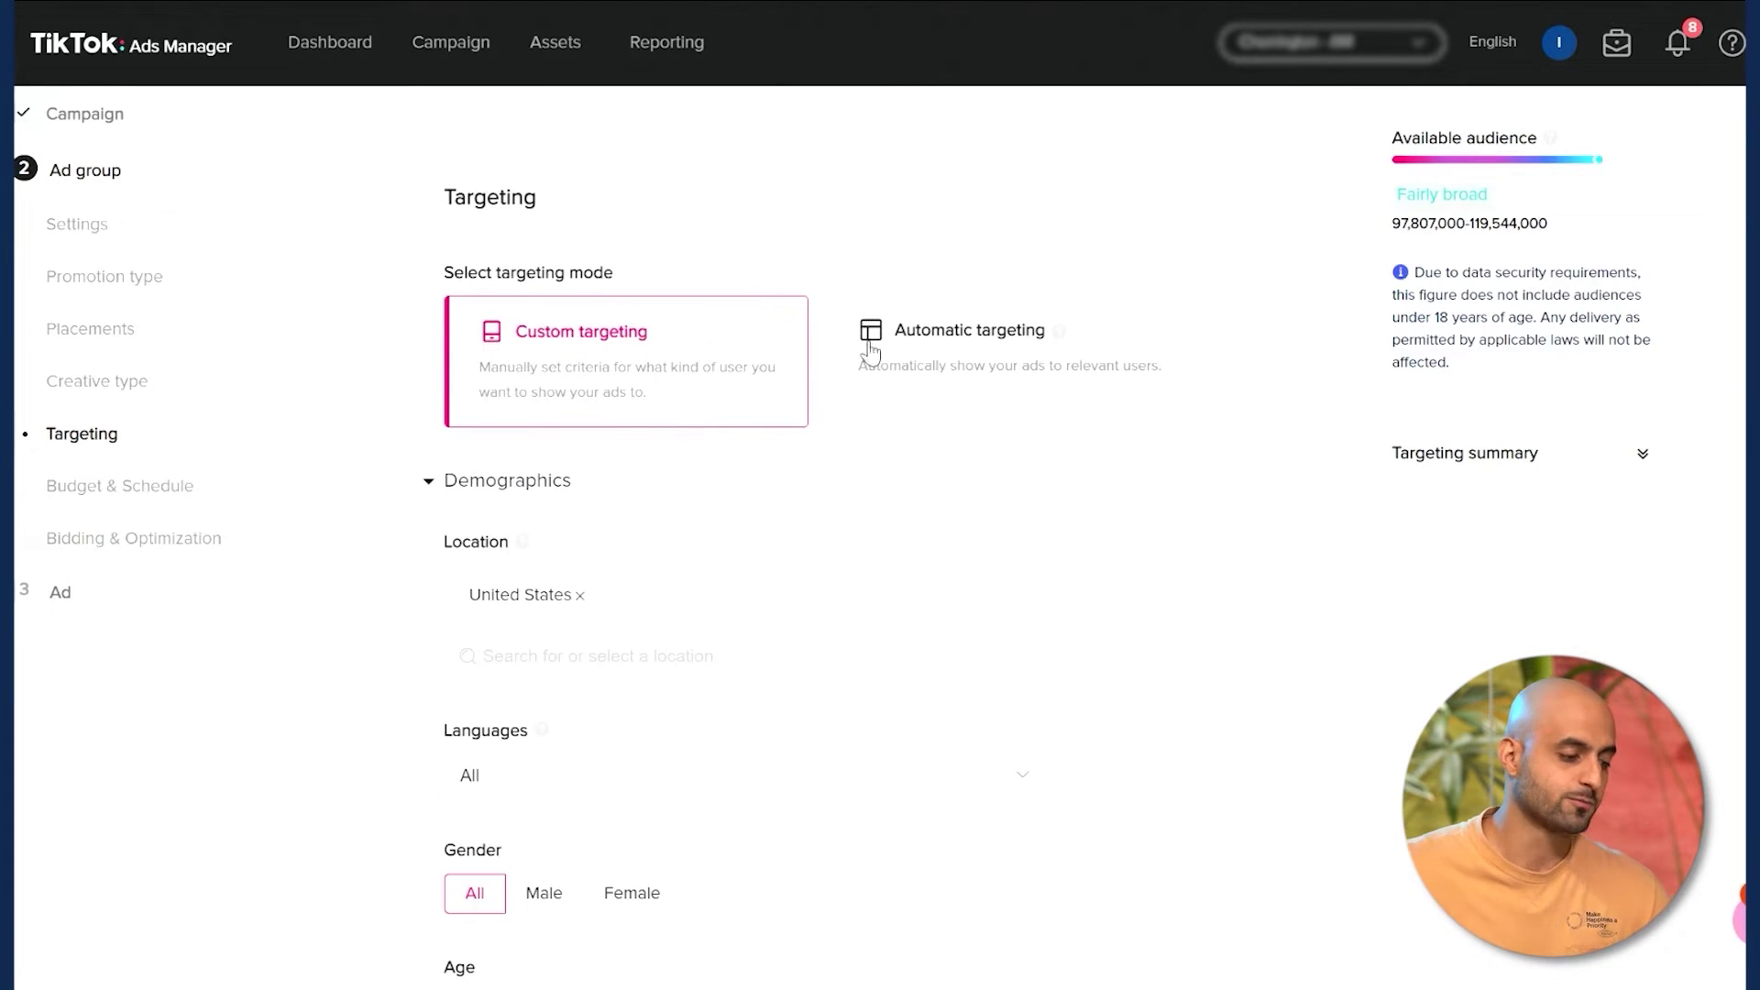
# - Try automatic targeting for the ad group and review which targeting settings it leaves available
pyautogui.click(1004, 367)
pyautogui.scroll(-3, 1137, 319)
pyautogui.scroll(-5, 1137, 293)
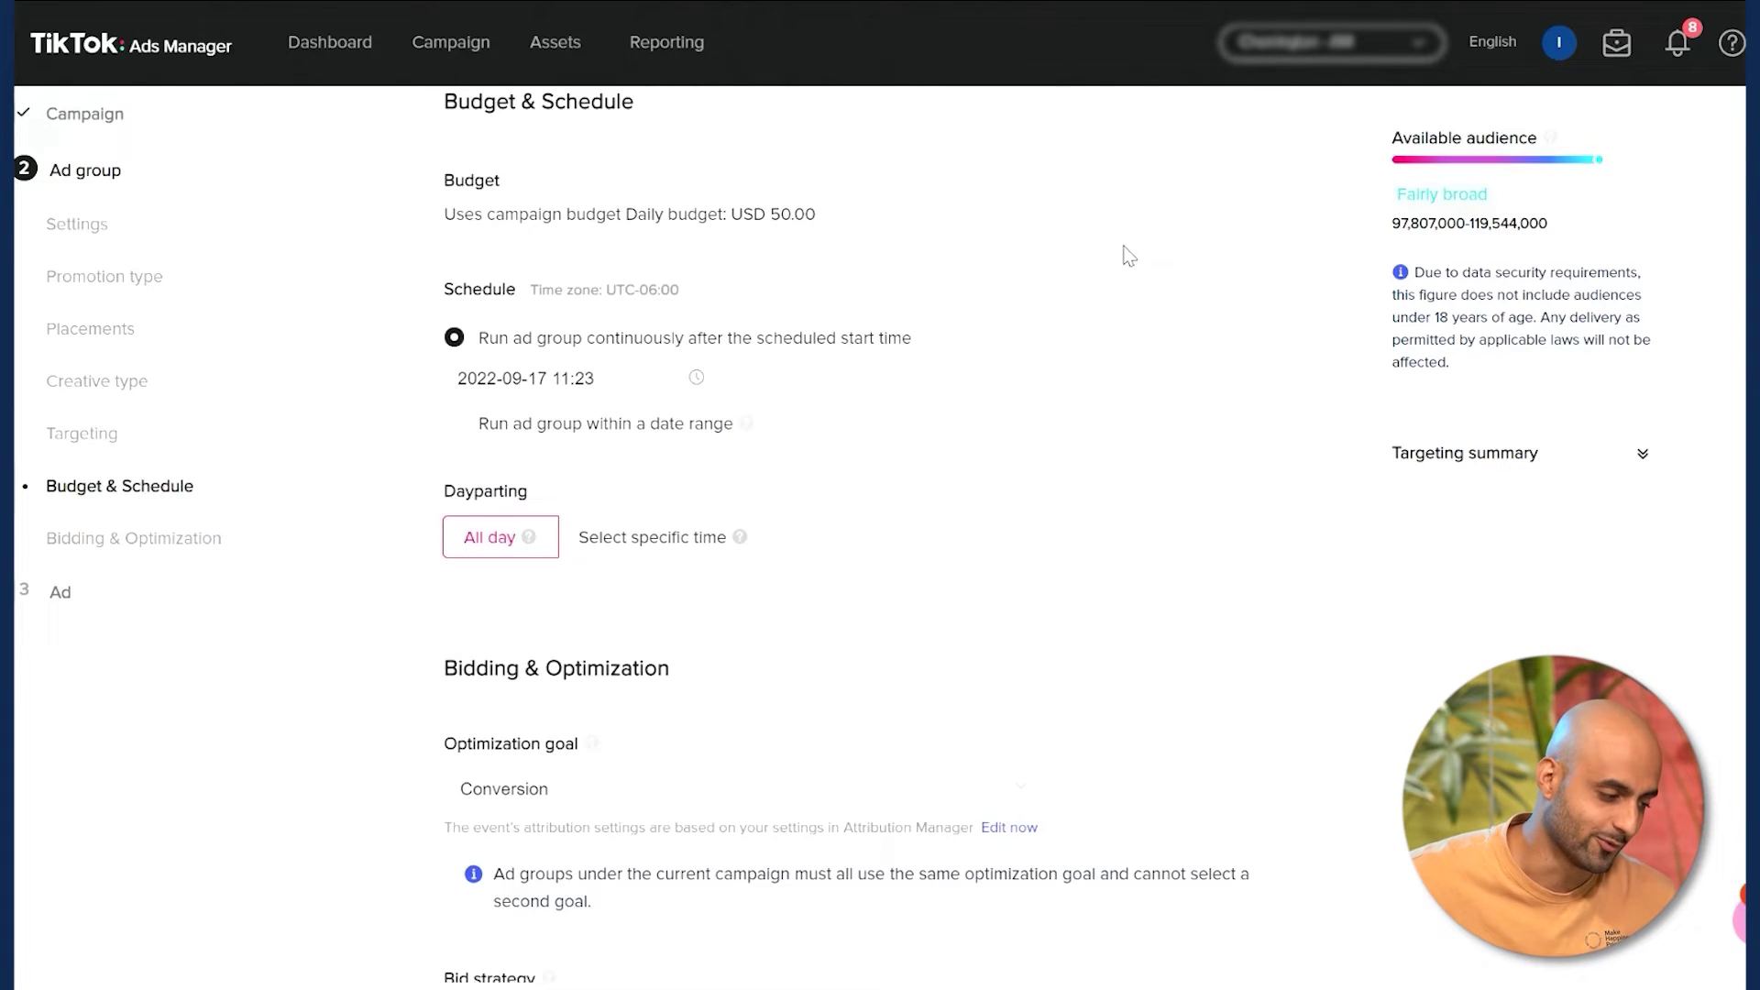
pyautogui.scroll(6, 1091, 302)
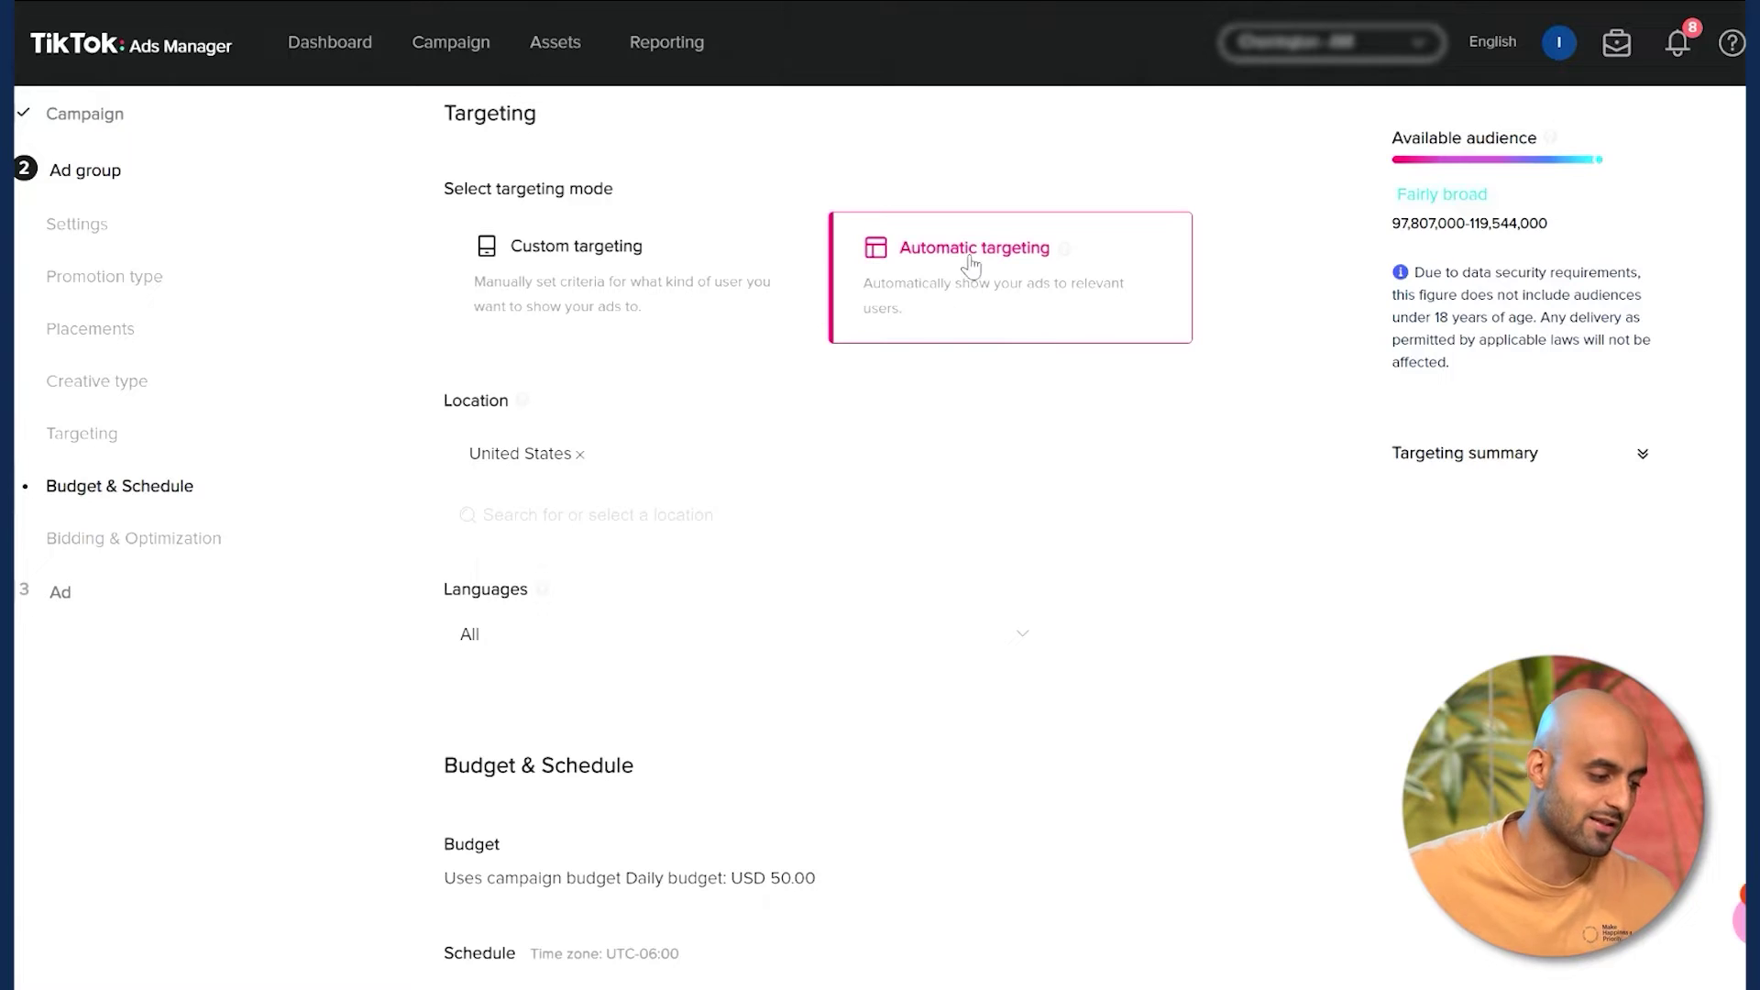
# - Look through the location and language choices offered under automatic targeting without changing them
pyautogui.click(678, 526)
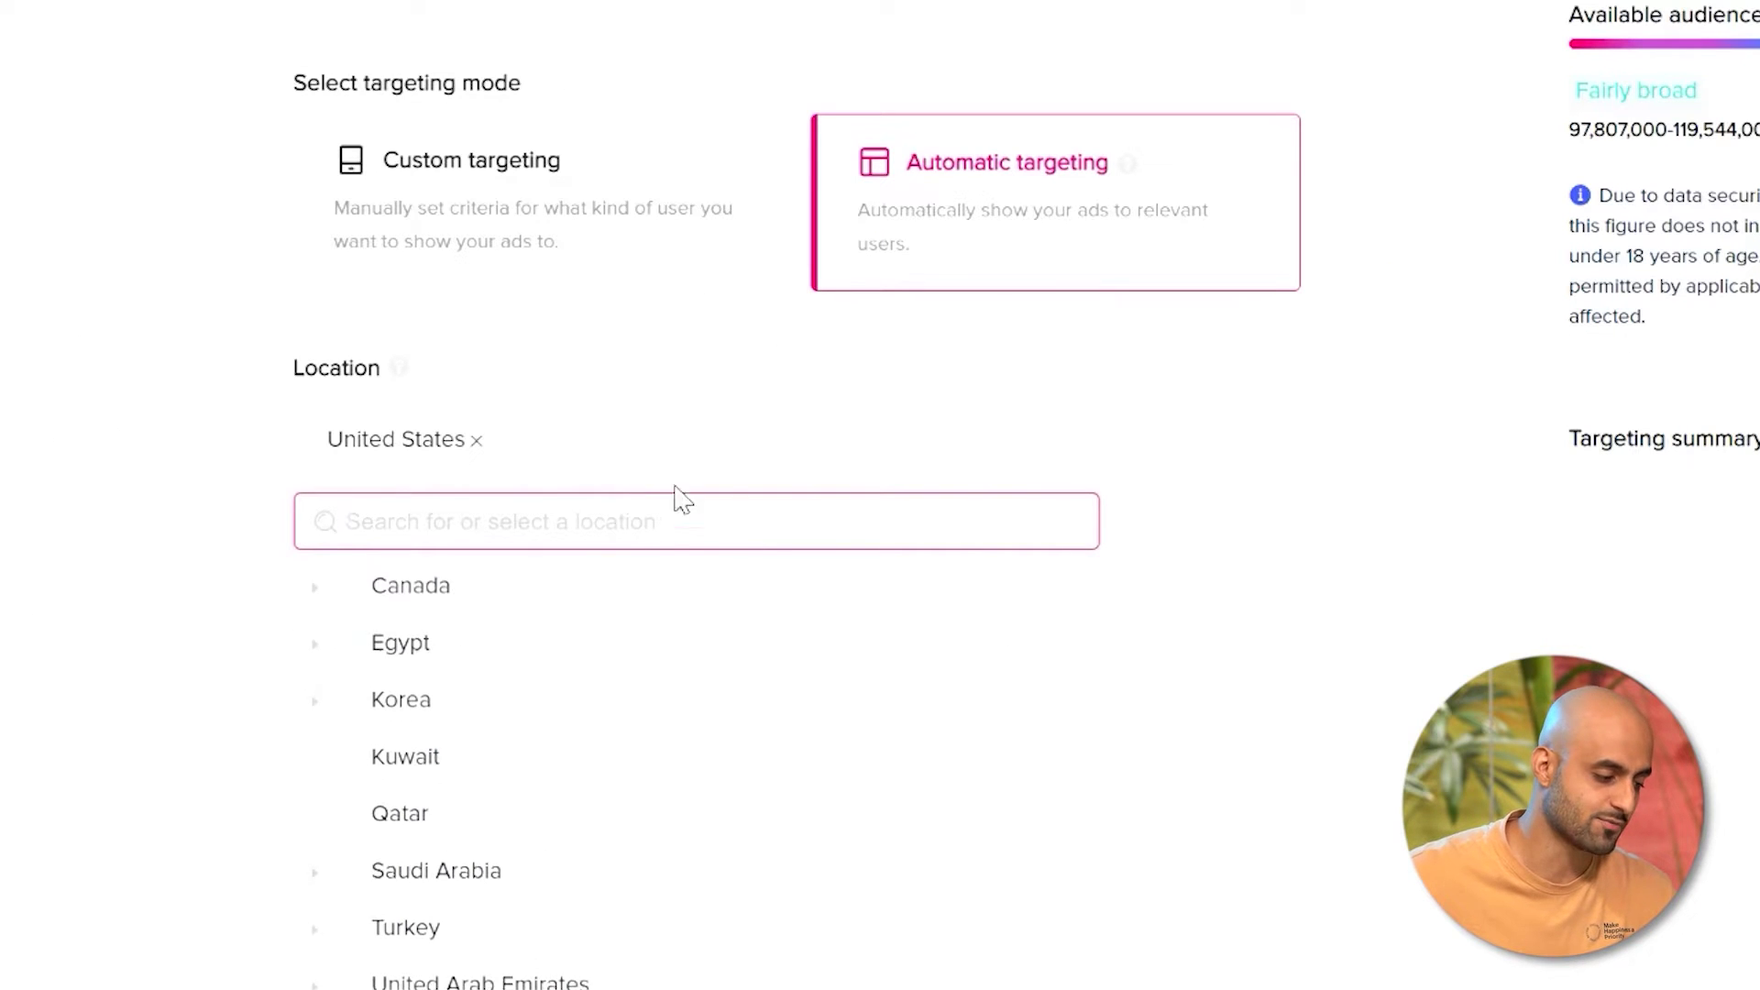
pyautogui.click(1183, 582)
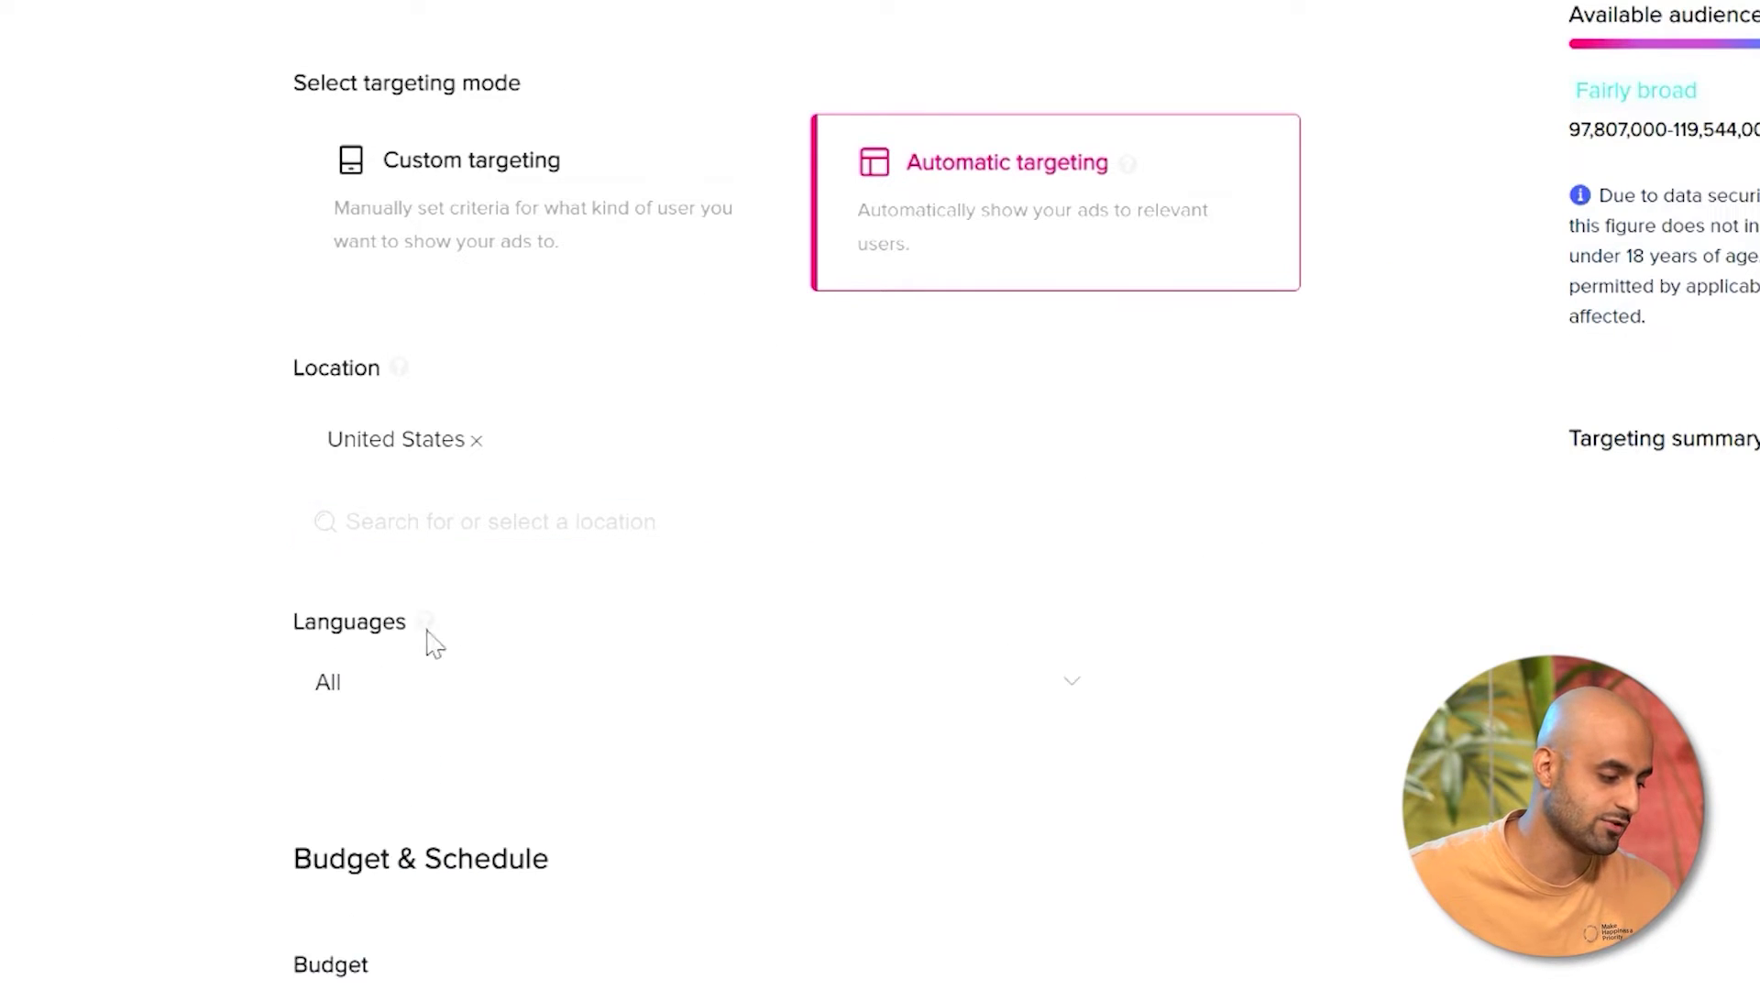
pyautogui.click(660, 715)
pyautogui.scroll(1, 1222, 708)
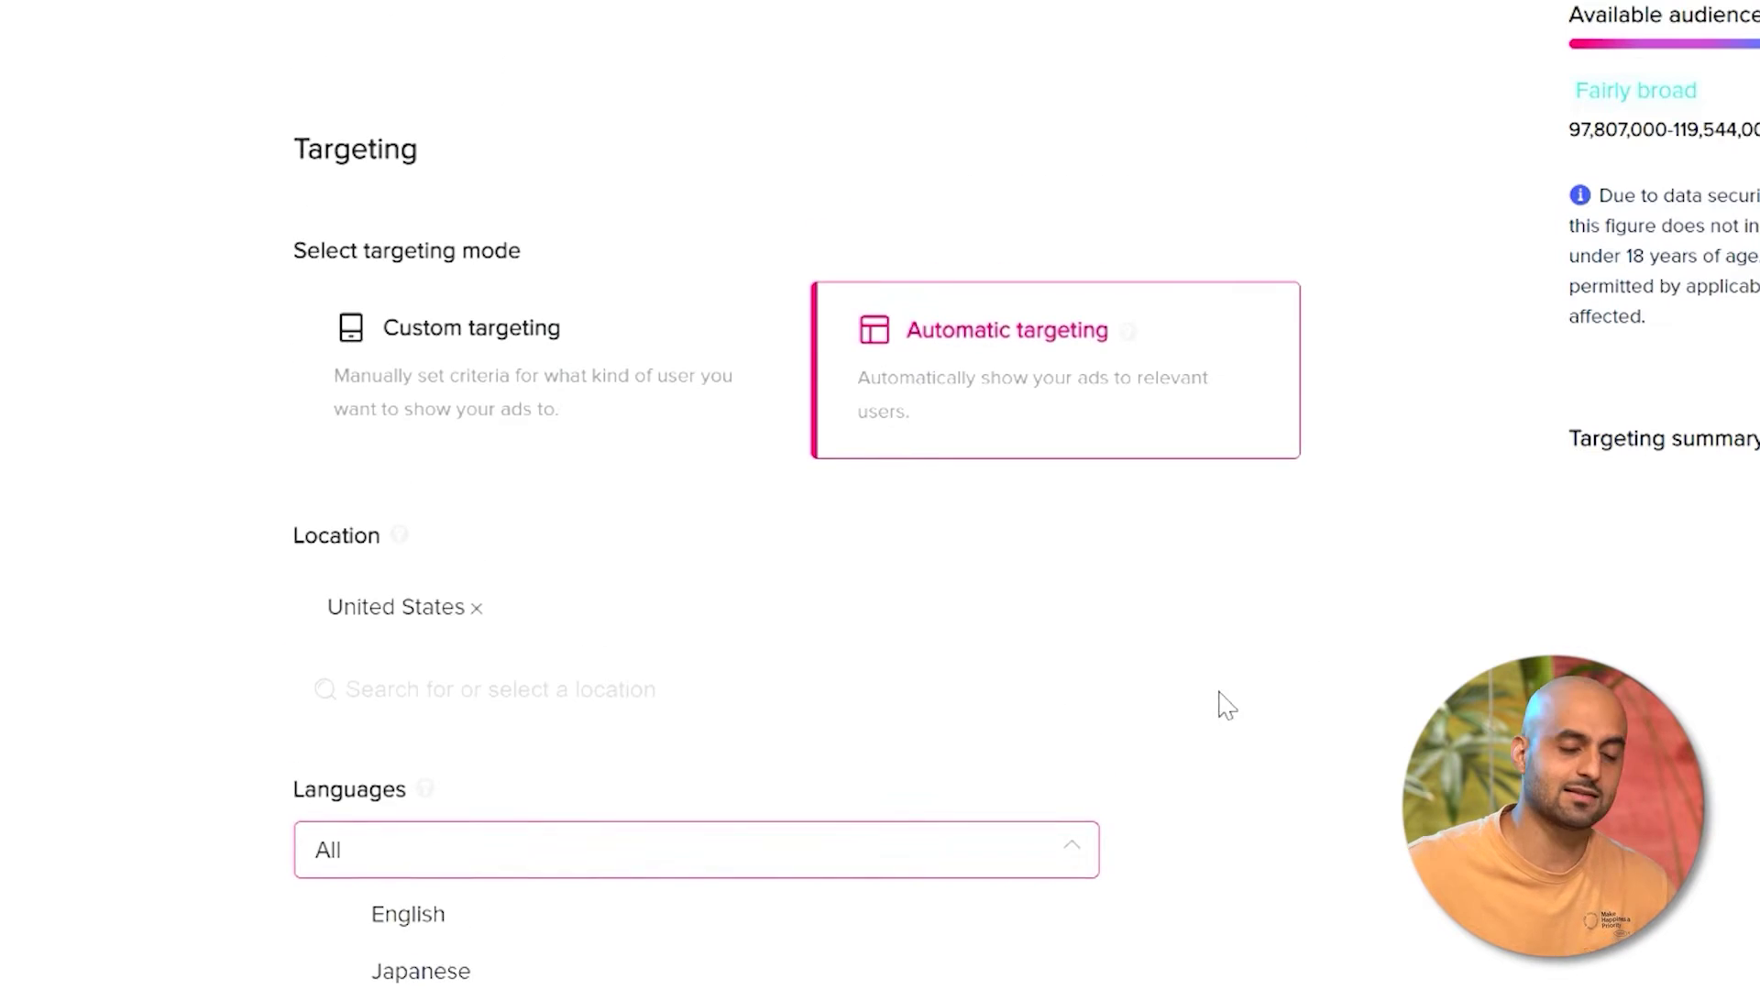
pyautogui.click(1229, 709)
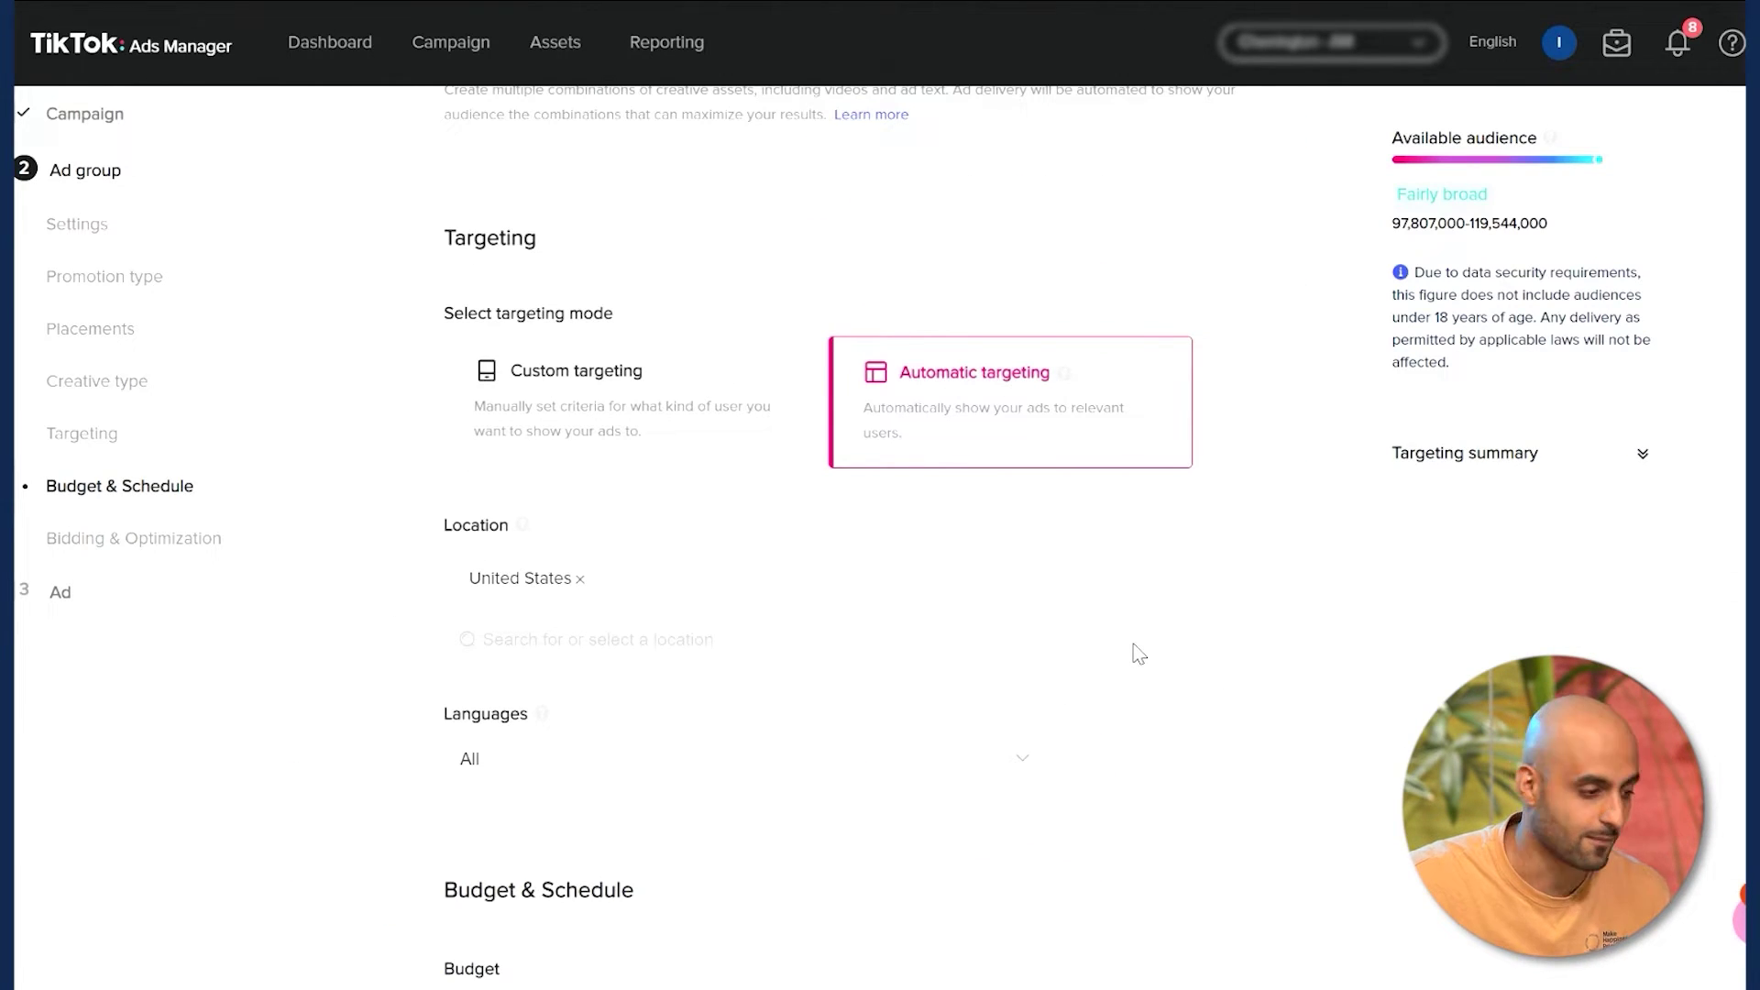
# - Return to custom targeting and limit the age groups to 35-44, 45-54 and 55+
pyautogui.click(628, 380)
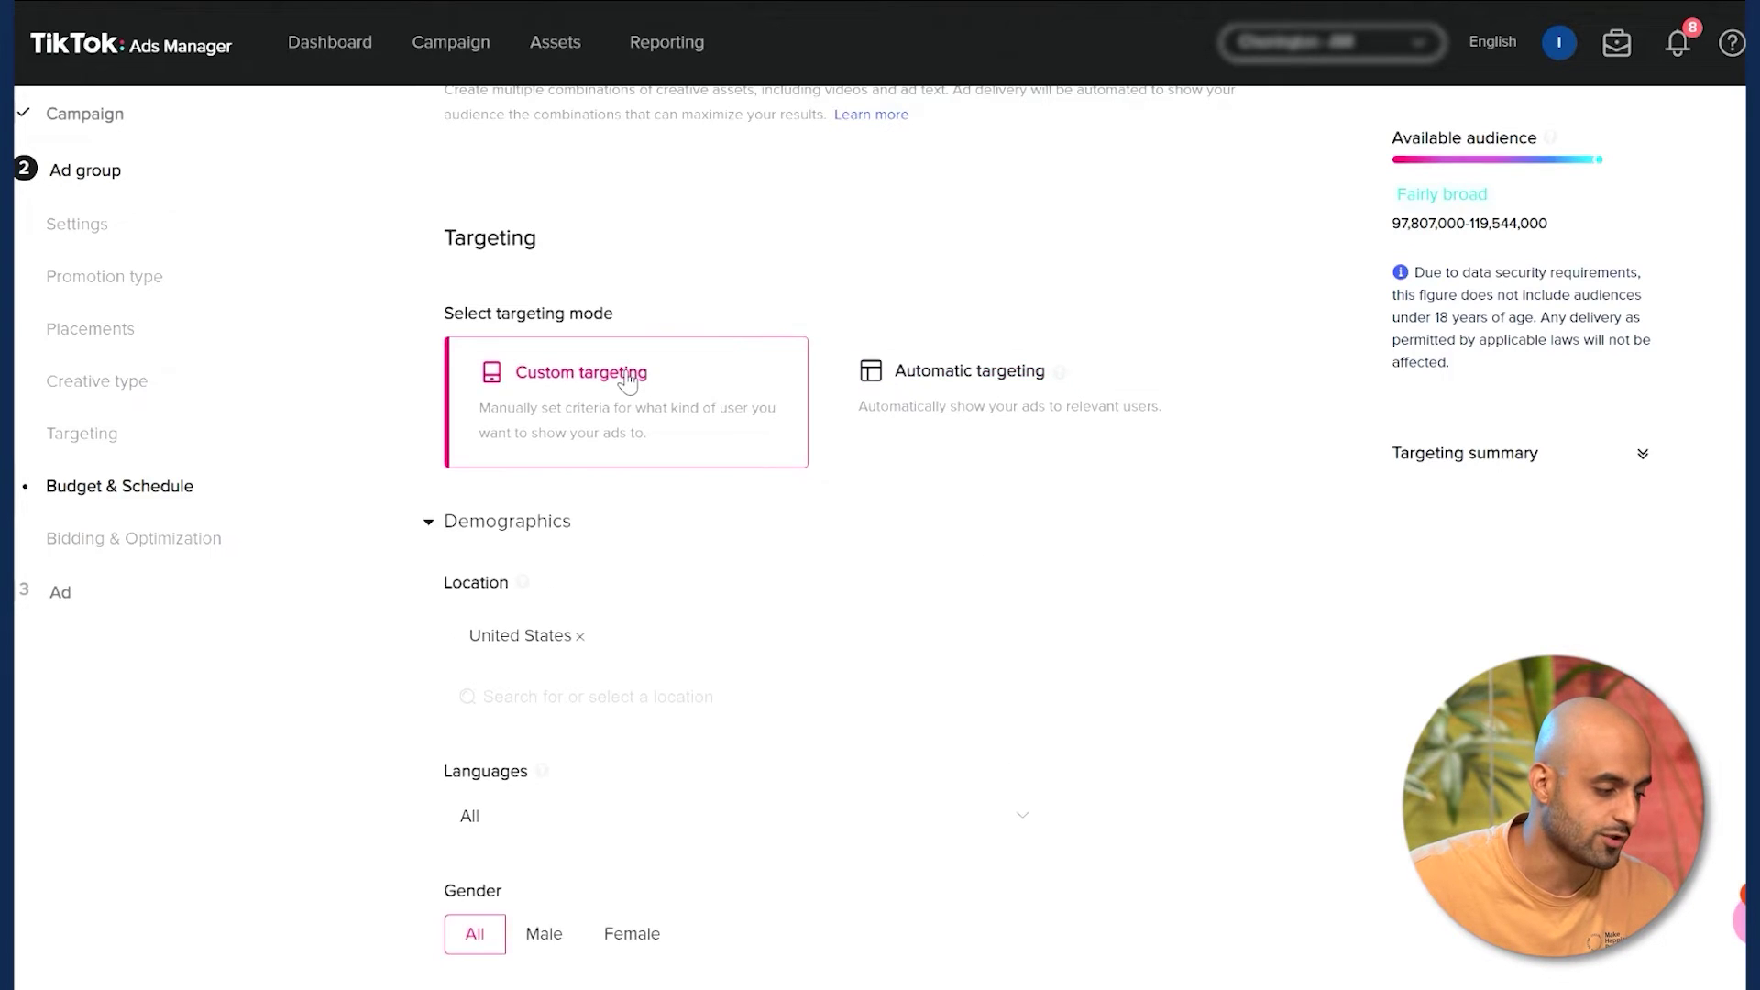
pyautogui.scroll(-5, 1092, 739)
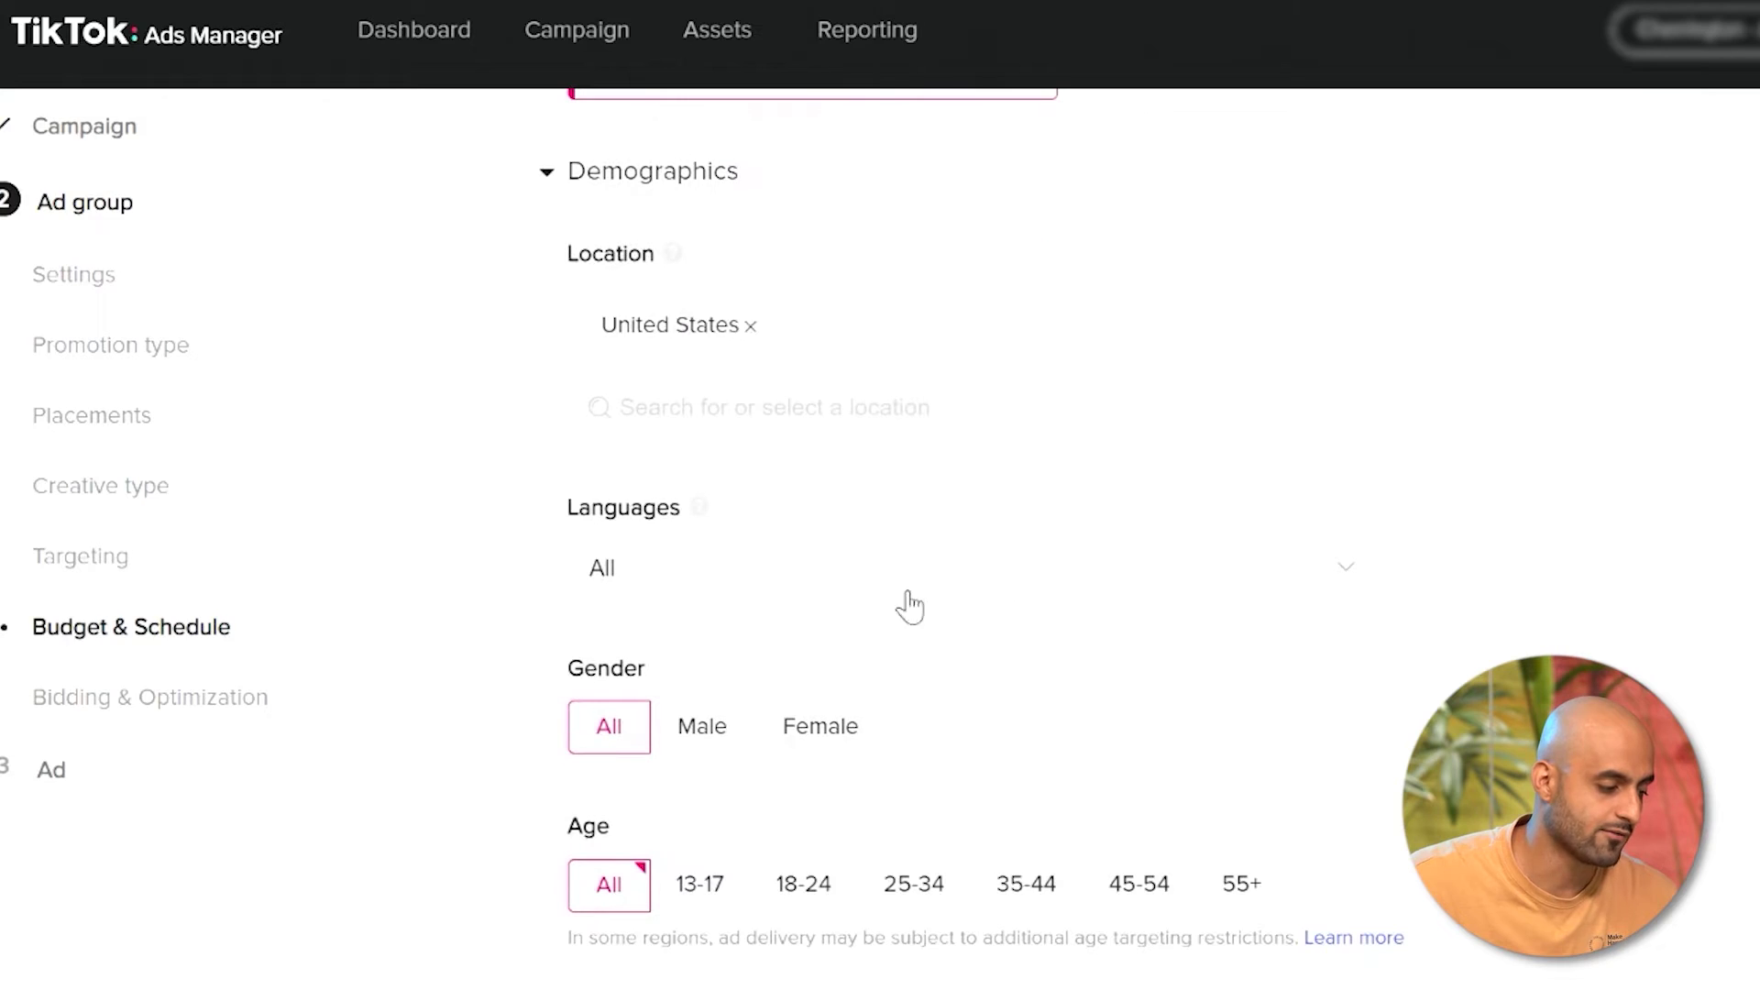
pyautogui.scroll(-2, 613, 648)
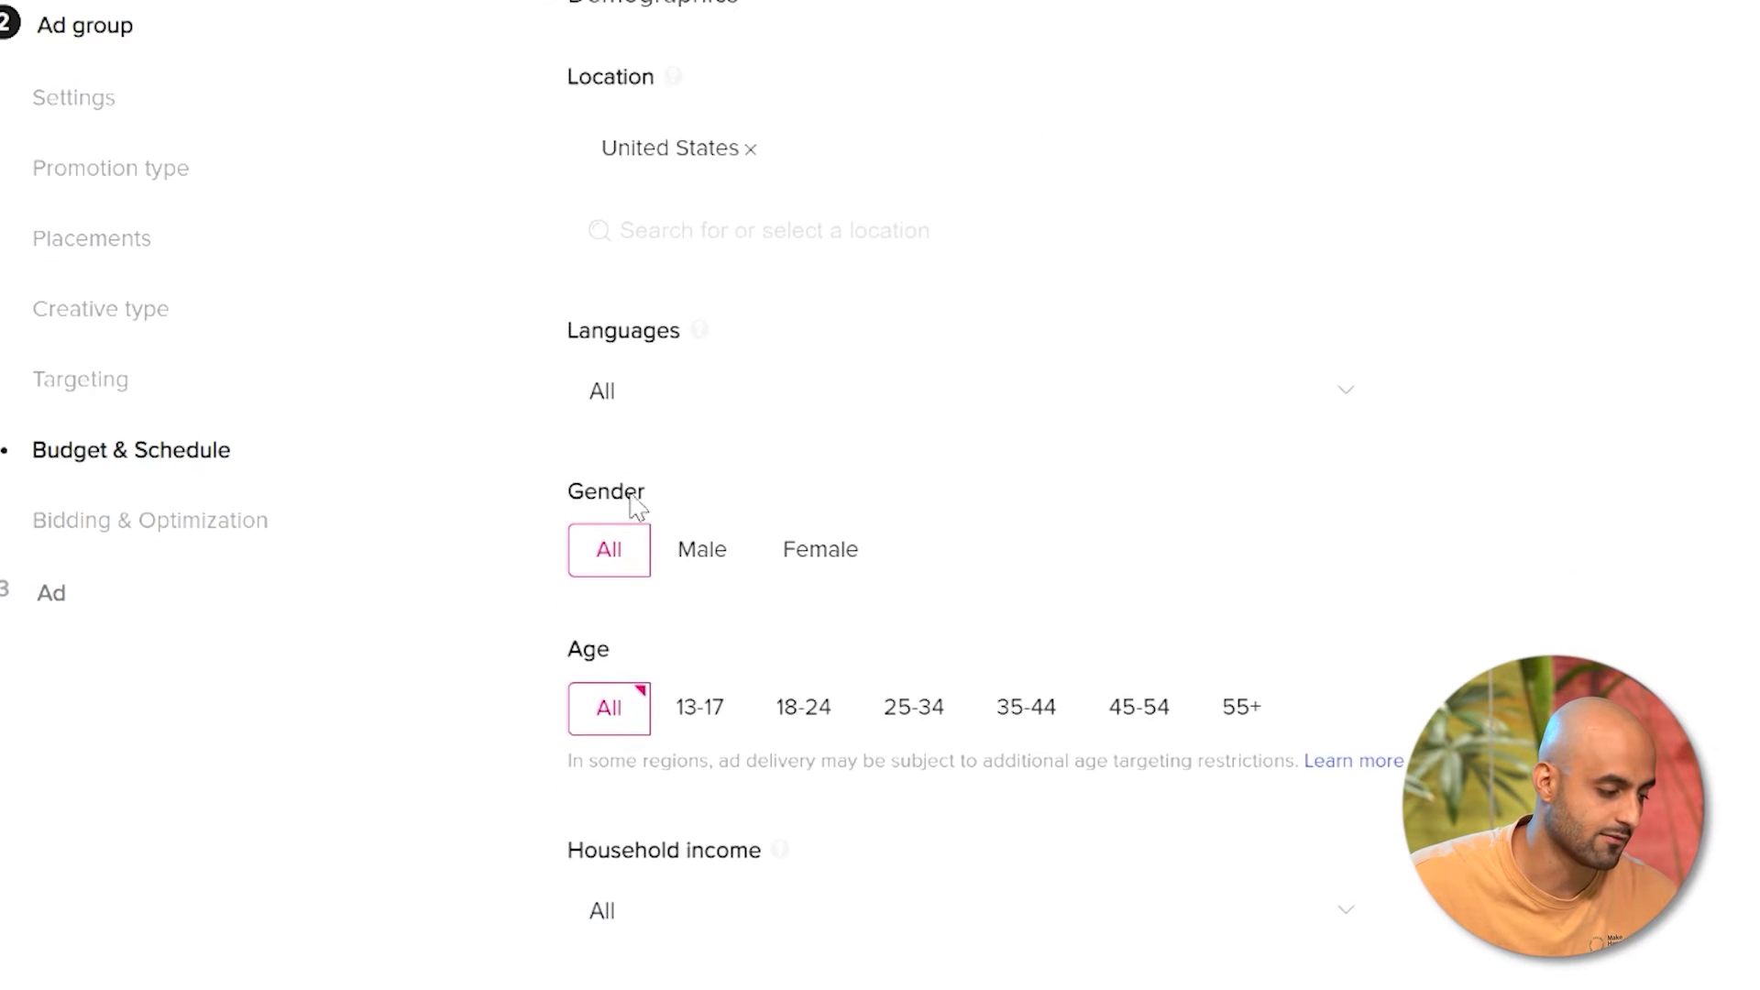
pyautogui.scroll(-2, 614, 506)
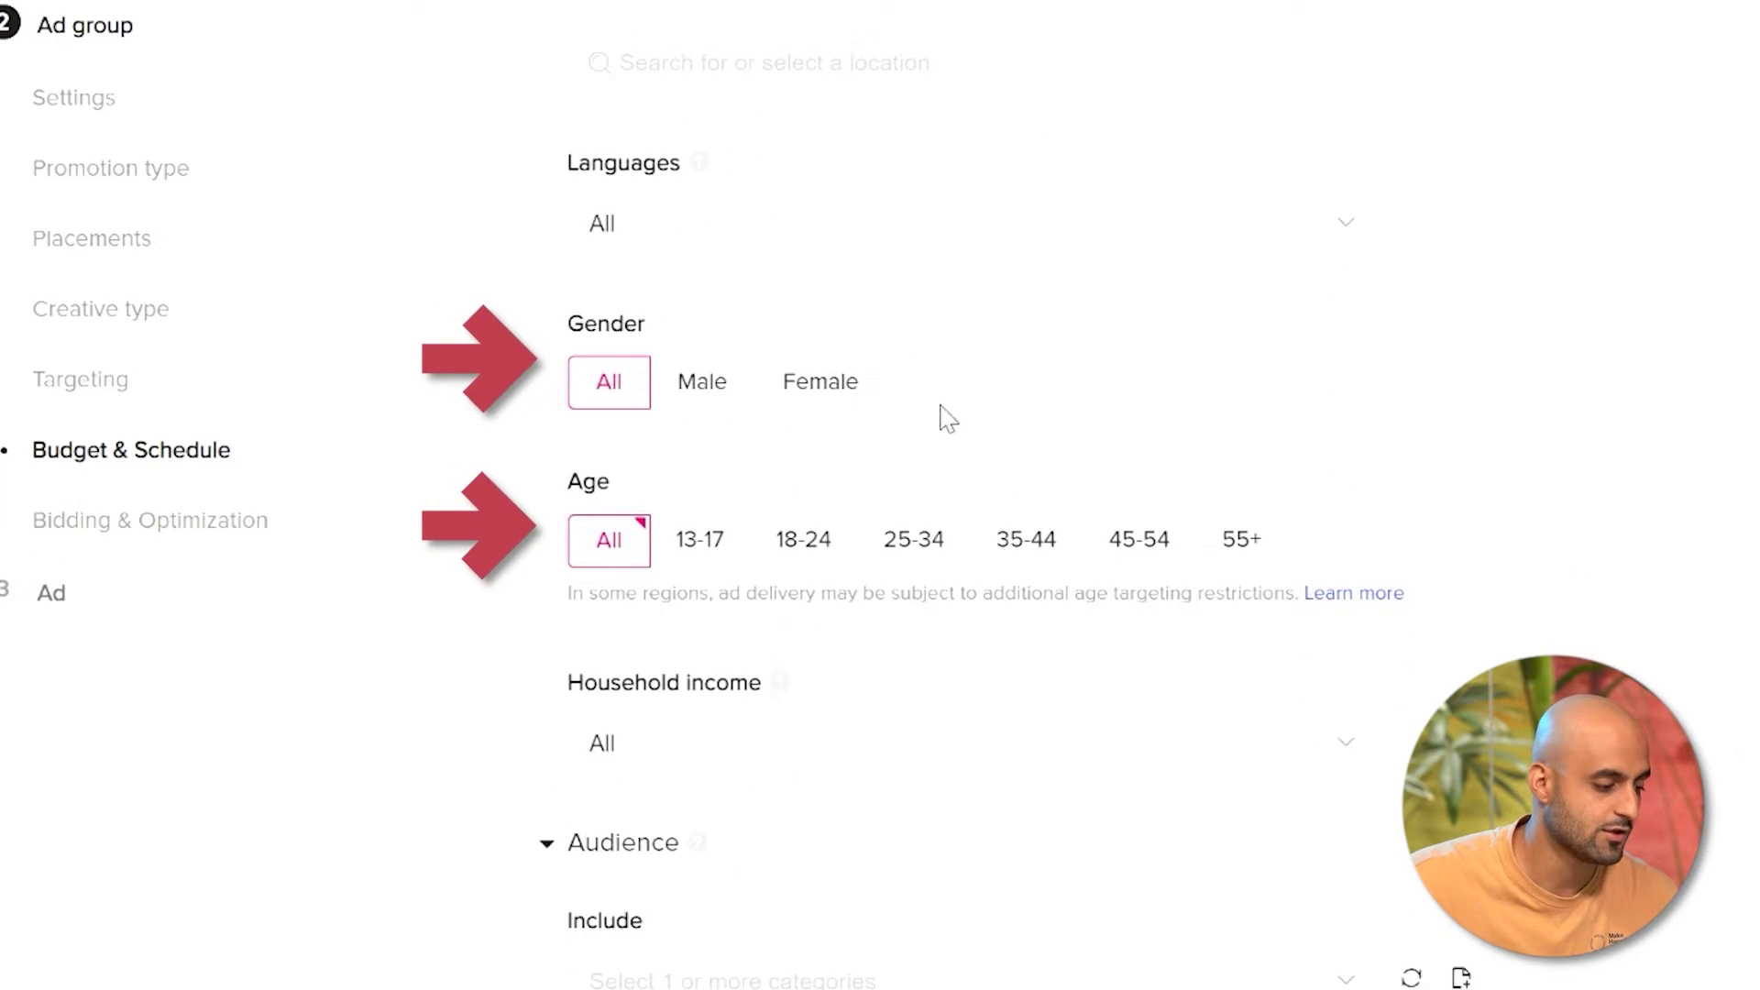
pyautogui.scroll(-1, 605, 363)
pyautogui.scroll(-2, 605, 362)
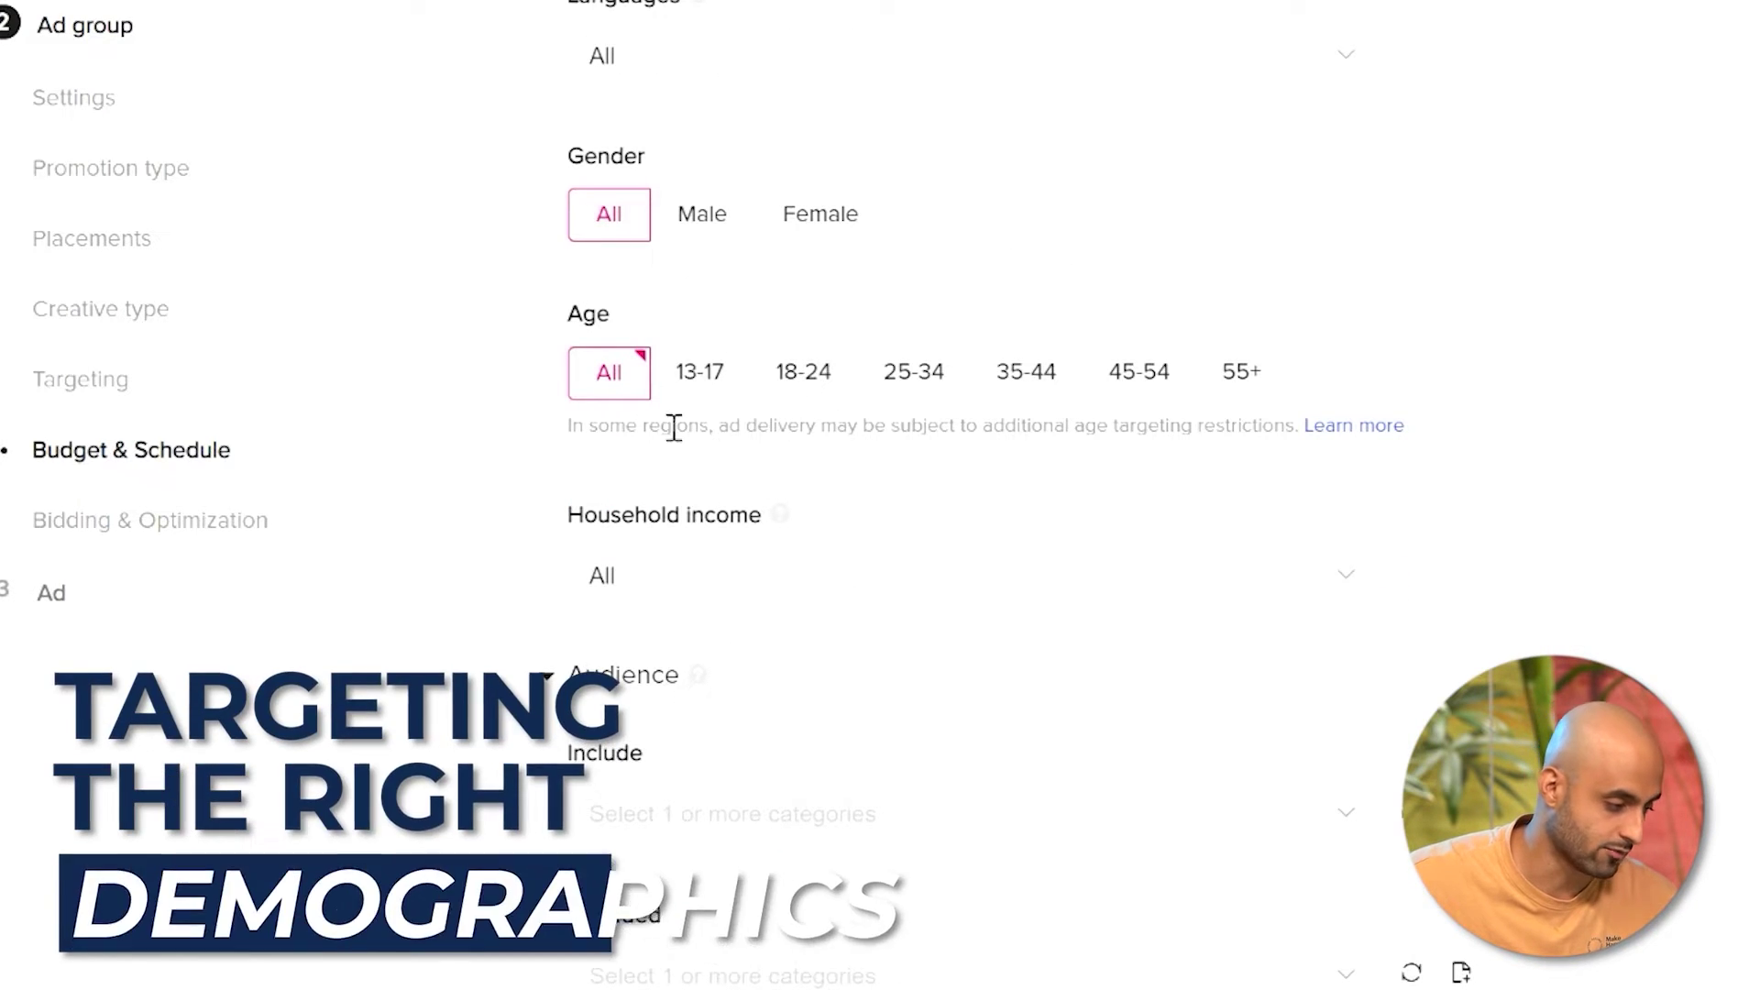
pyautogui.click(819, 386)
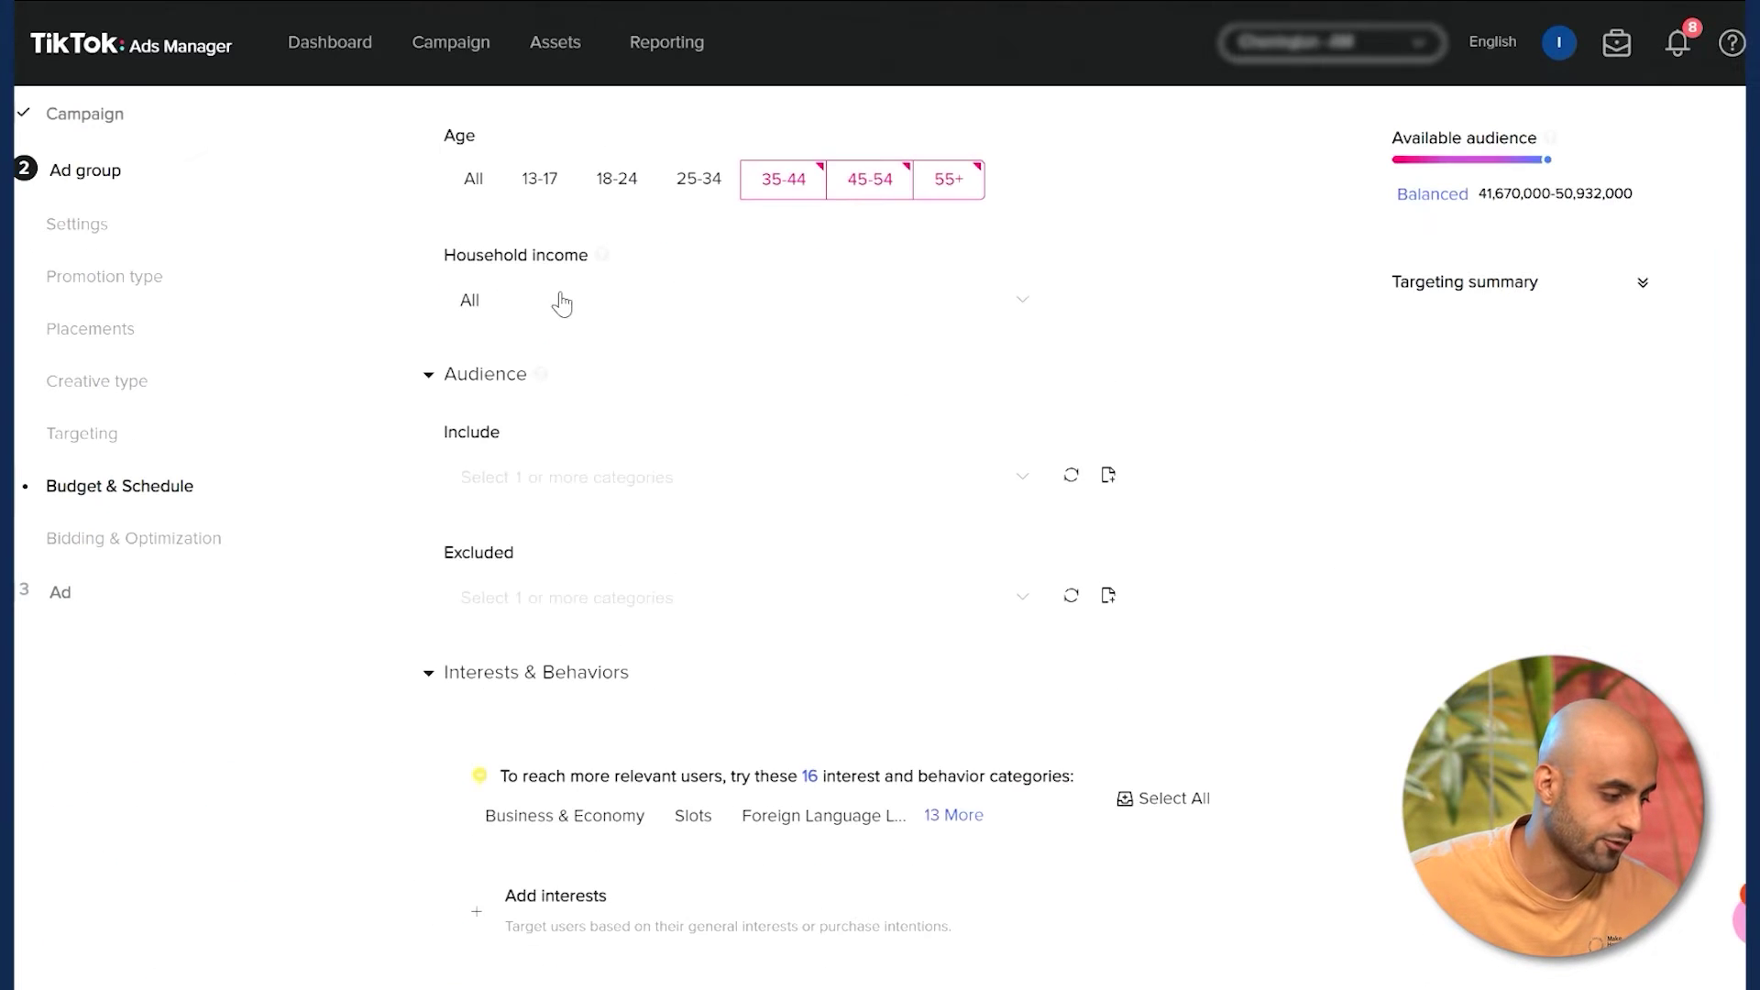
# - Check which household income brackets are available in the demographics settings
pyautogui.click(690, 311)
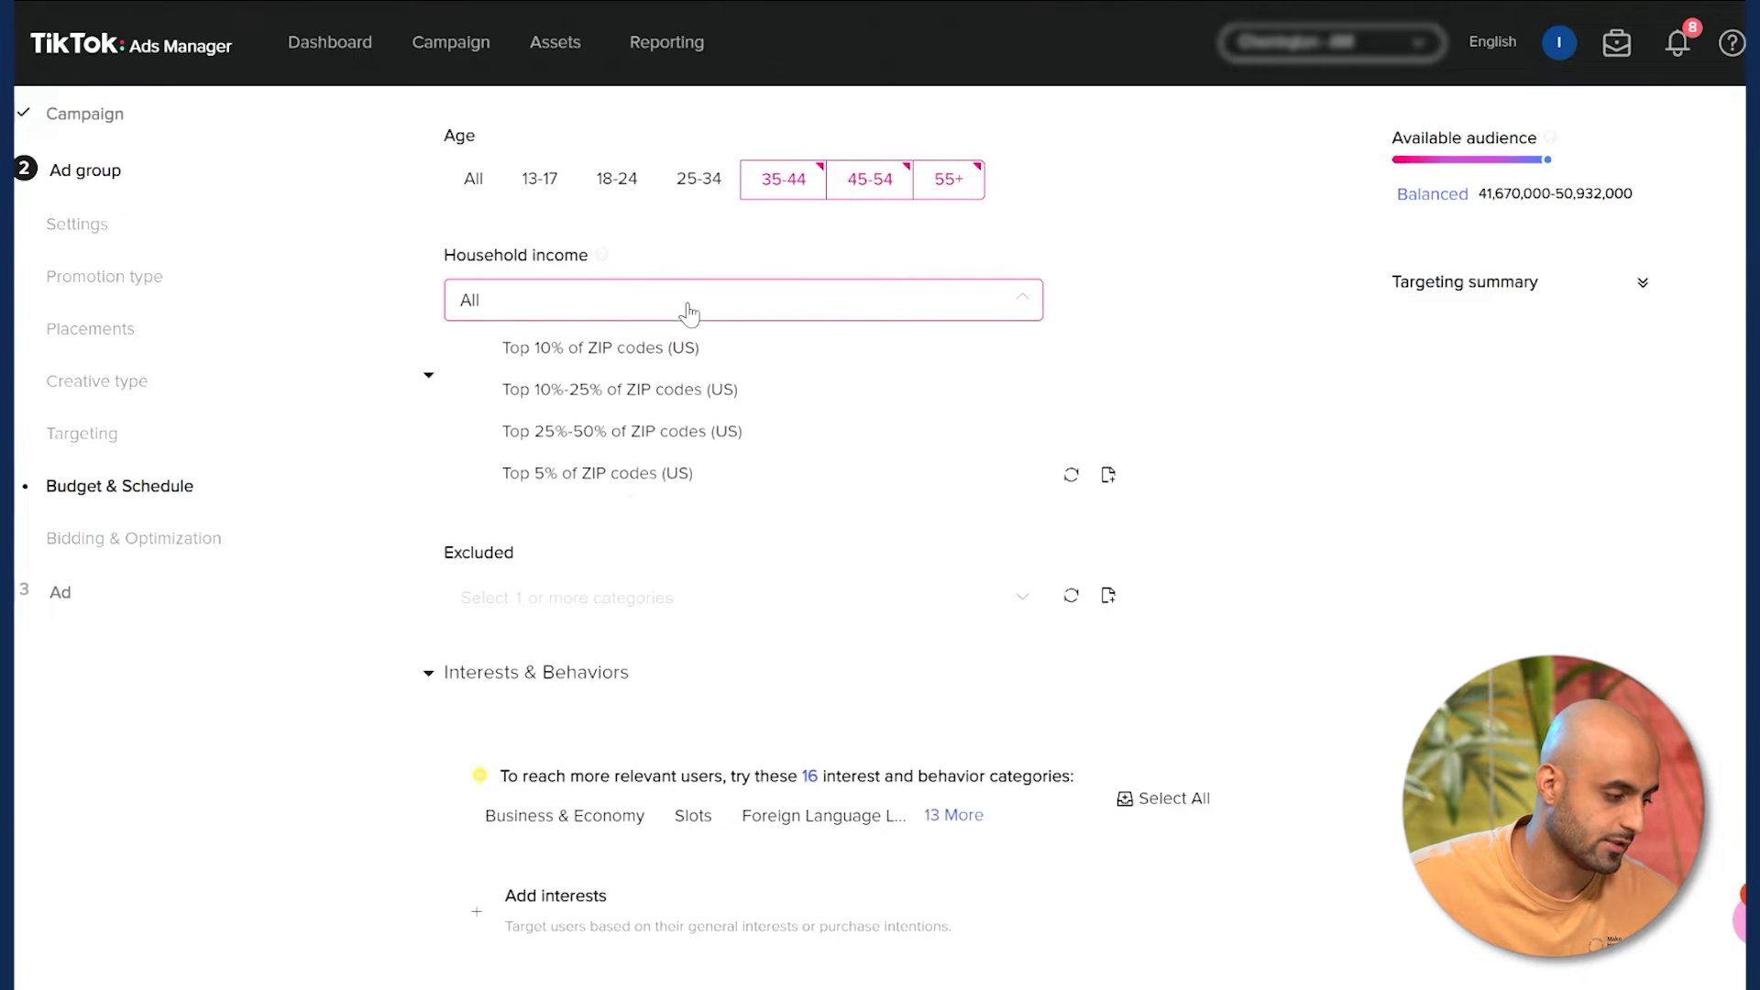
pyautogui.scroll(2, 503, 394)
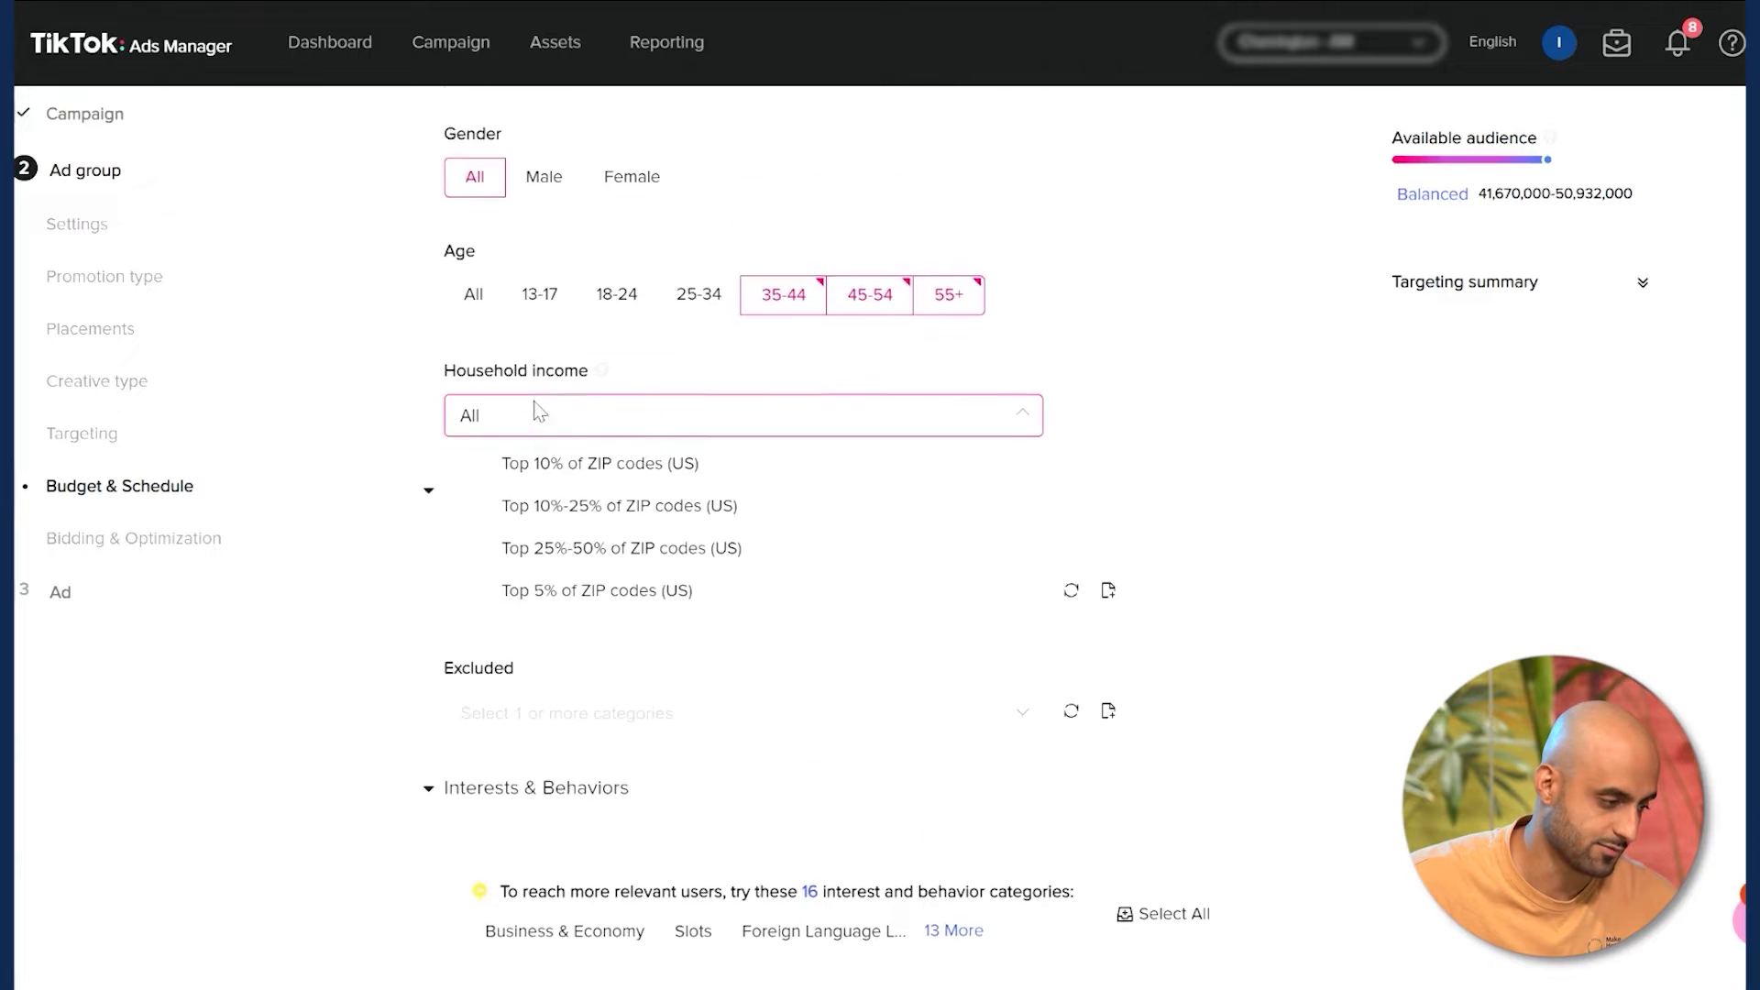
pyautogui.click(1268, 399)
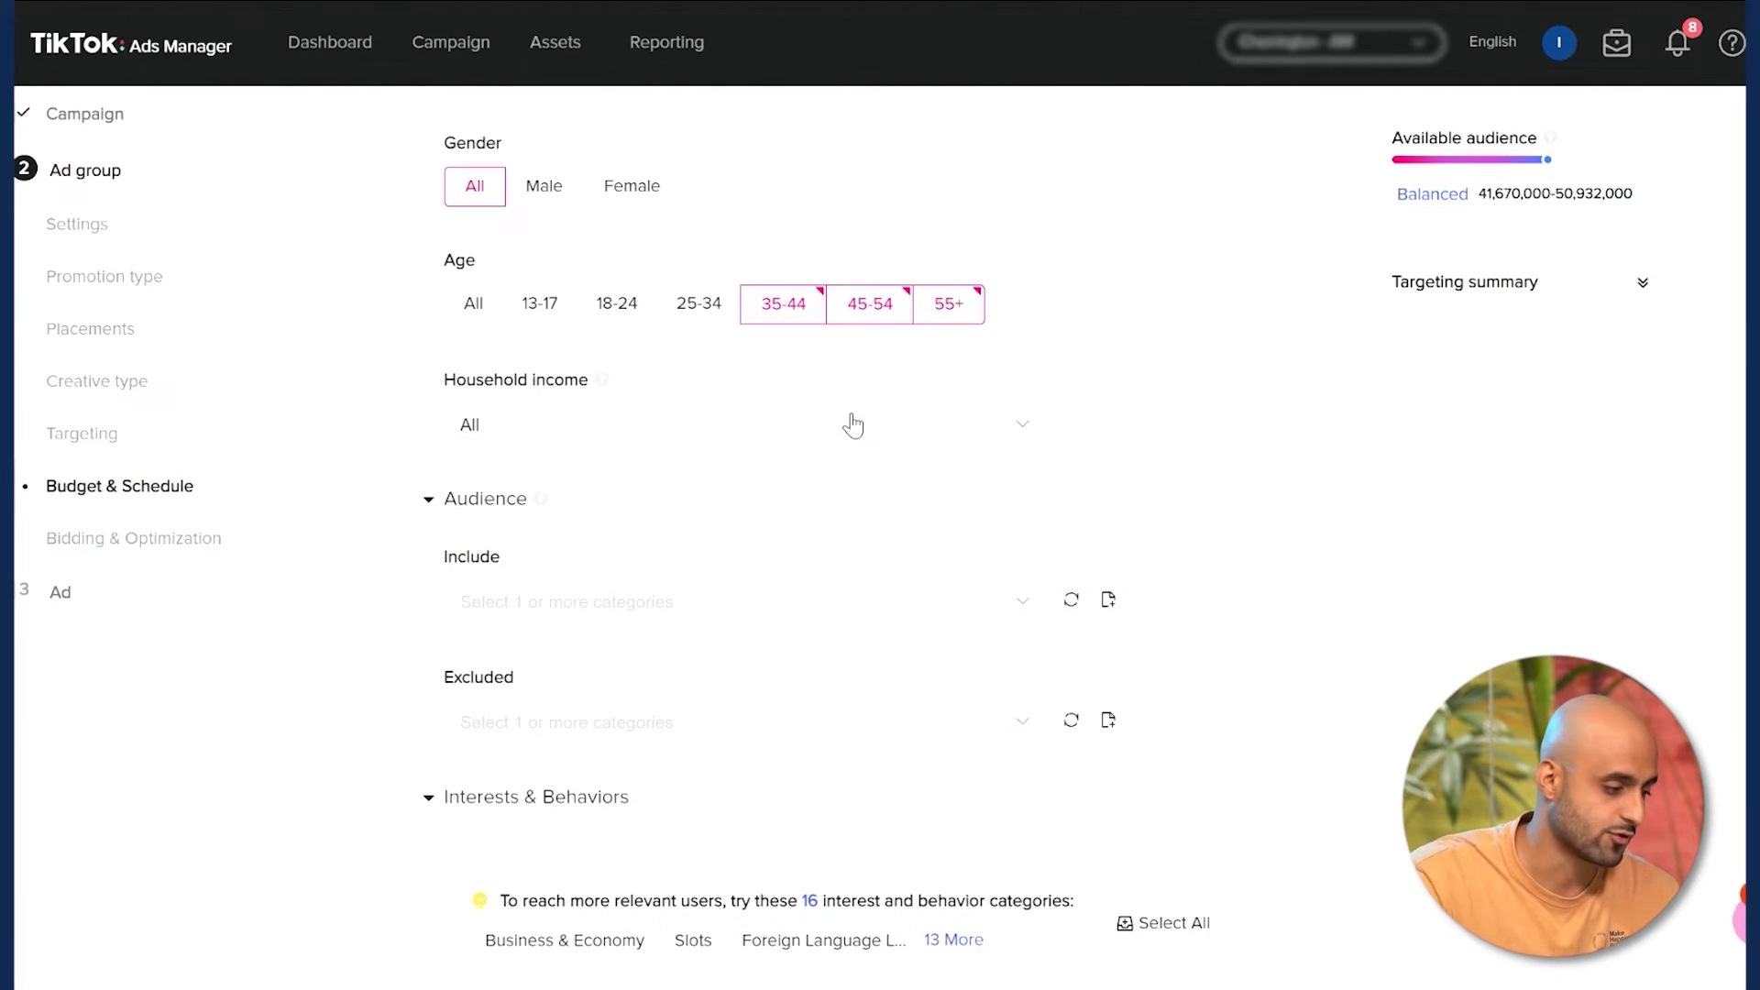
# - Try the household income bracket Top 10% of ZIP codes (US), and clear the selection again
pyautogui.click(853, 424)
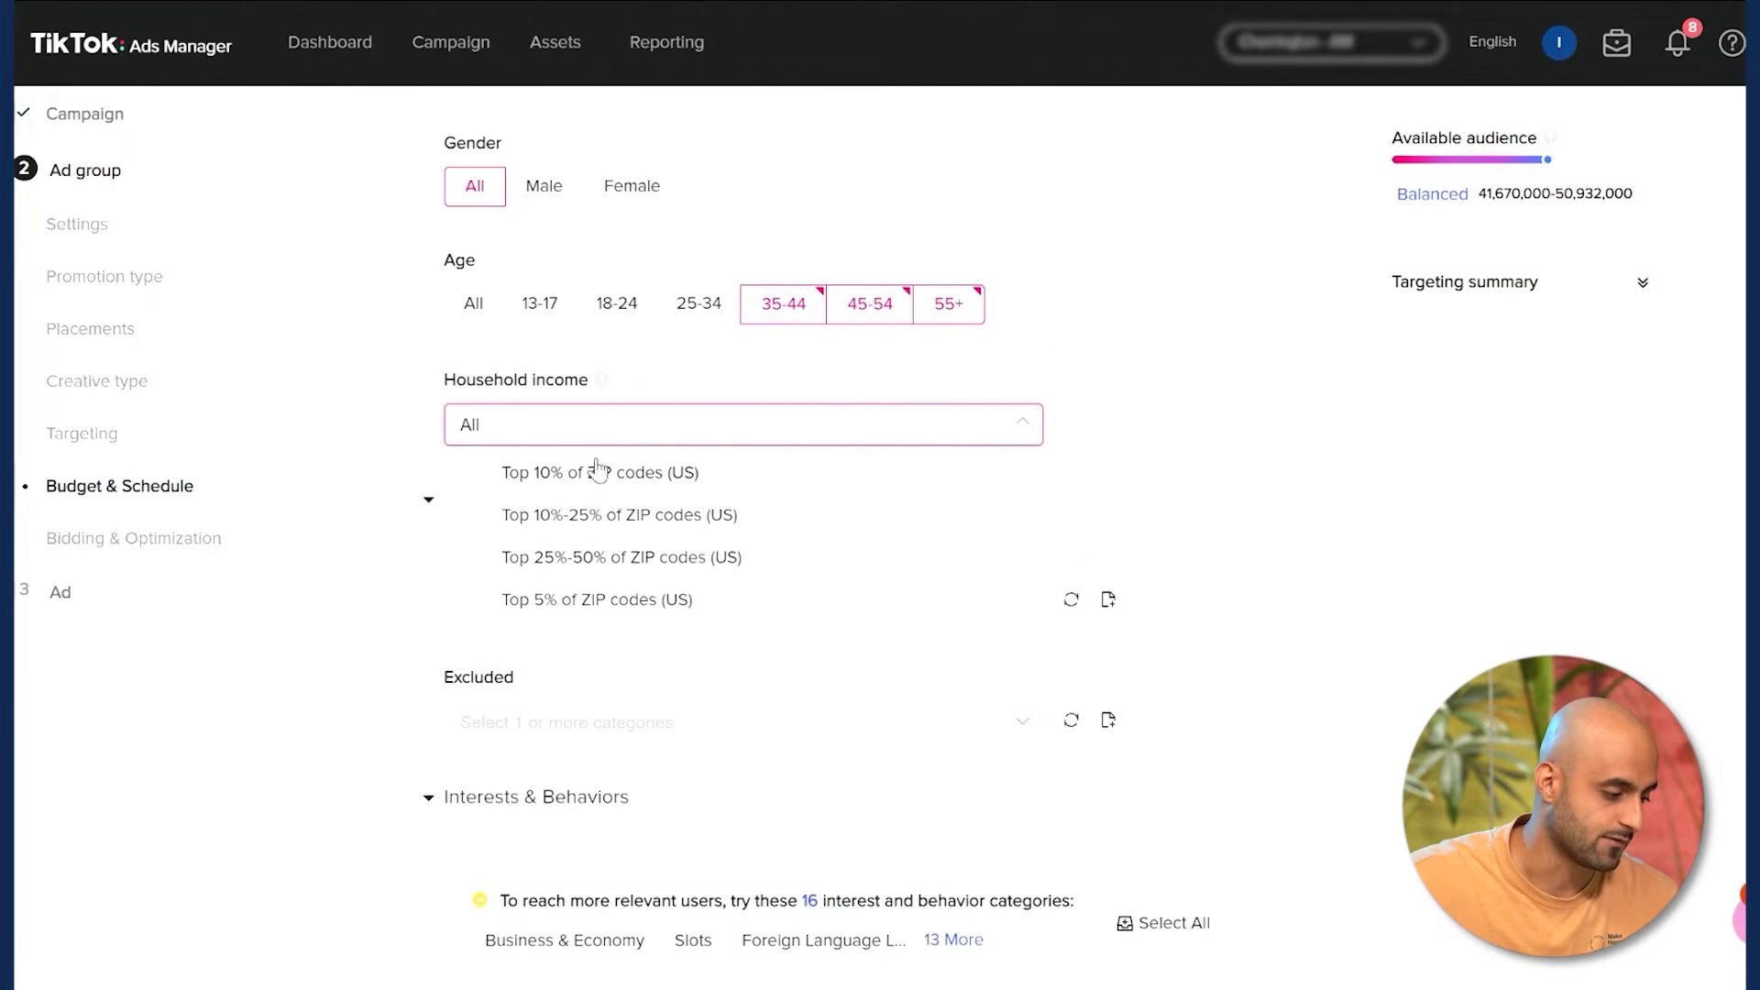
pyautogui.click(483, 474)
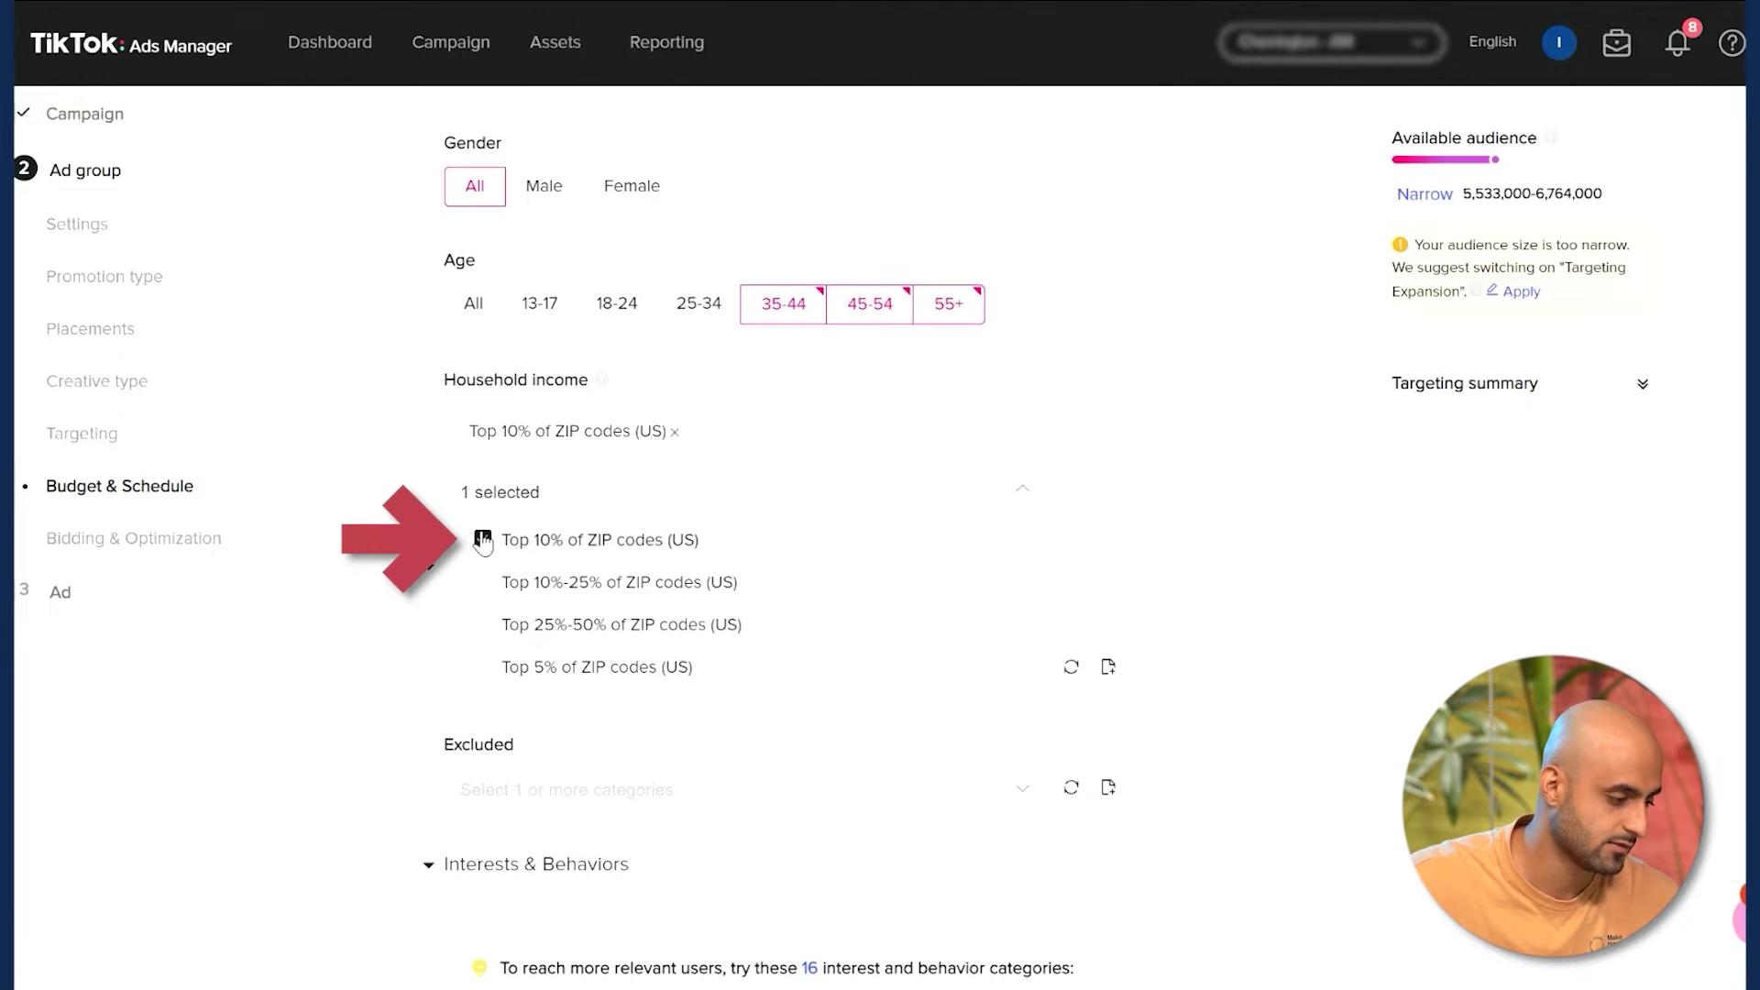
pyautogui.click(505, 540)
pyautogui.click(1119, 335)
# - Review the audiences that can be included in the ad group, filtering the choices to custom audiences
pyautogui.scroll(-3, 1059, 268)
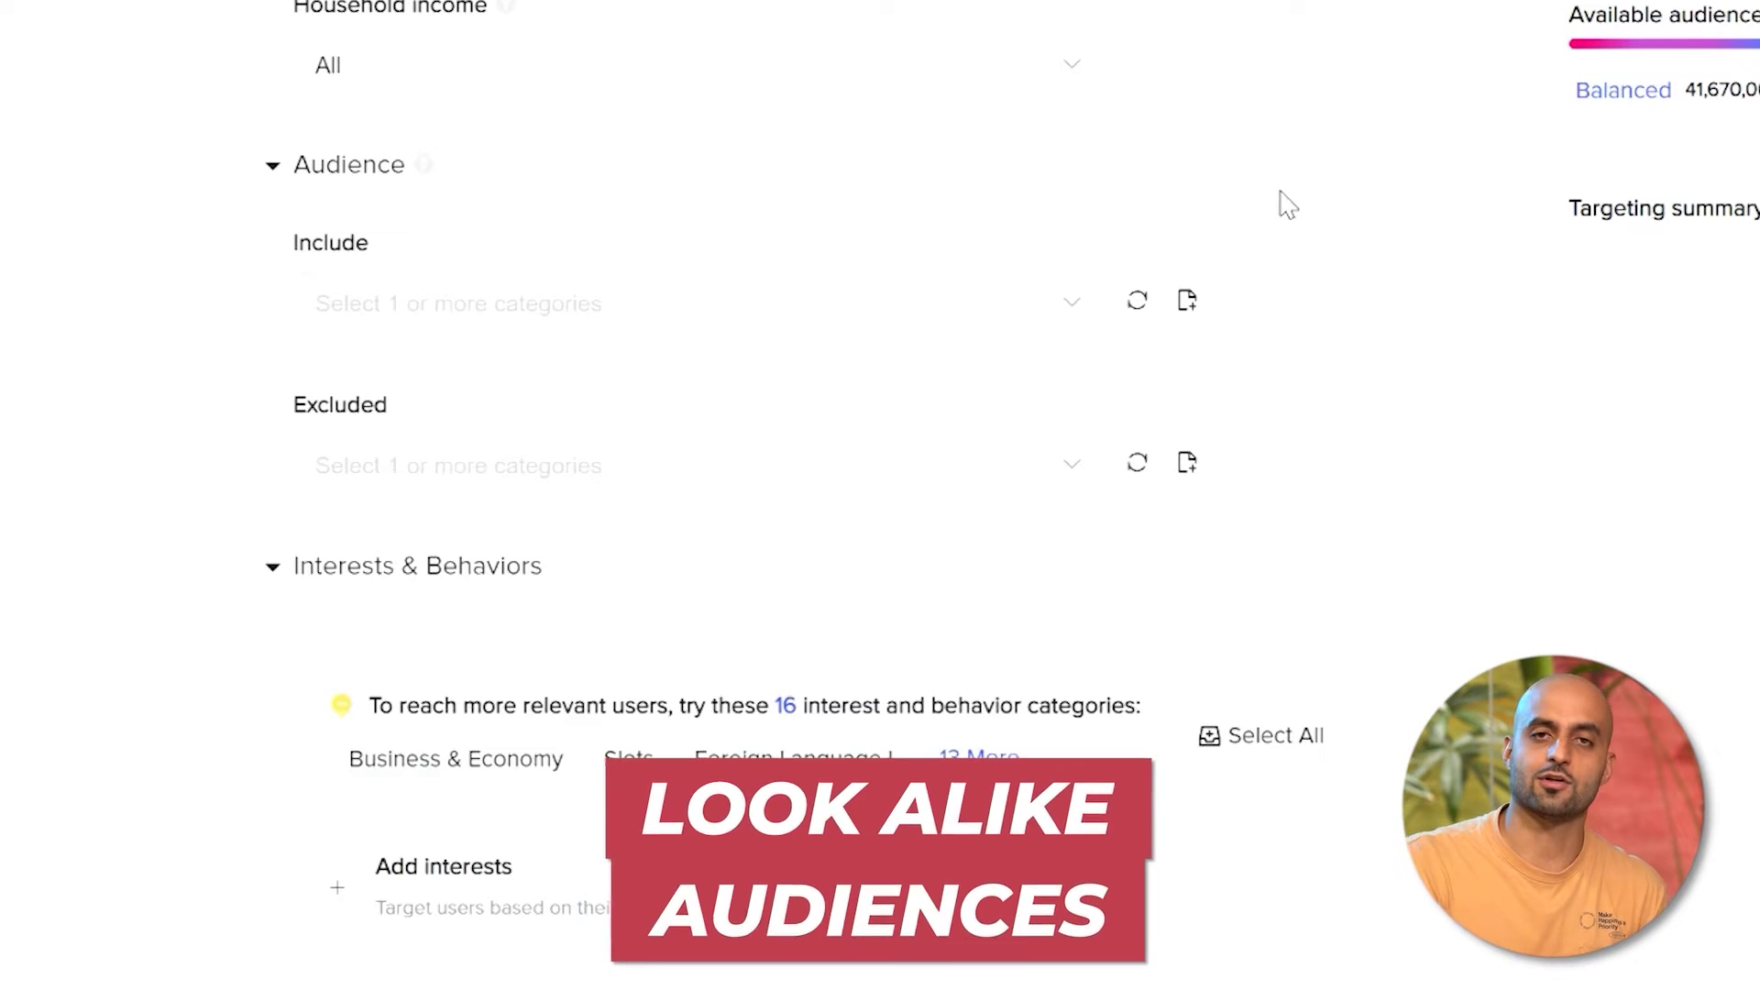
pyautogui.click(1078, 312)
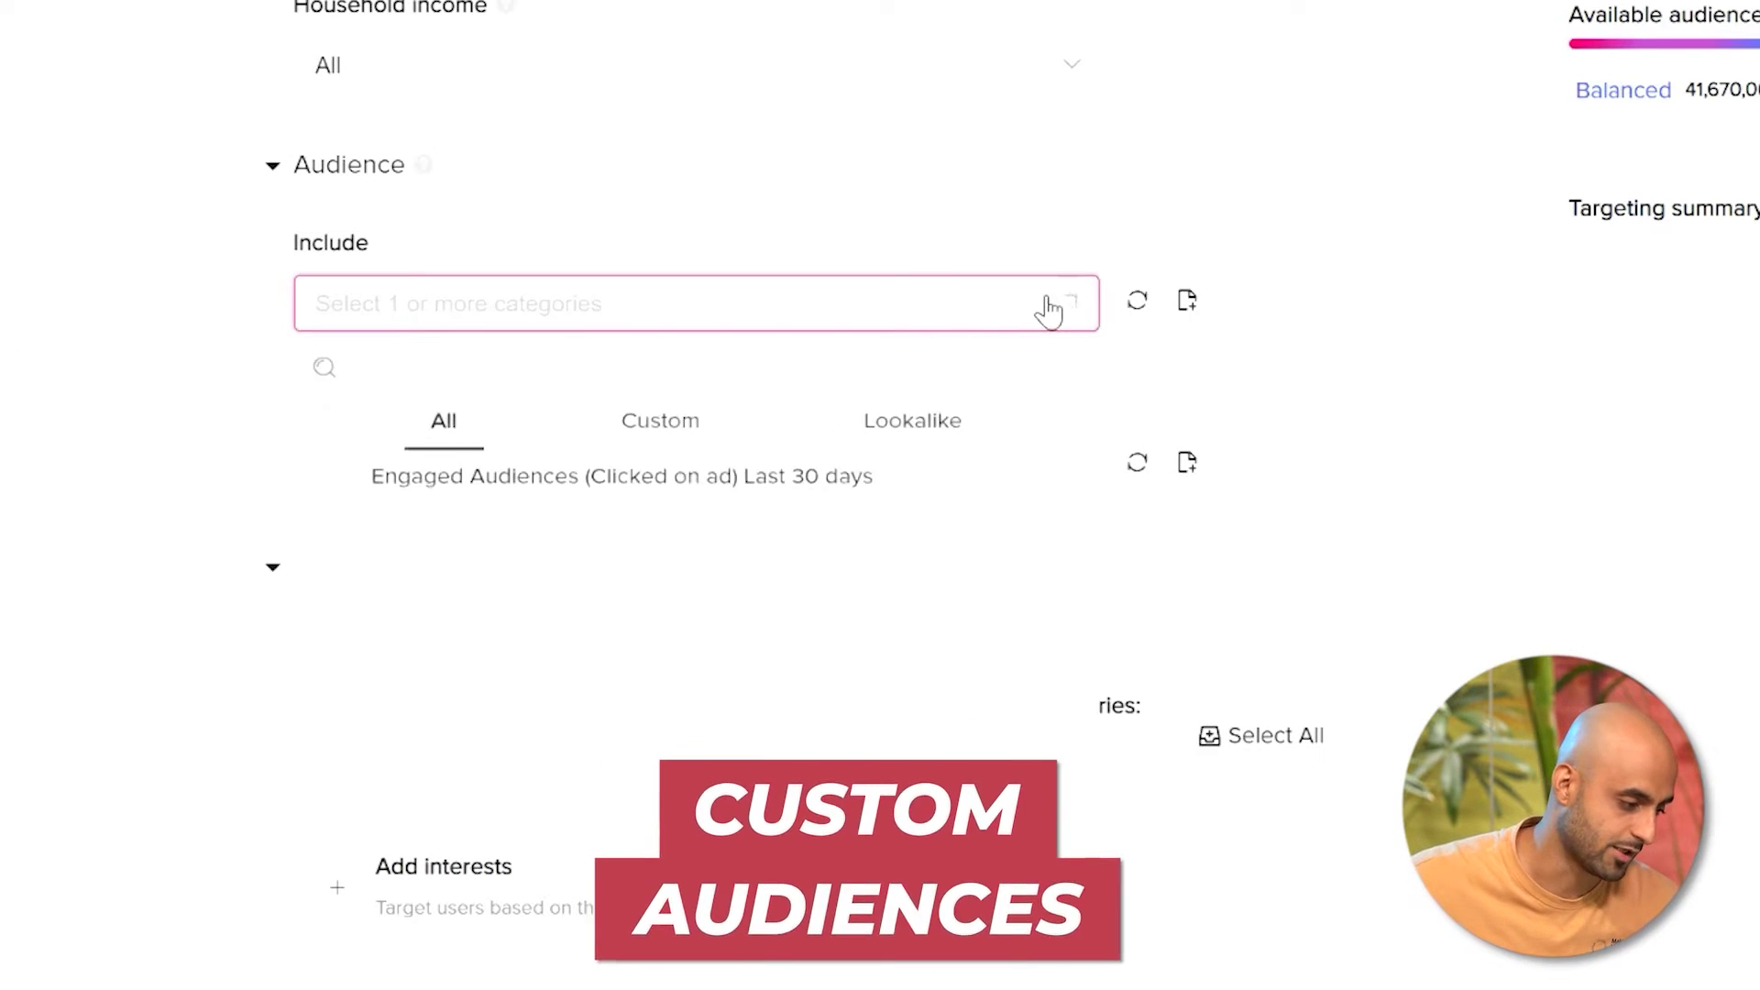
pyautogui.click(700, 438)
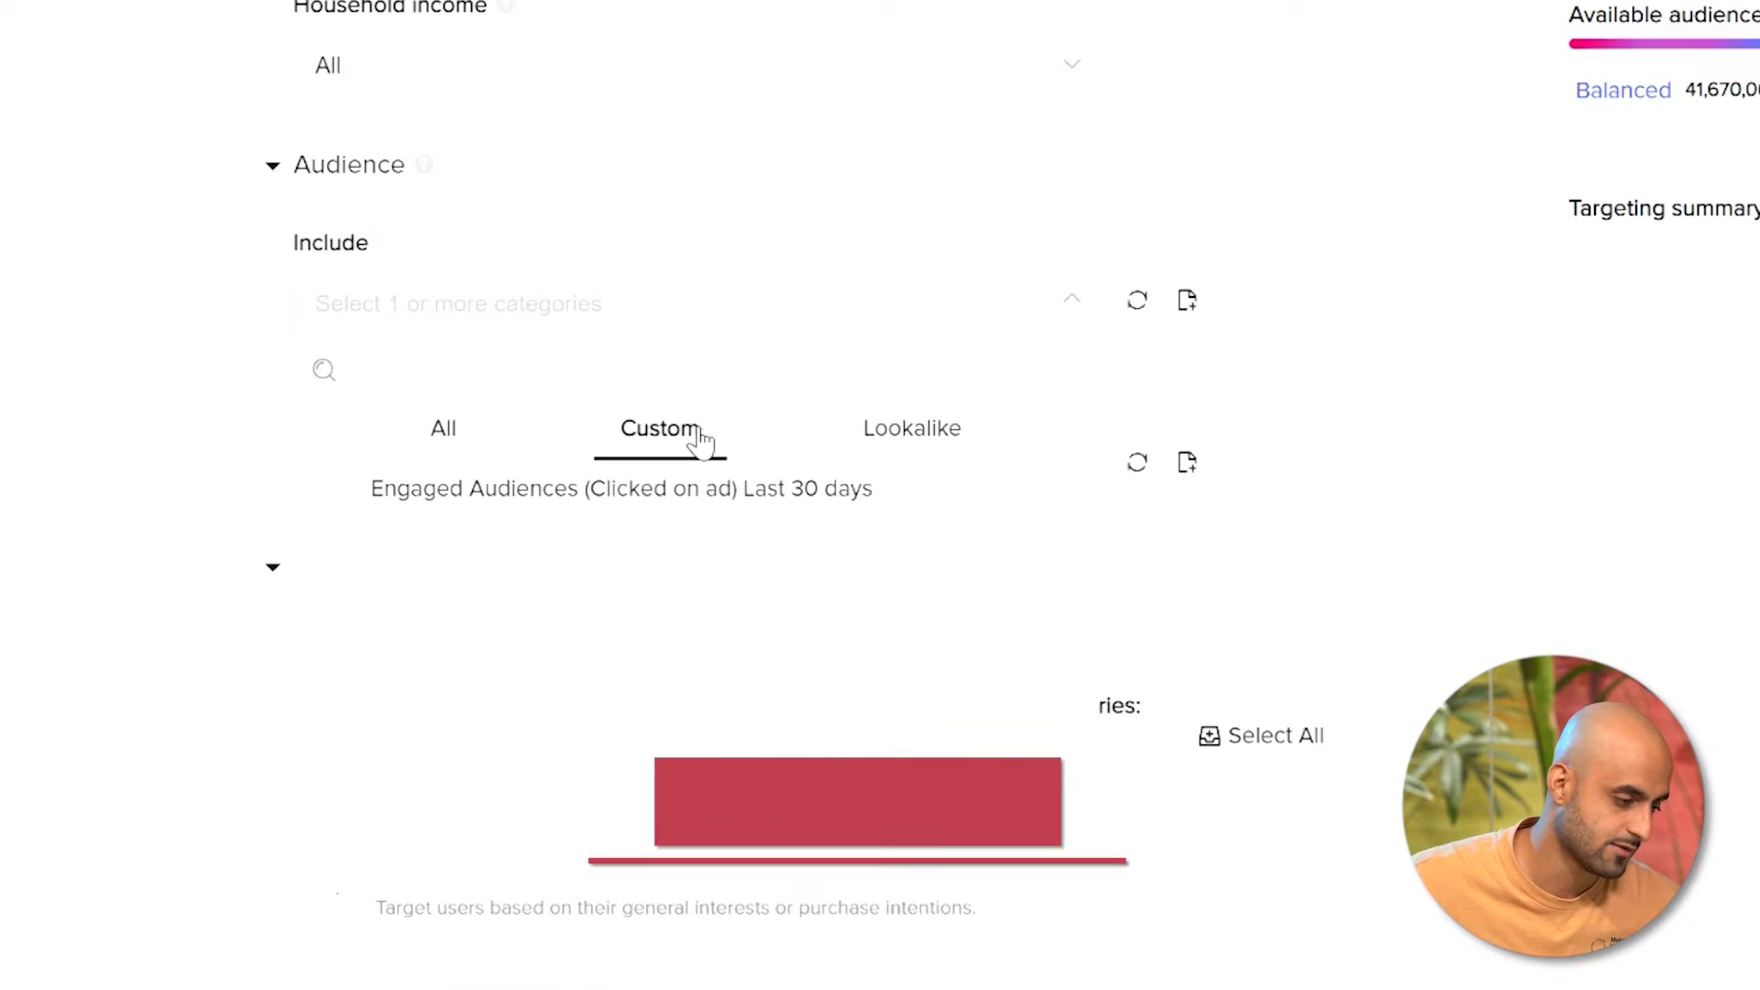
pyautogui.click(1525, 259)
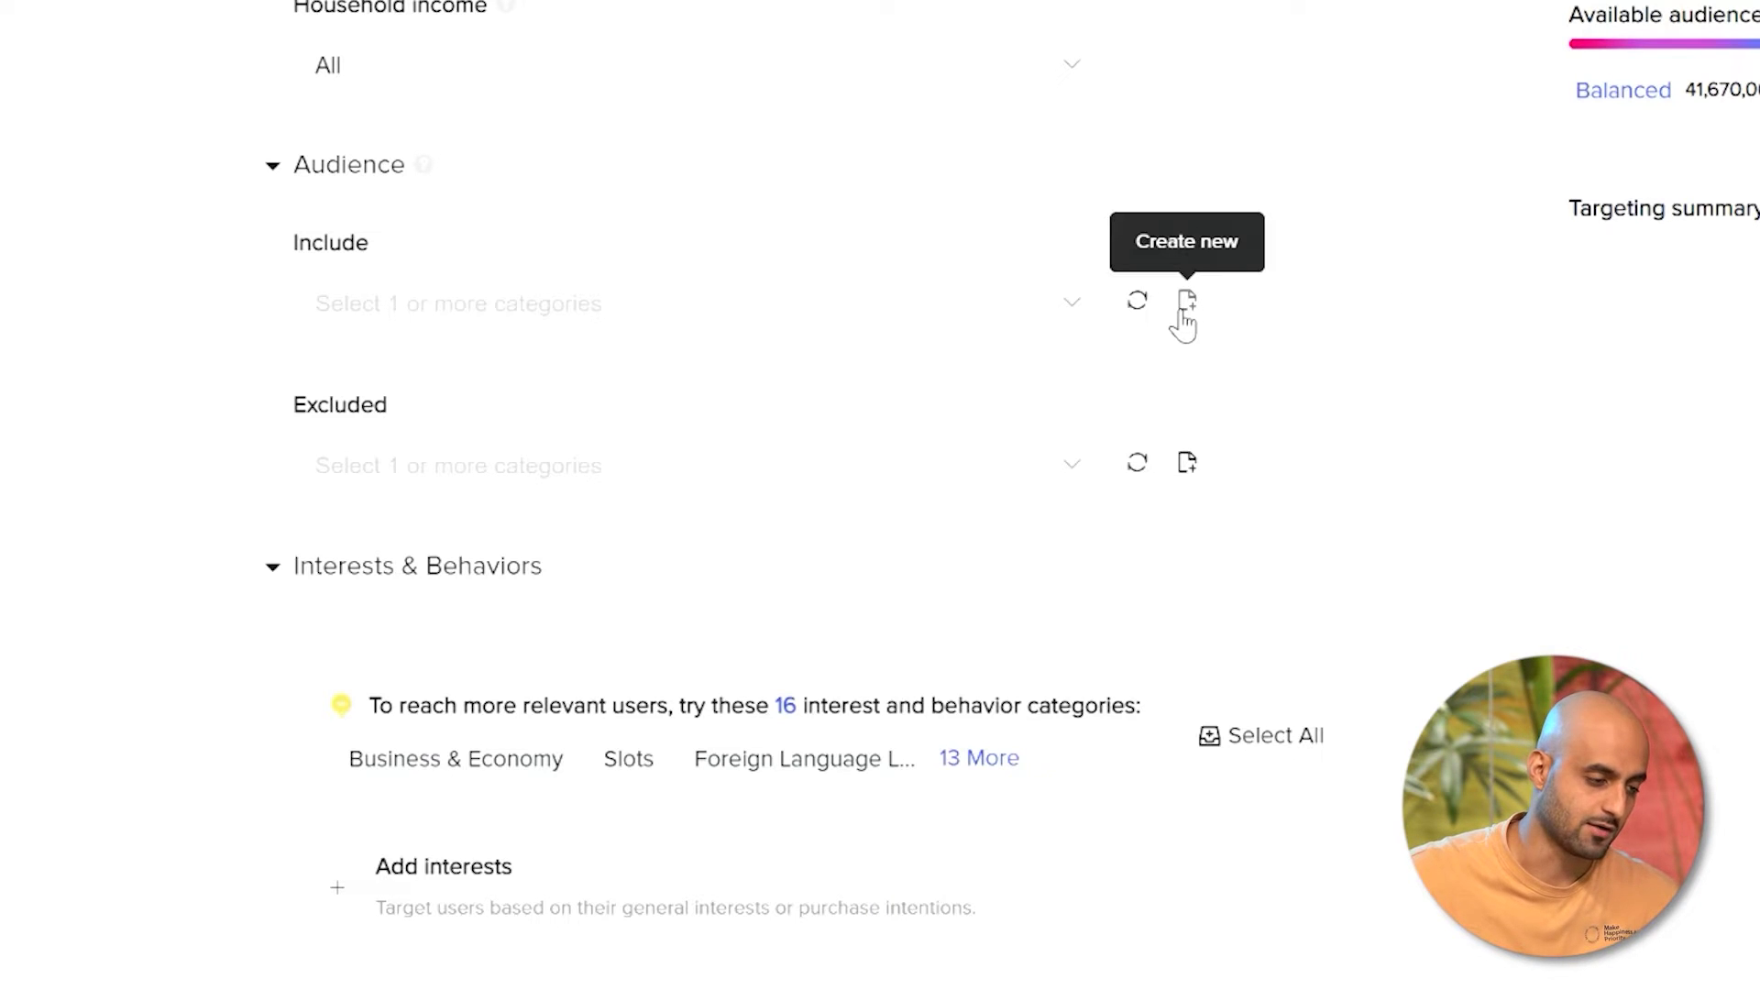
# - Open the Audiences page from the ad group's include setting and start a new custom audience
pyautogui.click(1187, 303)
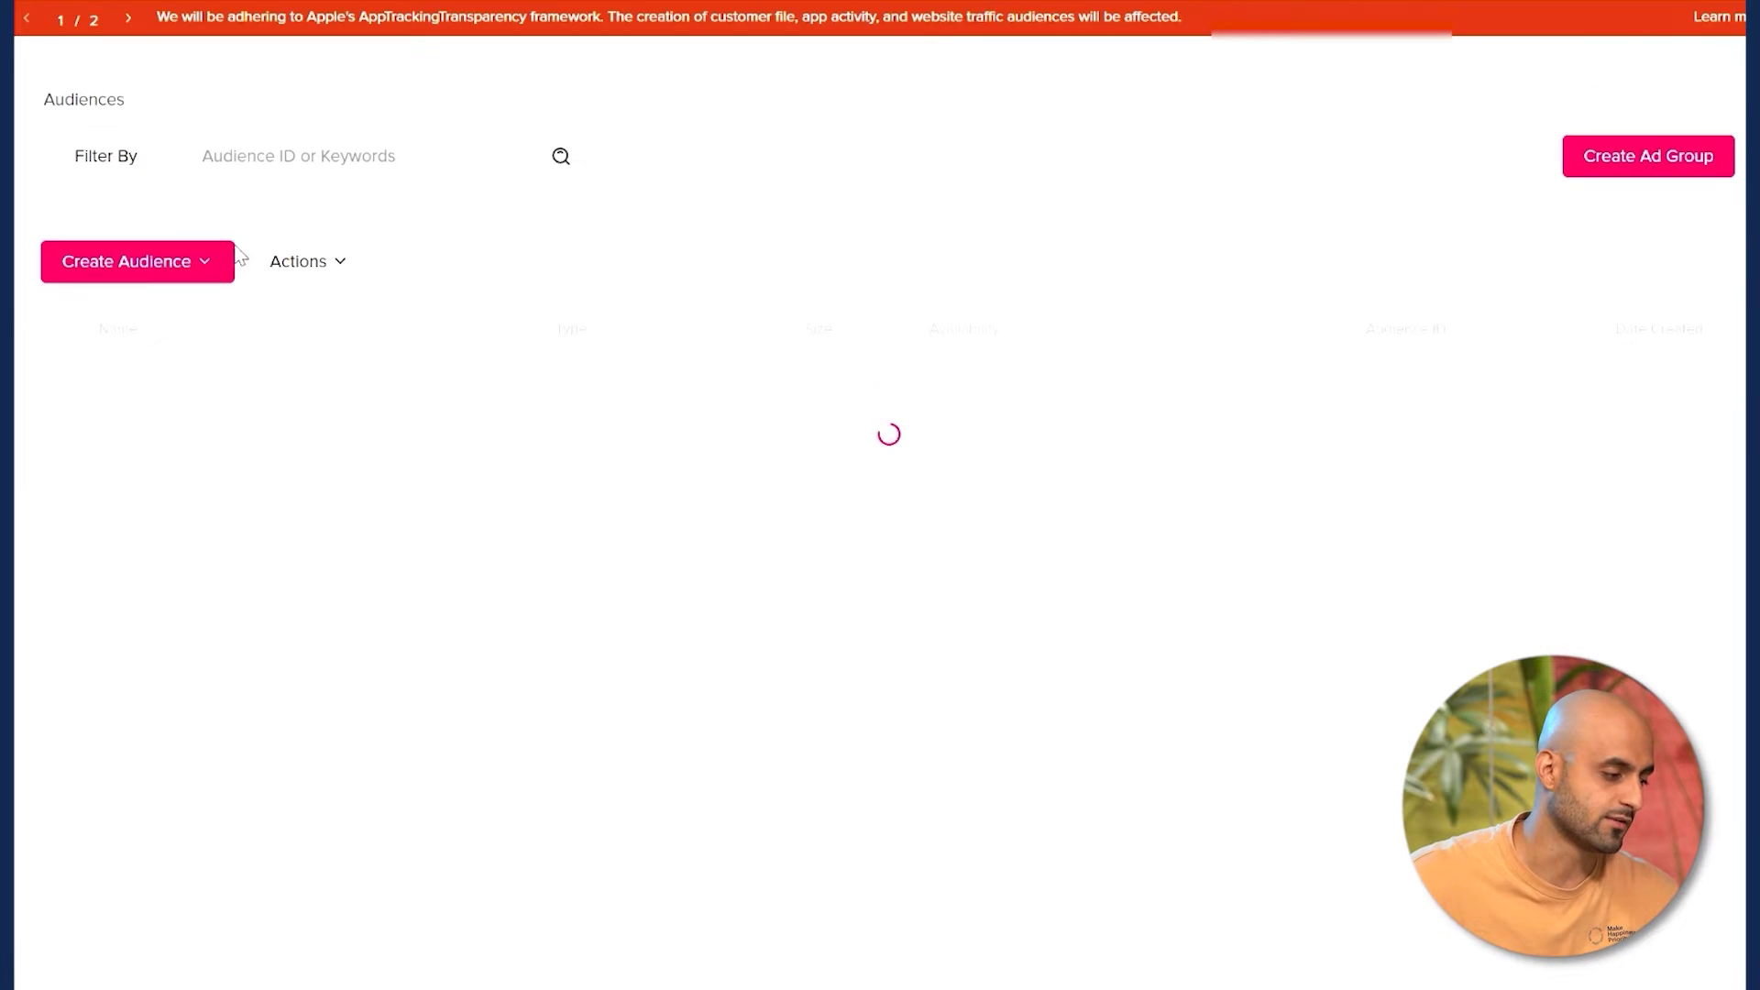
pyautogui.scroll(1, 742, 352)
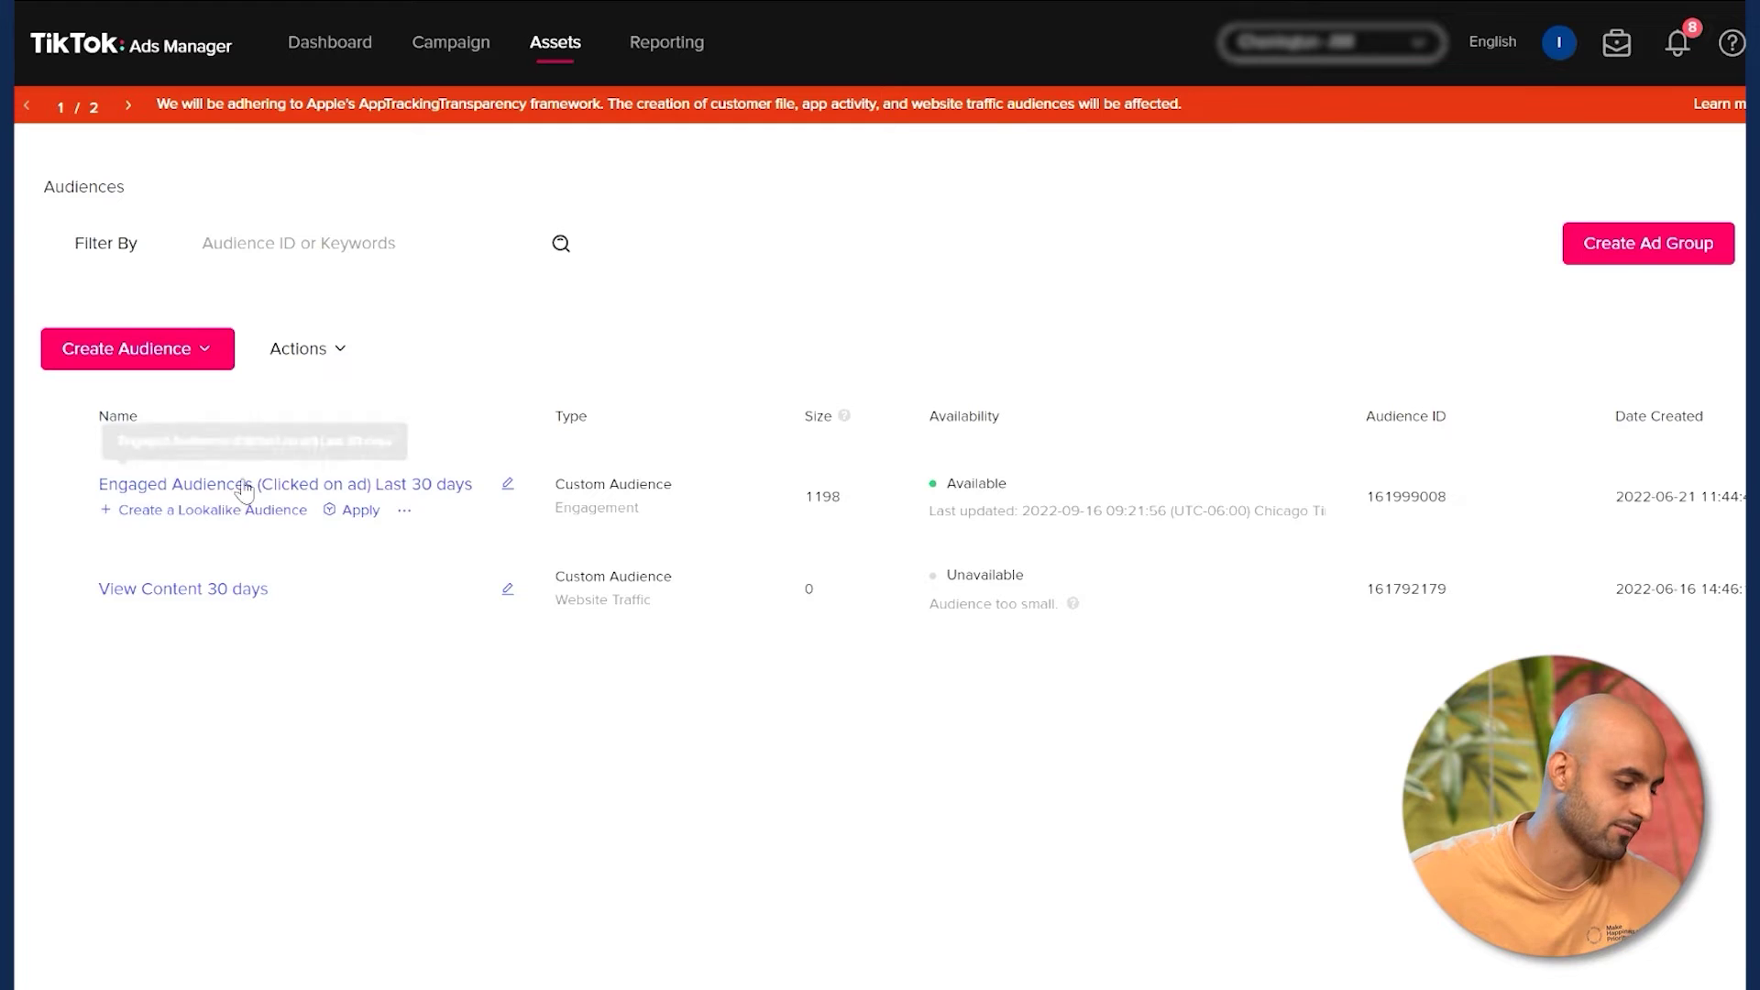
pyautogui.click(55, 496)
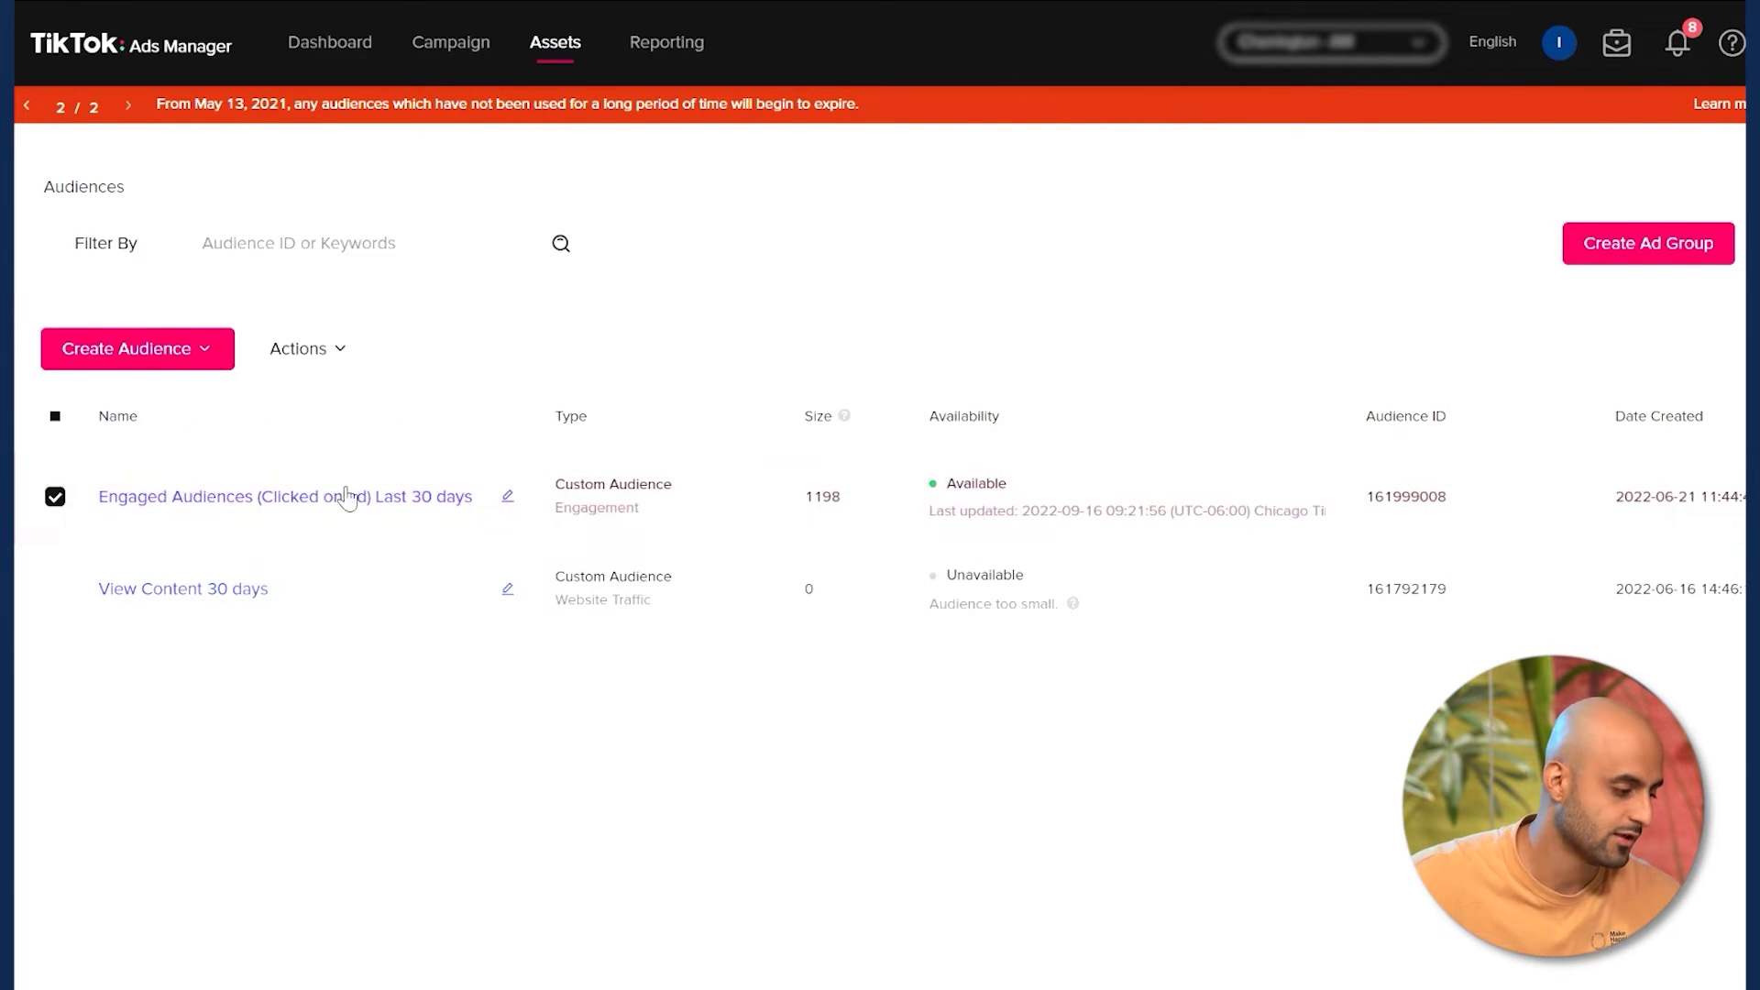
pyautogui.click(55, 496)
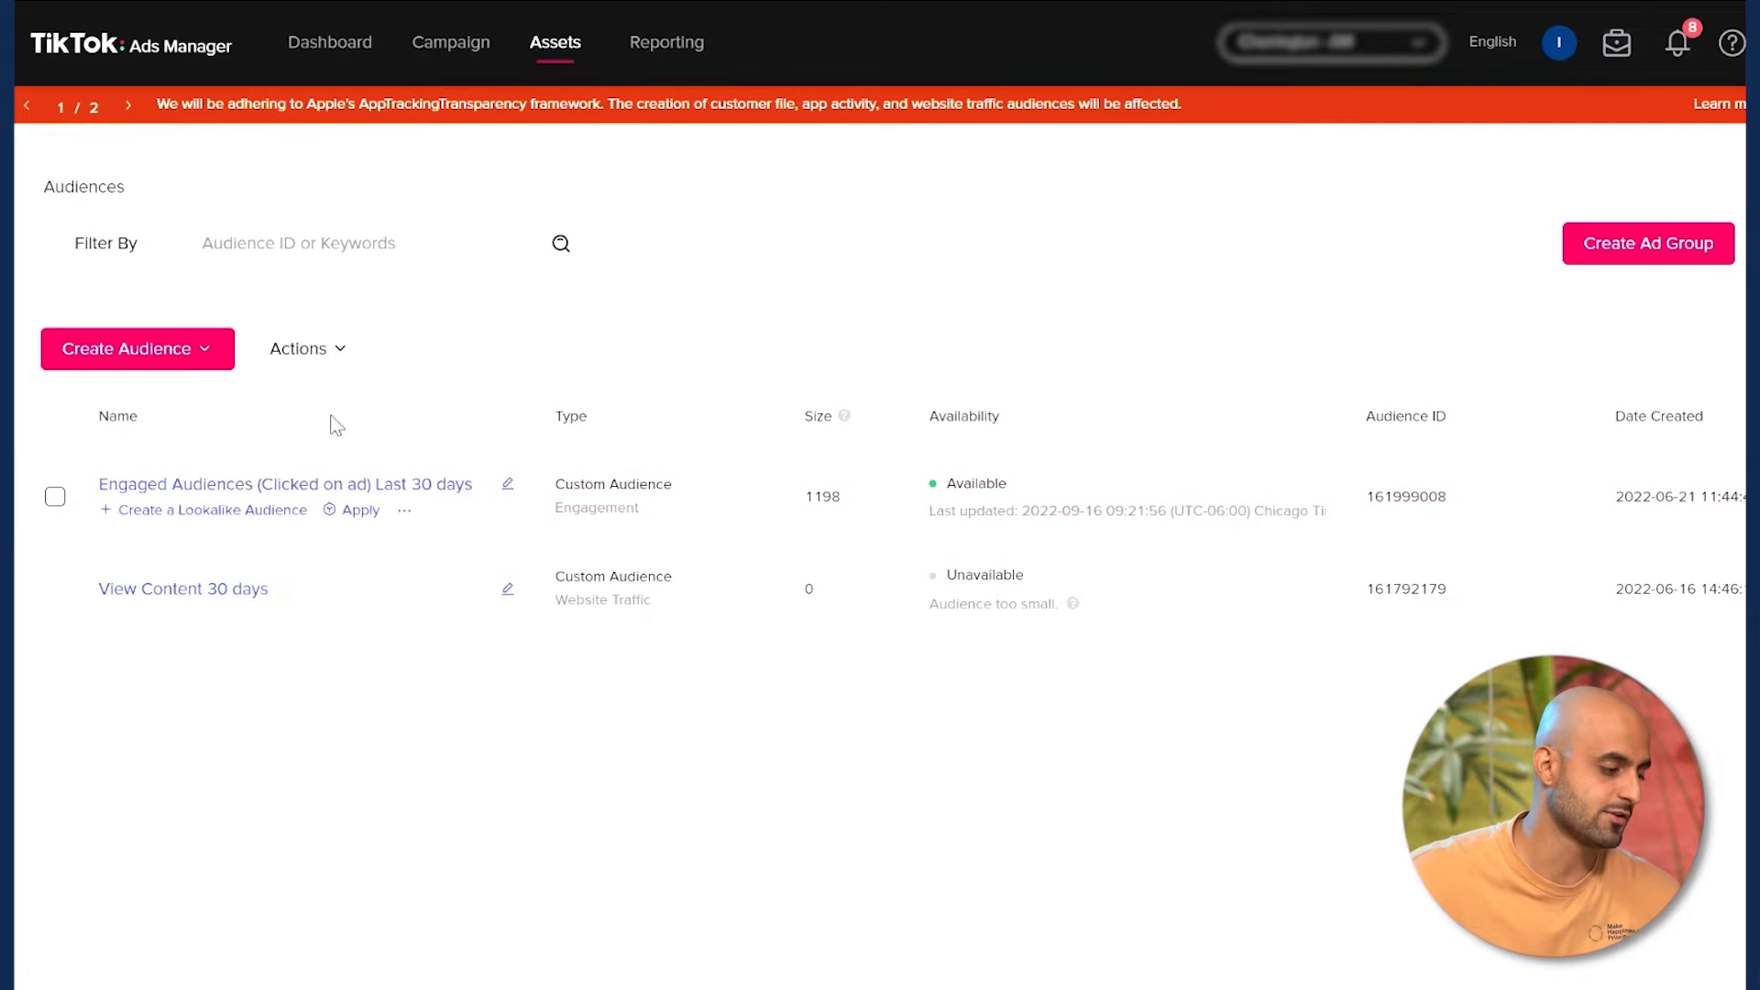
pyautogui.click(189, 360)
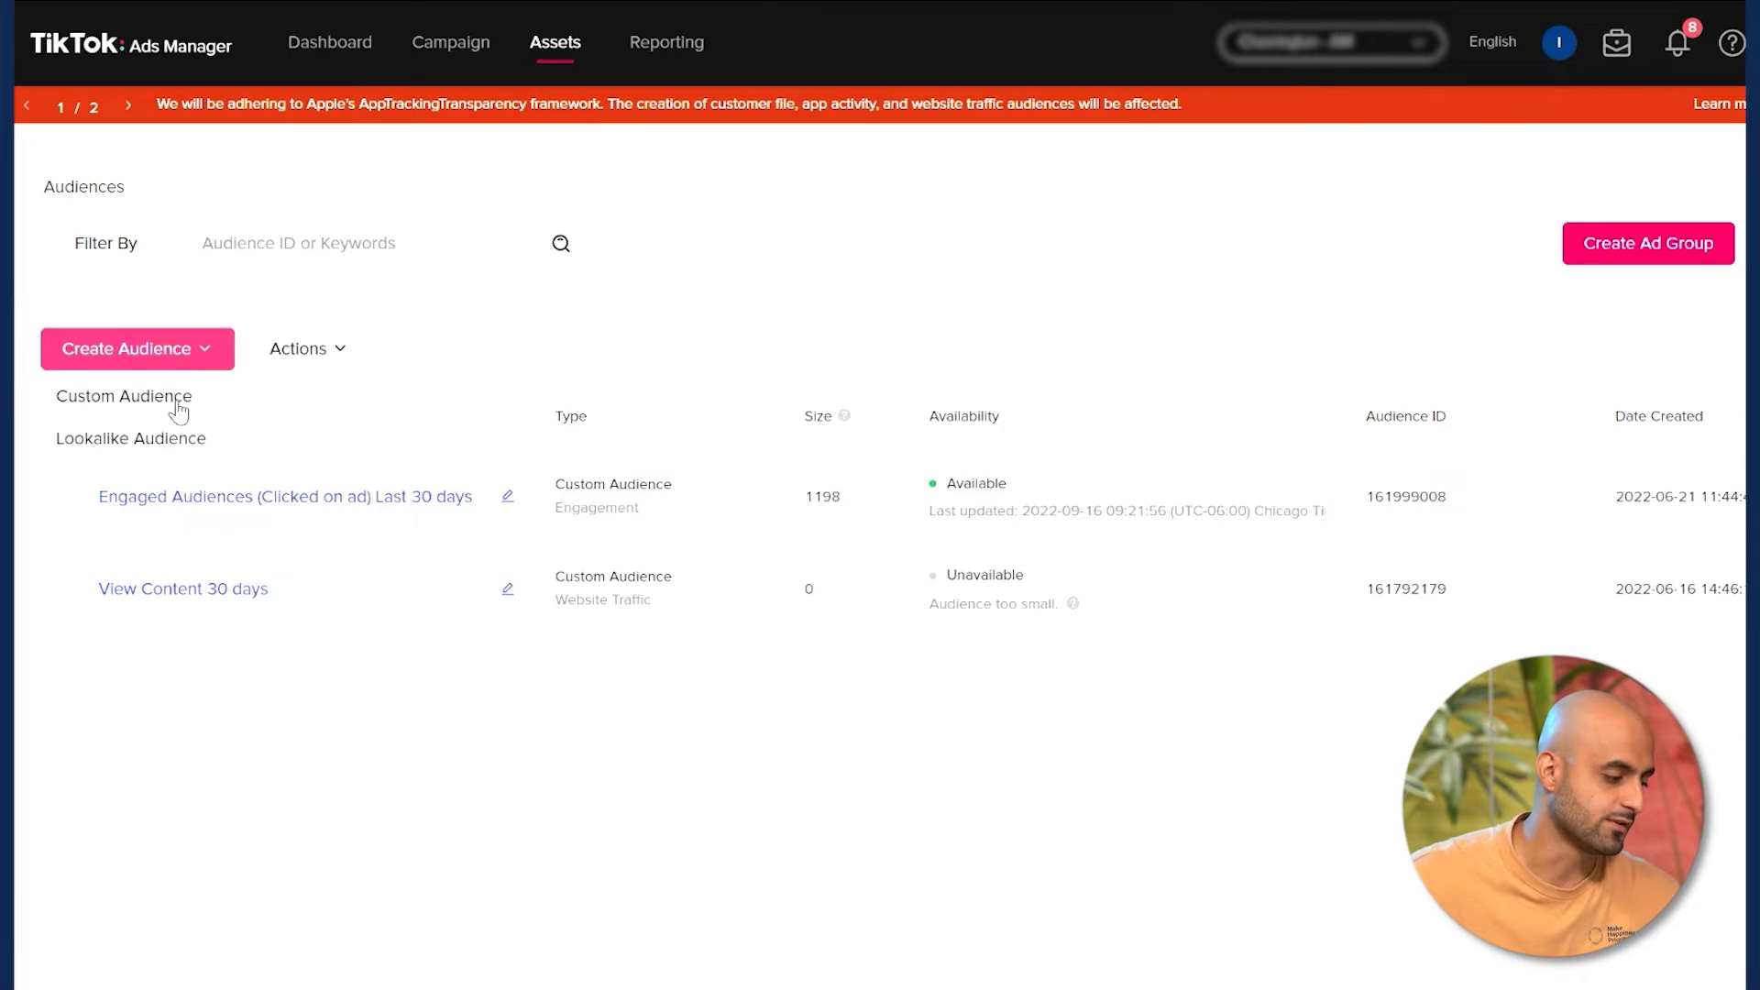
pyautogui.click(178, 403)
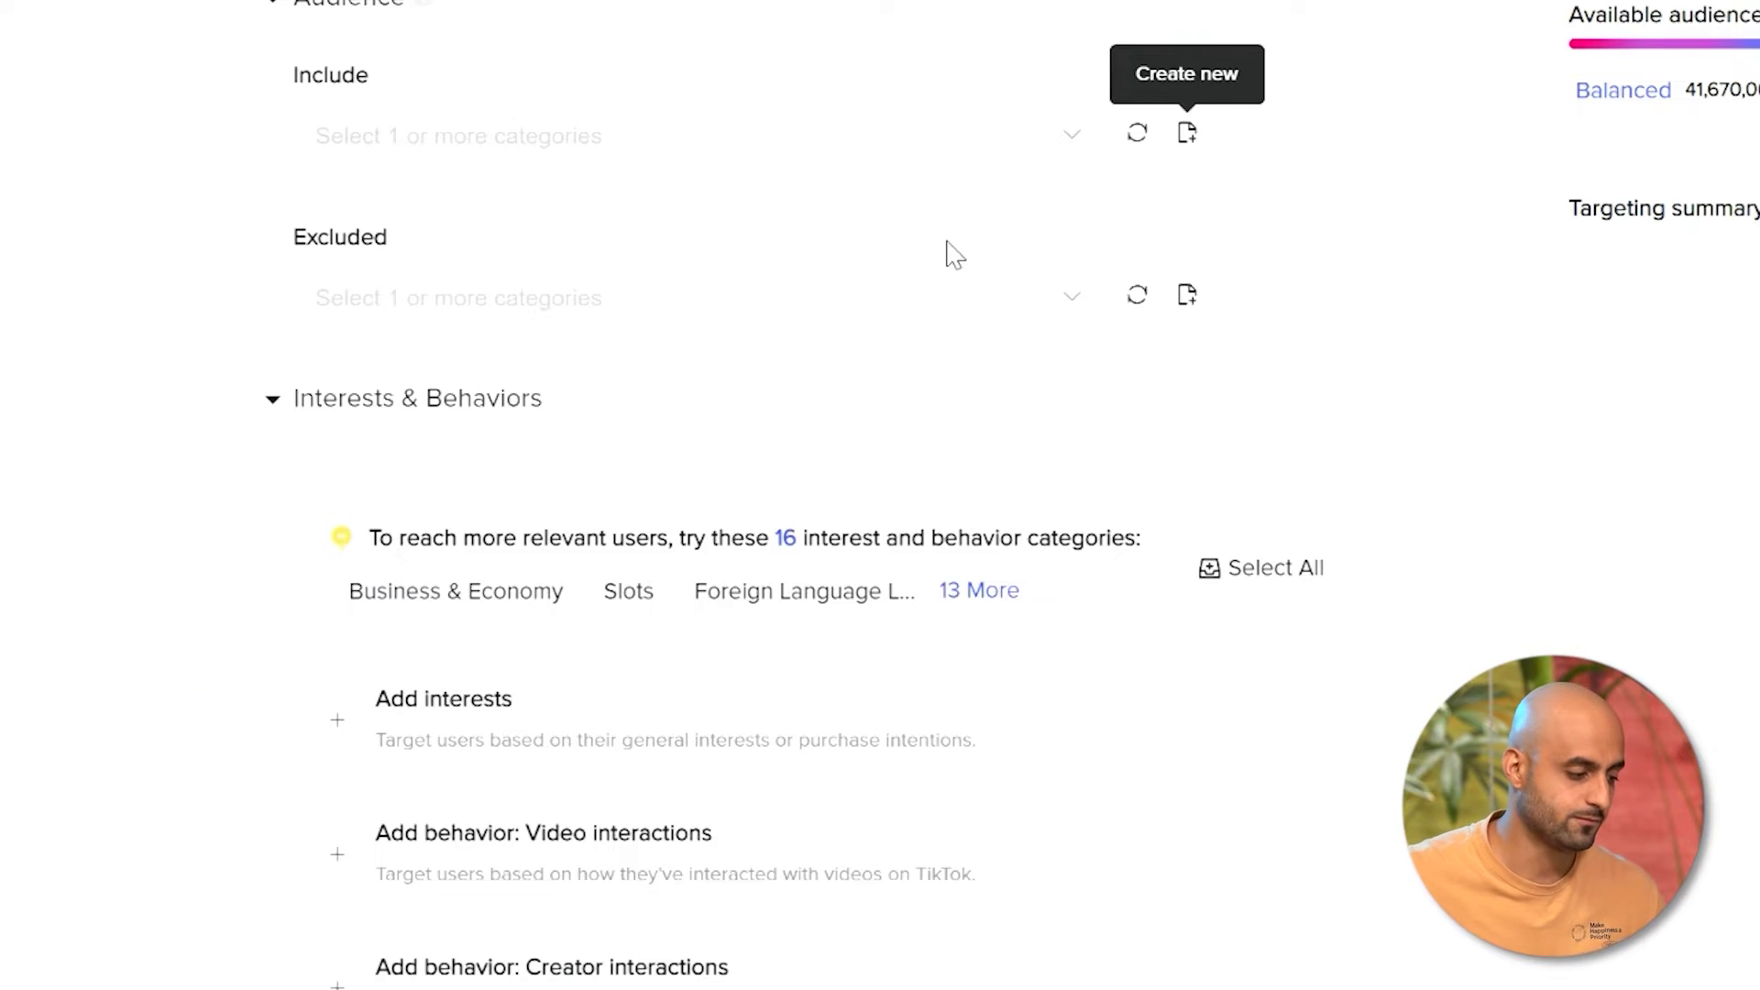
# - Examine the full set of recommended interest and behavior categories, and close it without applying any
pyautogui.scroll(-4, 1261, 514)
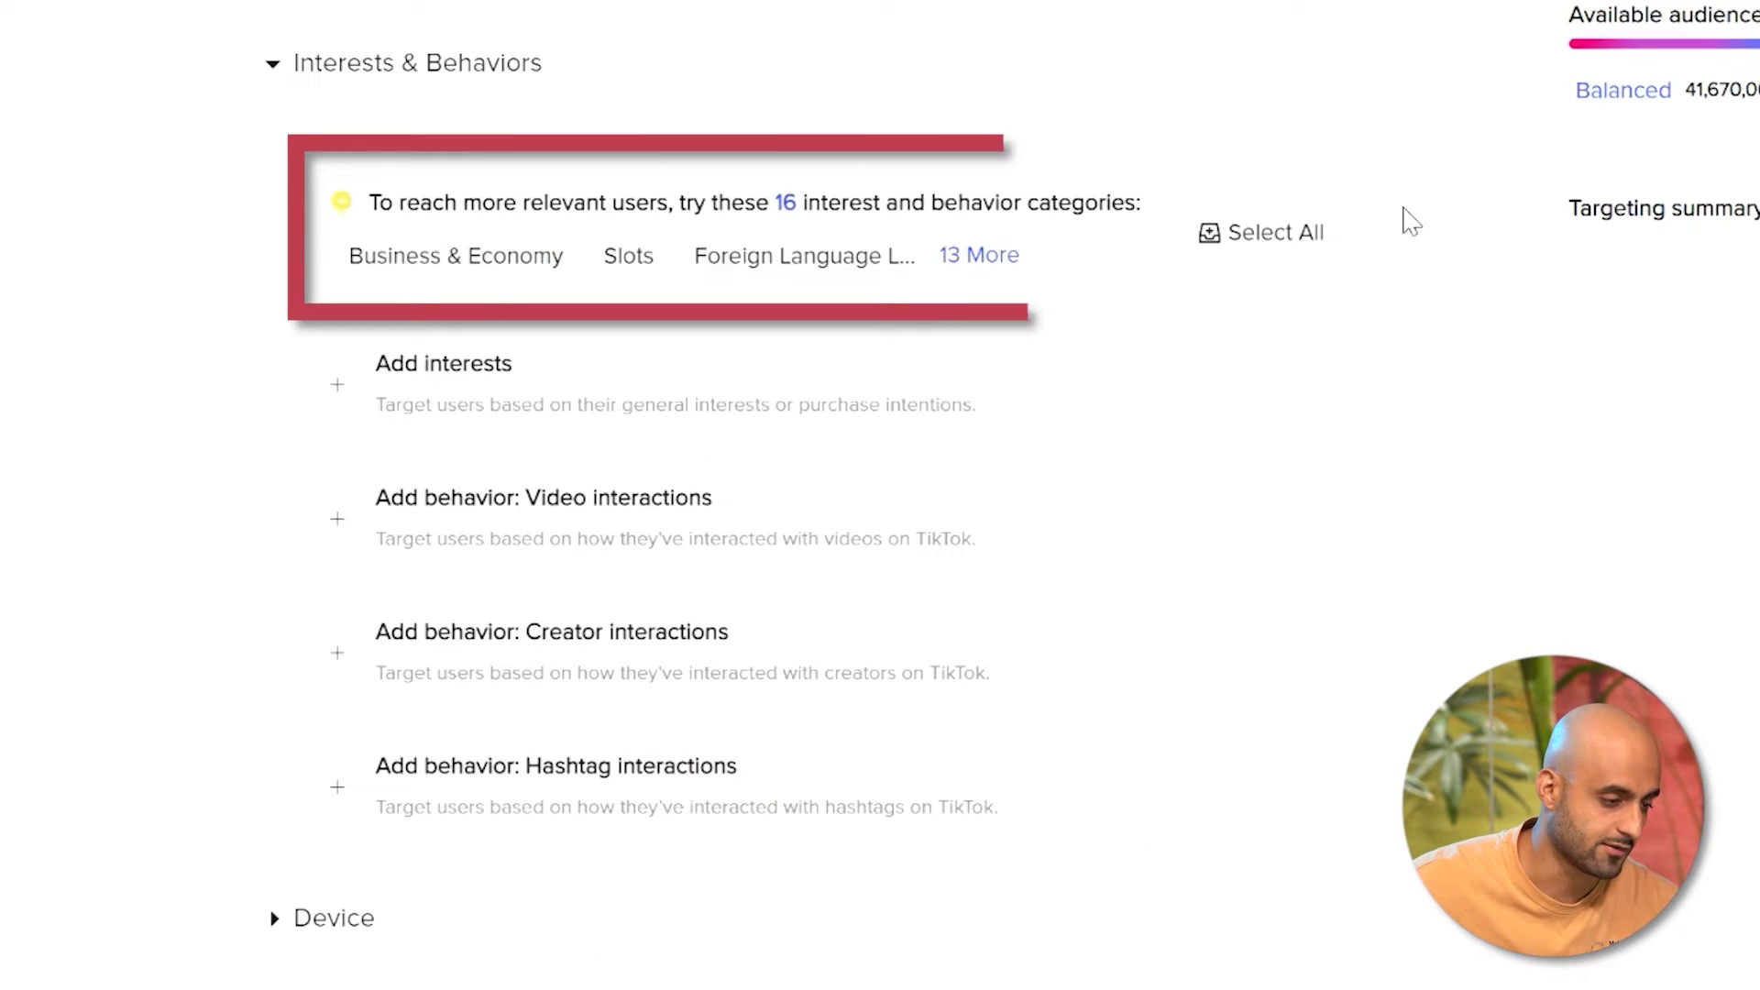
pyautogui.moveTo(1347, 263)
pyautogui.mouseDown()
pyautogui.moveTo(415, 188)
pyautogui.moveTo(137, 197)
pyautogui.mouseUp()
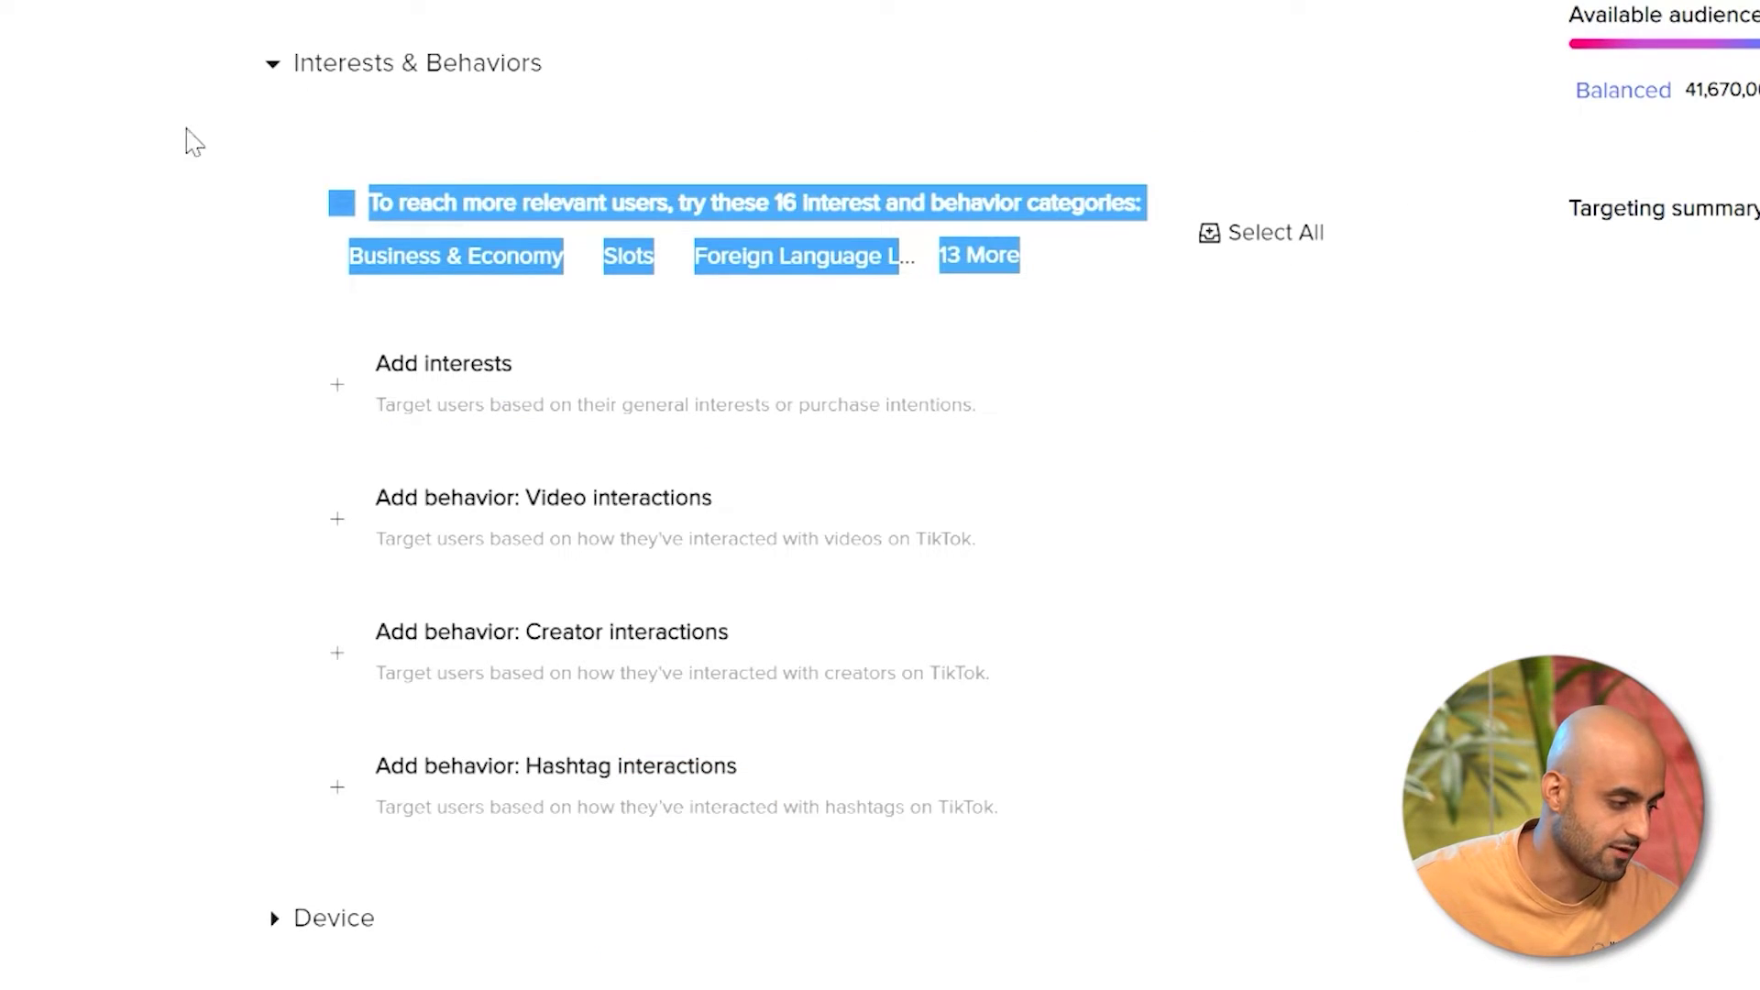
pyautogui.click(381, 139)
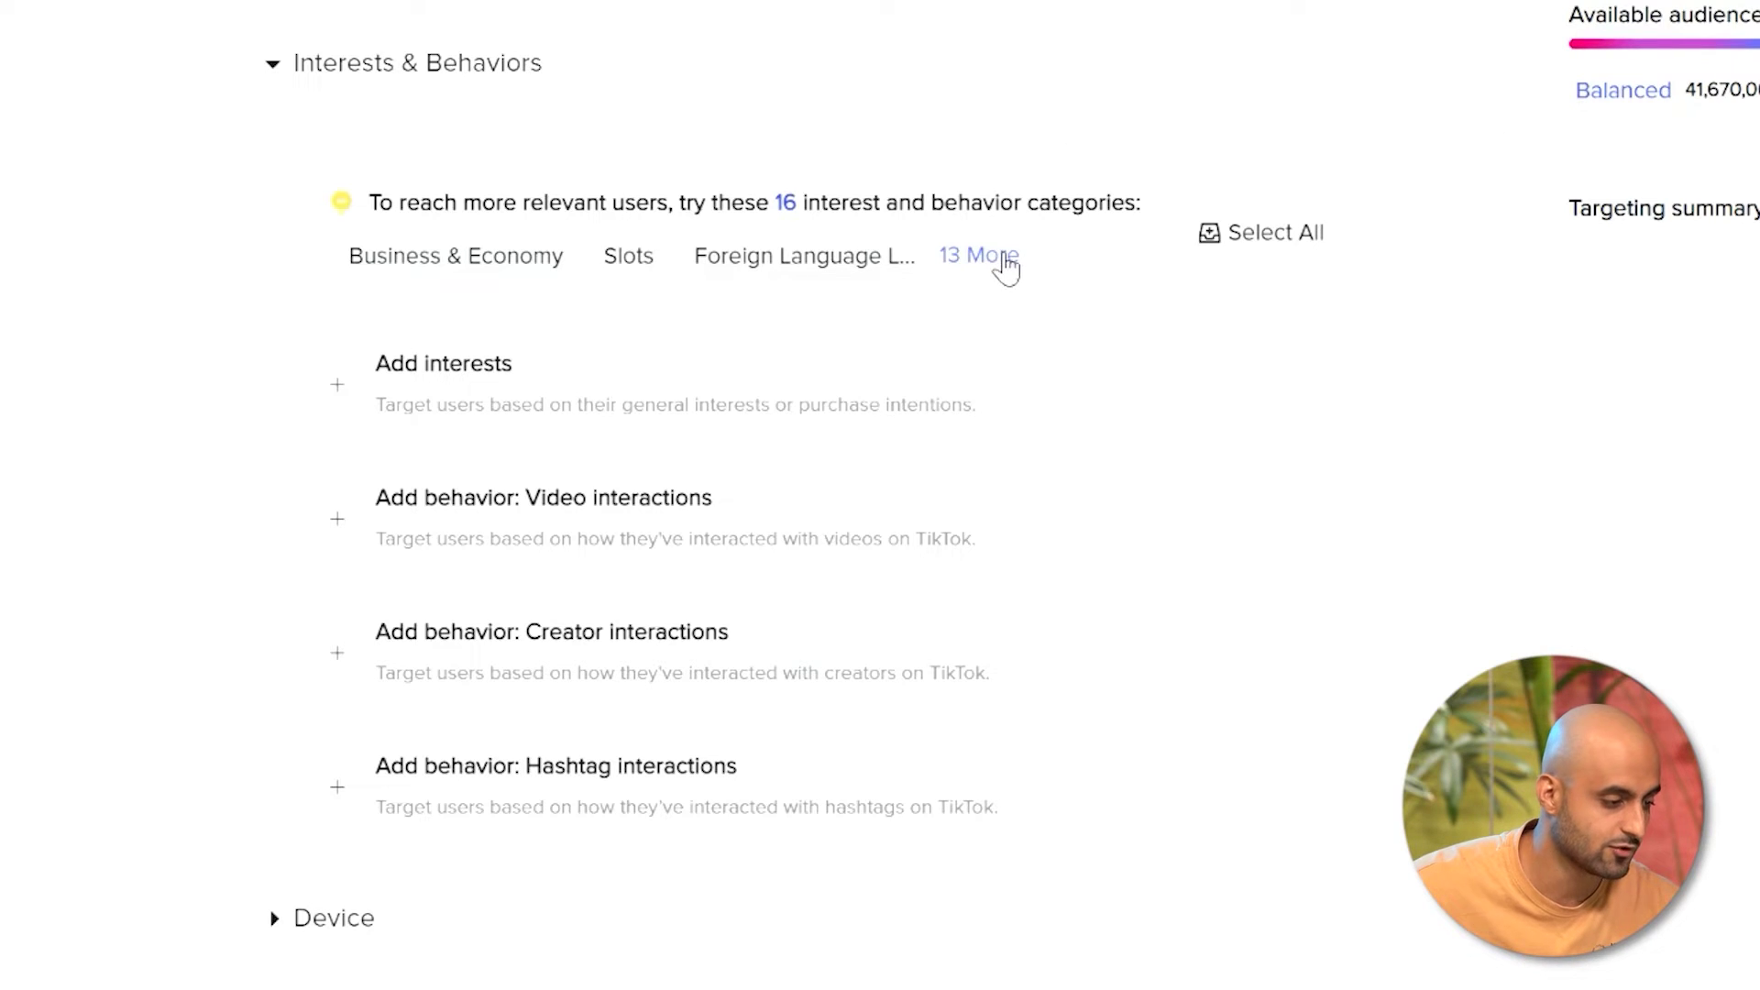
pyautogui.moveTo(332, 206); pyautogui.dragTo(1317, 276)
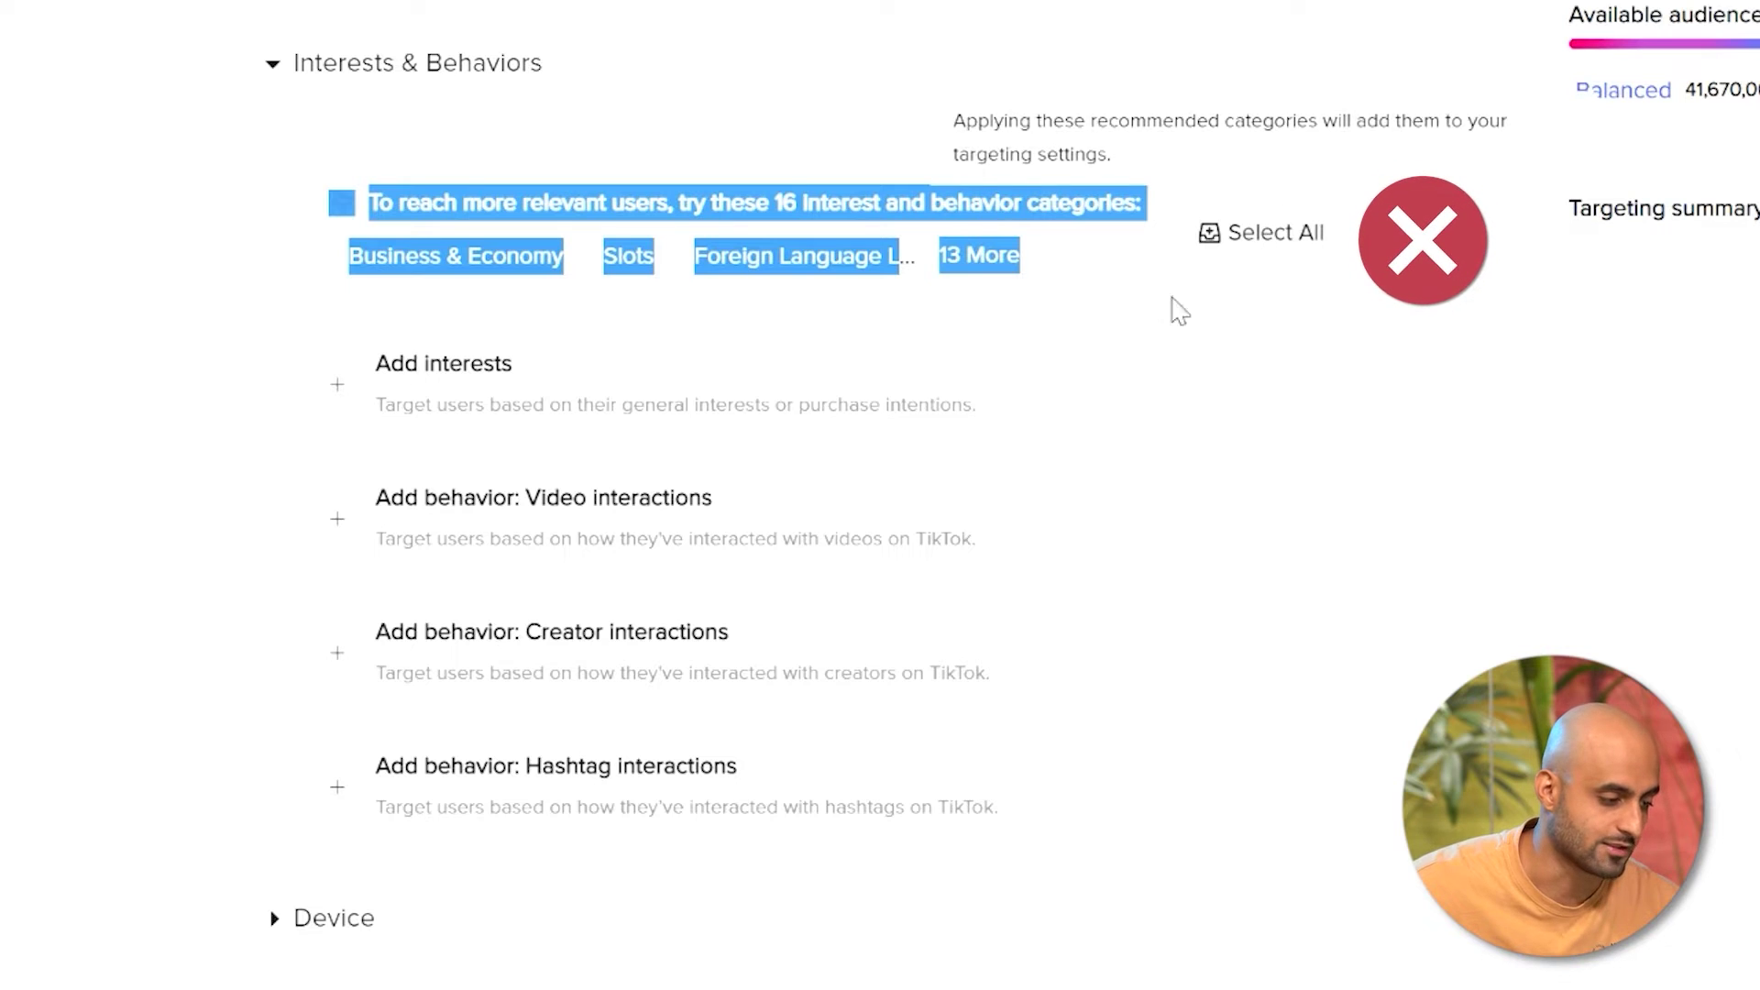
pyautogui.click(978, 266)
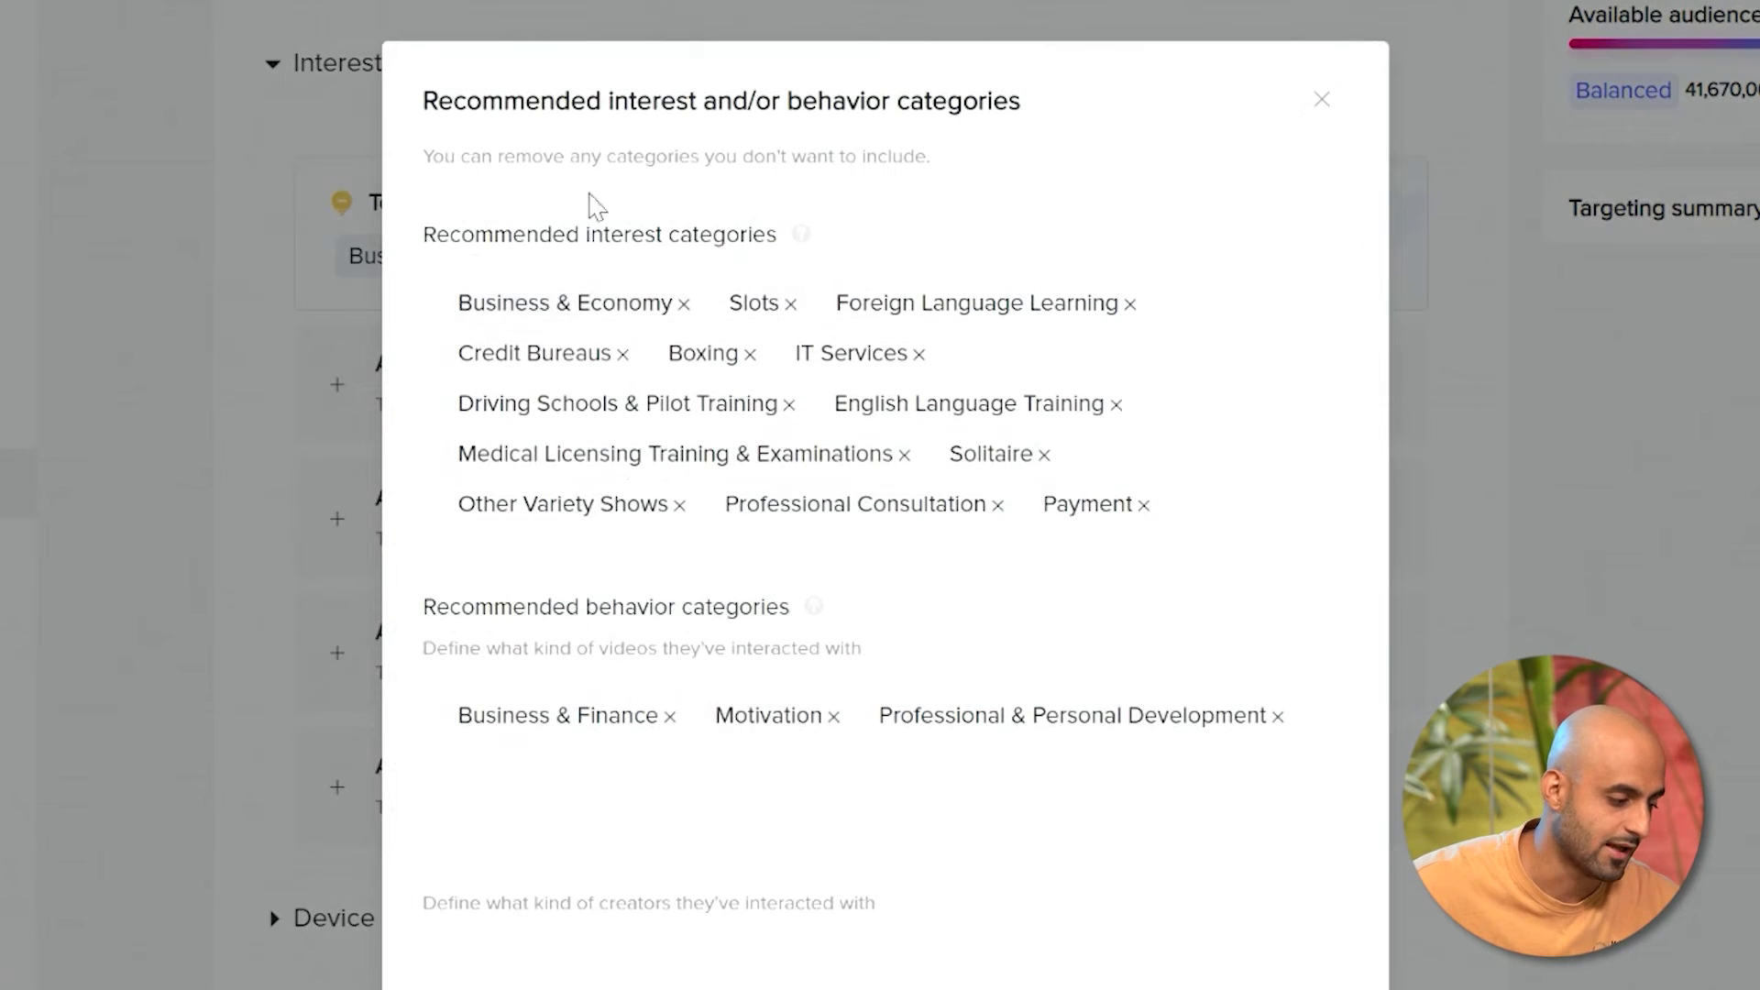
pyautogui.click(1322, 101)
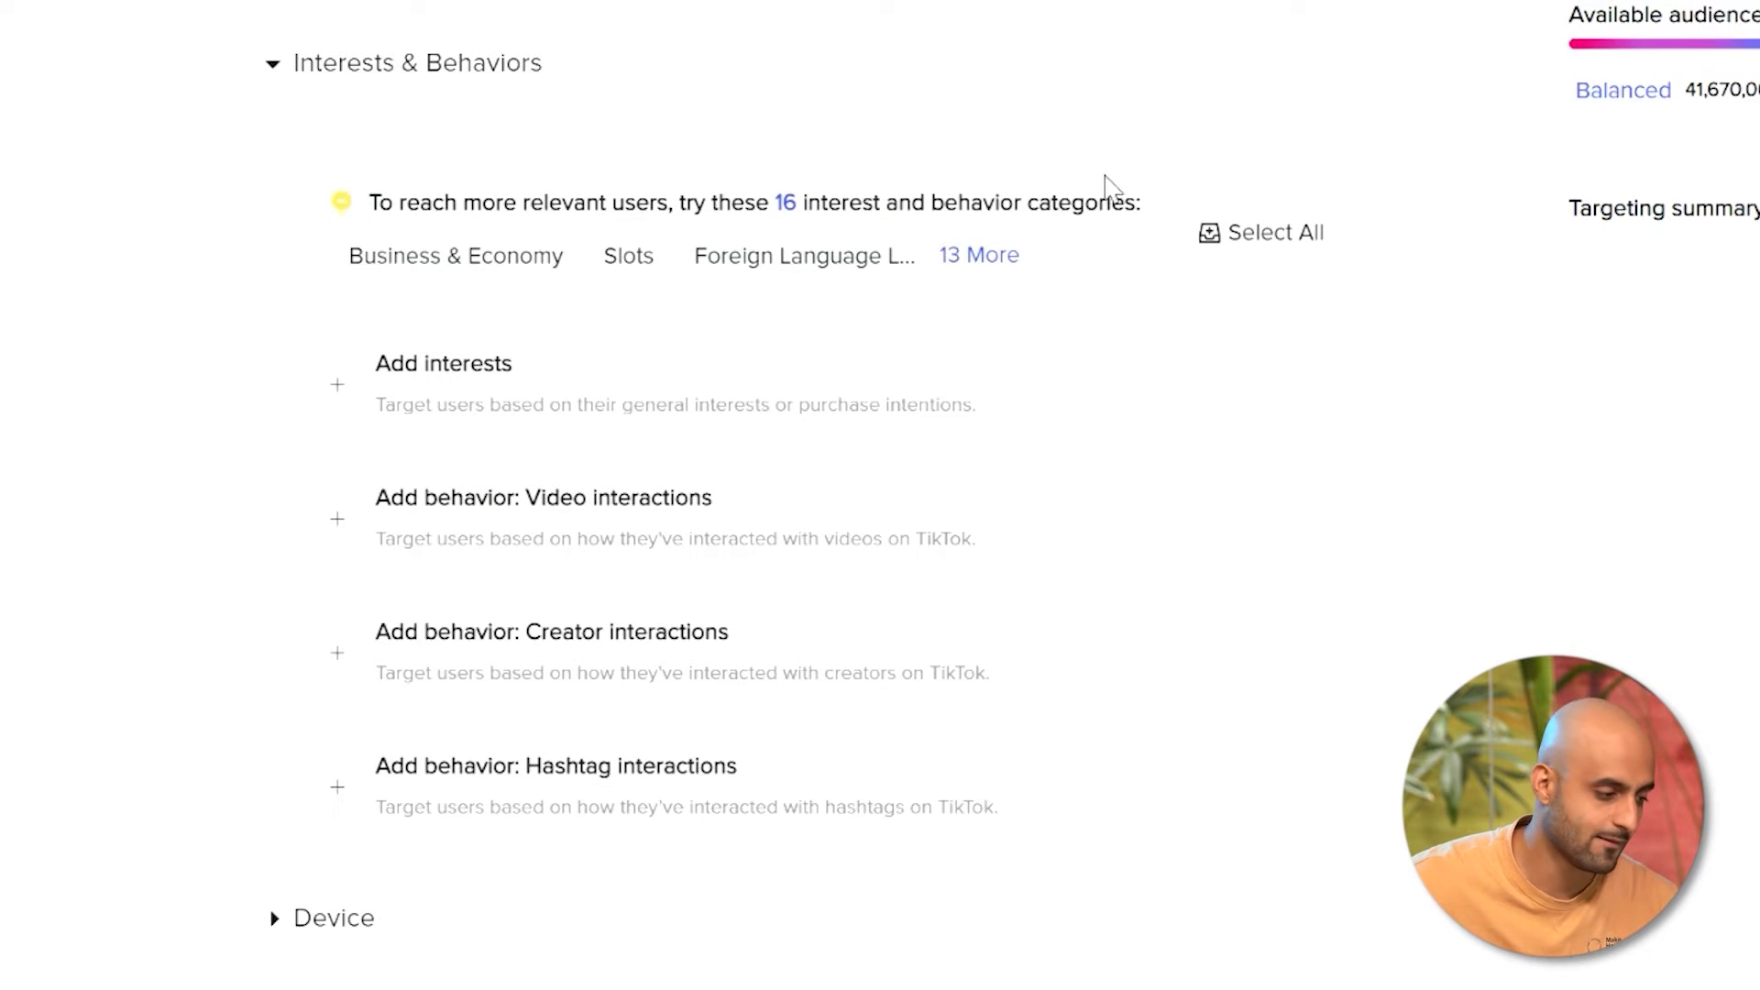
# - Add interest targeting to the ad group and expand its general interest and purchase intention settings
pyautogui.scroll(-2, 825, 284)
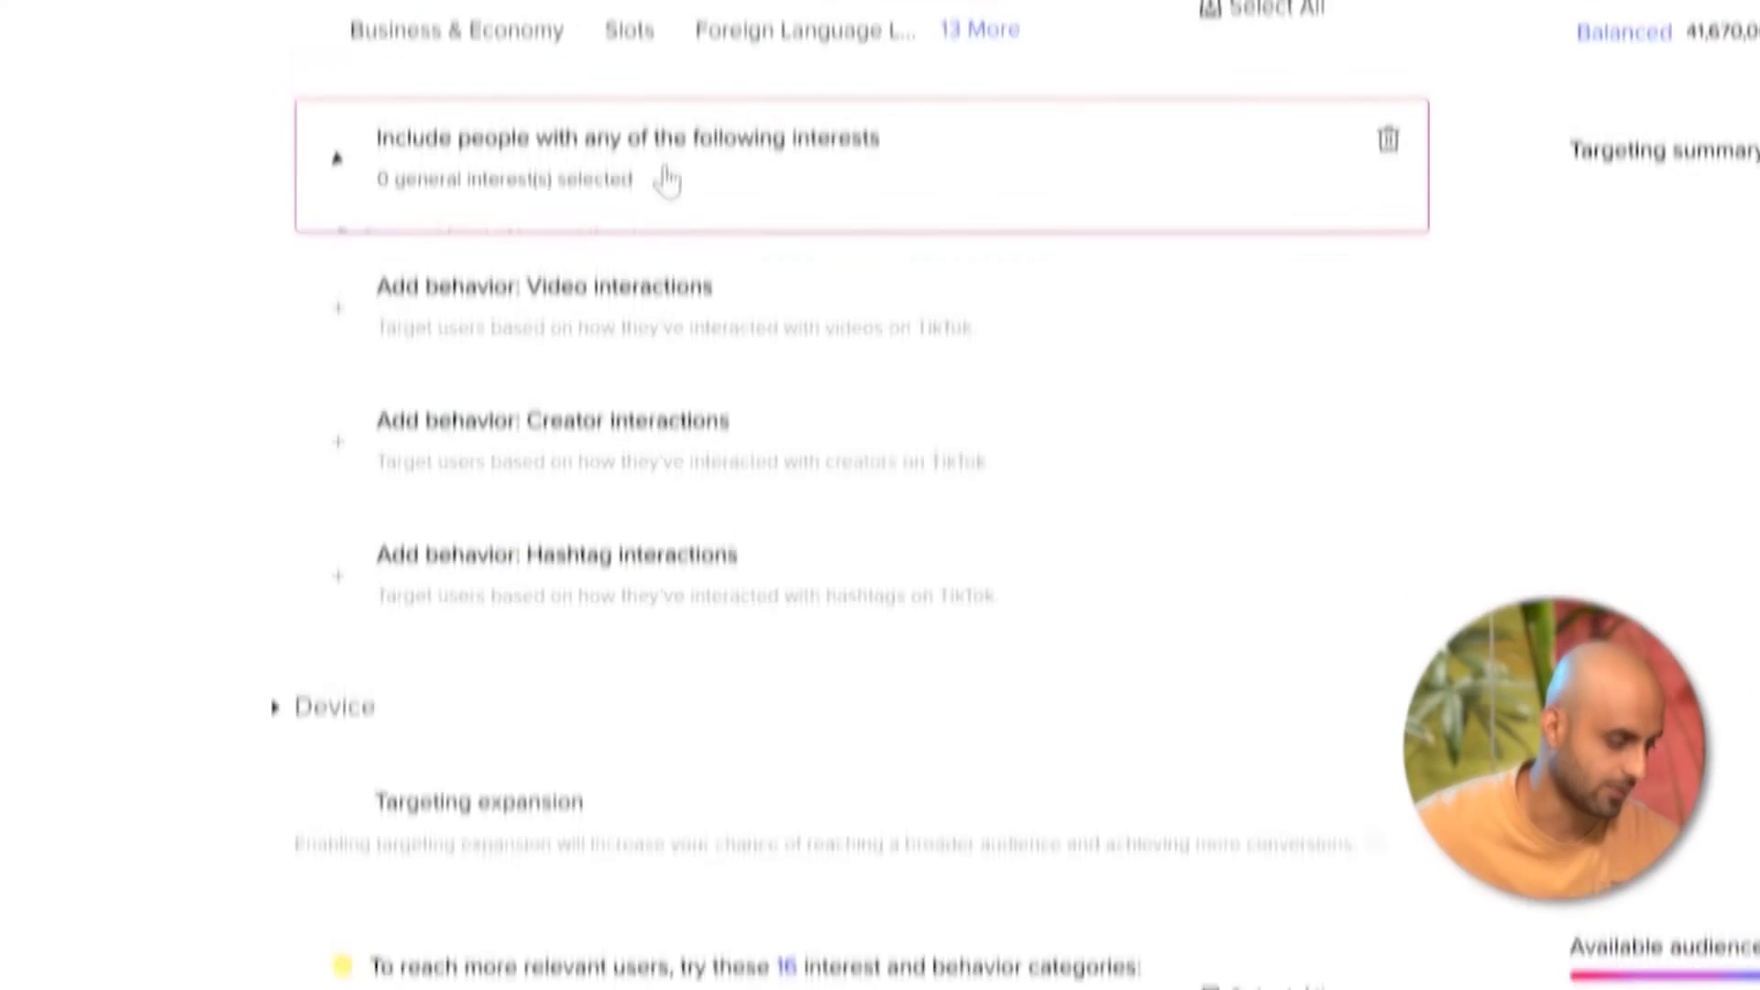
pyautogui.click(660, 176)
pyautogui.scroll(-2, 747, 538)
pyautogui.scroll(2, 566, 530)
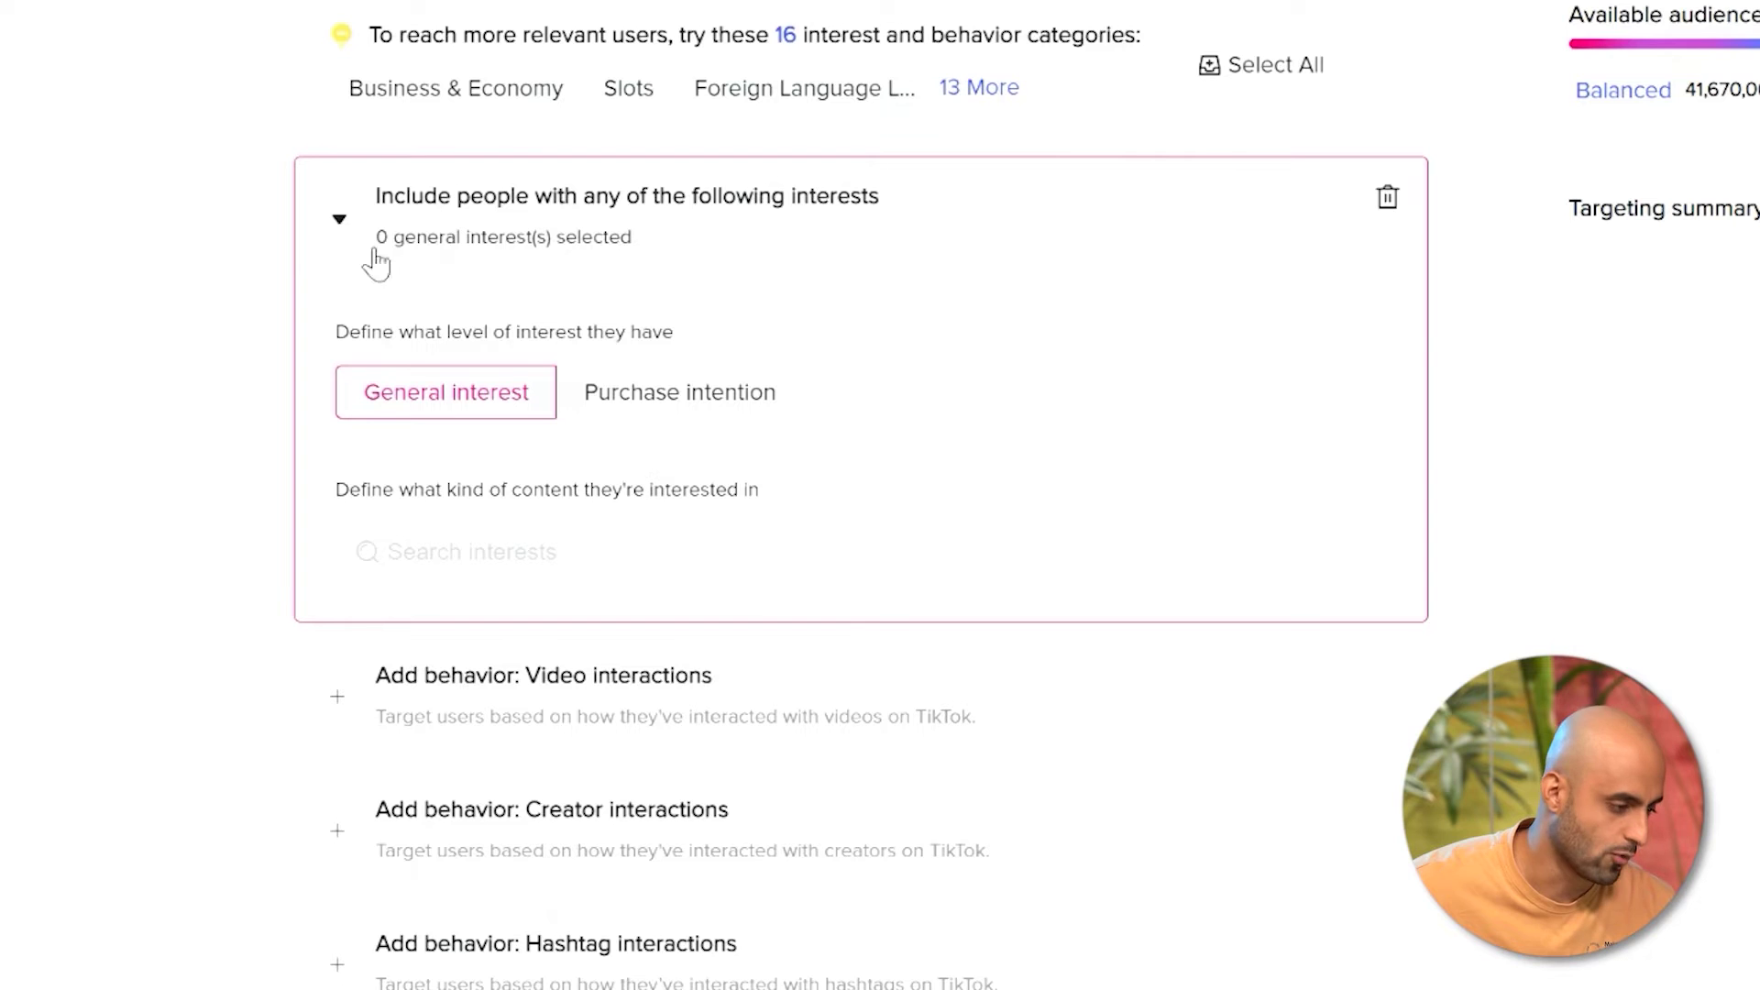
# - Switch the interest level to purchase intention and search the interests for "affiliate marketing"
pyautogui.click(601, 395)
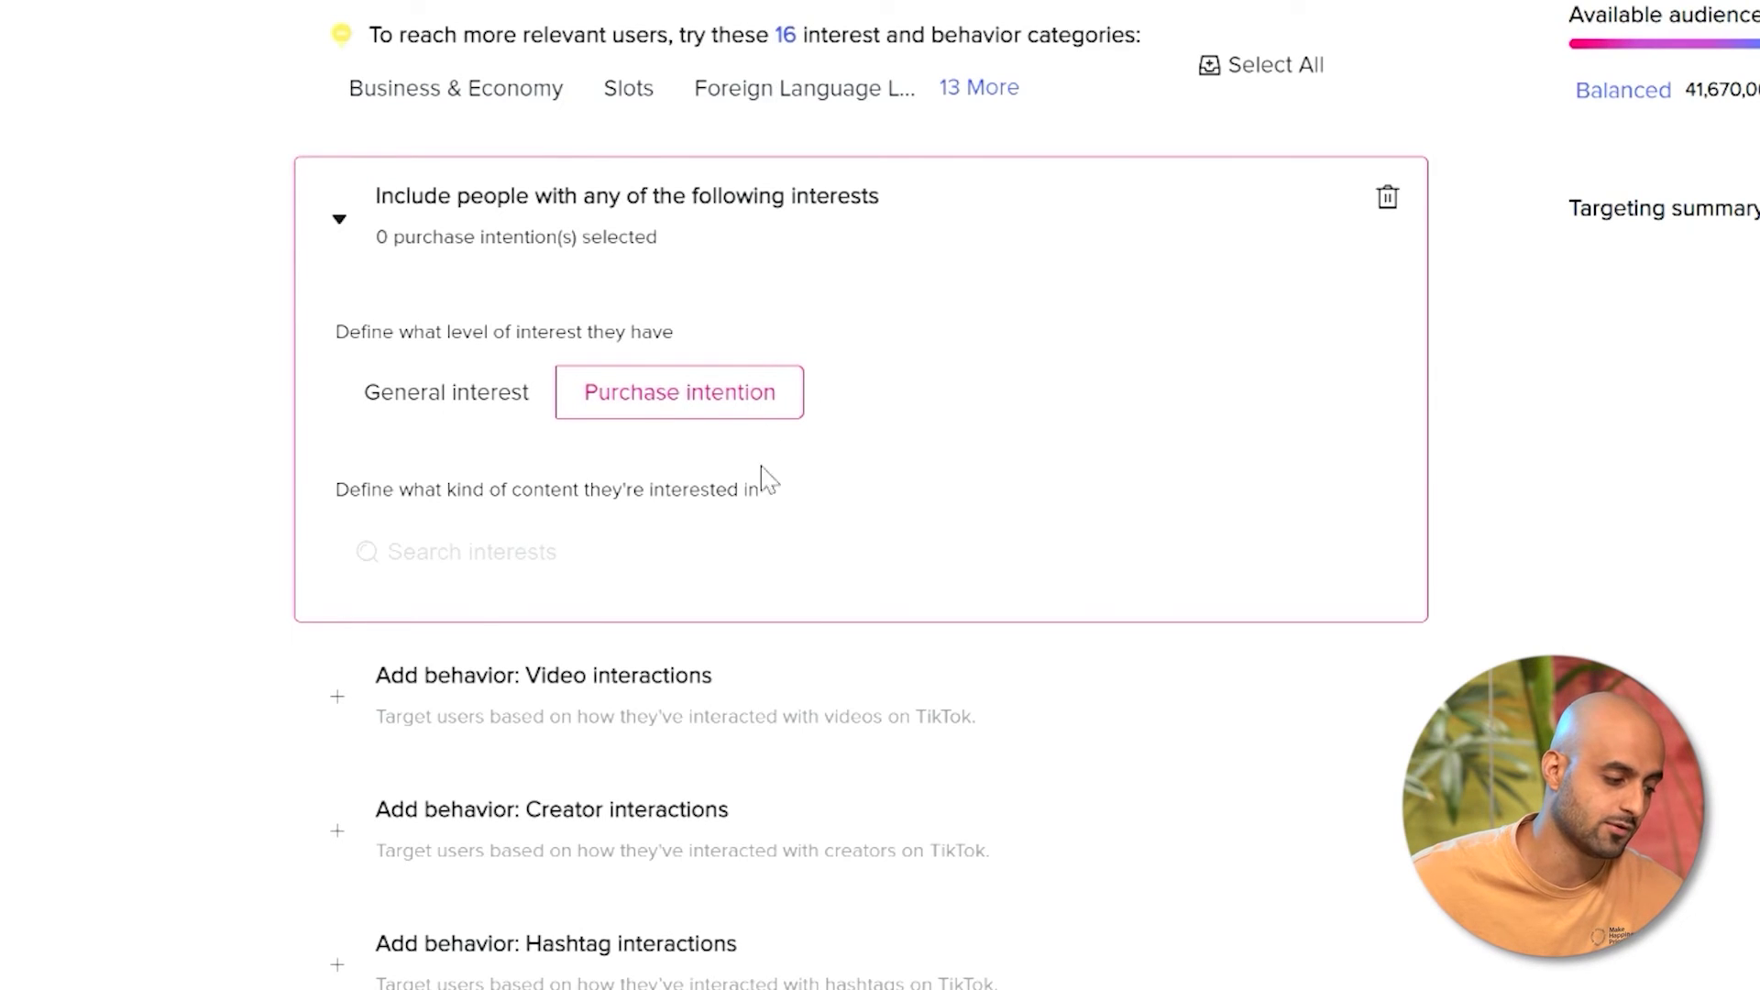
pyautogui.click(654, 560)
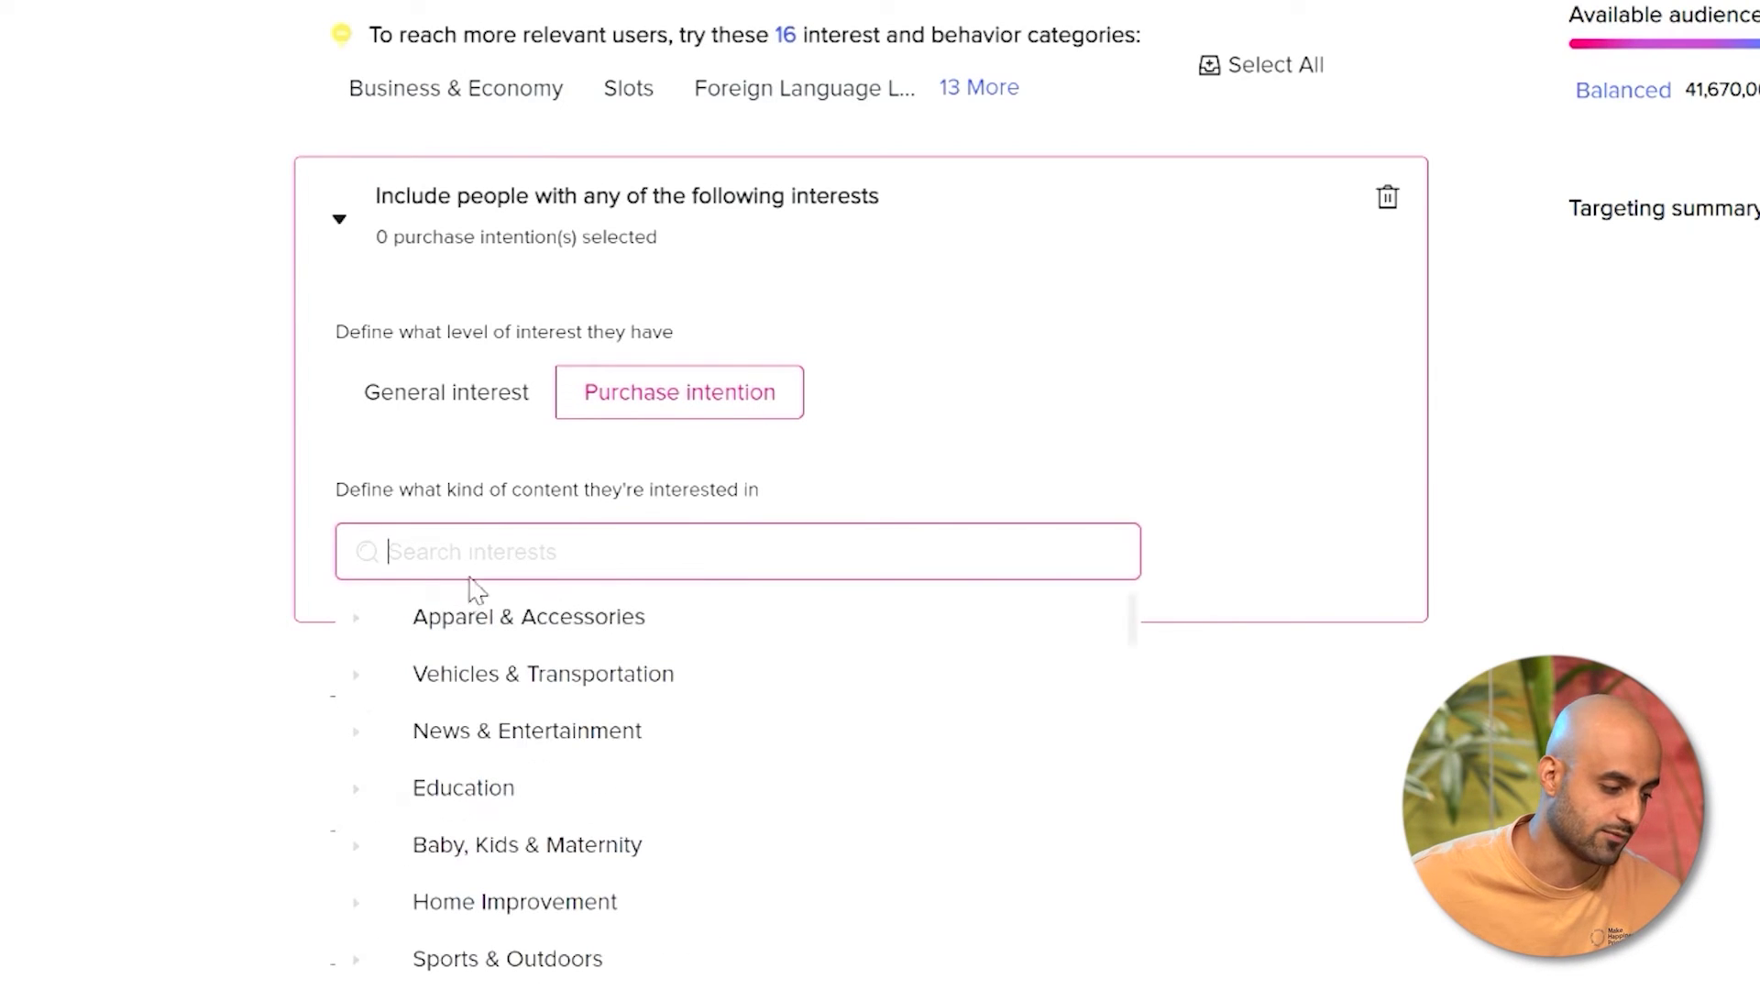
pyautogui.write('affilaity')
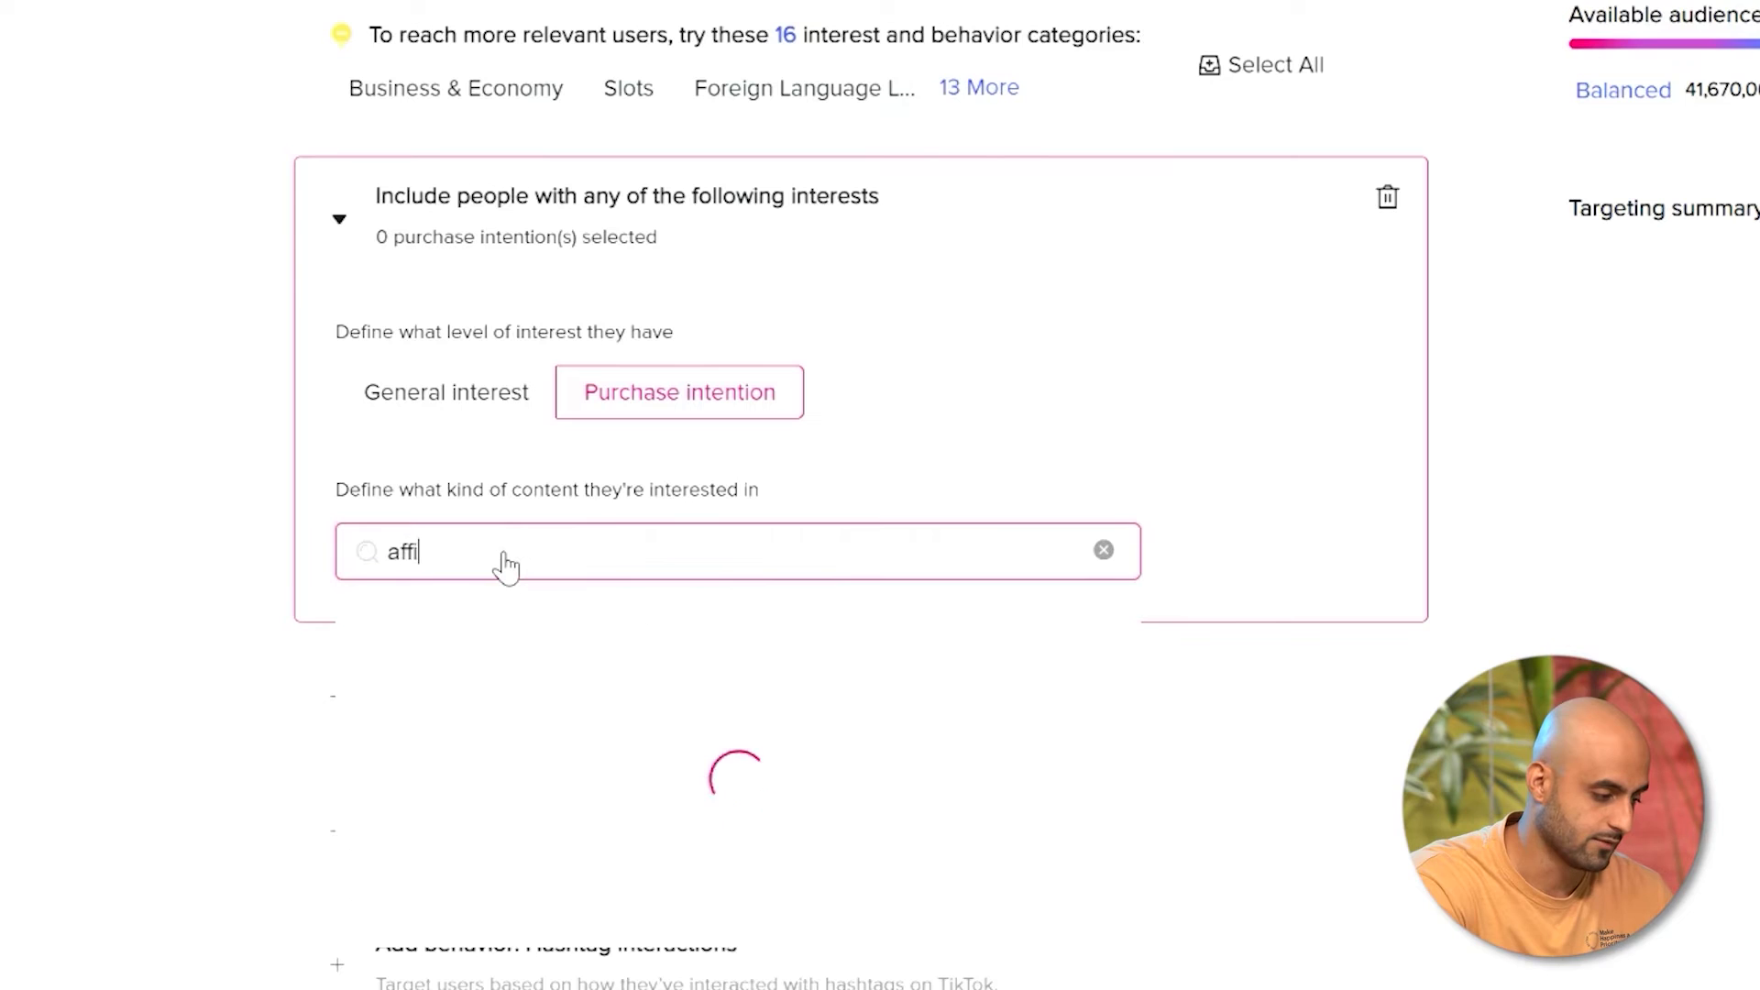
pyautogui.press('BackSpace')
pyautogui.write('ia')
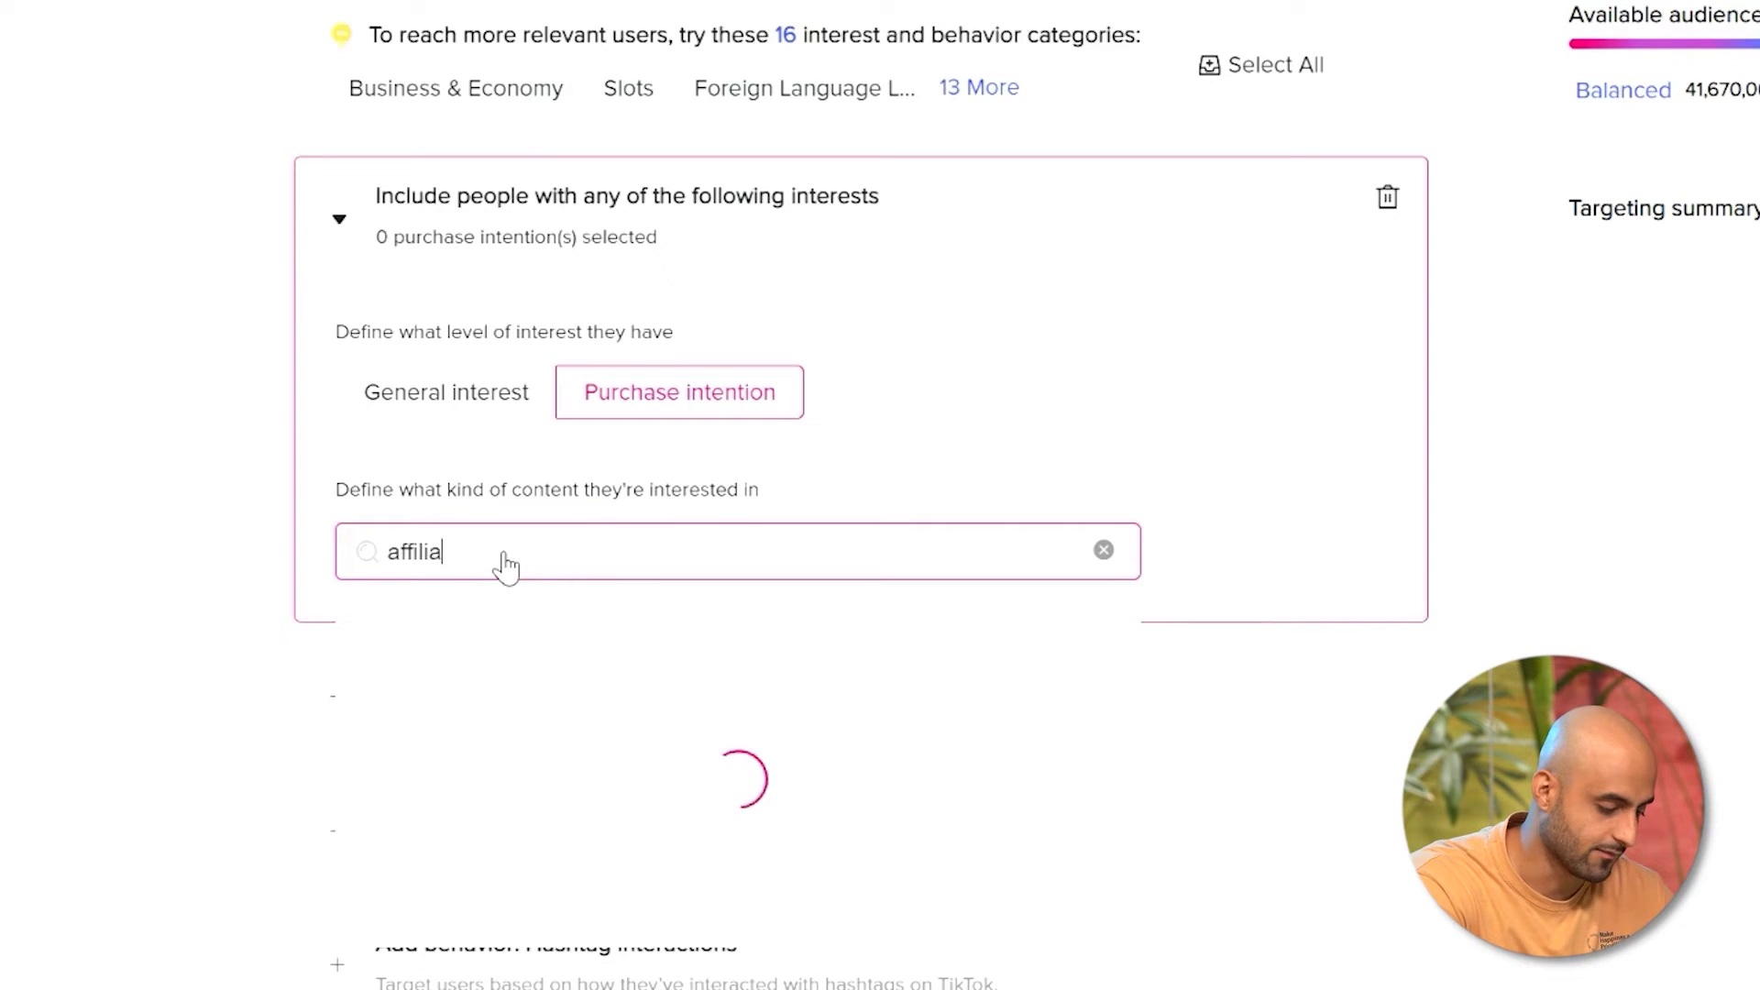
pyautogui.write('te marketing')
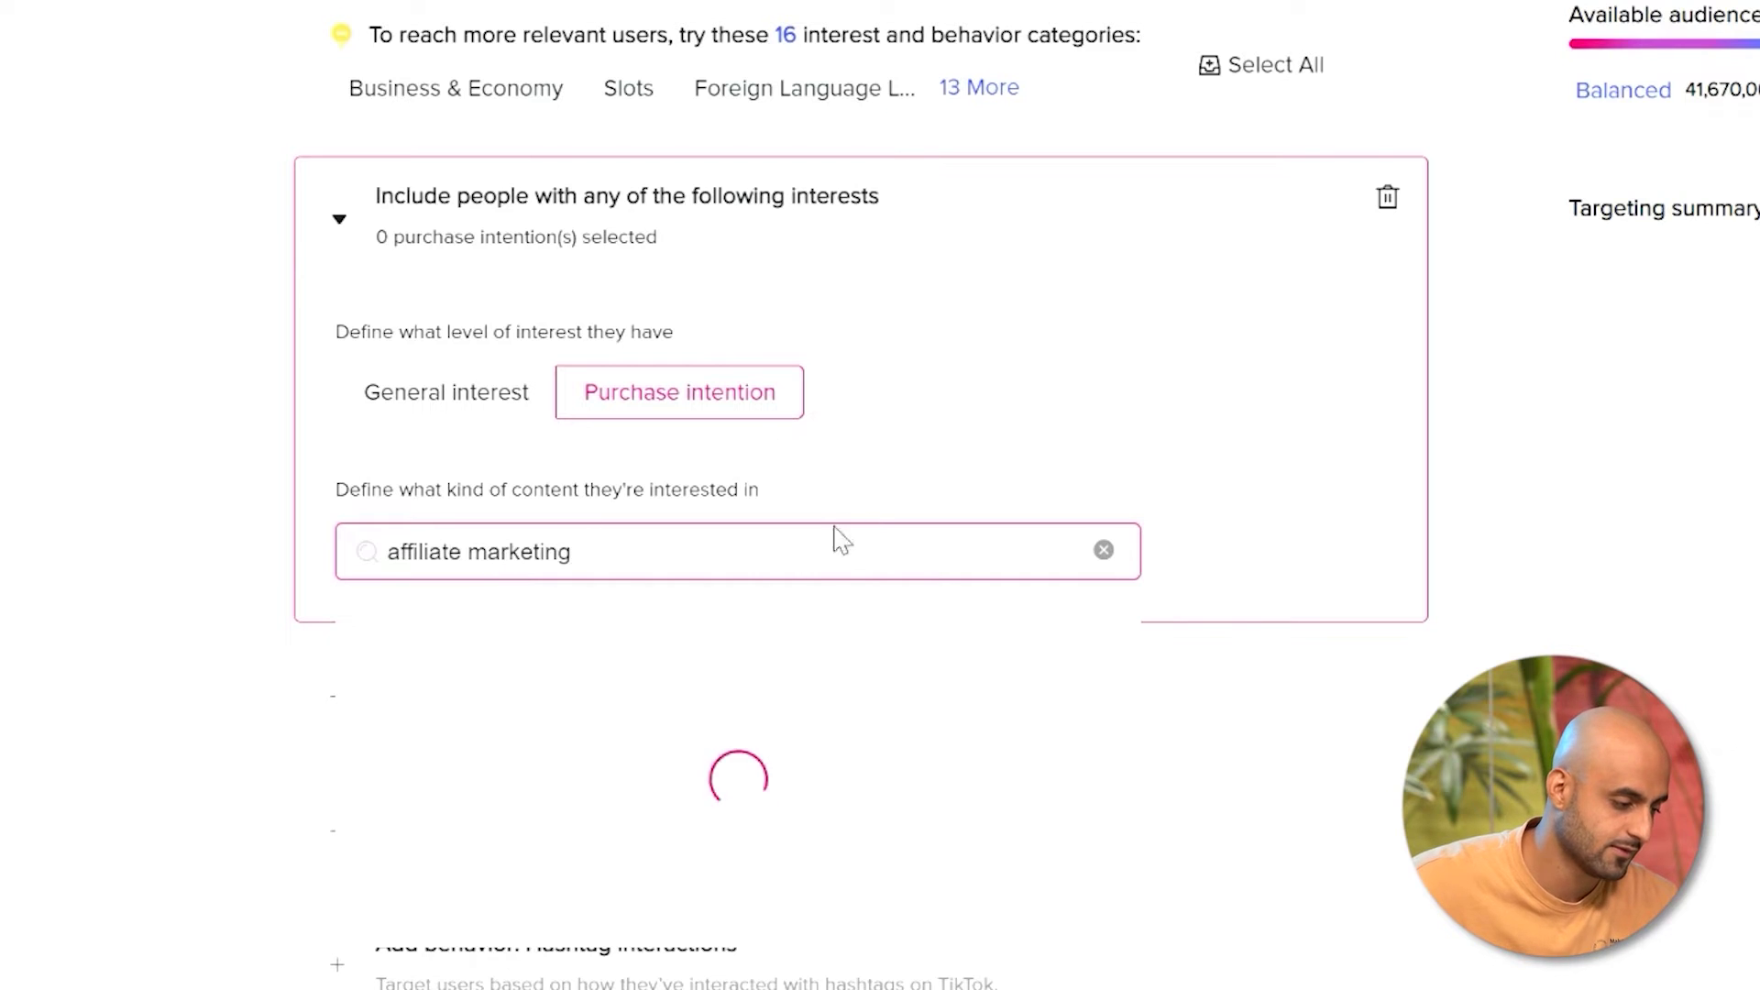
# - Search the purchase intentions for "advertising" instead and add Marketing & Advertising
pyautogui.moveTo(570, 561); pyautogui.dragTo(323, 536)
pyautogui.write('na')
pyautogui.press('BackSpace')
pyautogui.press('BackSpace')
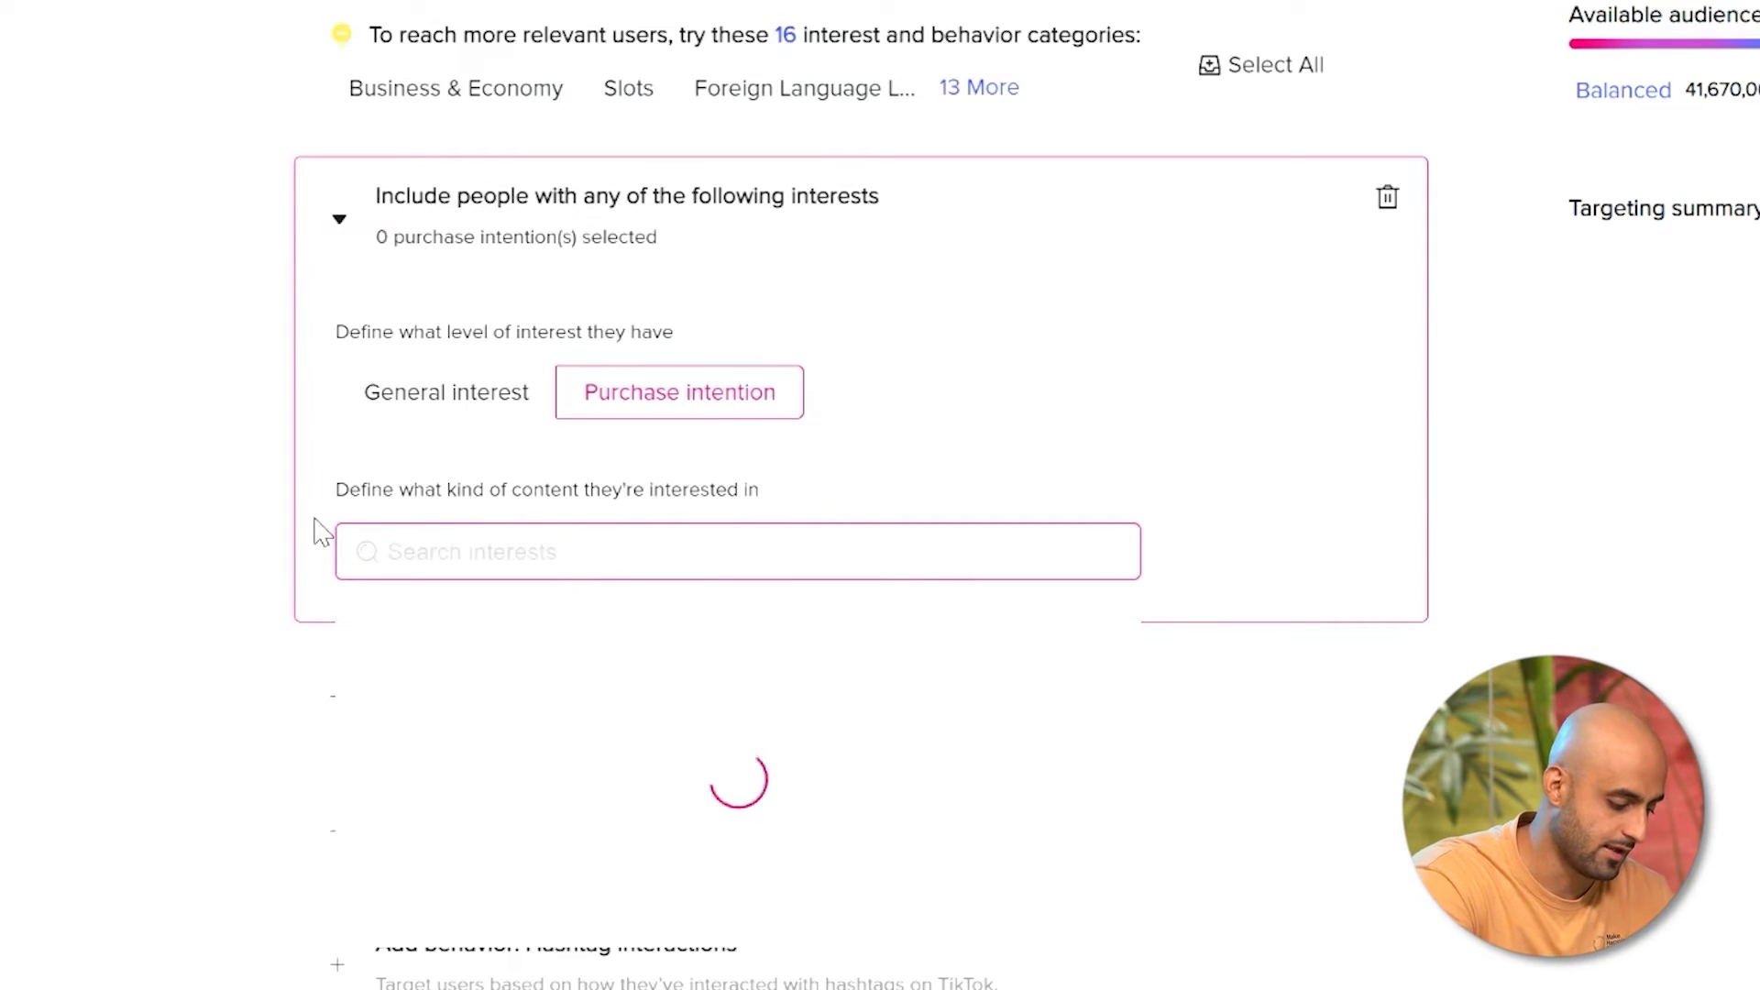
pyautogui.write('advertising')
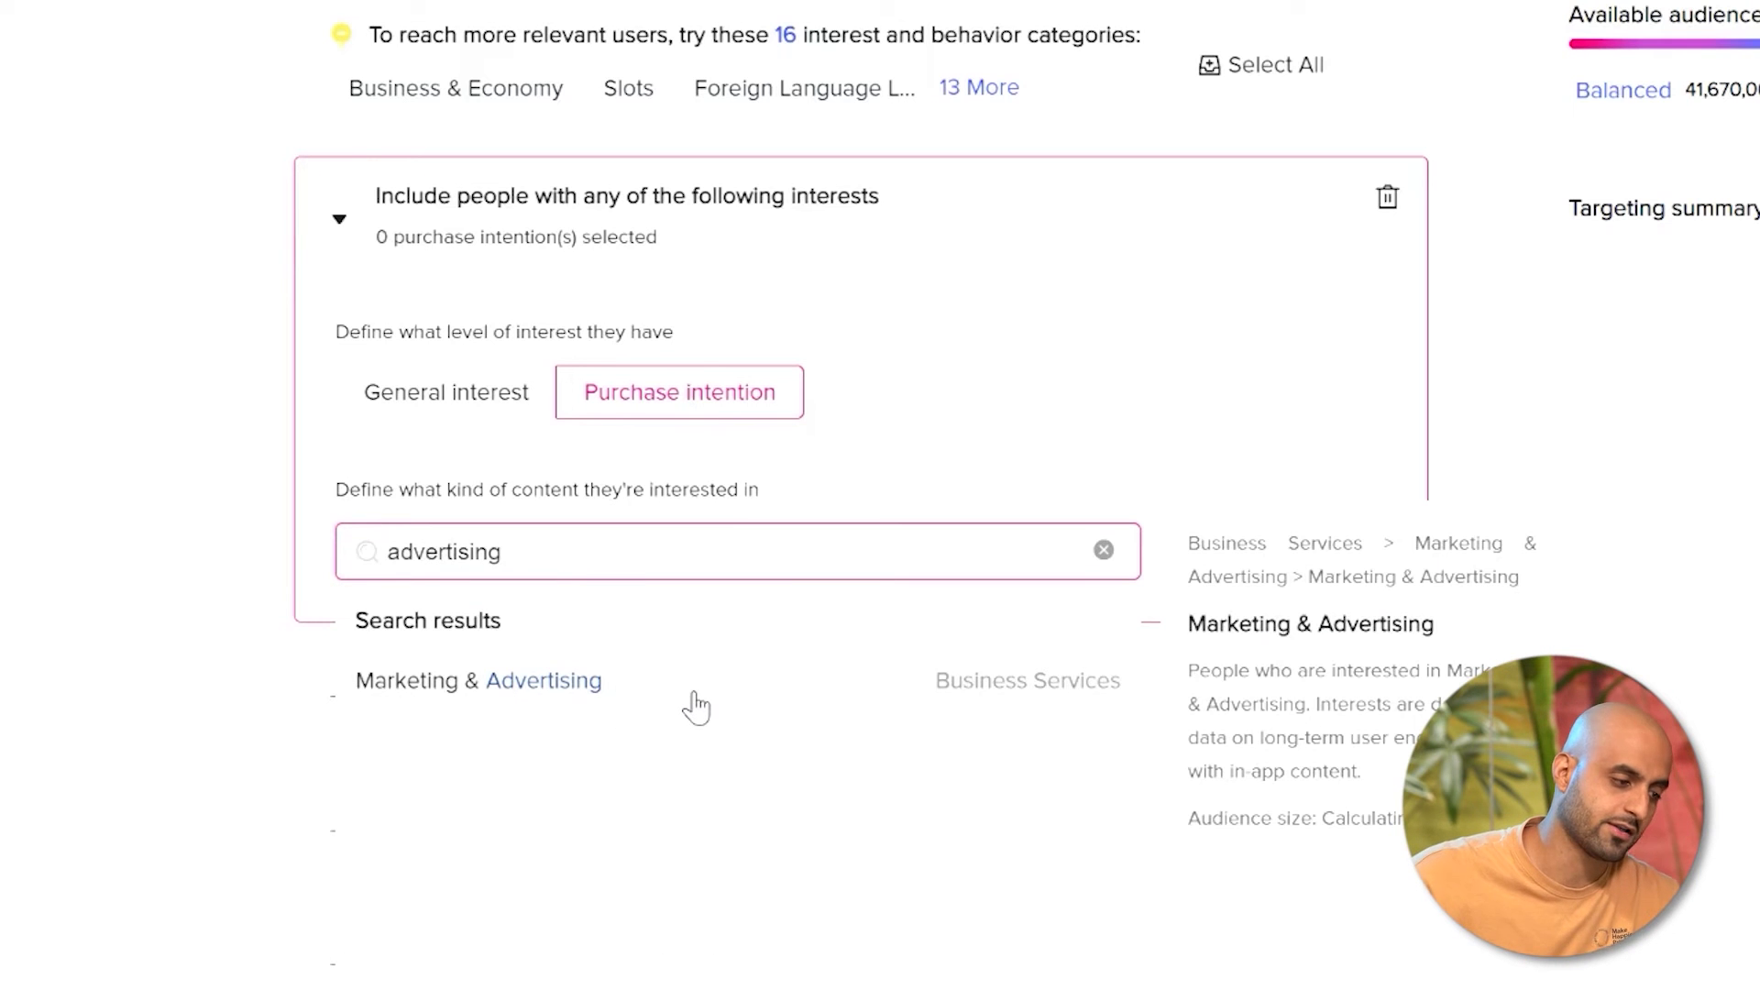
pyautogui.click(694, 704)
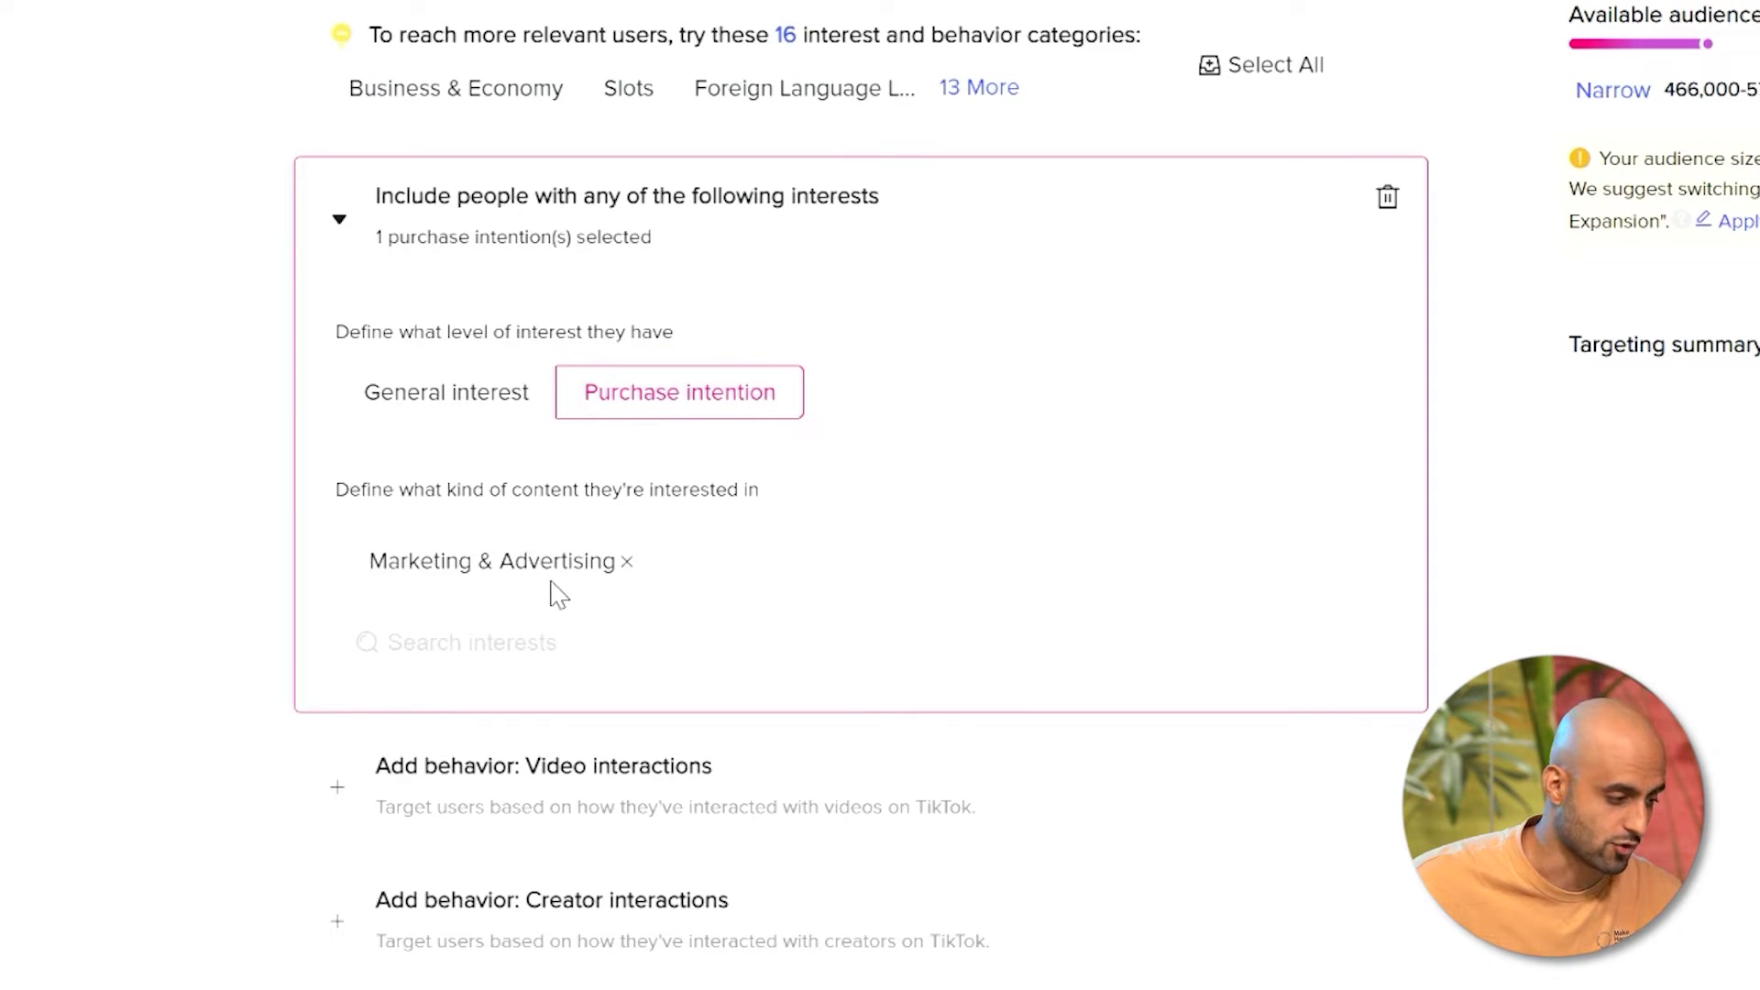
# - Compare the categories offered for general interest with those offered for purchase intention
pyautogui.click(495, 396)
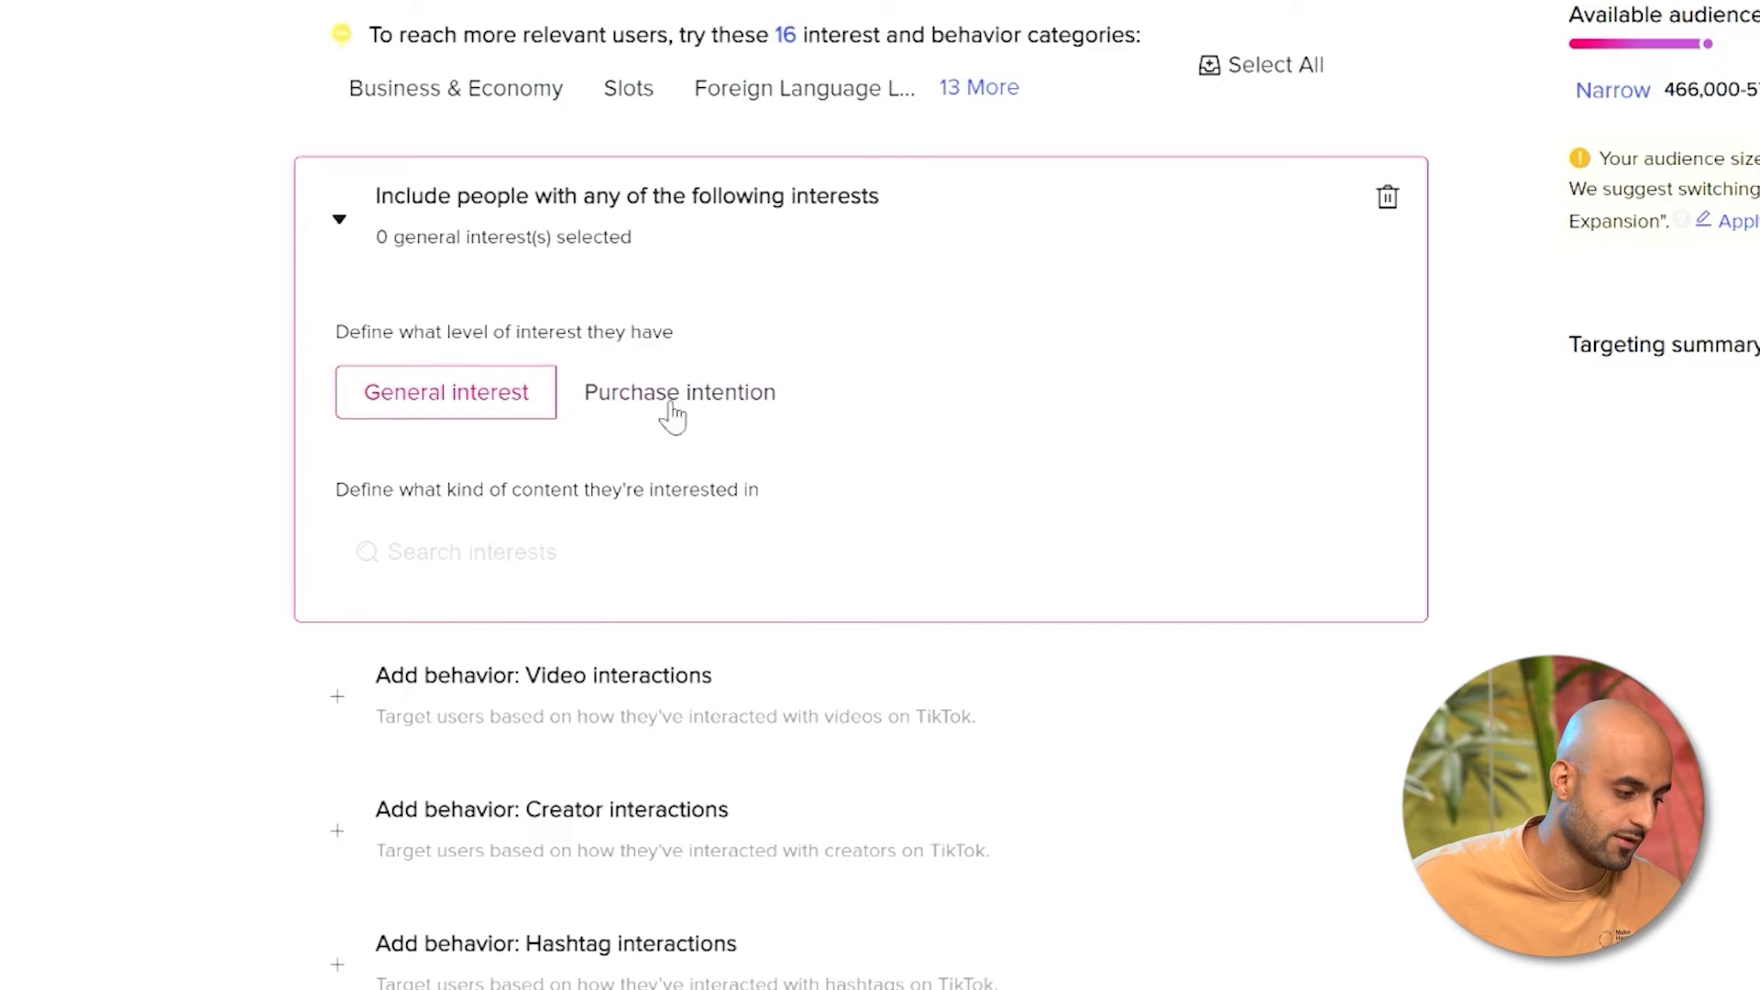
pyautogui.click(496, 557)
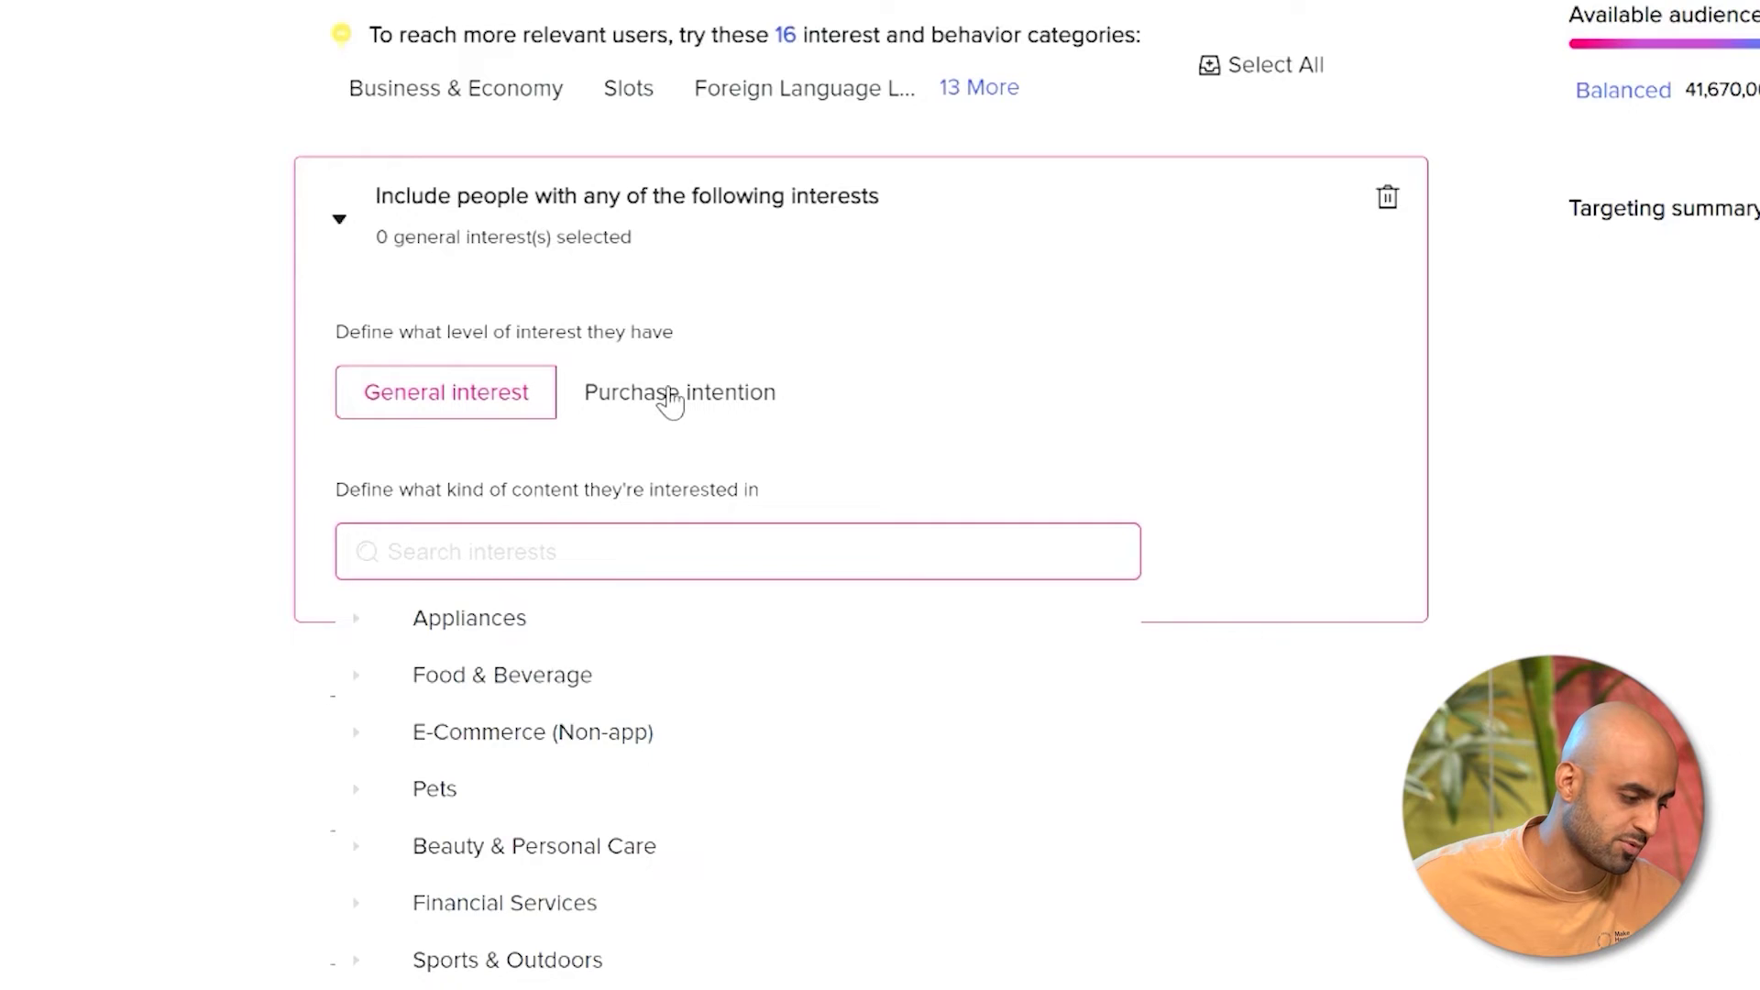
pyautogui.click(672, 400)
pyautogui.click(535, 561)
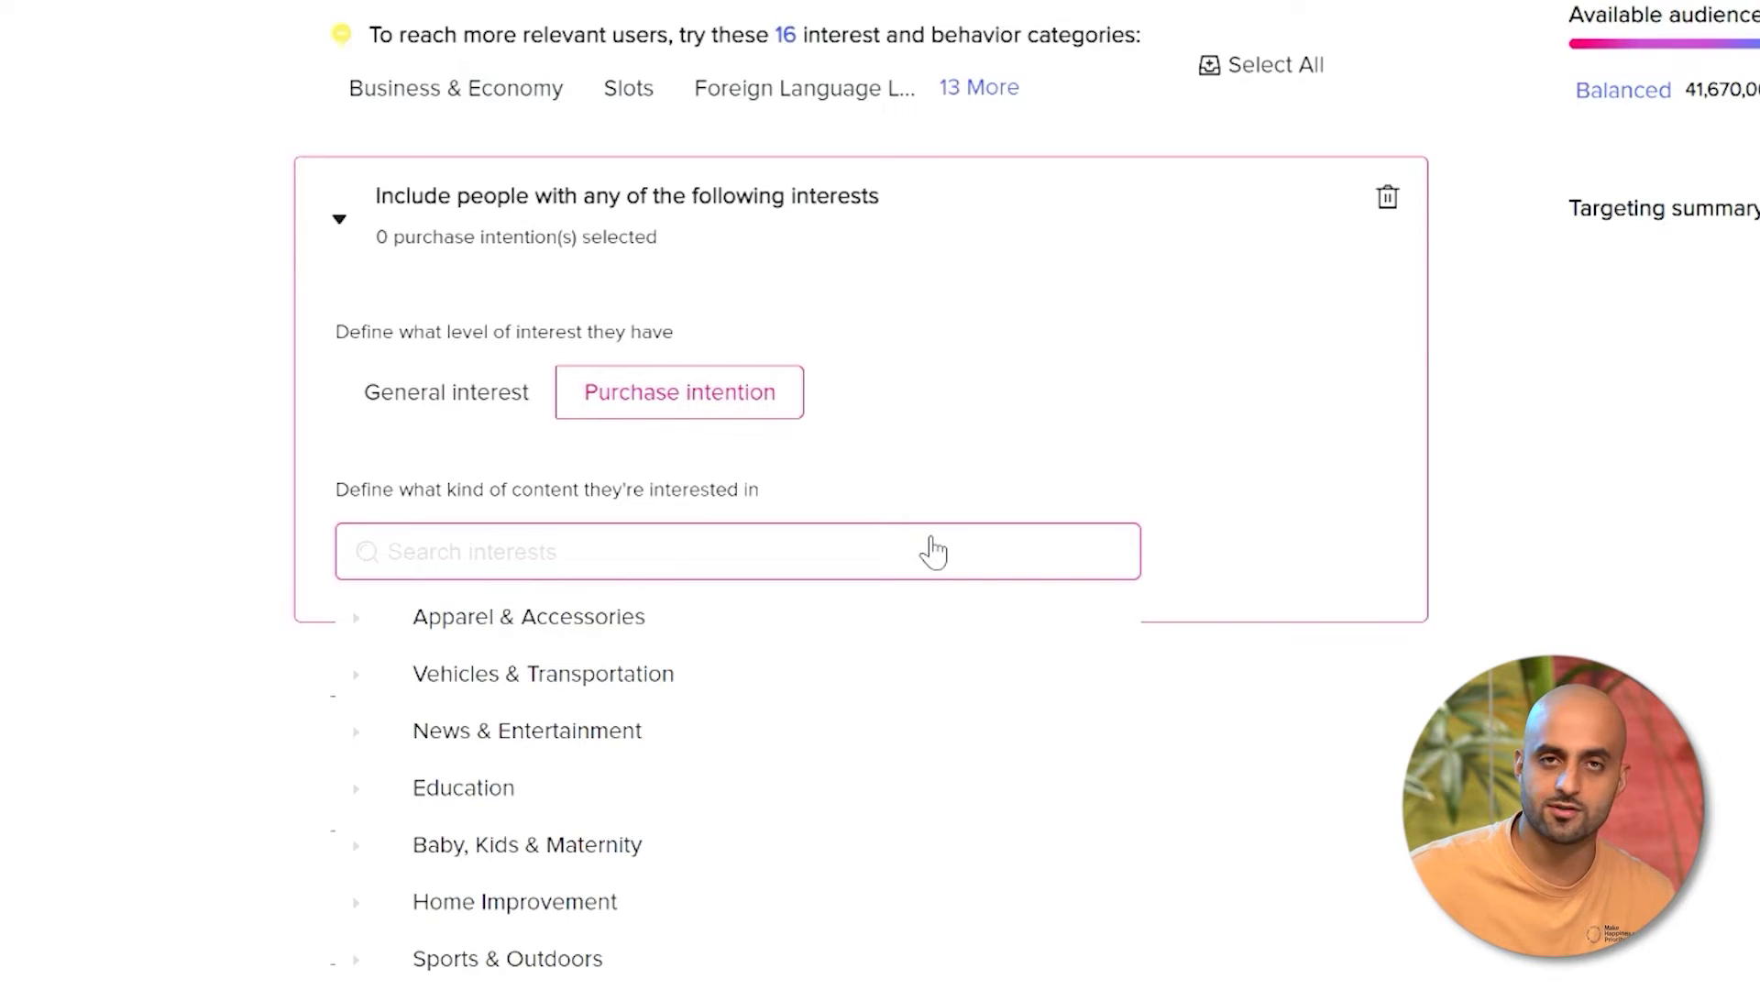
# - Add the whole Apparel & Accessories category to the purchase intentions and look through its subcategories
pyautogui.click(353, 619)
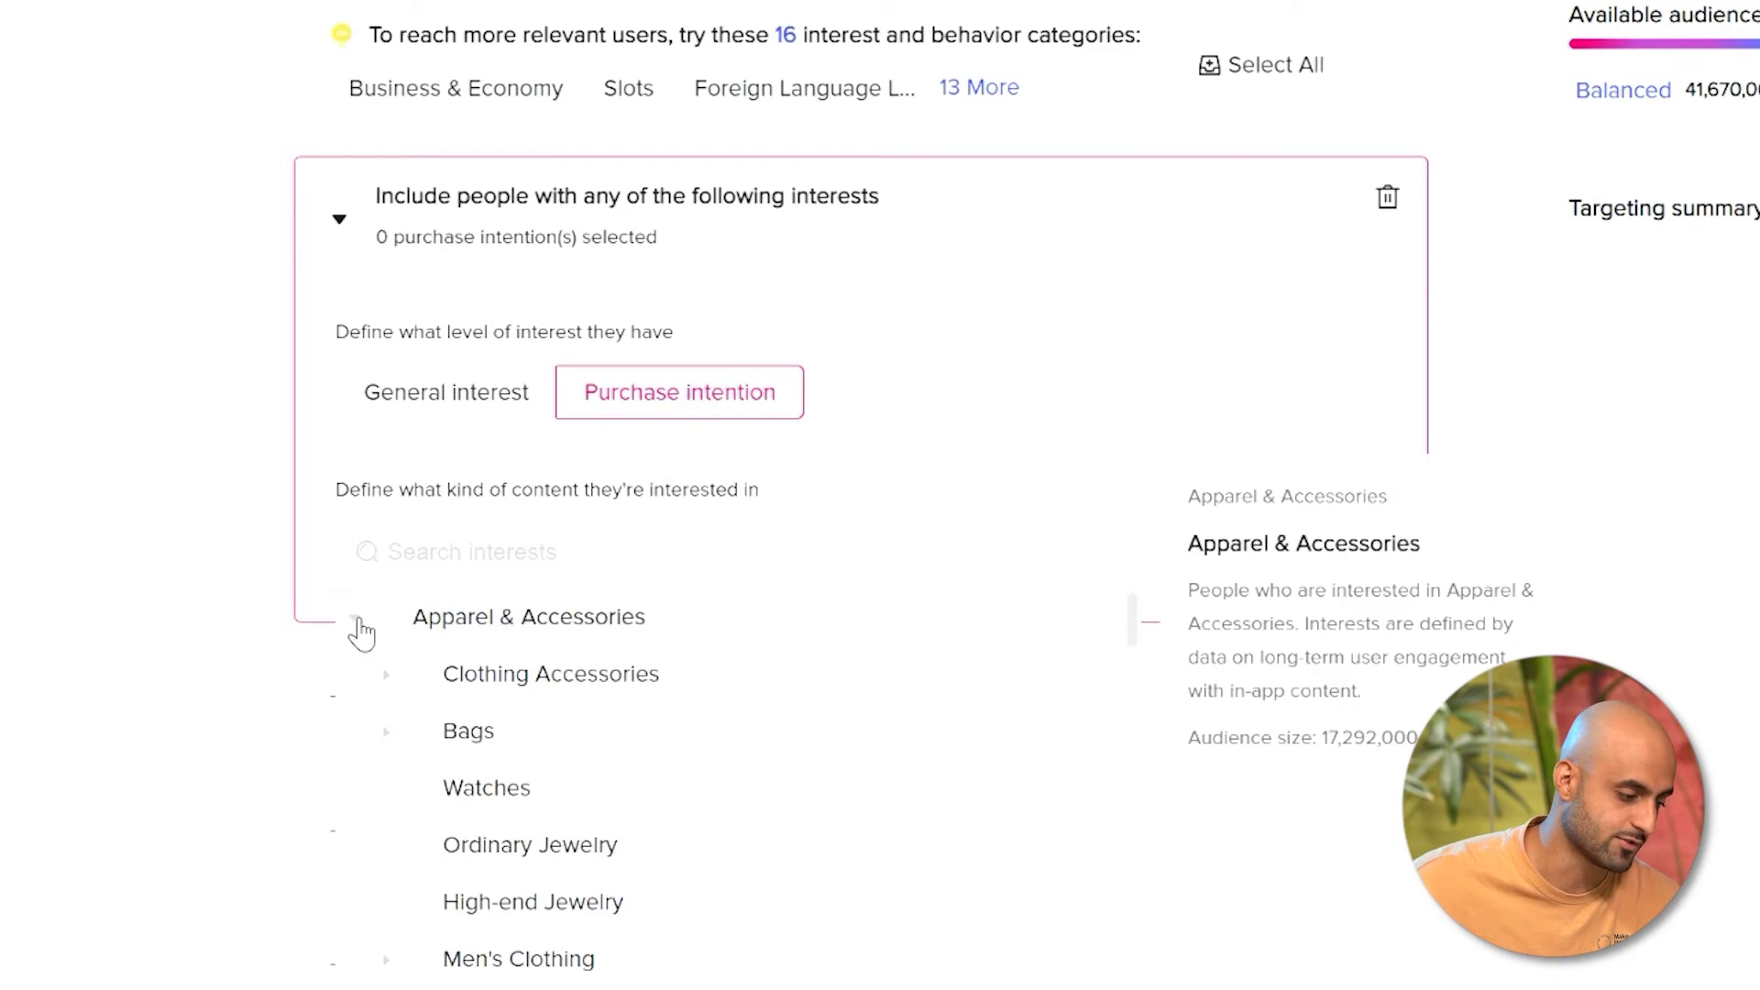
pyautogui.click(355, 621)
pyautogui.click(356, 622)
pyautogui.click(392, 627)
pyautogui.scroll(-1, 403, 697)
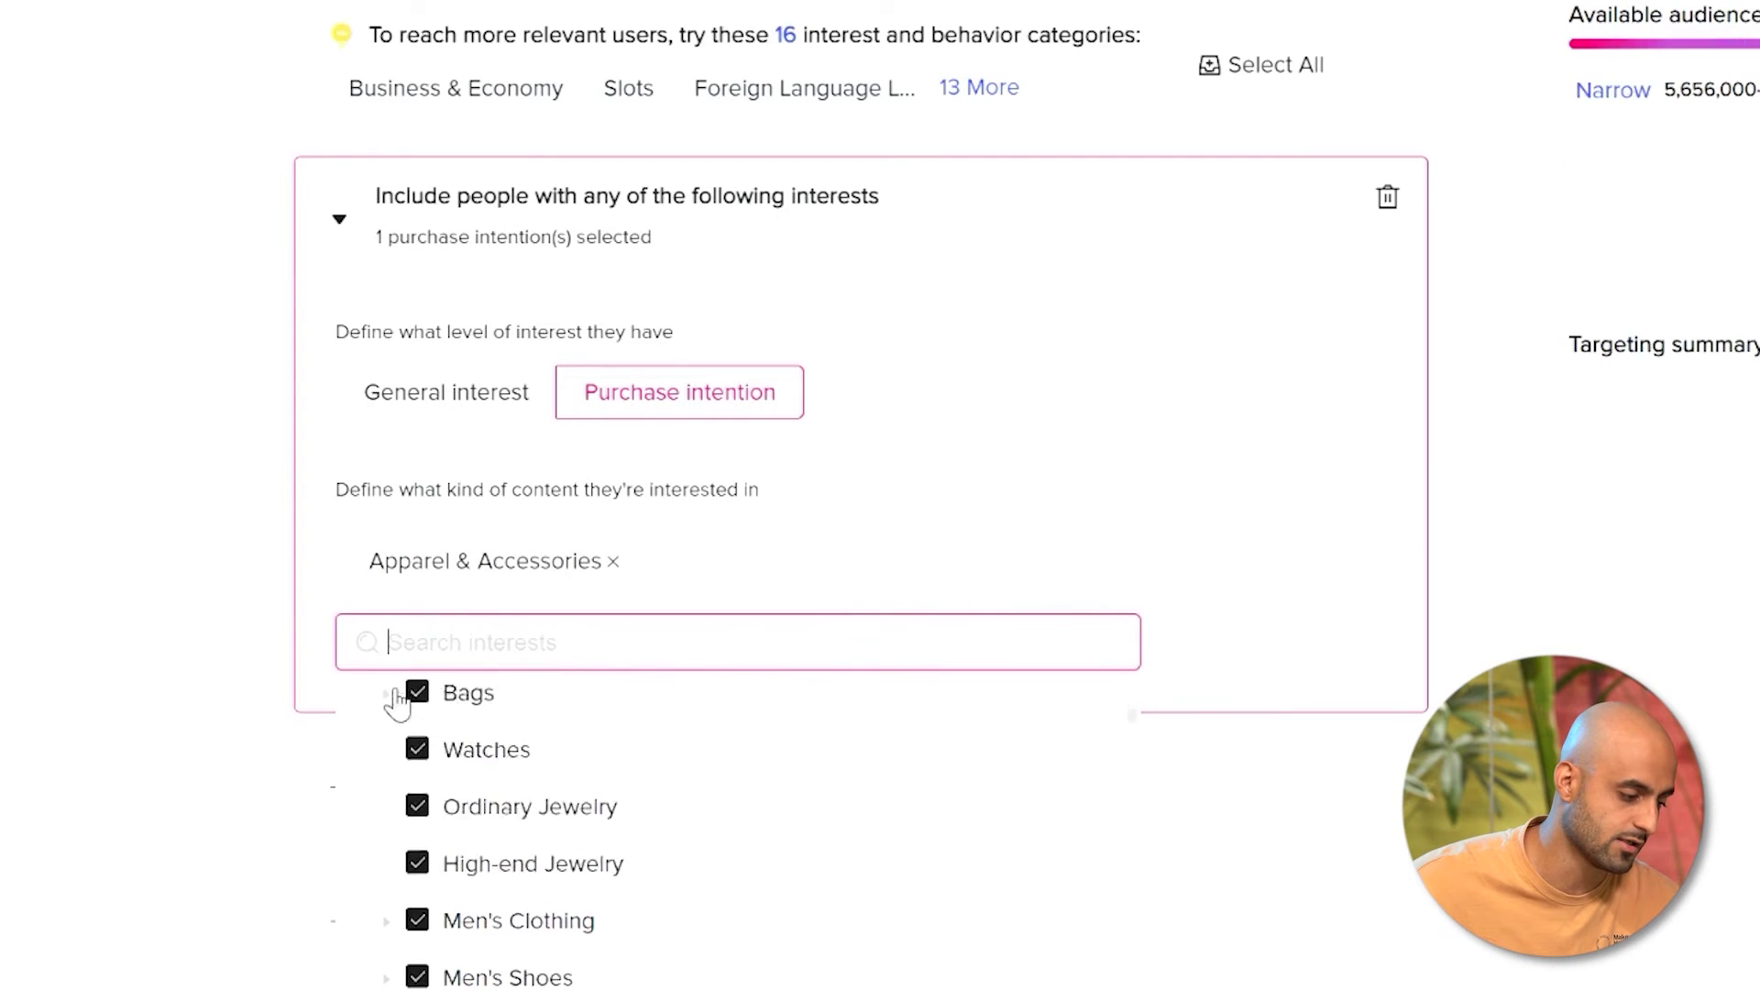
pyautogui.scroll(1, 431, 587)
pyautogui.scroll(-1, 440, 642)
pyautogui.scroll(-2, 637, 623)
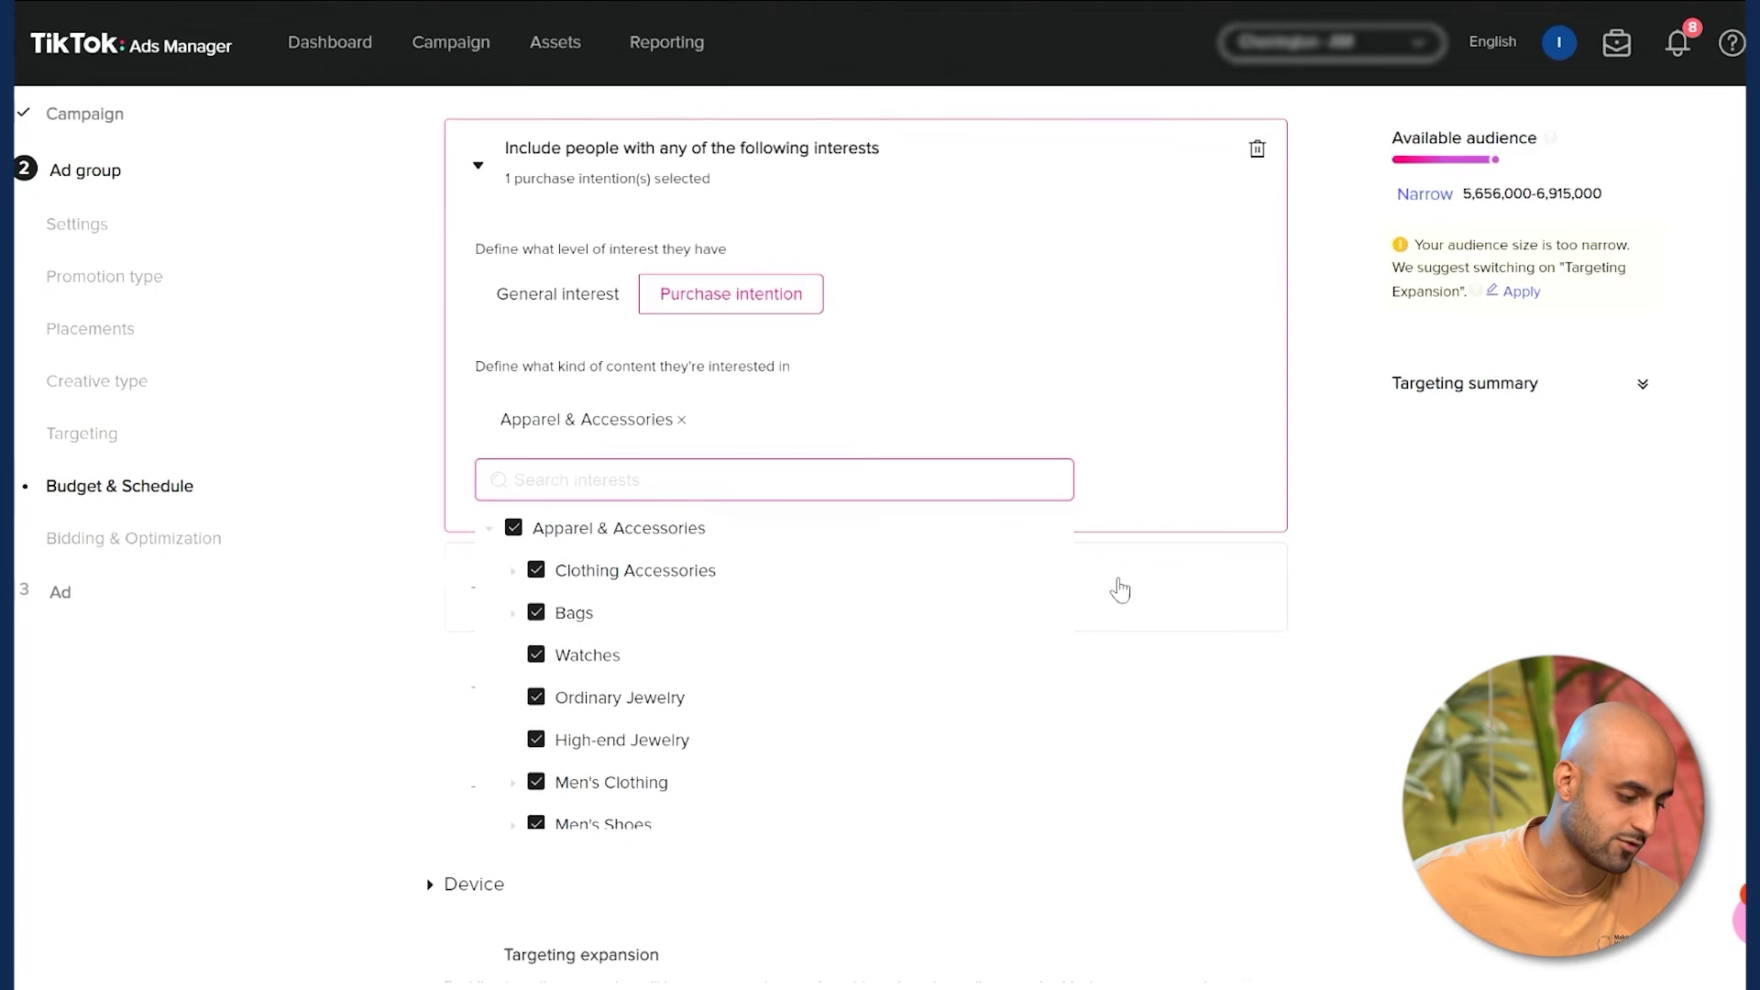
pyautogui.scroll(-3, 696, 573)
pyautogui.scroll(6, 707, 629)
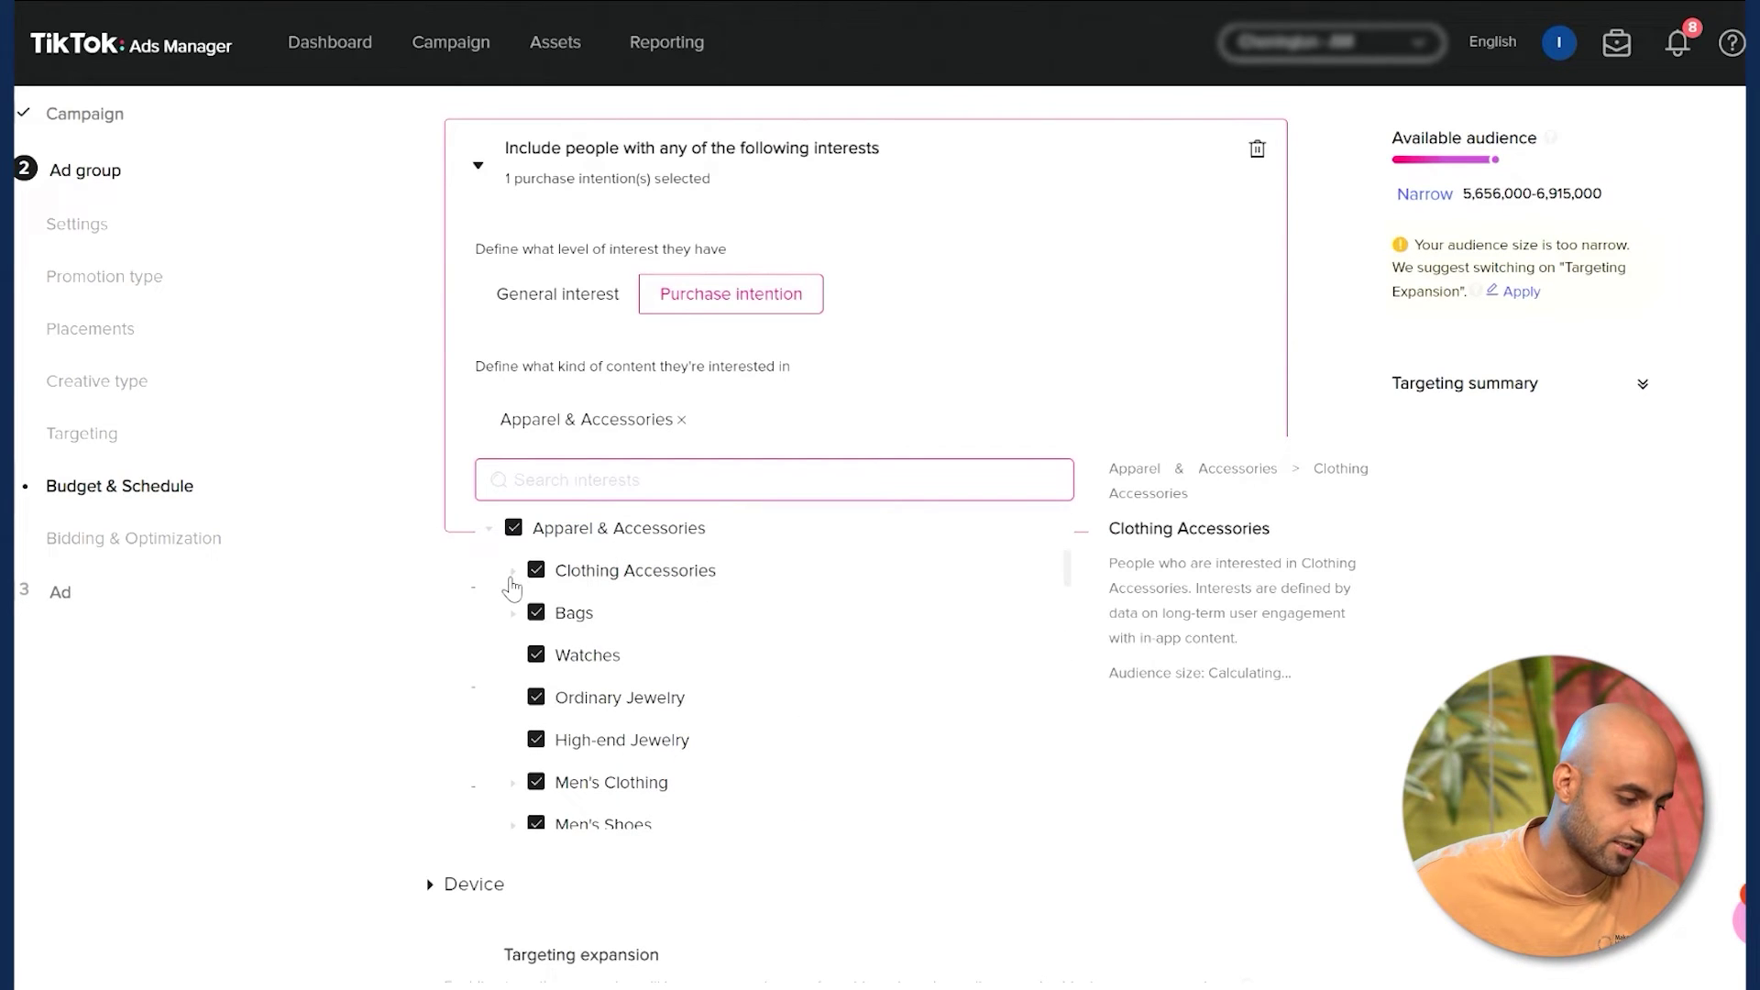
# - Check the subcategories under Clothing Accessories, and deselect the whole Apparel & Accessories category
pyautogui.click(513, 572)
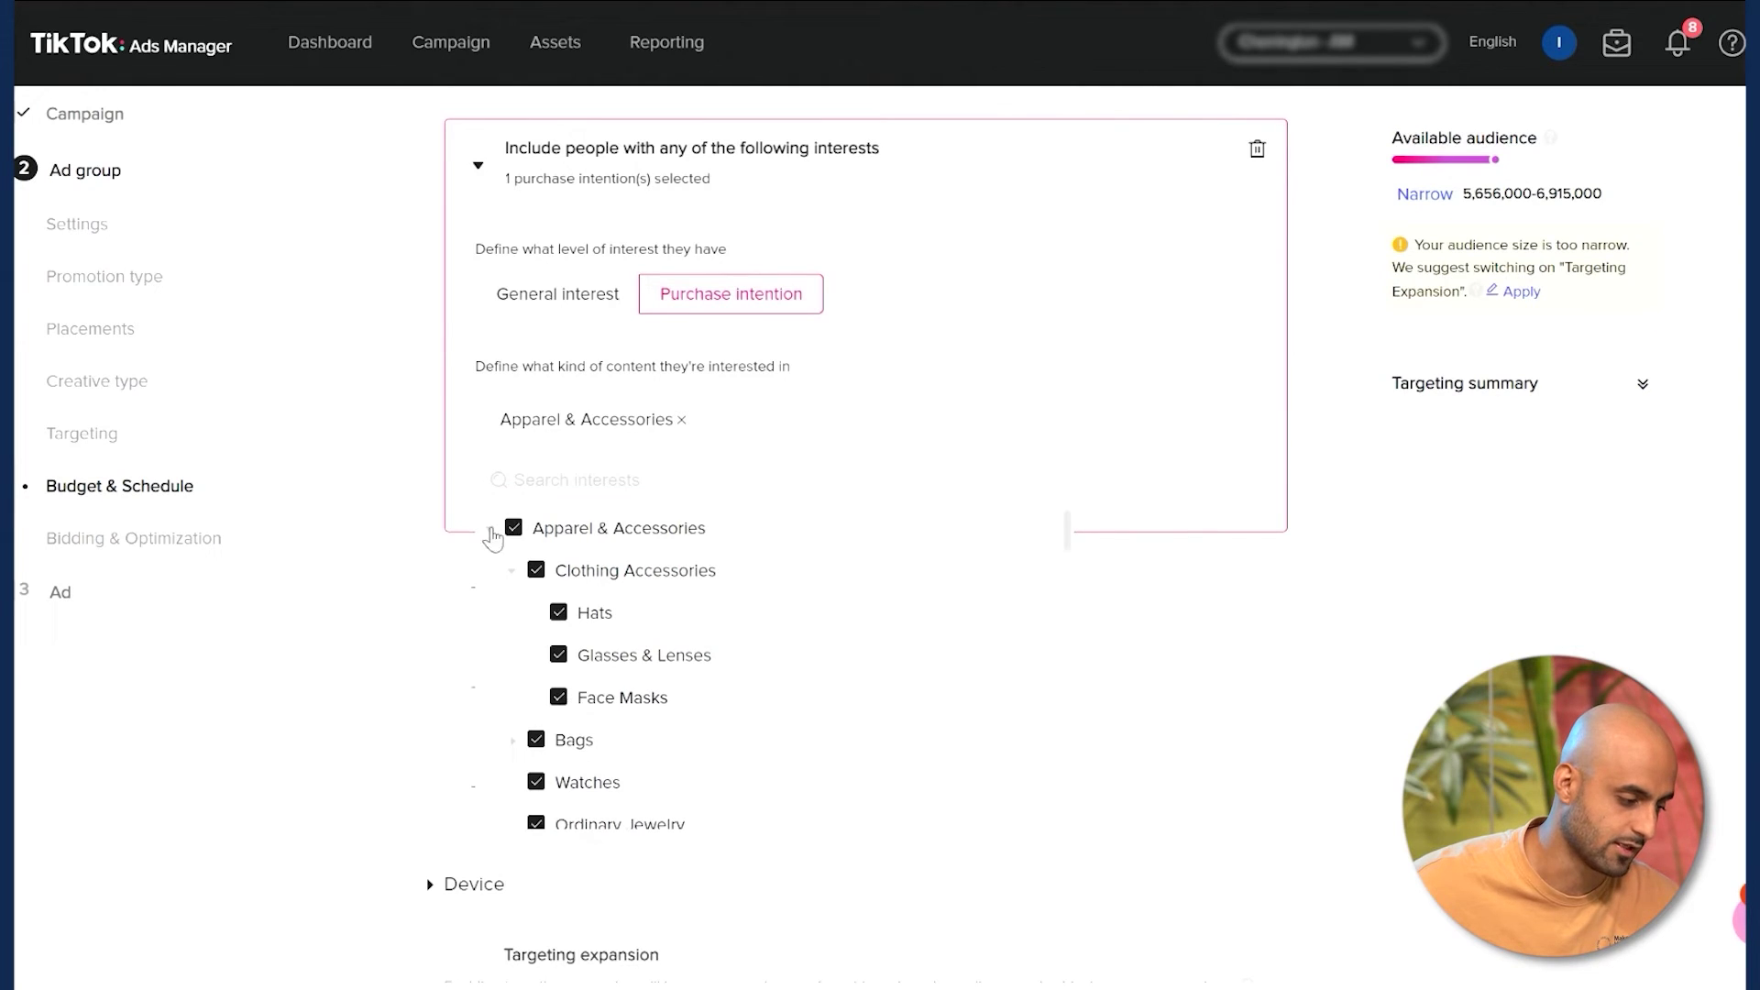
pyautogui.click(512, 571)
pyautogui.click(513, 528)
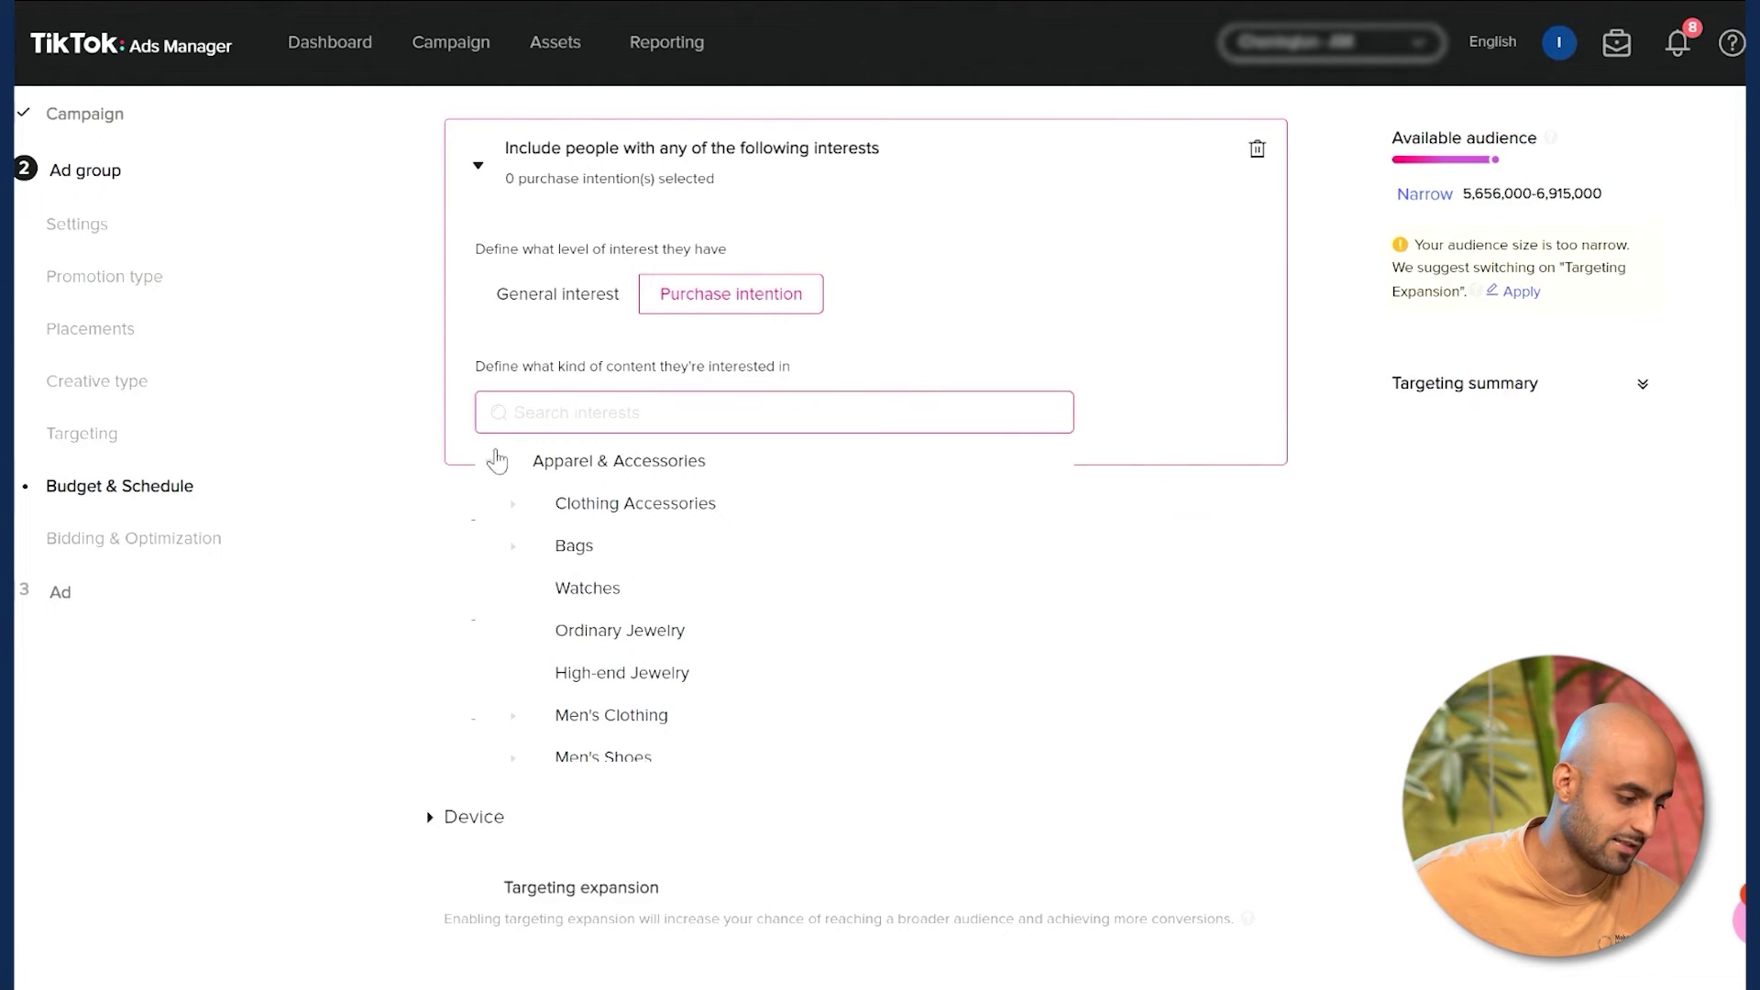
pyautogui.click(492, 462)
pyautogui.click(491, 462)
pyautogui.click(491, 463)
pyautogui.click(491, 462)
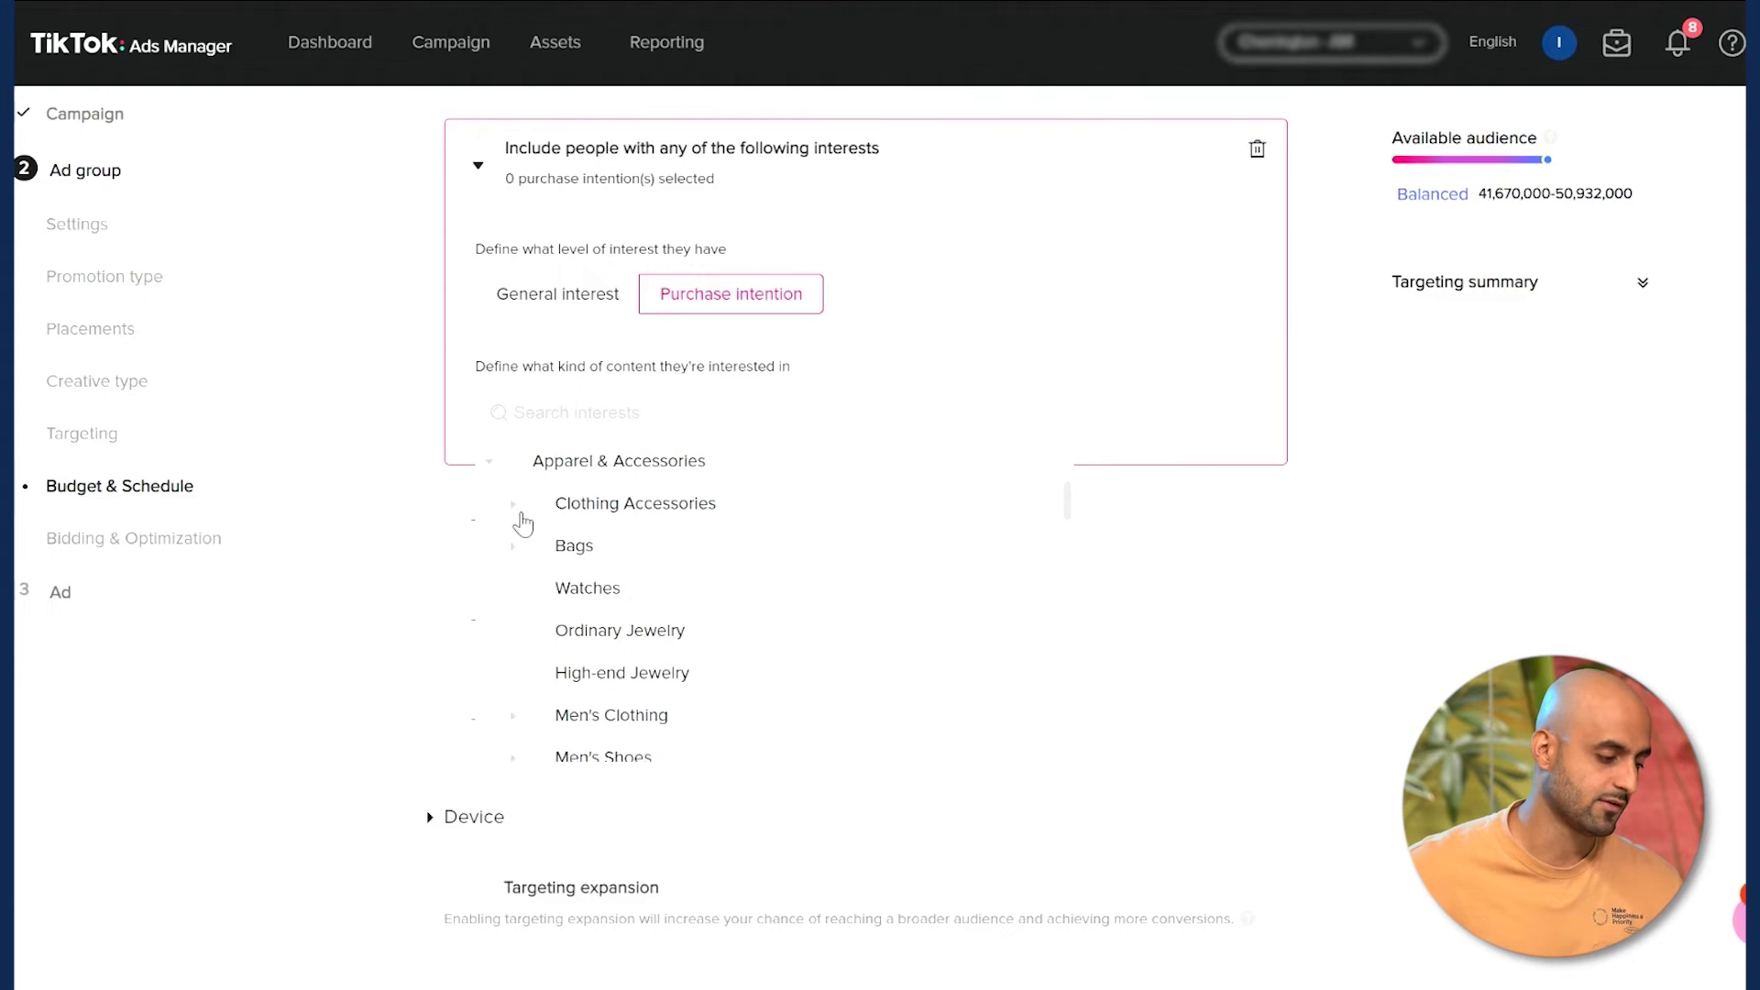
# - Add Hats from Clothing Accessories as a purchase intention and remove it again
pyautogui.click(513, 504)
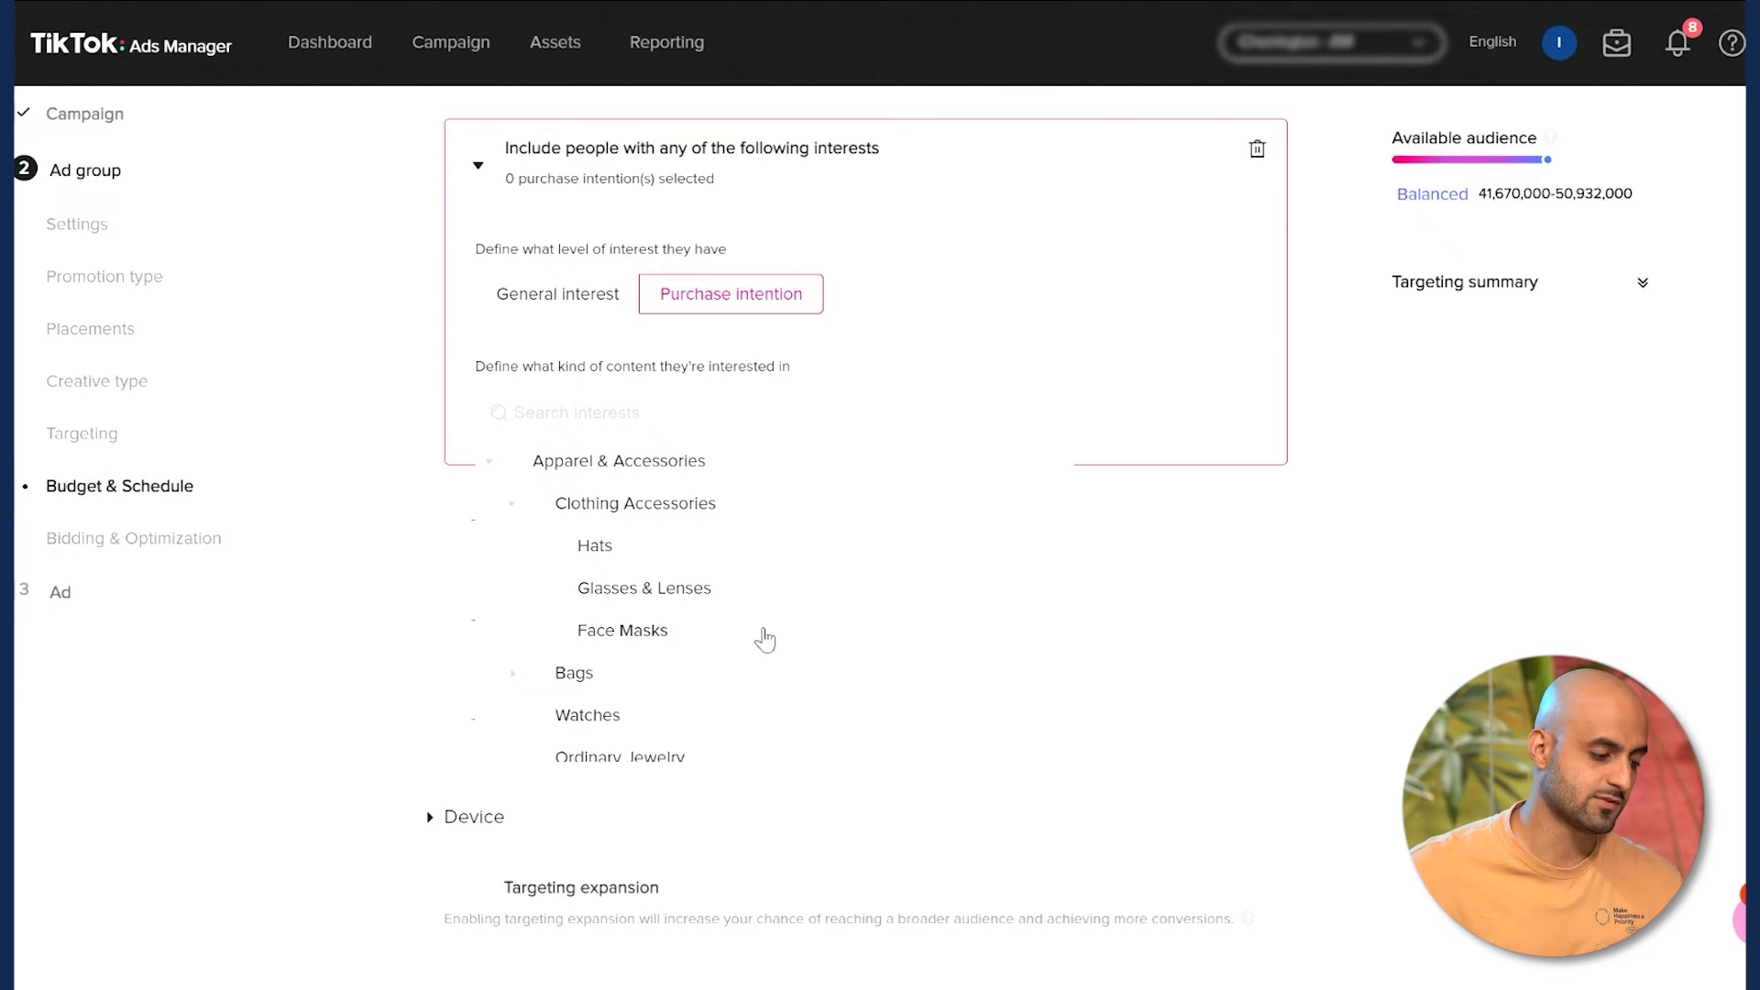
pyautogui.moveTo(574, 550)
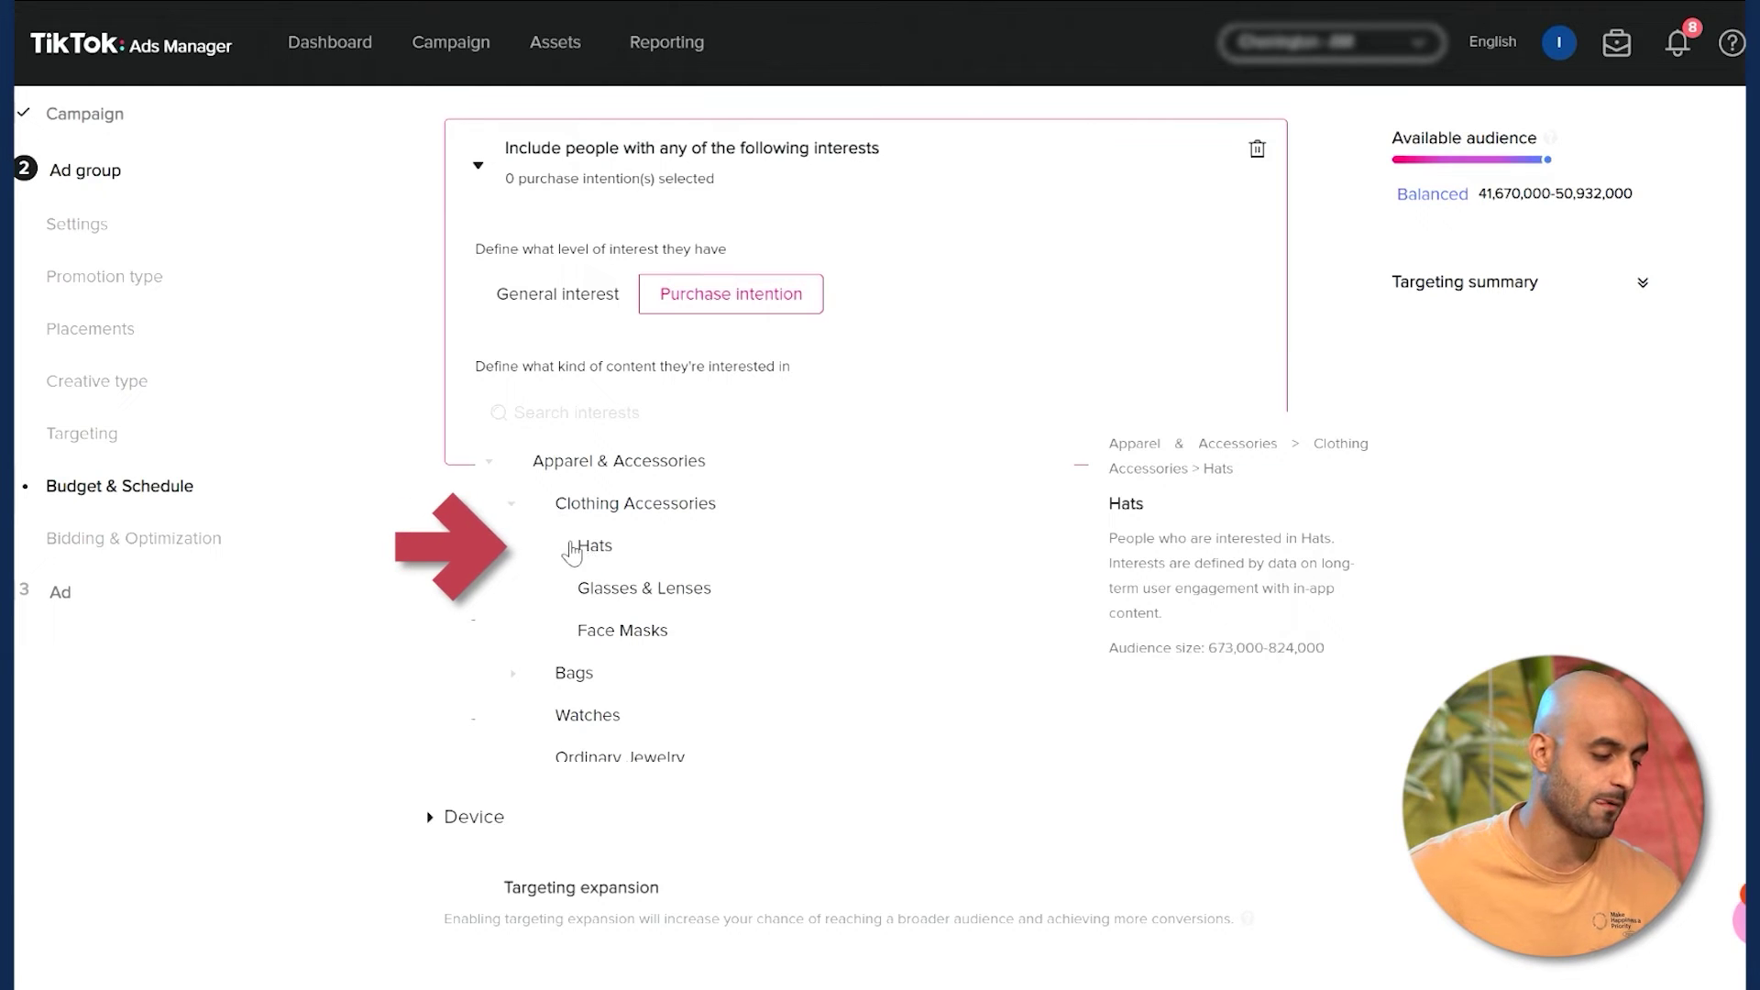
pyautogui.click(576, 548)
pyautogui.click(1431, 444)
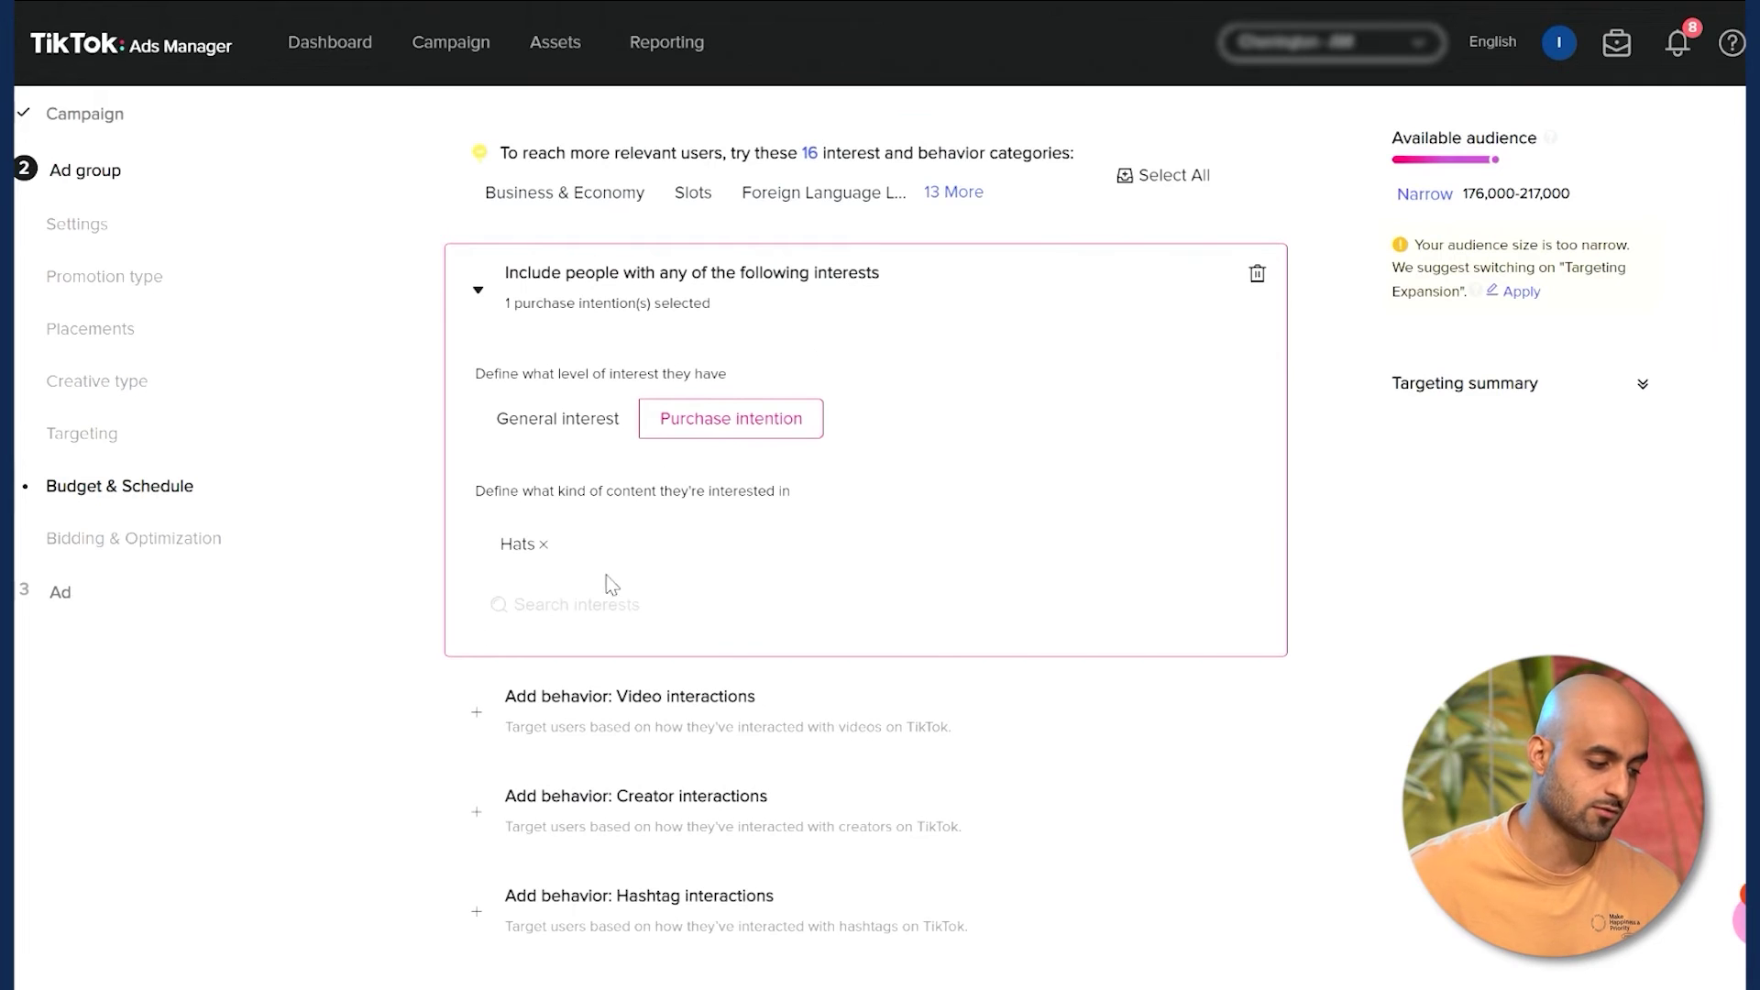
pyautogui.scroll(-1, 656, 491)
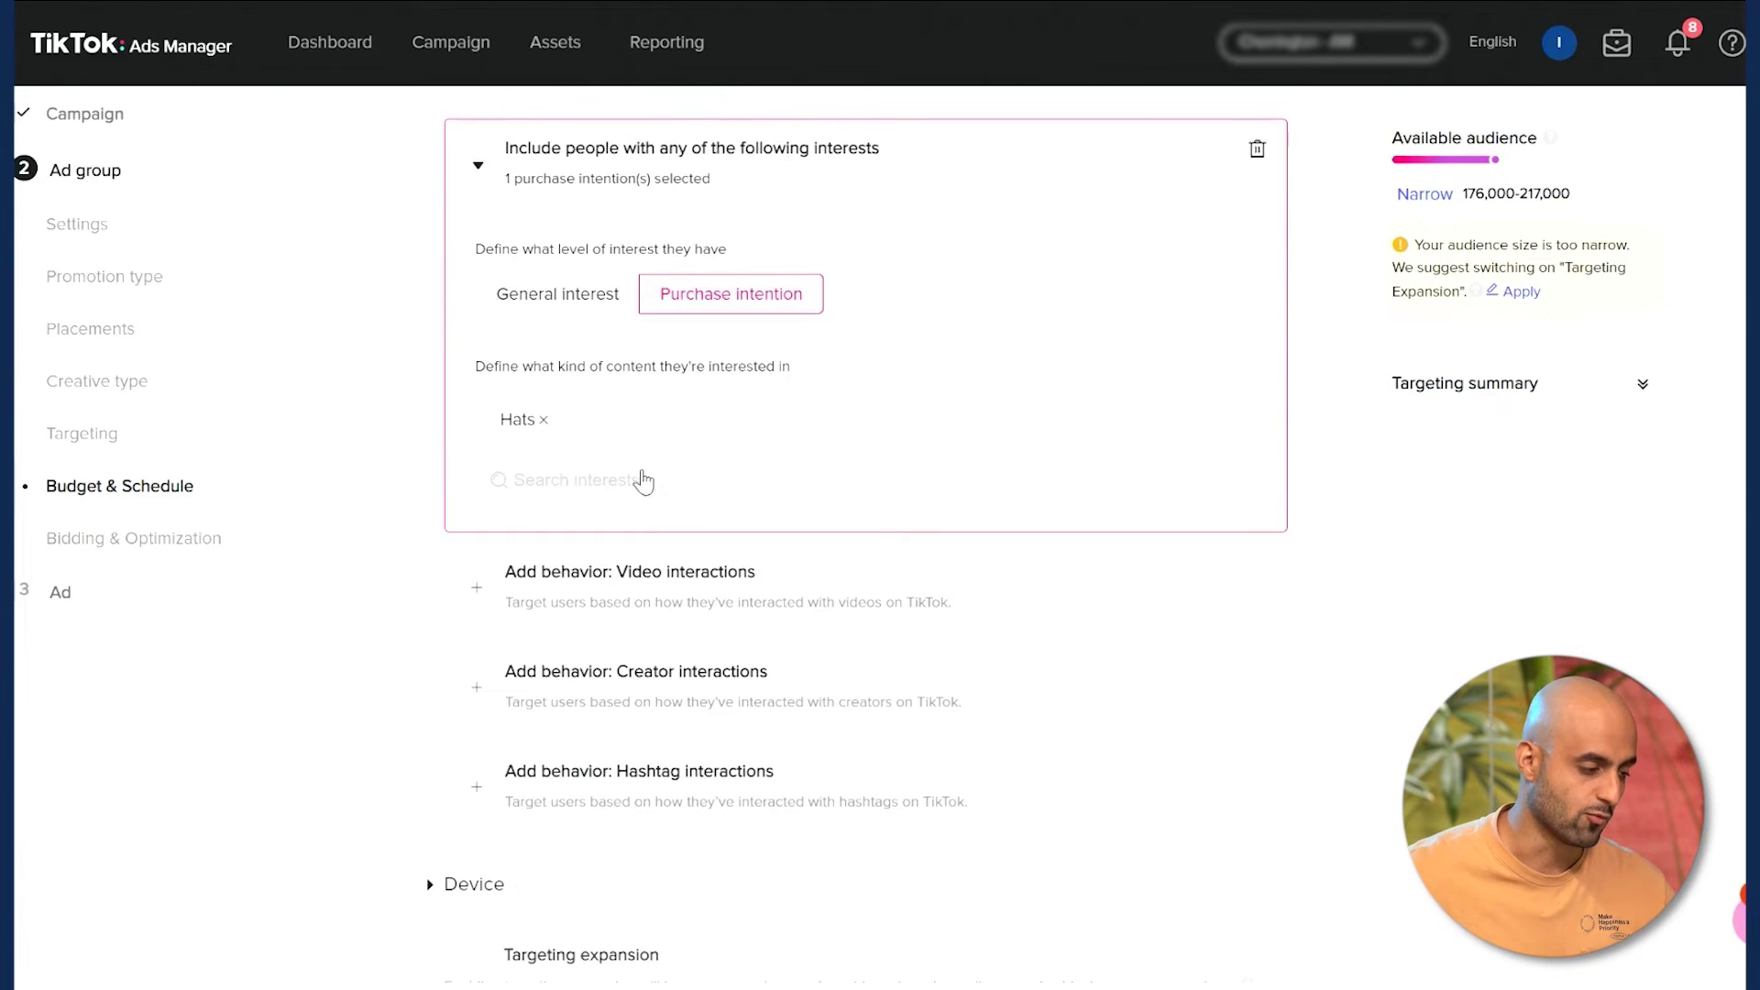
pyautogui.click(543, 419)
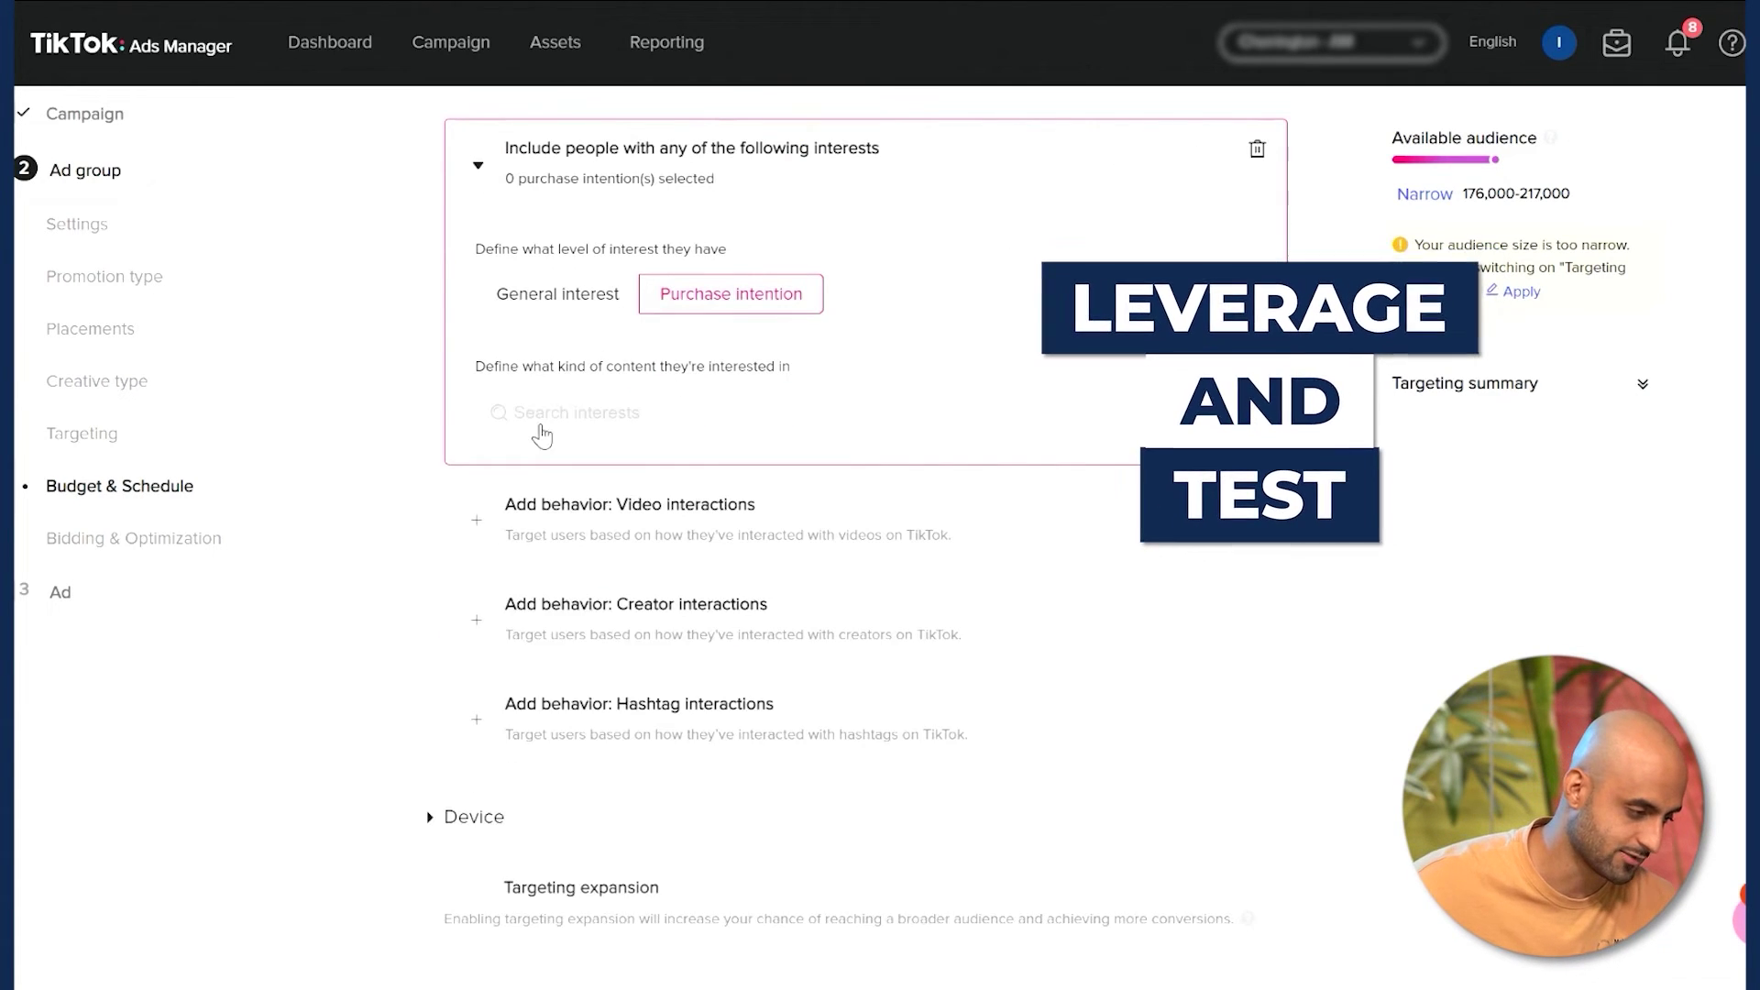
# - Reopen the purchase intention categories and include Hats, found under Apparel & Accessories > Clothing Accessories
pyautogui.click(576, 419)
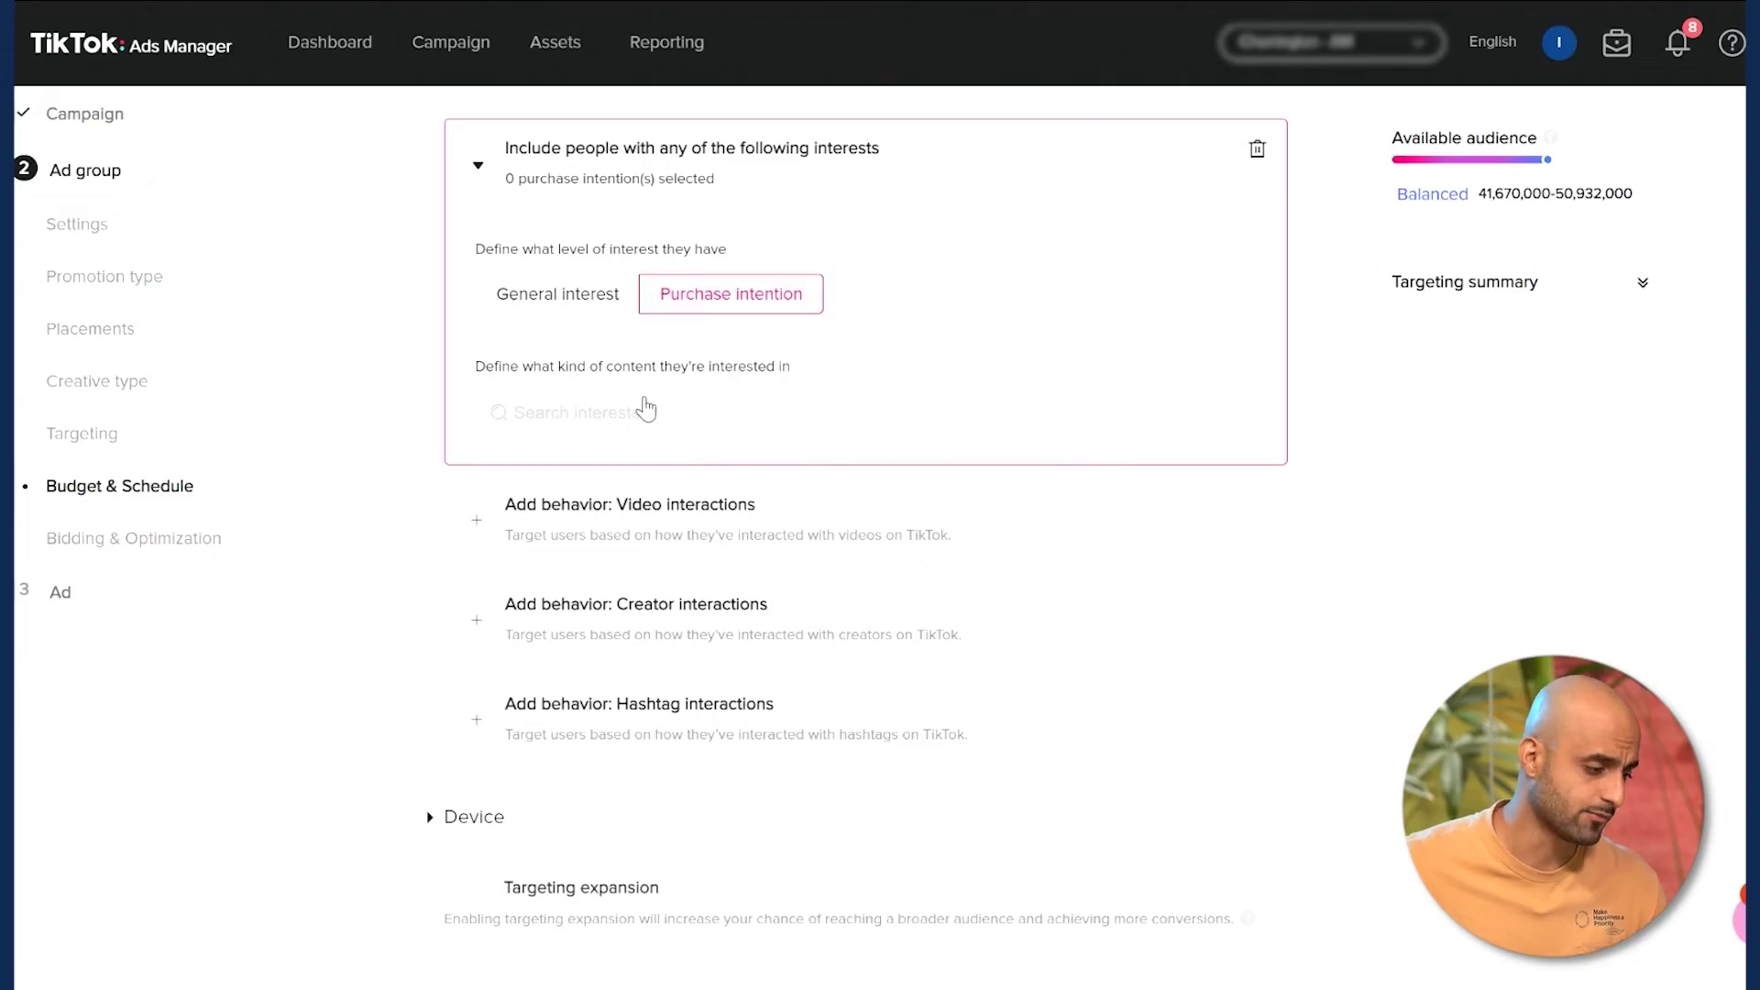
pyautogui.click(645, 411)
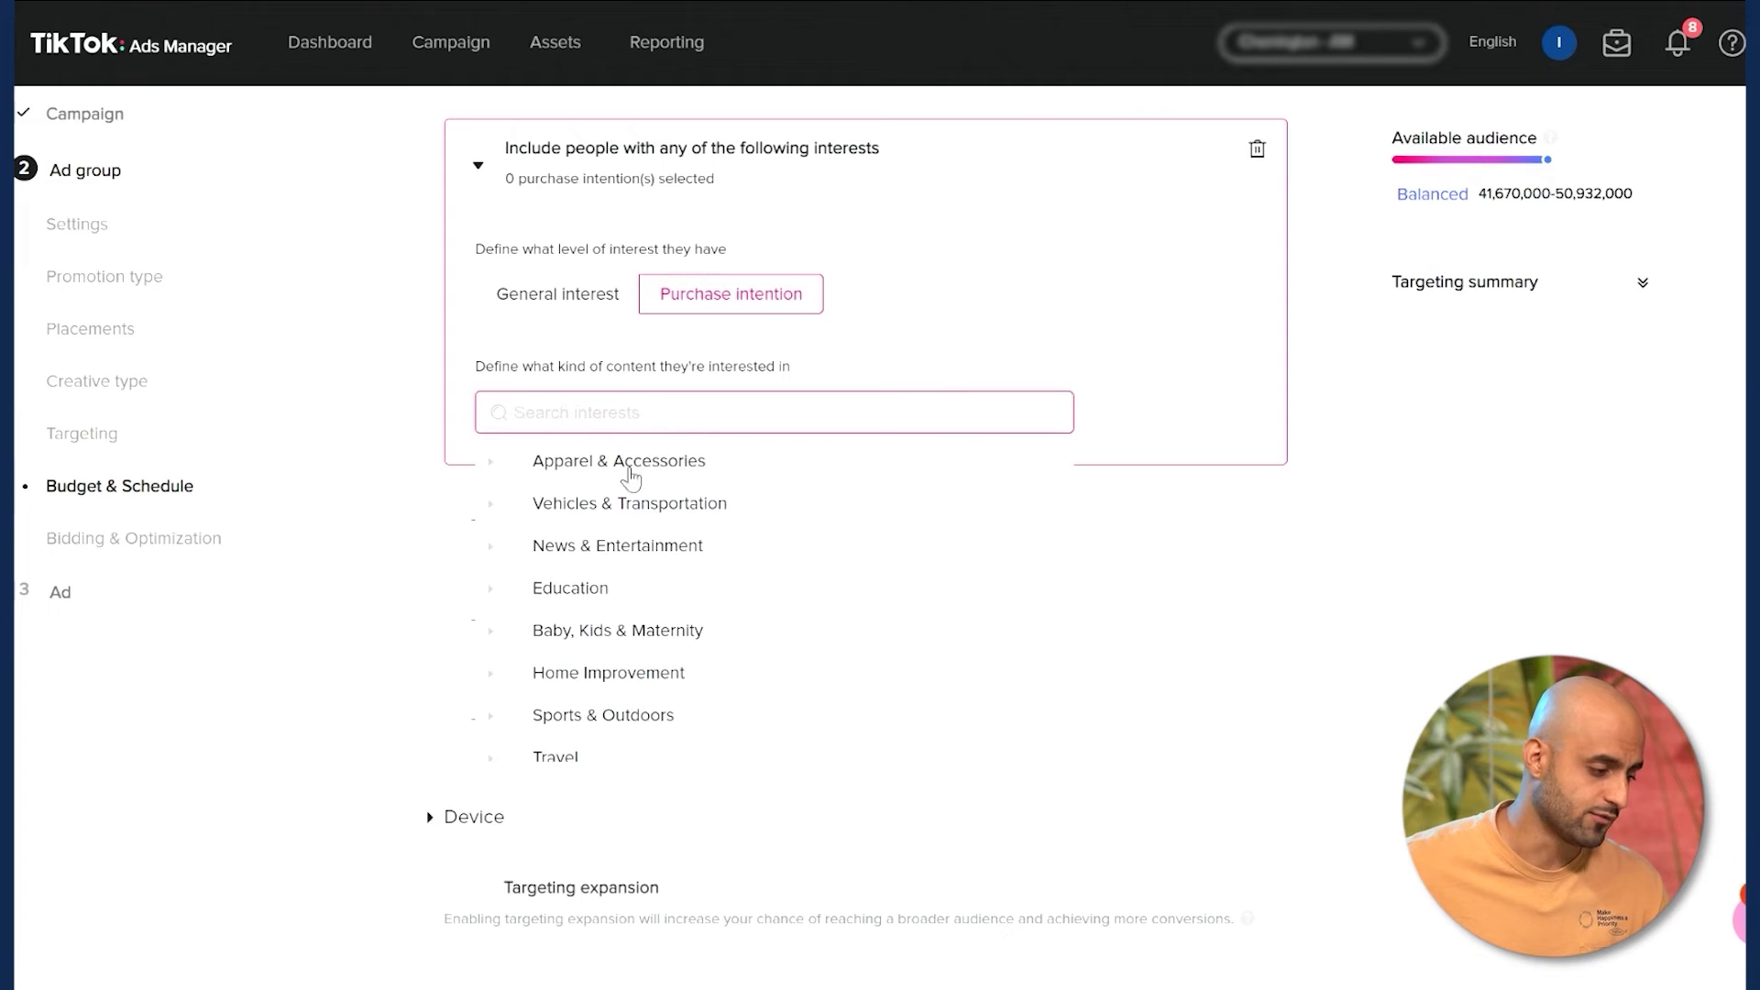
pyautogui.click(492, 463)
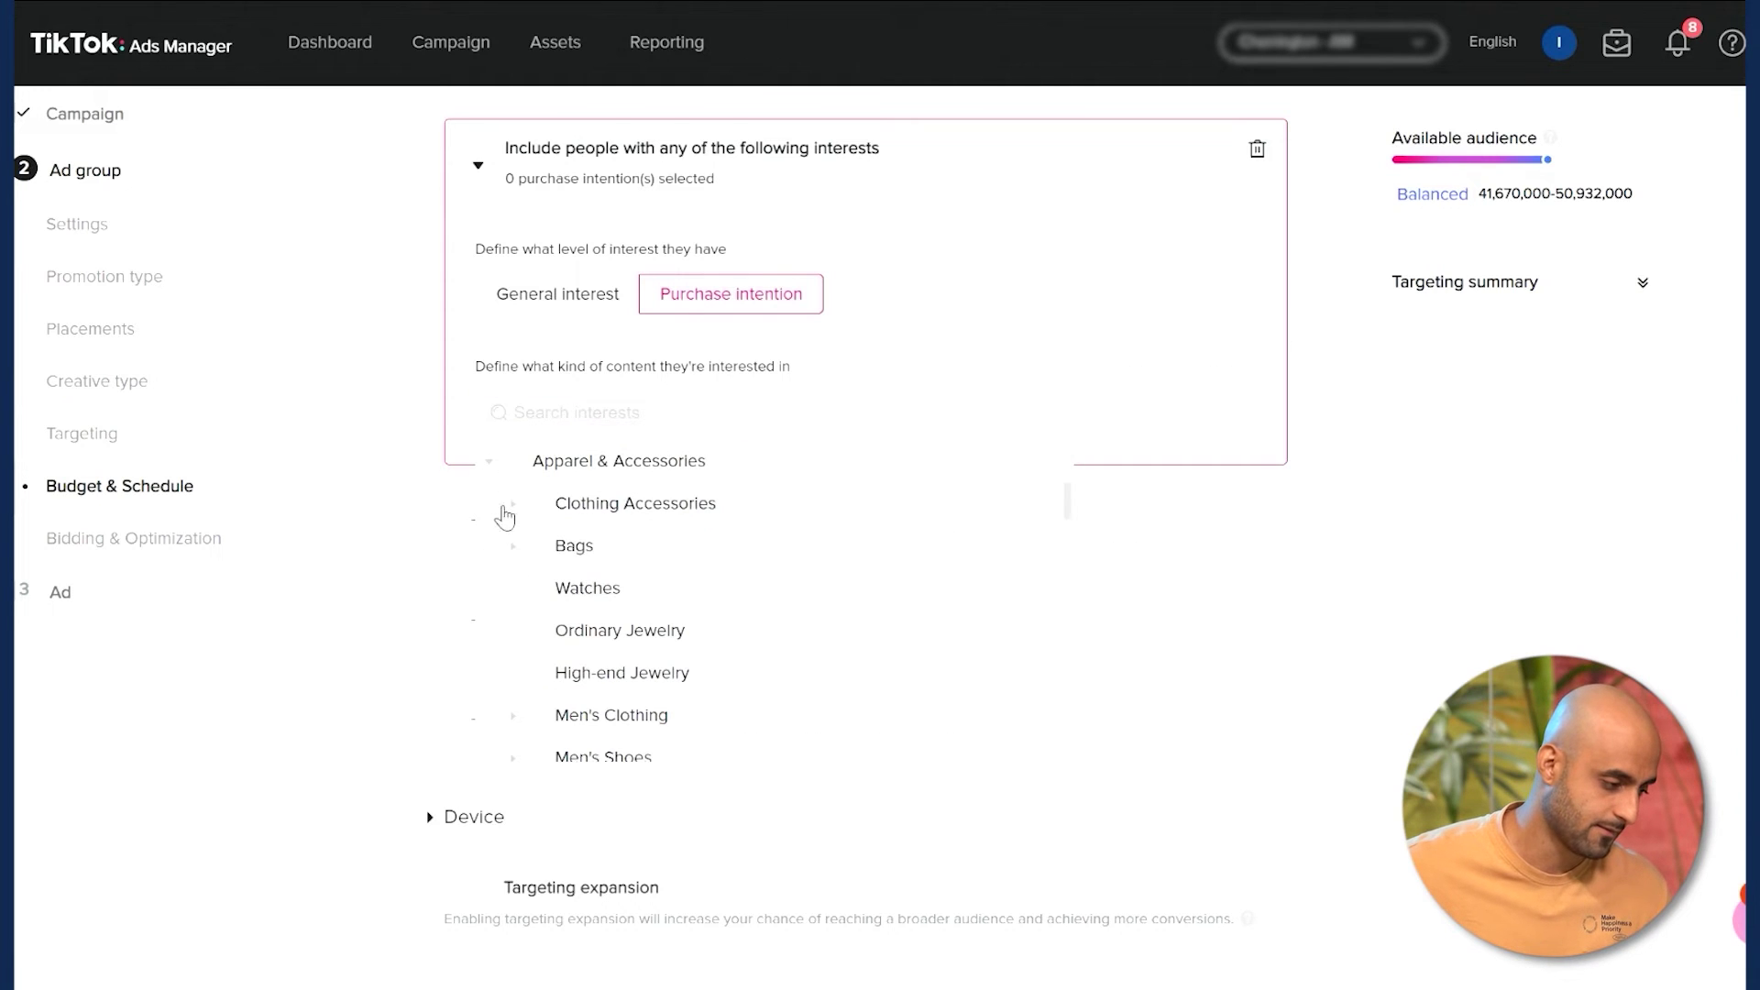
pyautogui.click(537, 463)
pyautogui.click(488, 464)
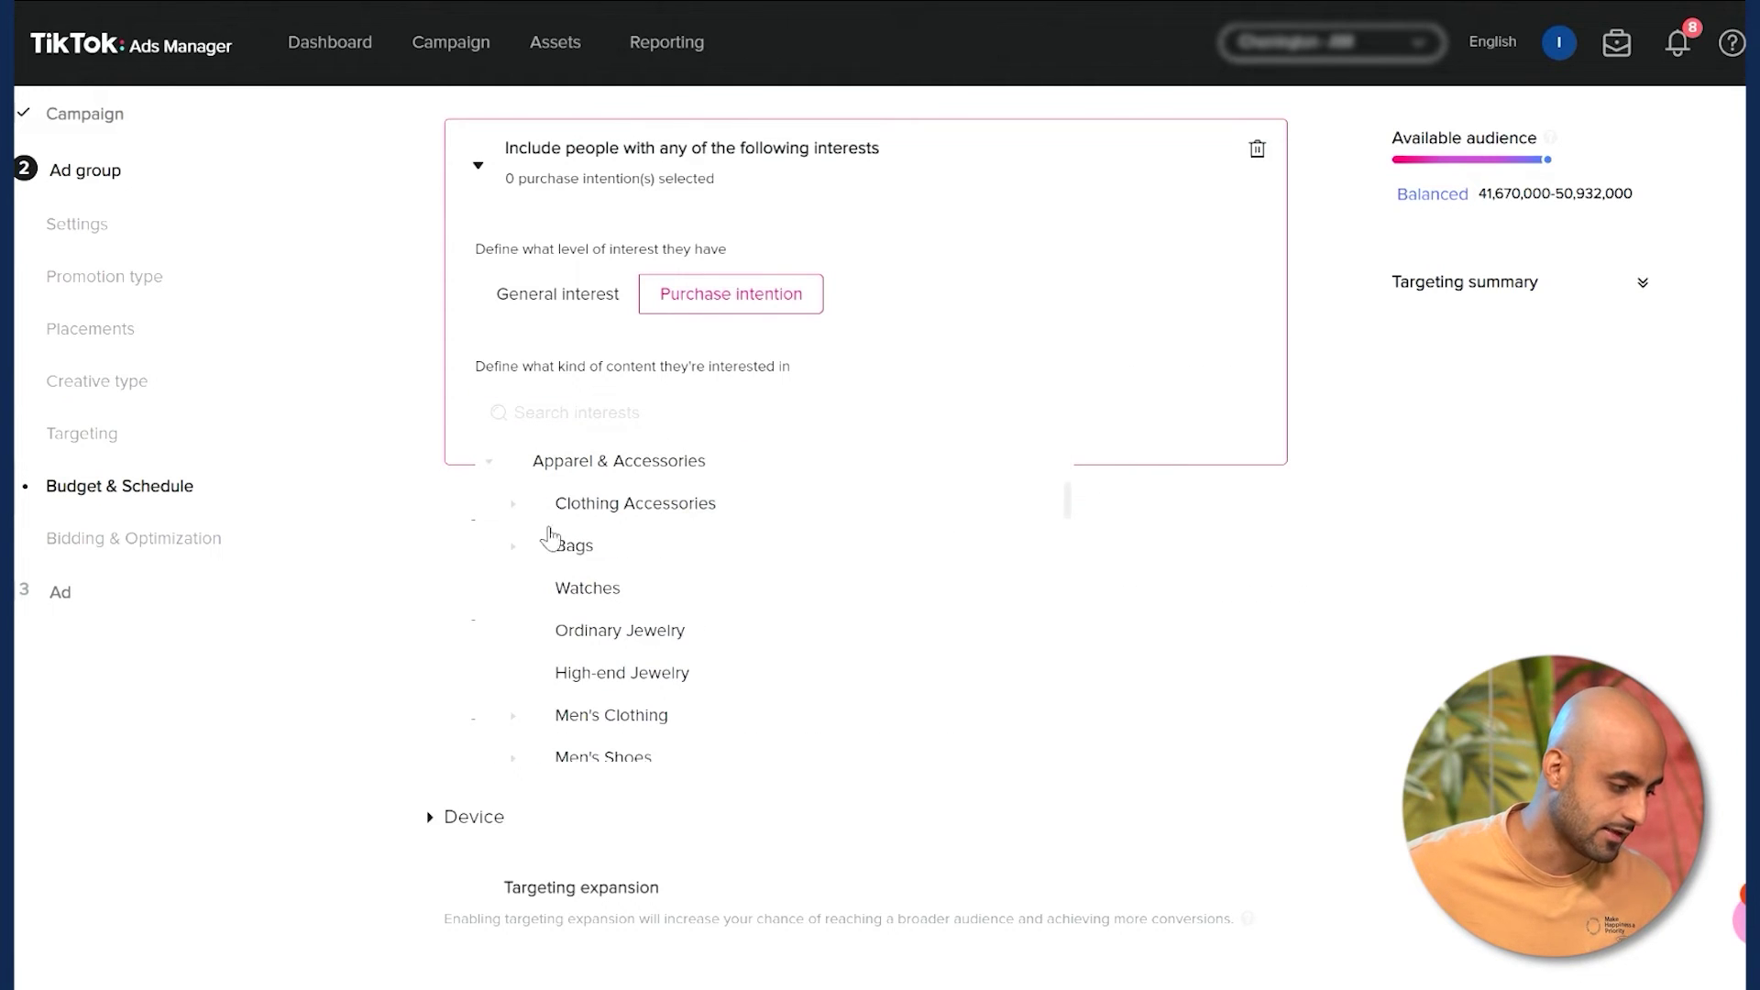
pyautogui.click(512, 505)
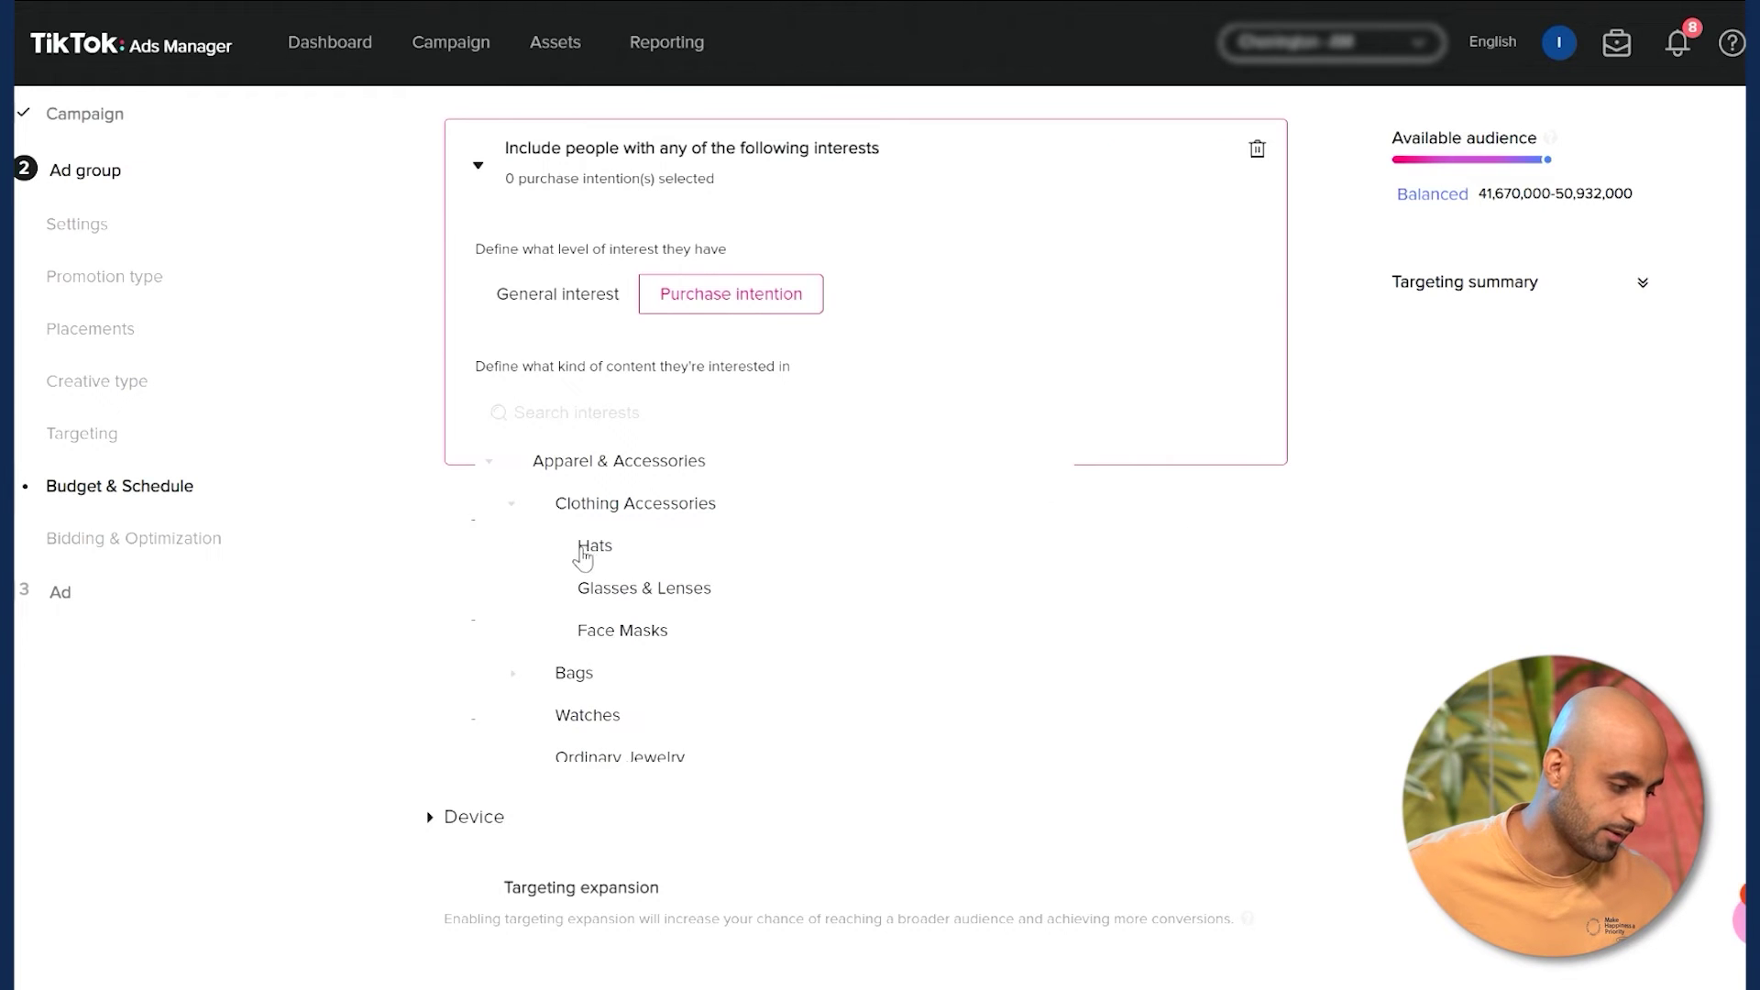
pyautogui.click(559, 543)
pyautogui.click(1203, 335)
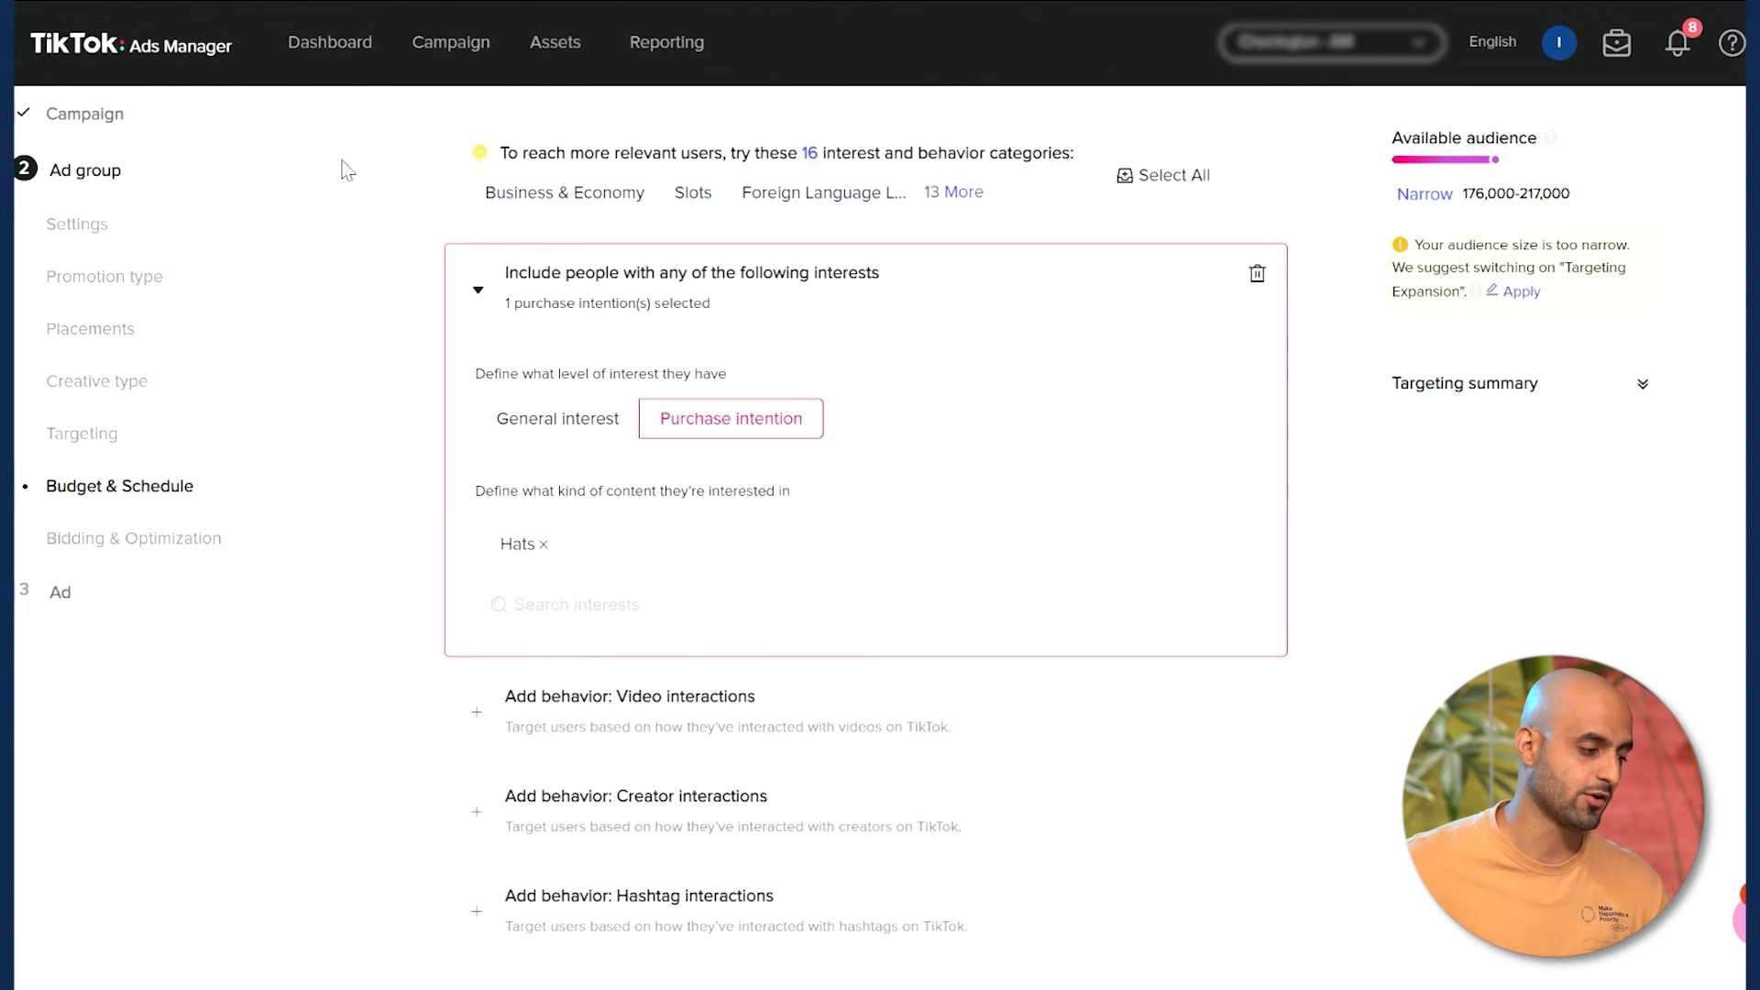
# - Collapse the interest settings and add the 25-34 age range to the ad group's targeting
pyautogui.click(486, 295)
pyautogui.scroll(3, 1030, 640)
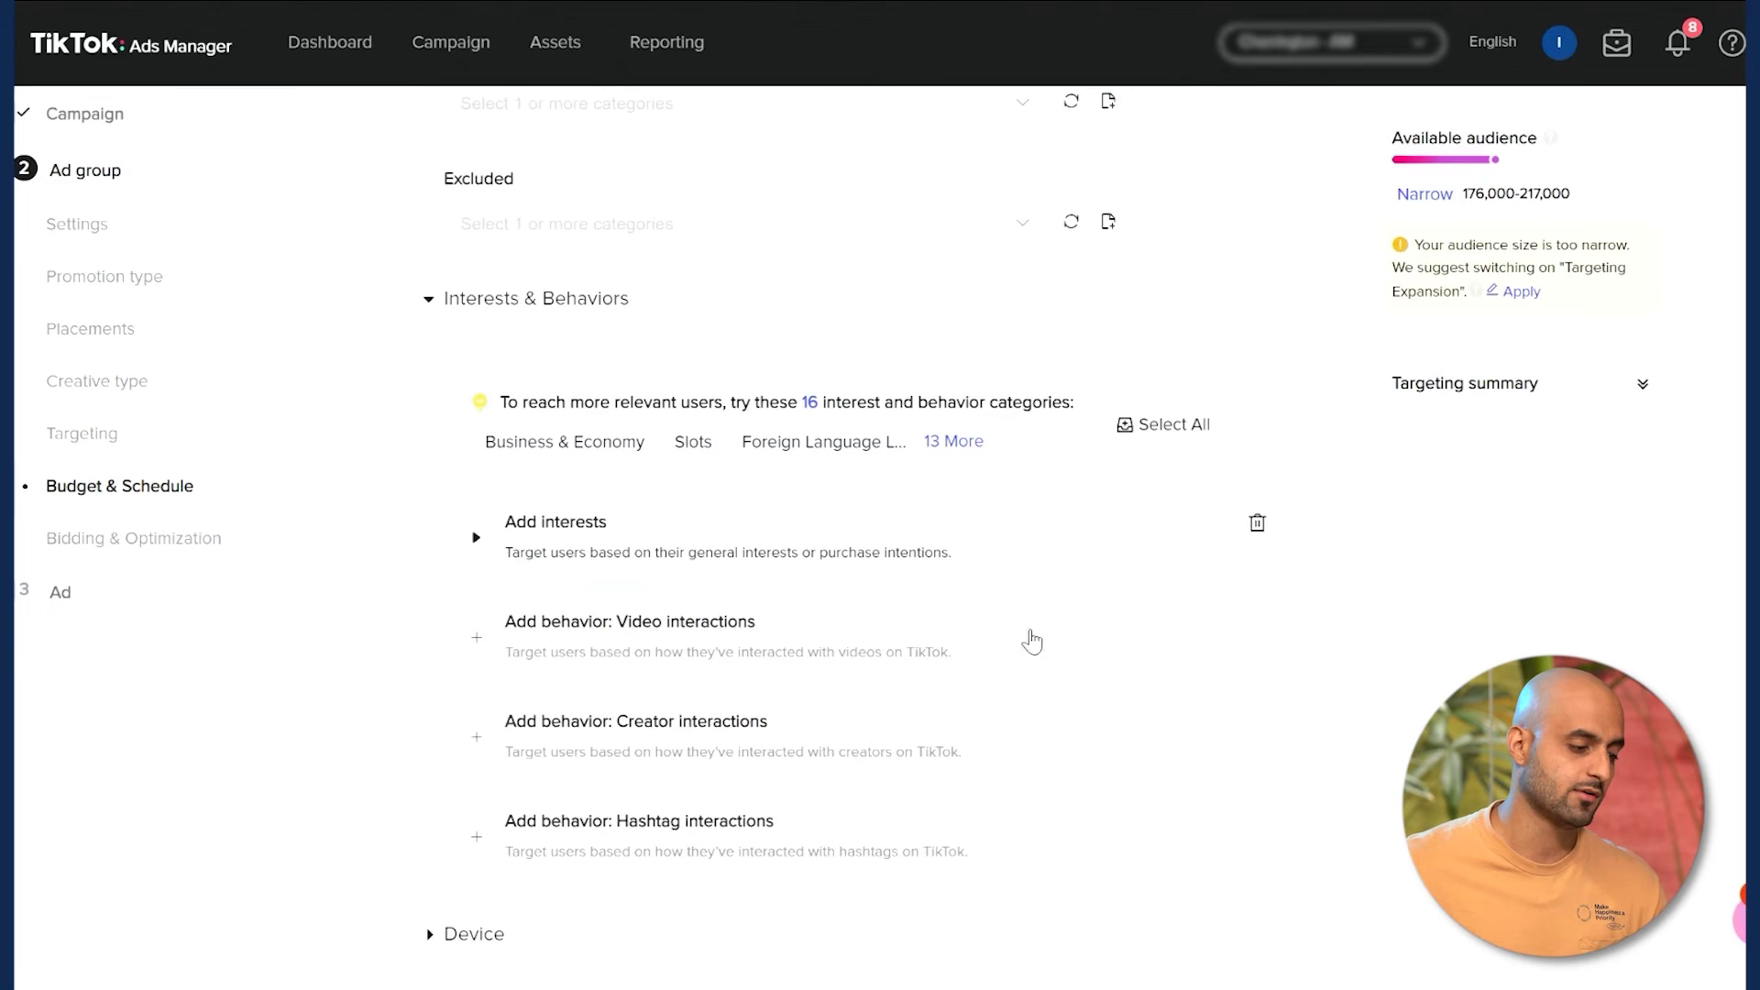
pyautogui.scroll(5, 1260, 469)
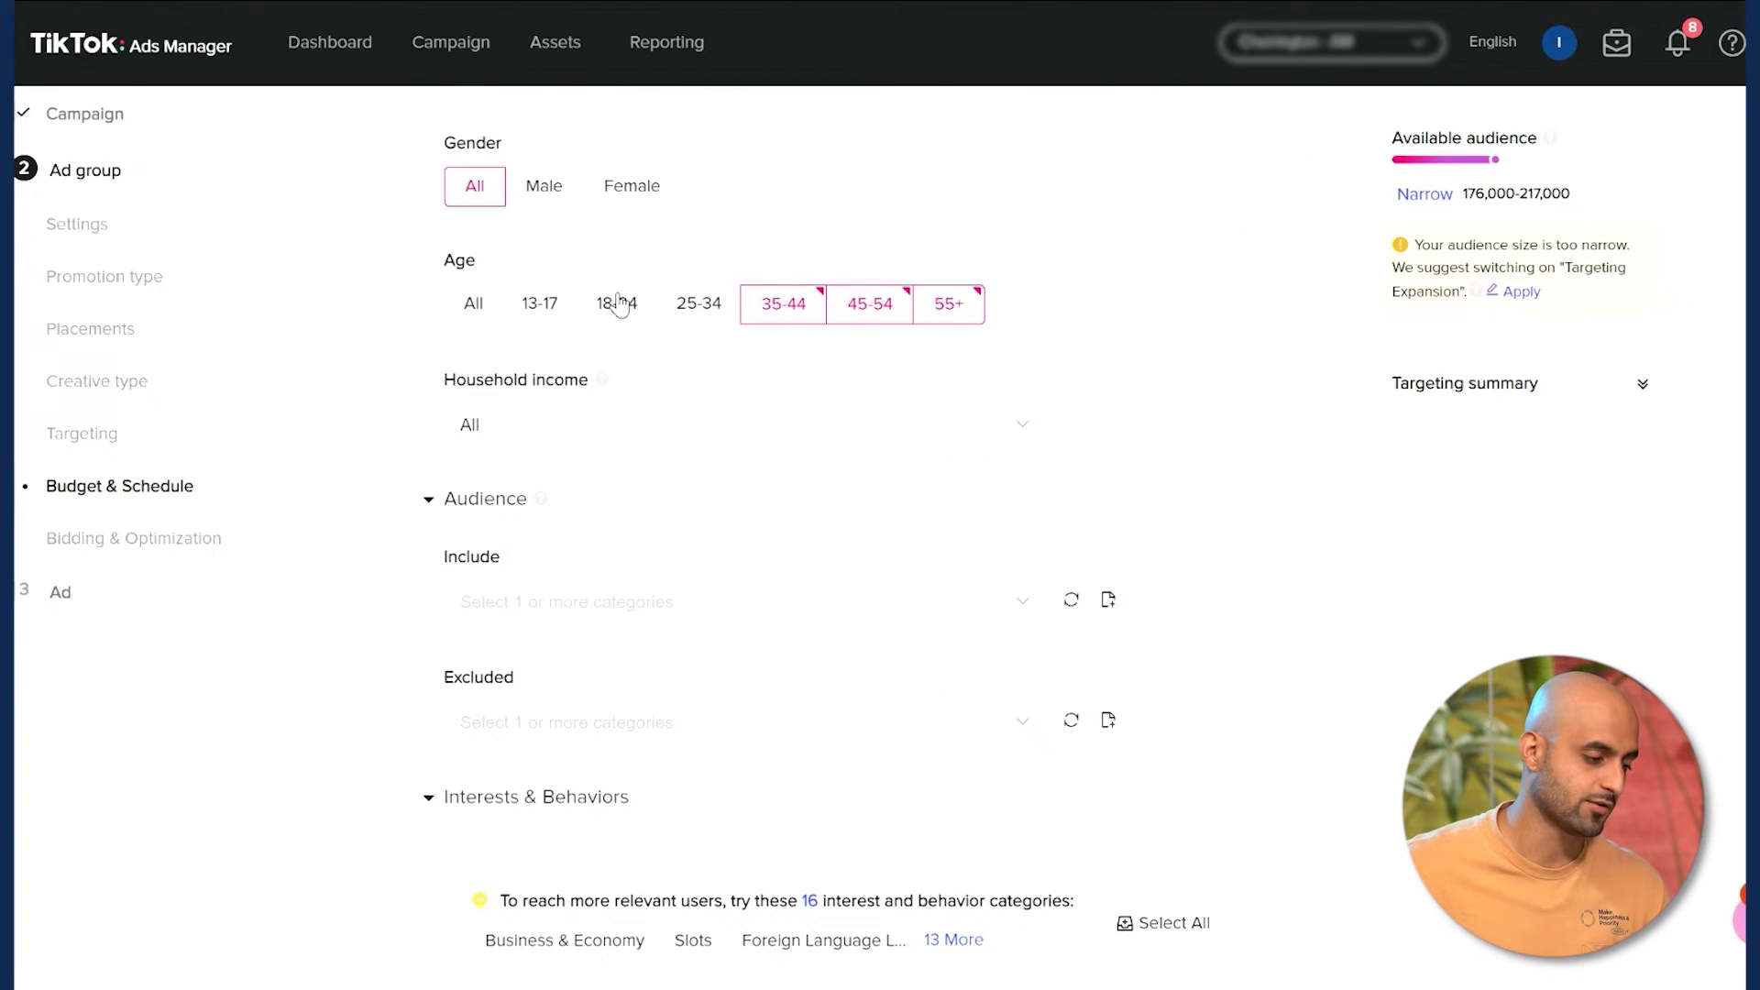
pyautogui.click(703, 313)
pyautogui.scroll(-7, 1036, 348)
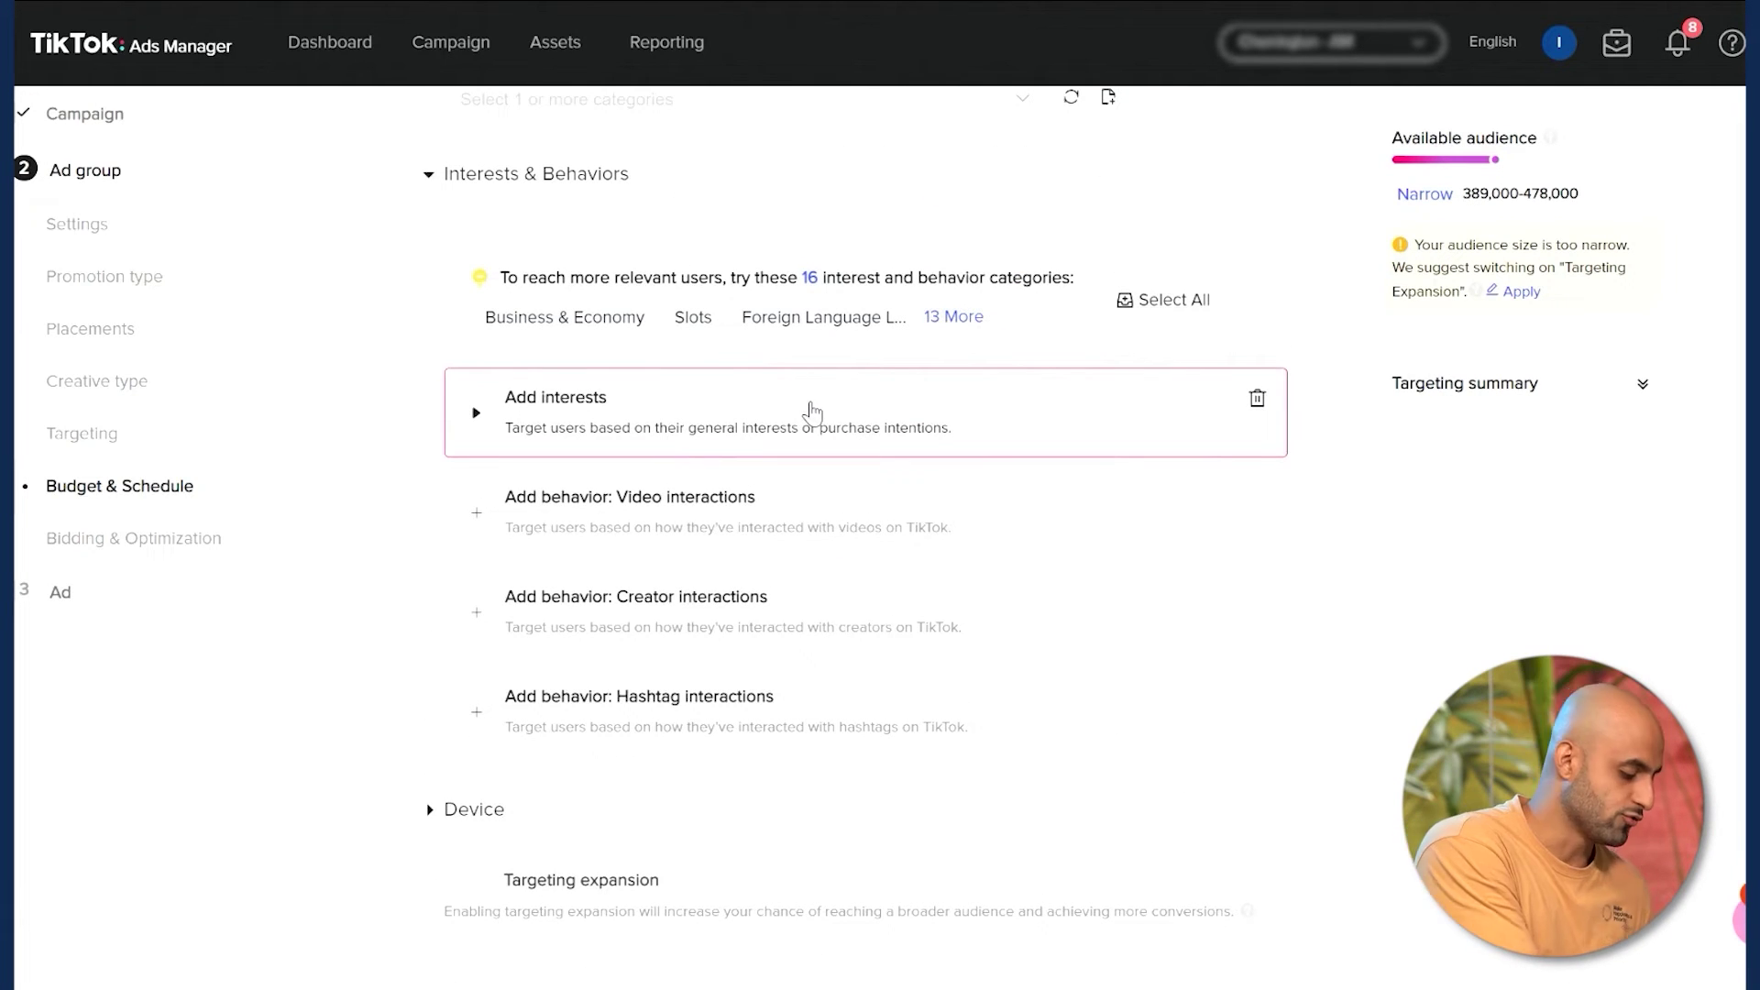
# - Reopen the interest settings, remove the Hats purchase intention and close the interest targeting
pyautogui.click(465, 422)
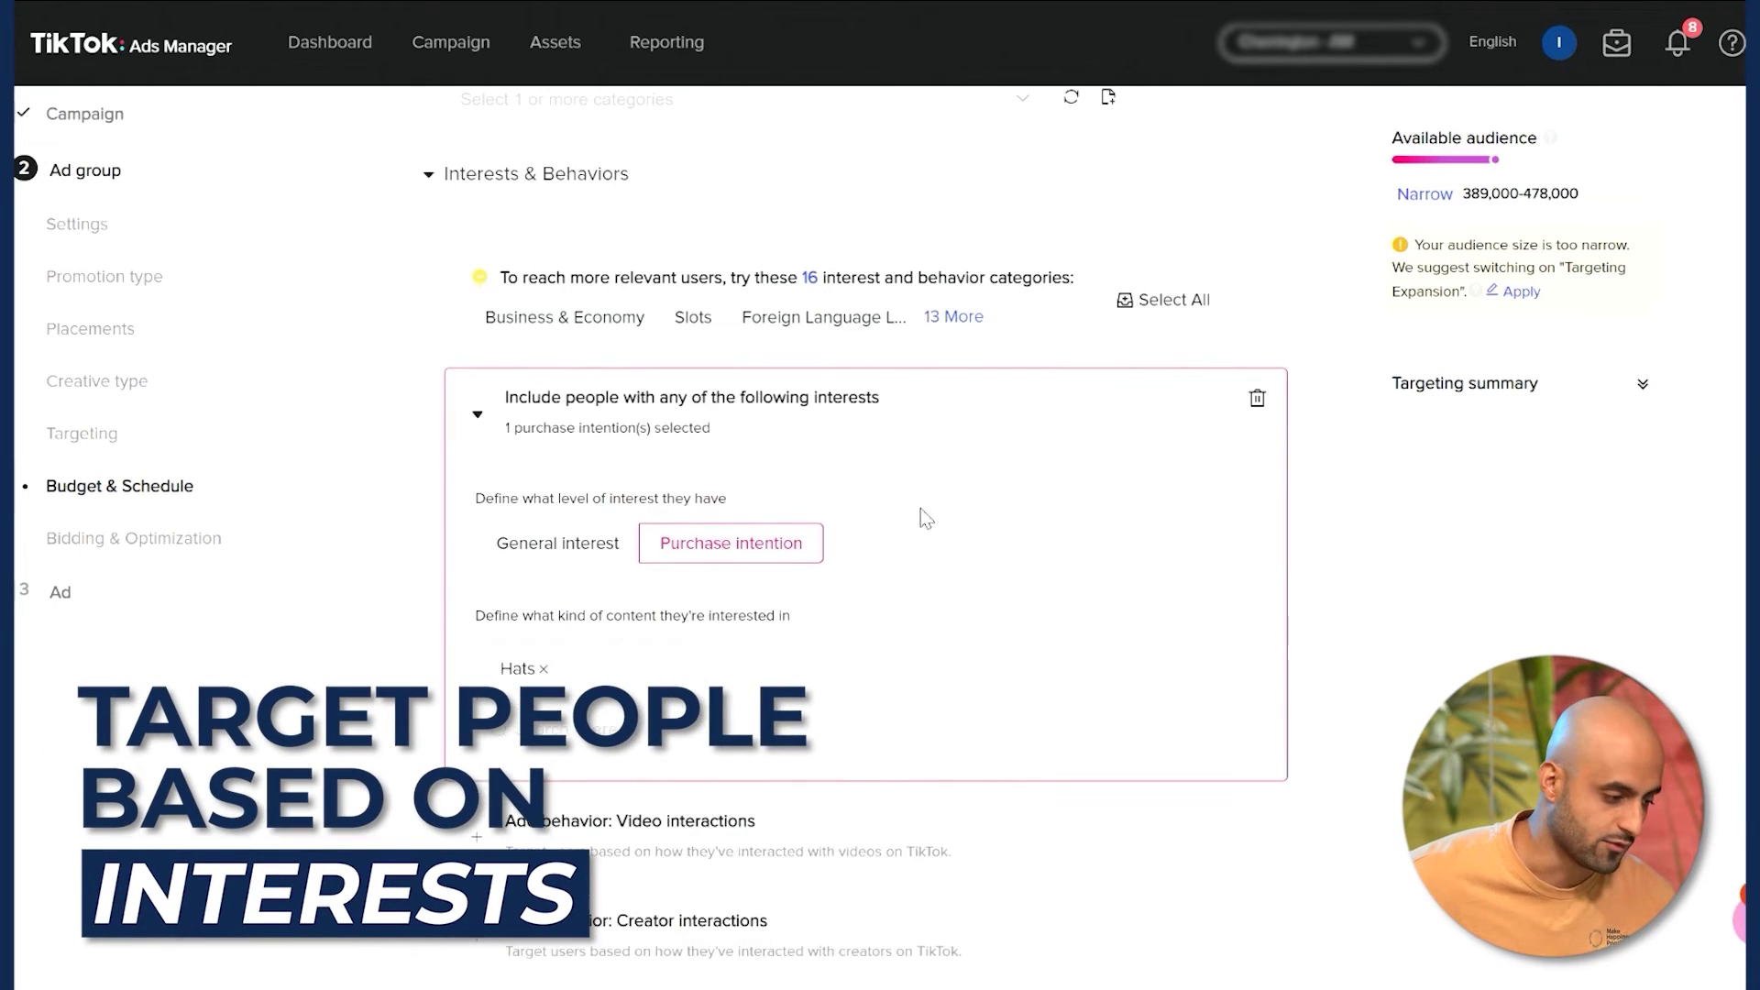
pyautogui.scroll(-3, 935, 532)
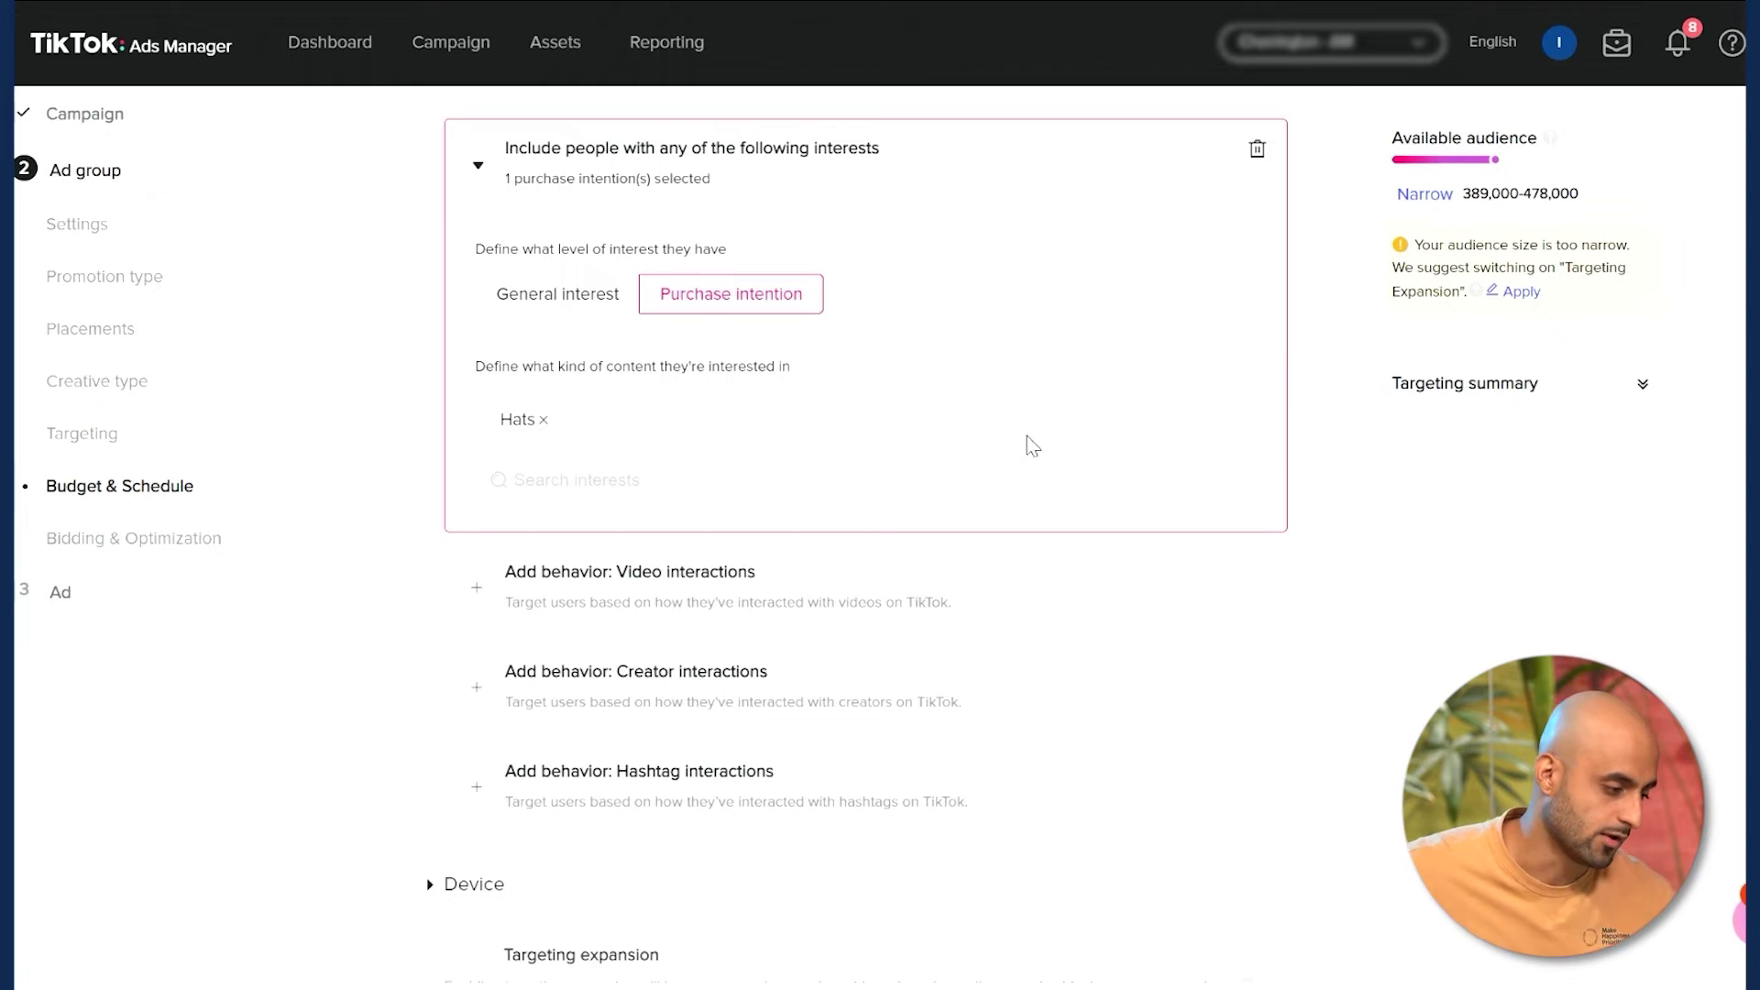
pyautogui.click(543, 420)
pyautogui.click(479, 167)
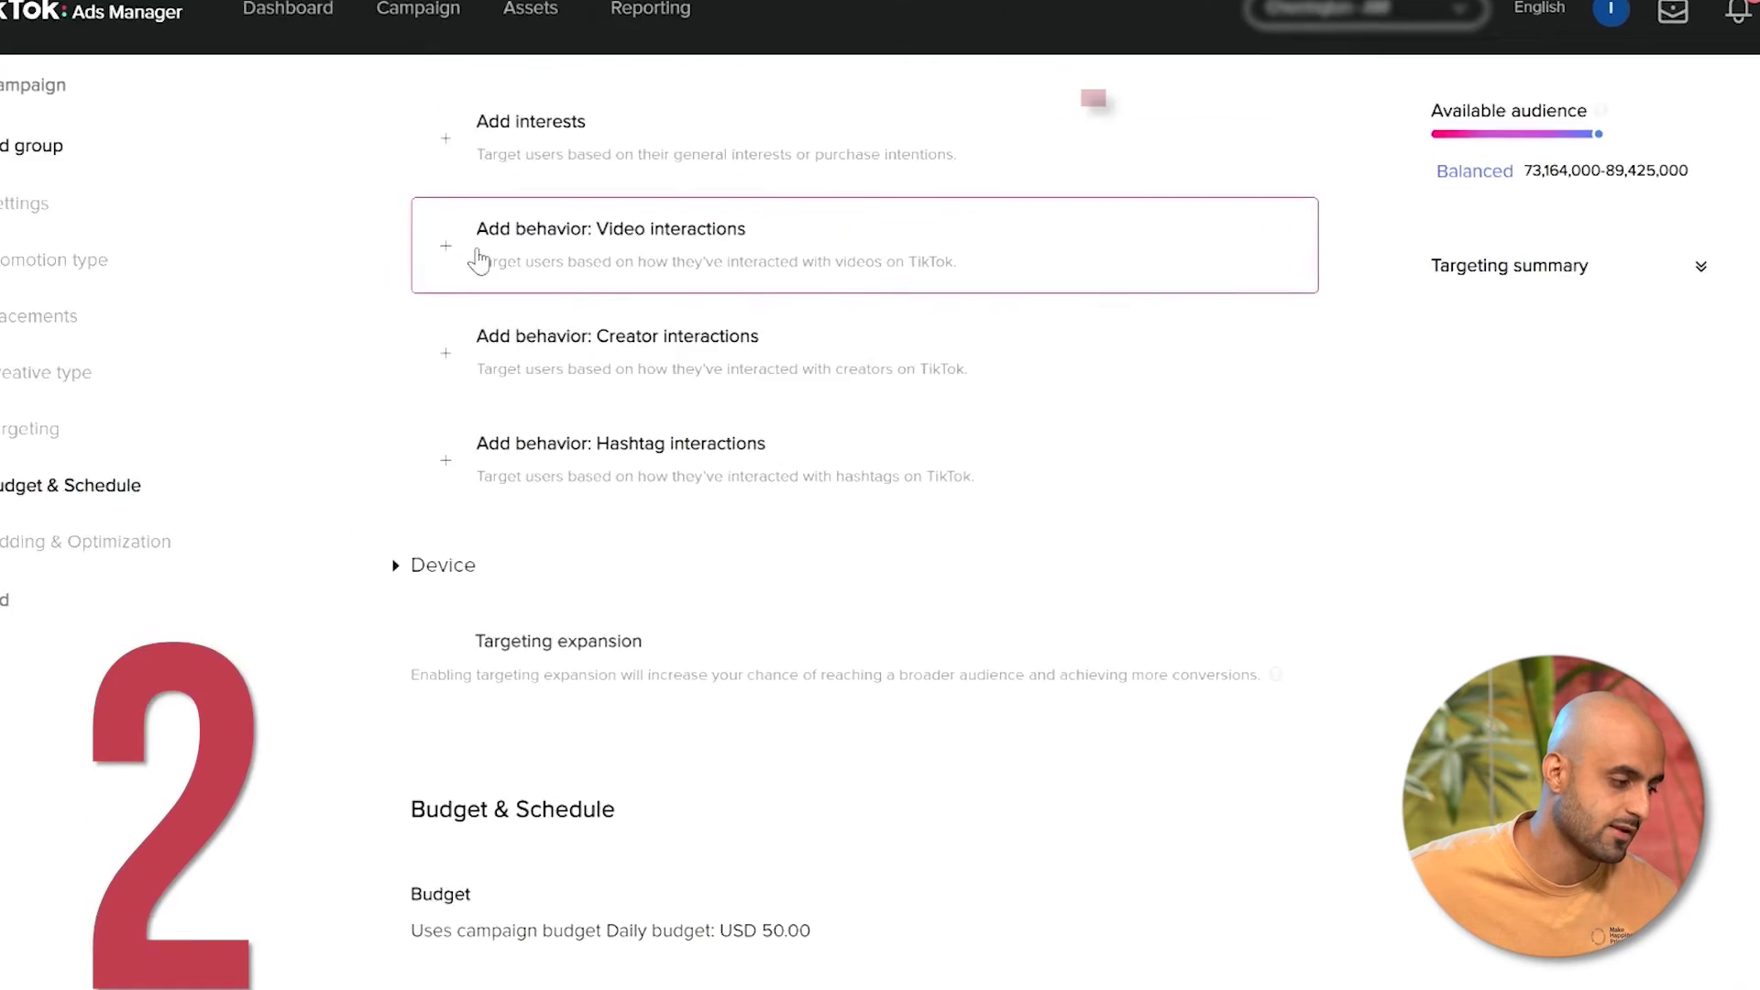
# - Add a Video interactions behavior and look through its video categories, including the subcategories under Performance
pyautogui.click(445, 249)
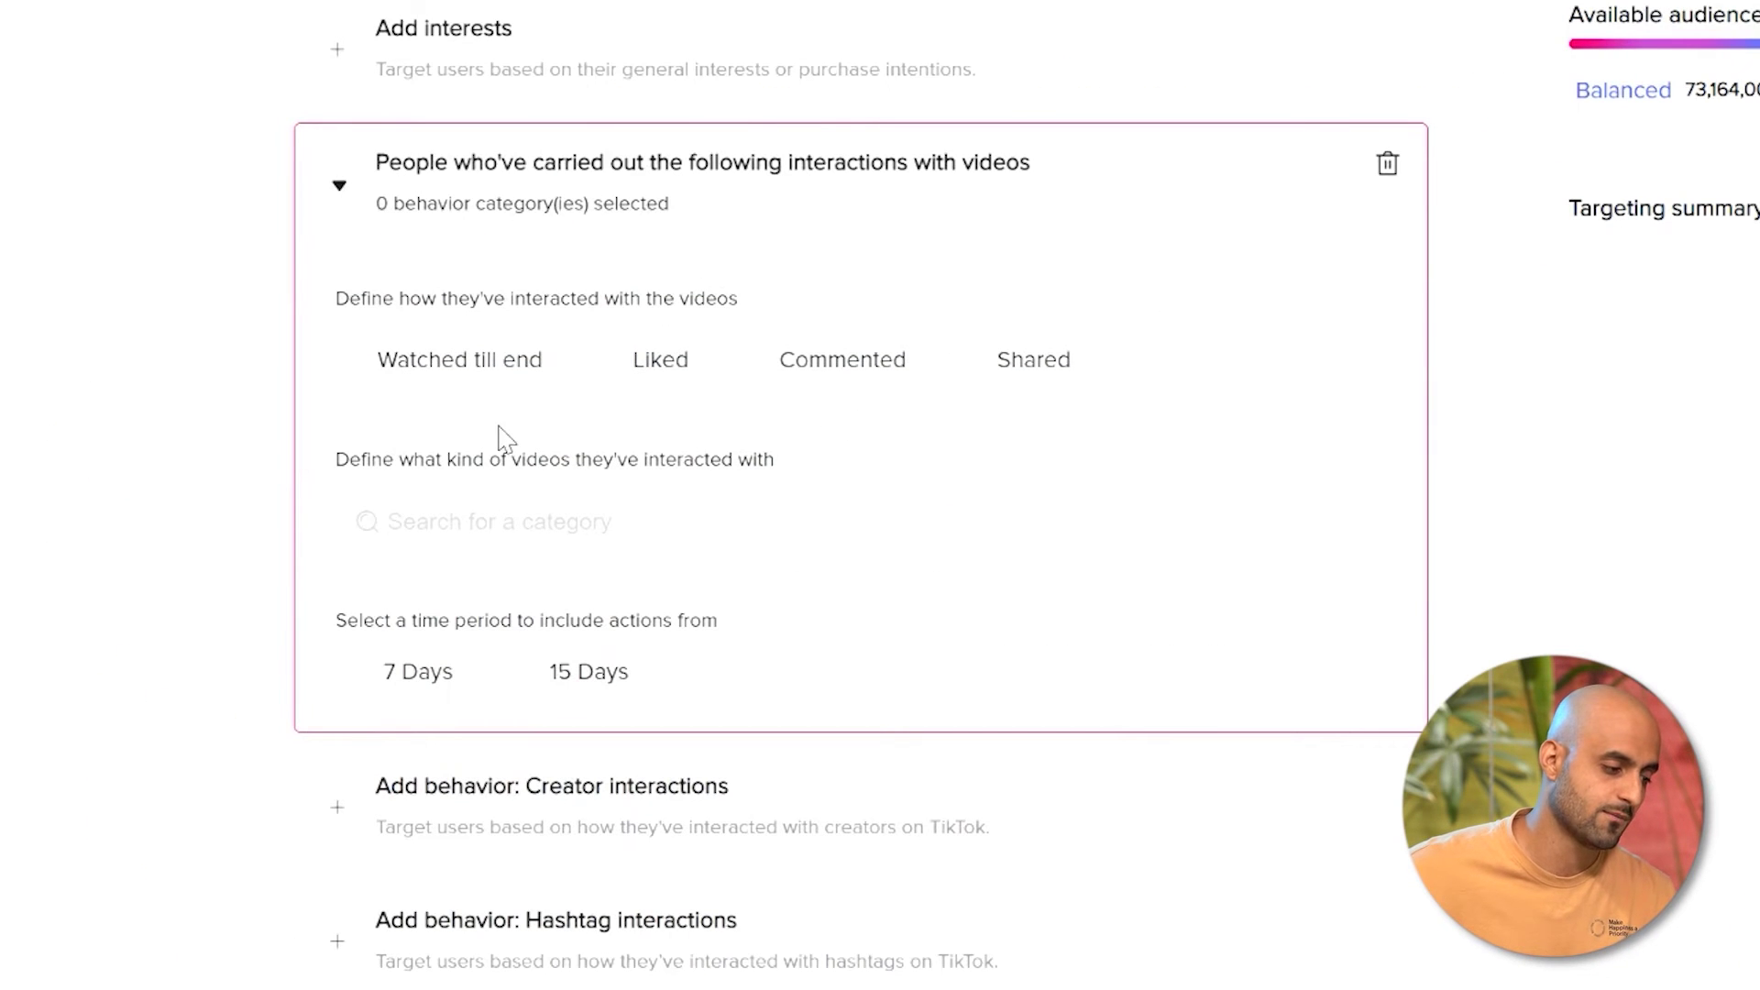
pyautogui.click(349, 365)
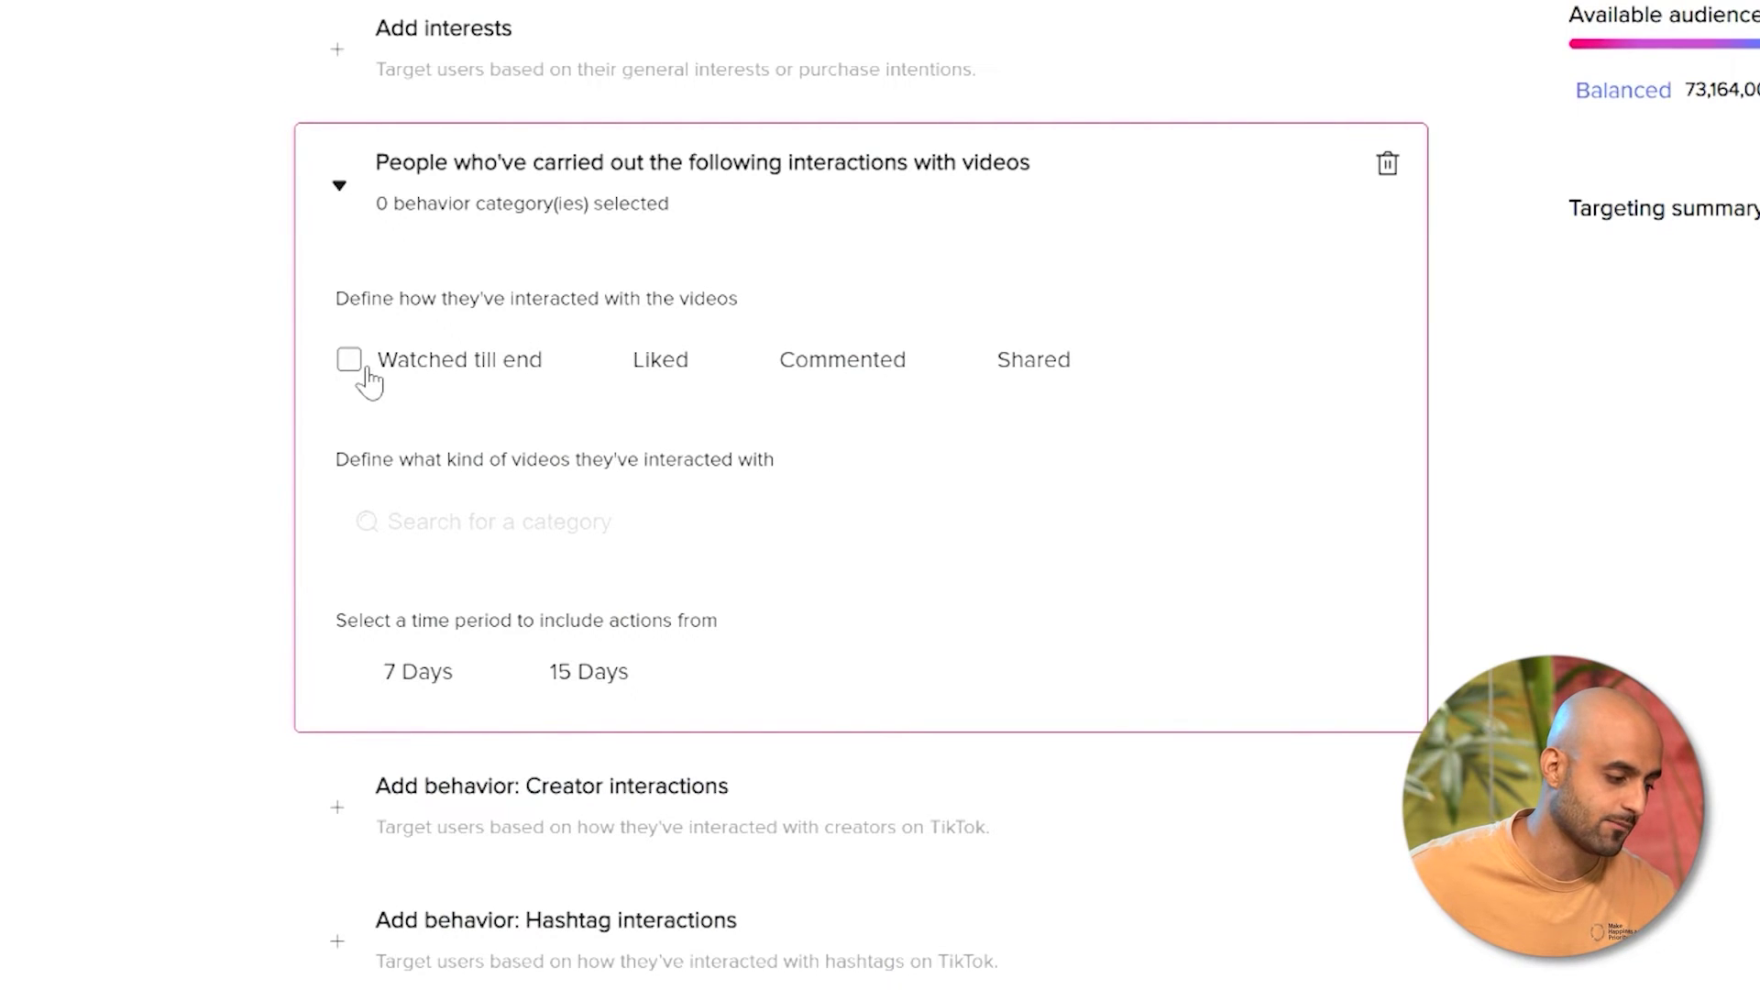
pyautogui.click(518, 531)
pyautogui.scroll(-3, 509, 654)
pyautogui.scroll(-4, 509, 653)
pyautogui.scroll(3, 428, 306)
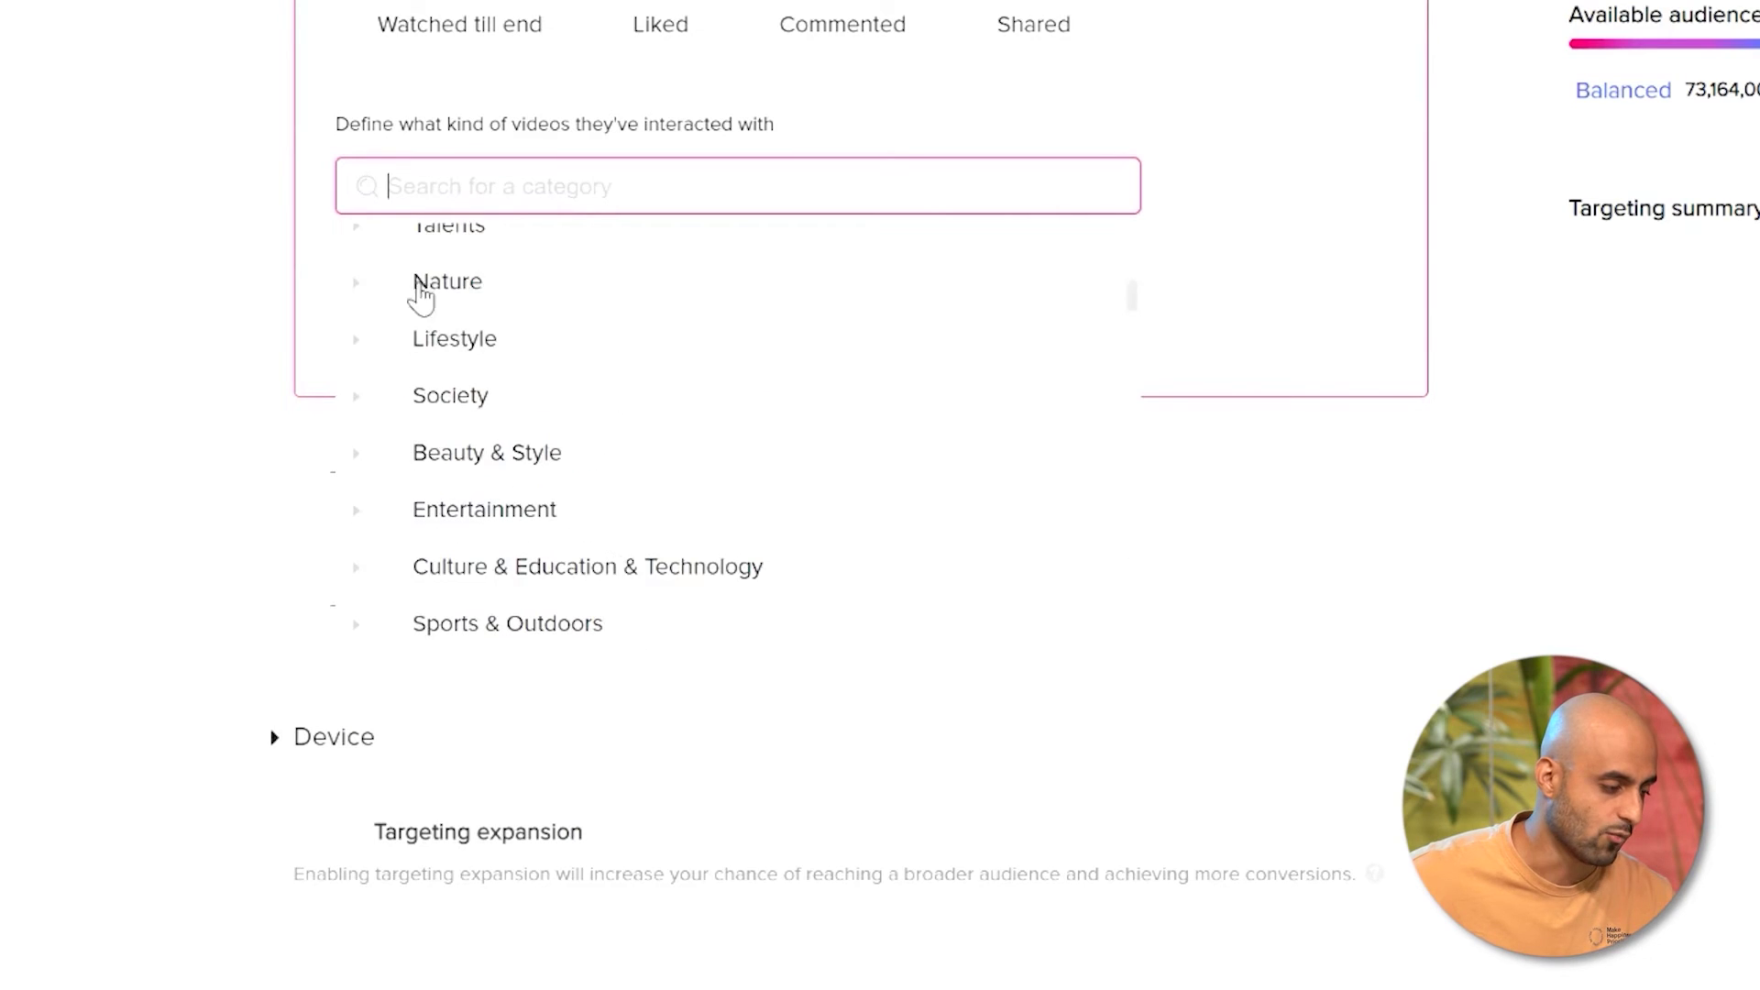
pyautogui.click(356, 254)
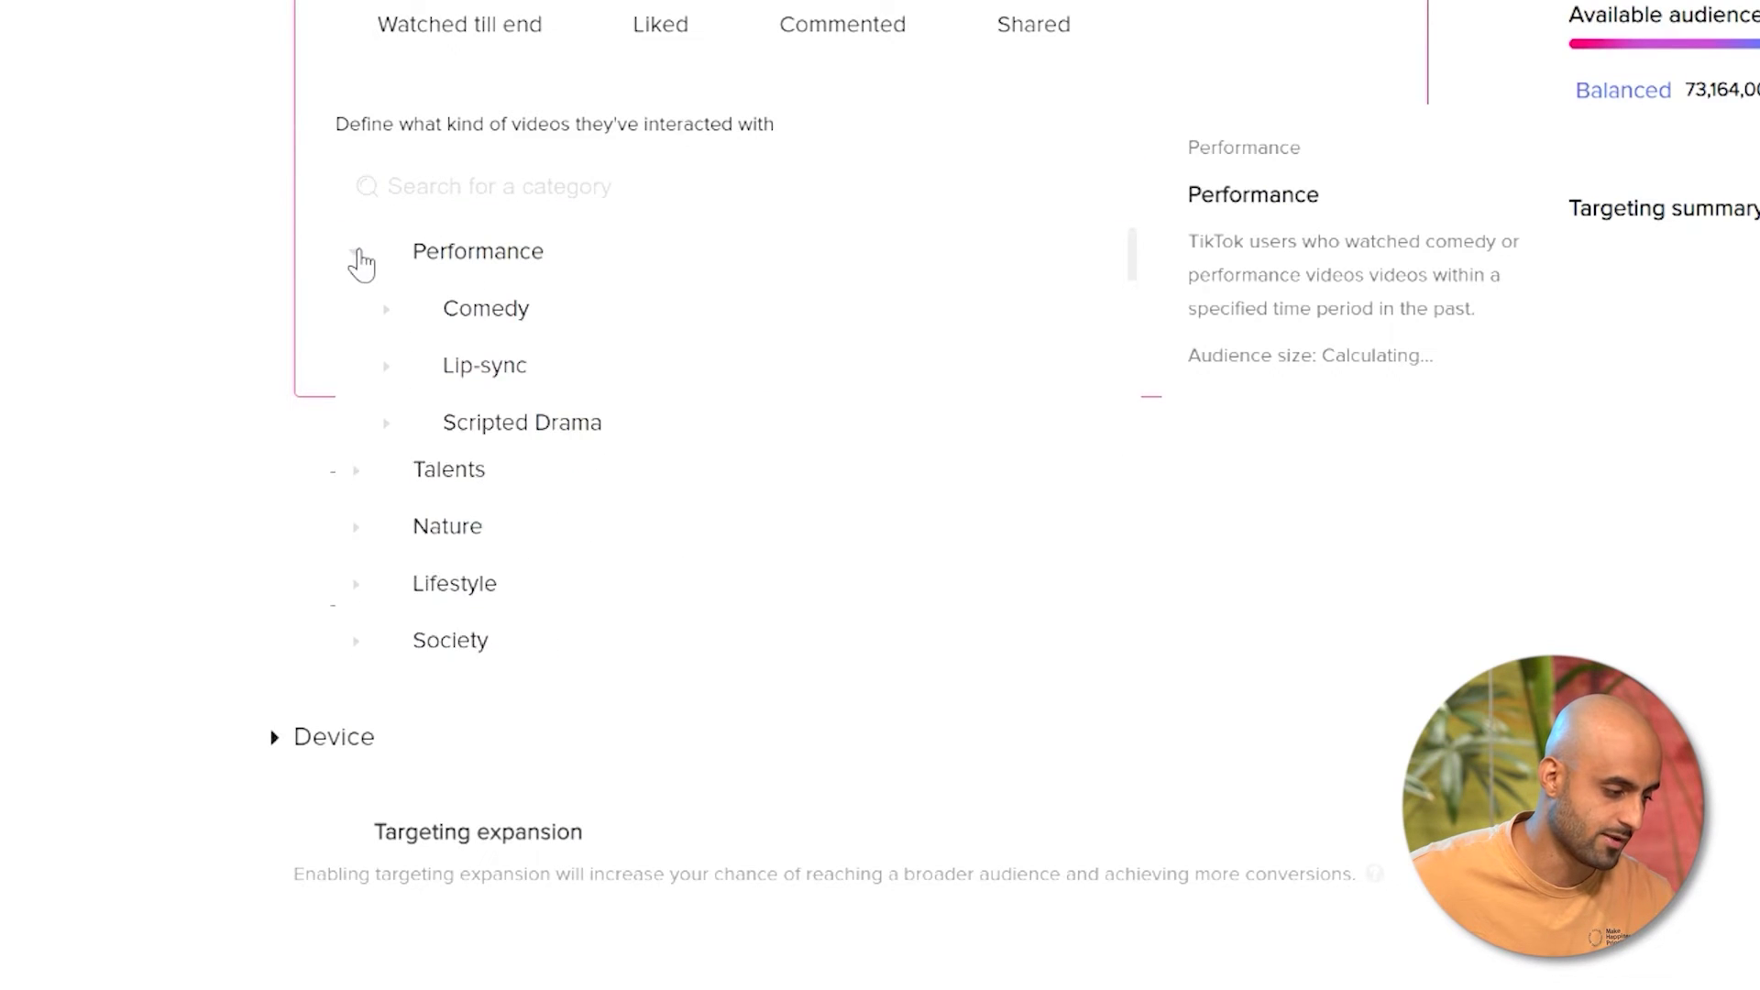
pyautogui.click(356, 254)
pyautogui.scroll(-4, 458, 385)
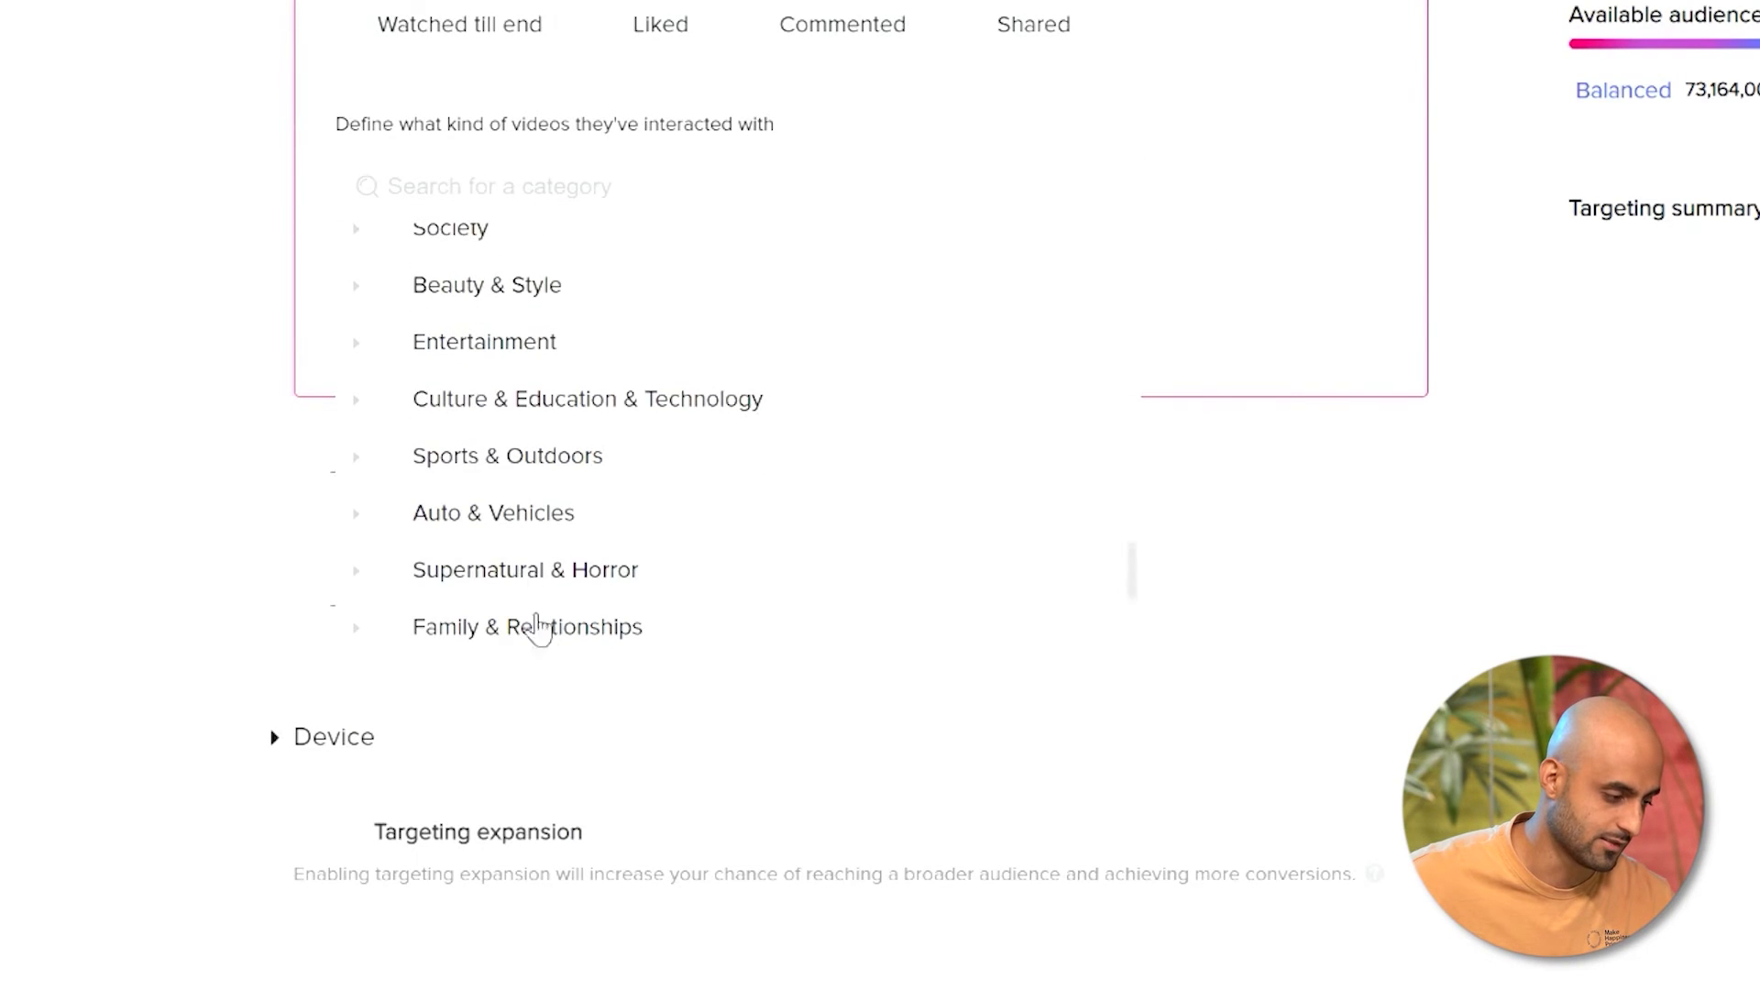
pyautogui.scroll(-2, 531, 621)
pyautogui.scroll(5, 779, 507)
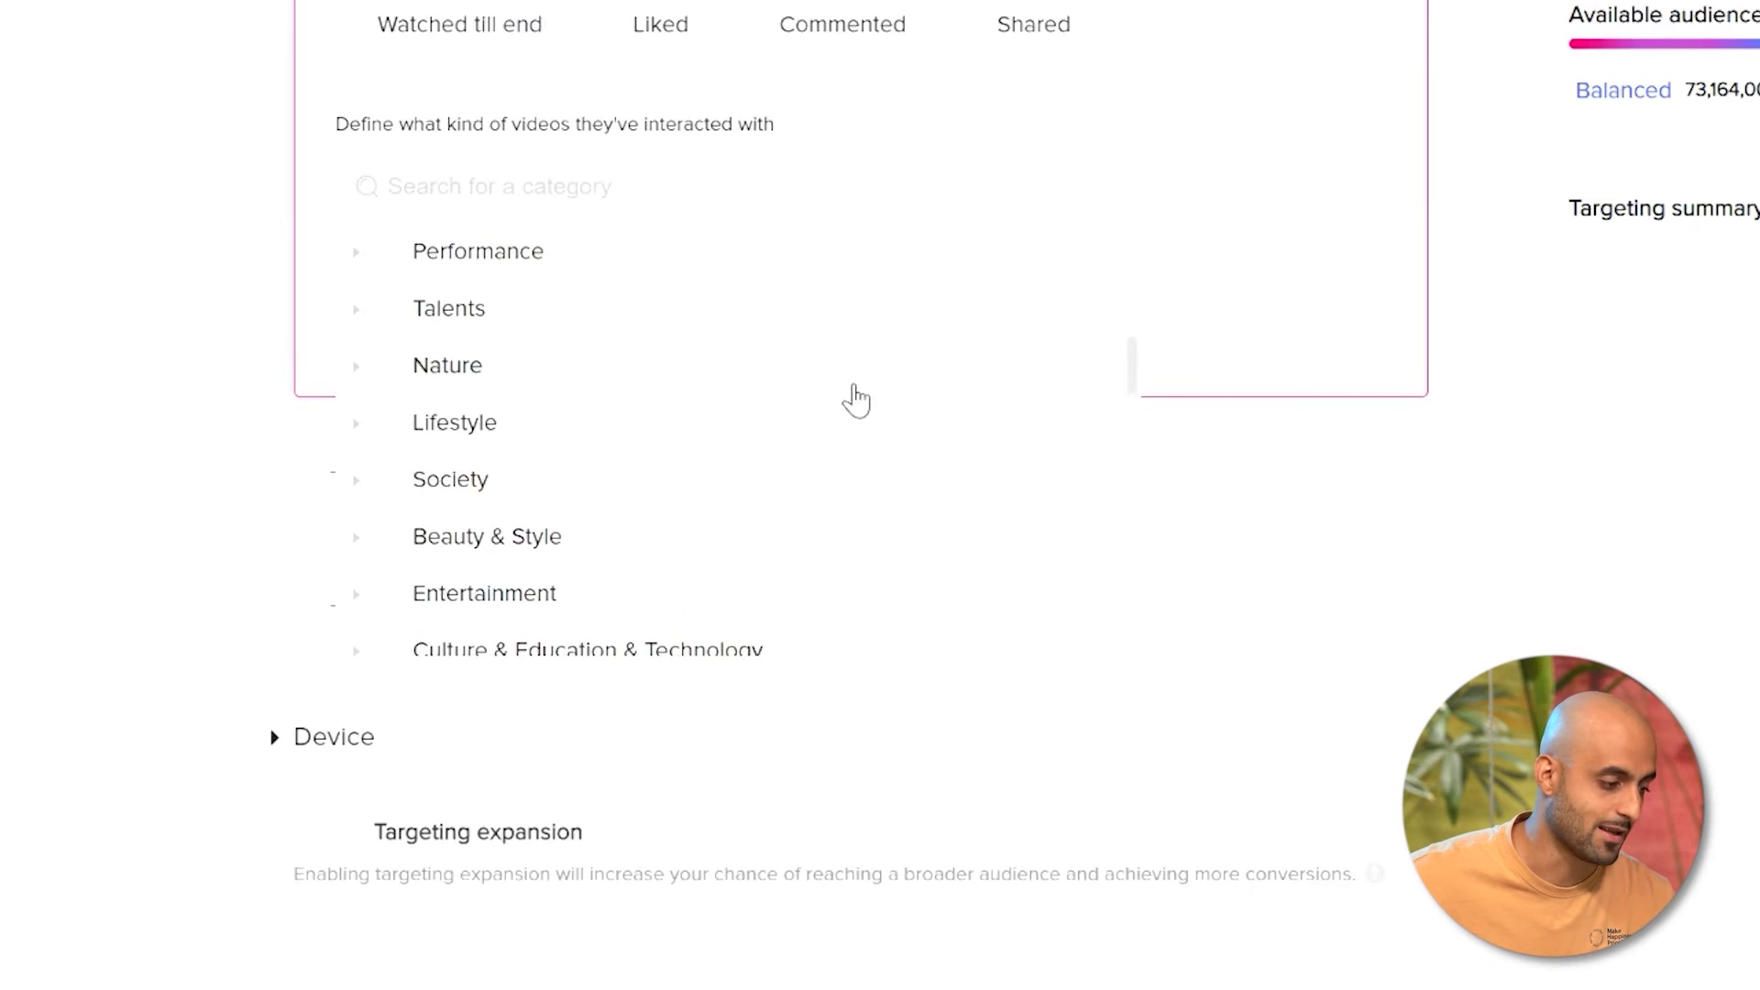
pyautogui.scroll(4, 729, 347)
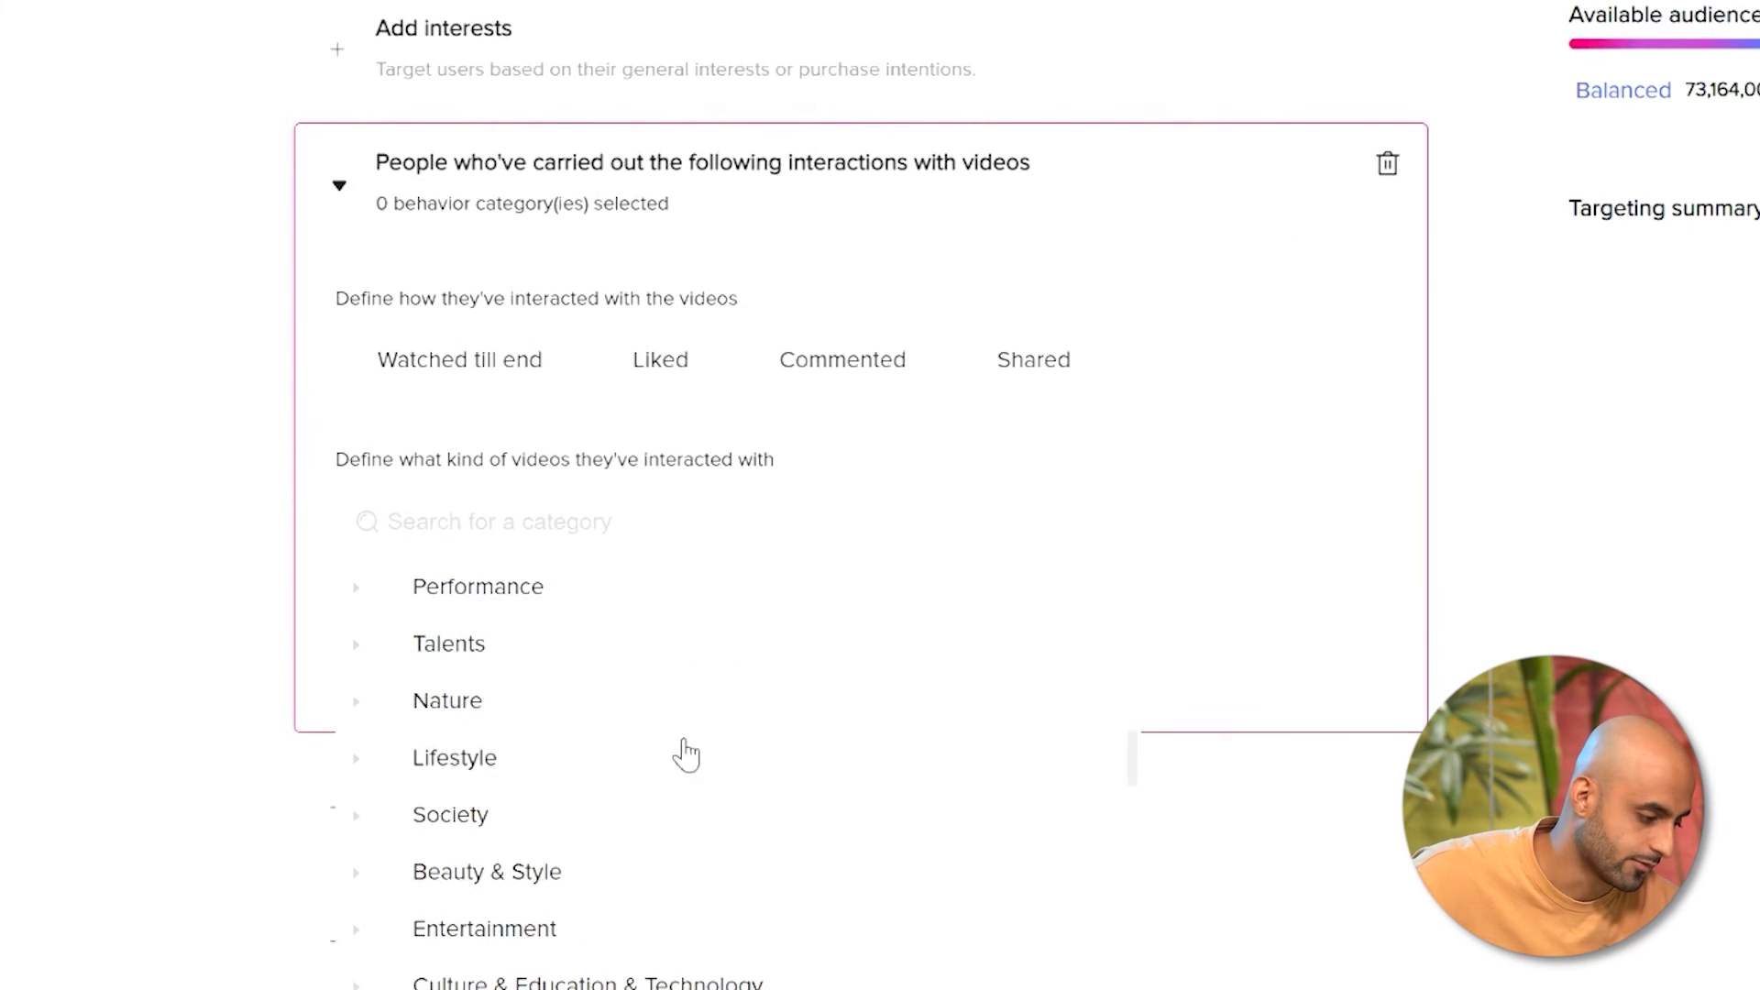
# - Choose Travel, found under Lifestyle, as the video category users have interacted with
pyautogui.click(356, 759)
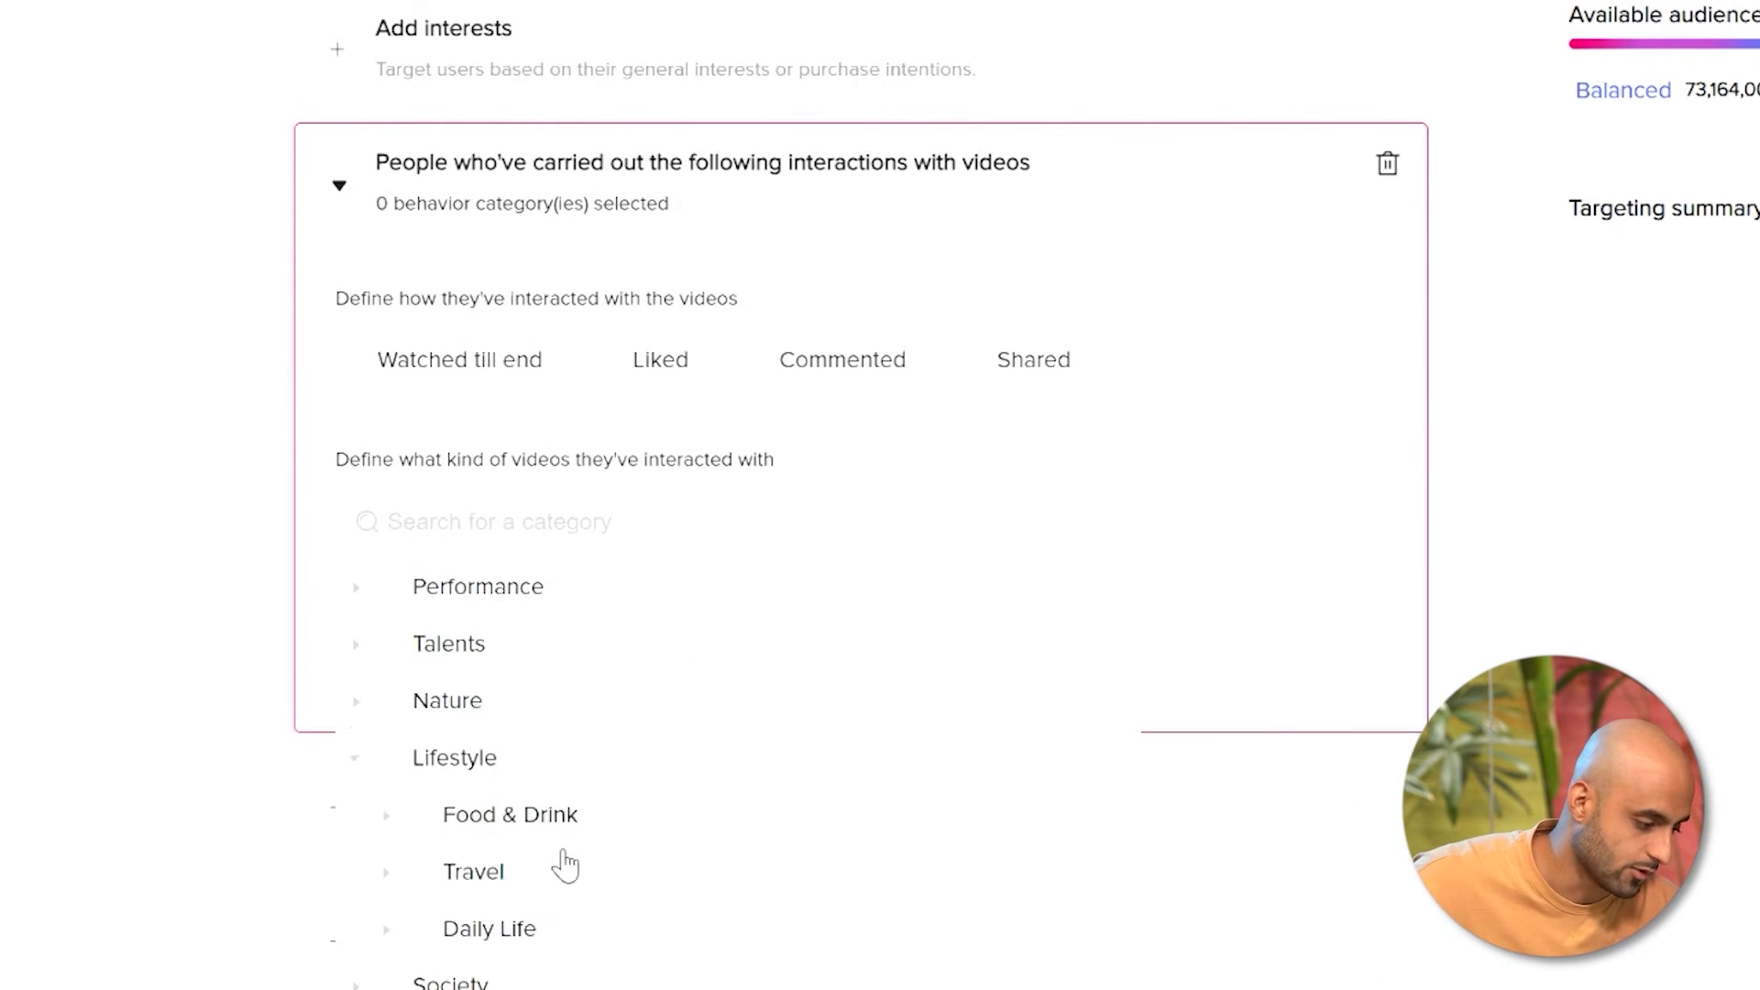
pyautogui.scroll(-2, 406, 903)
pyautogui.click(386, 711)
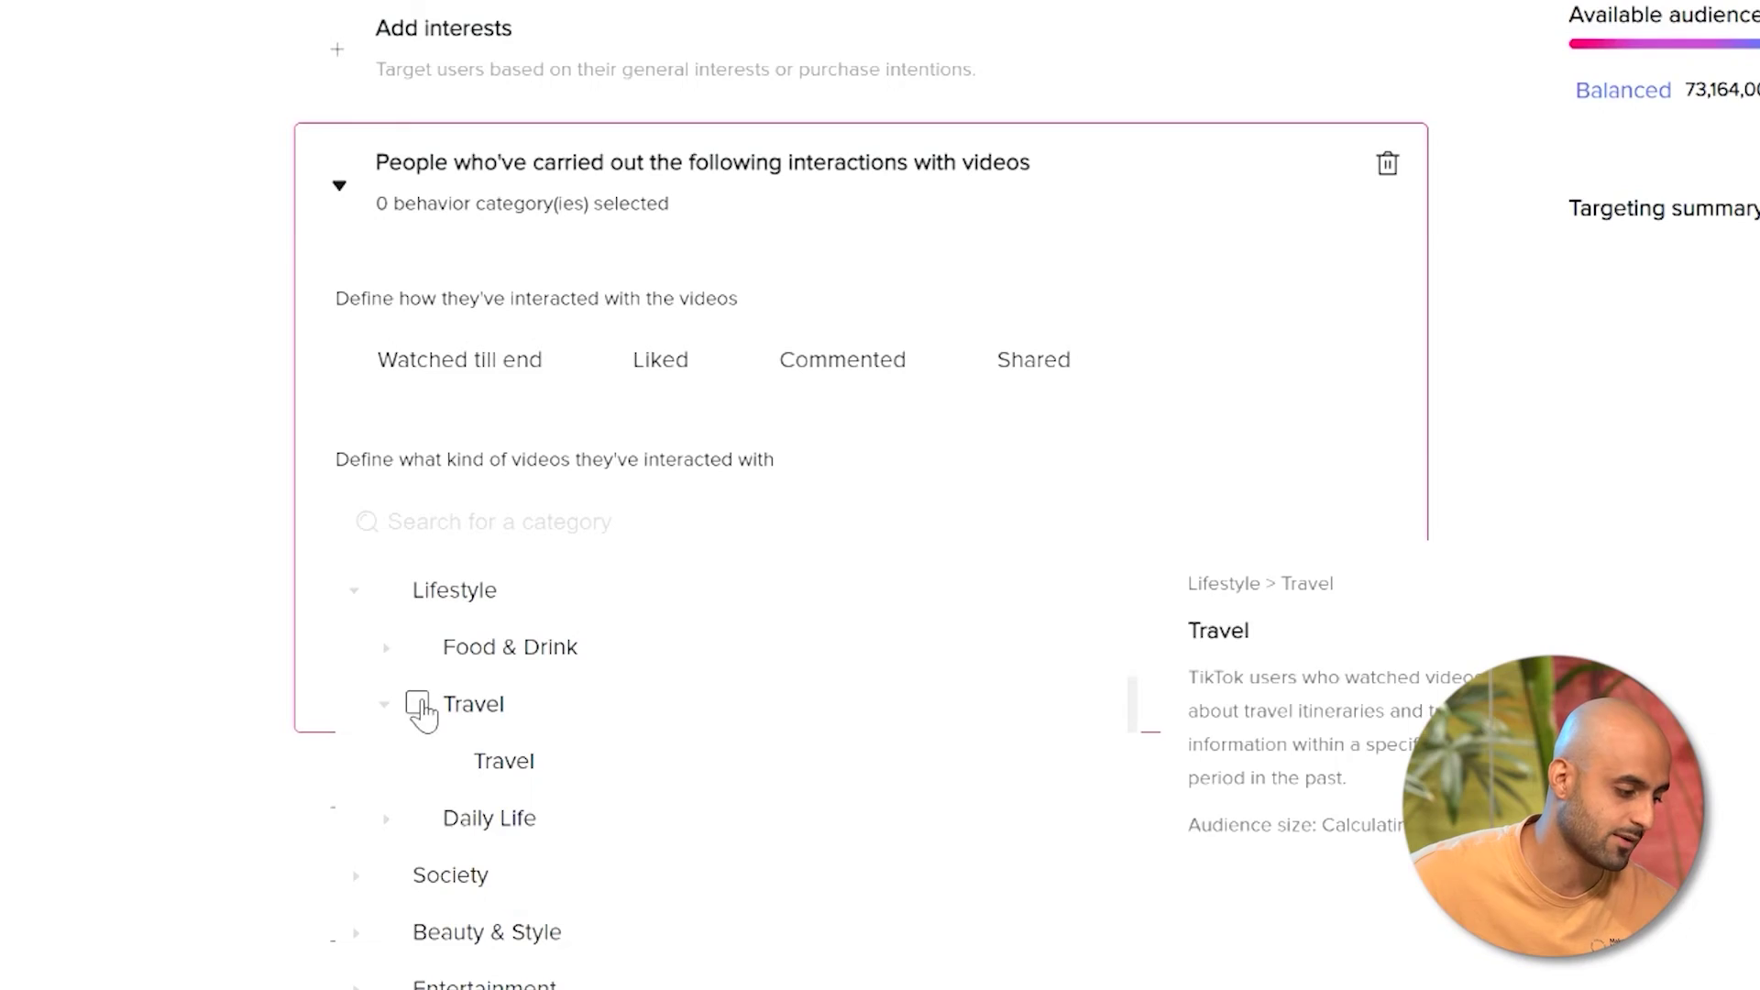
pyautogui.click(417, 704)
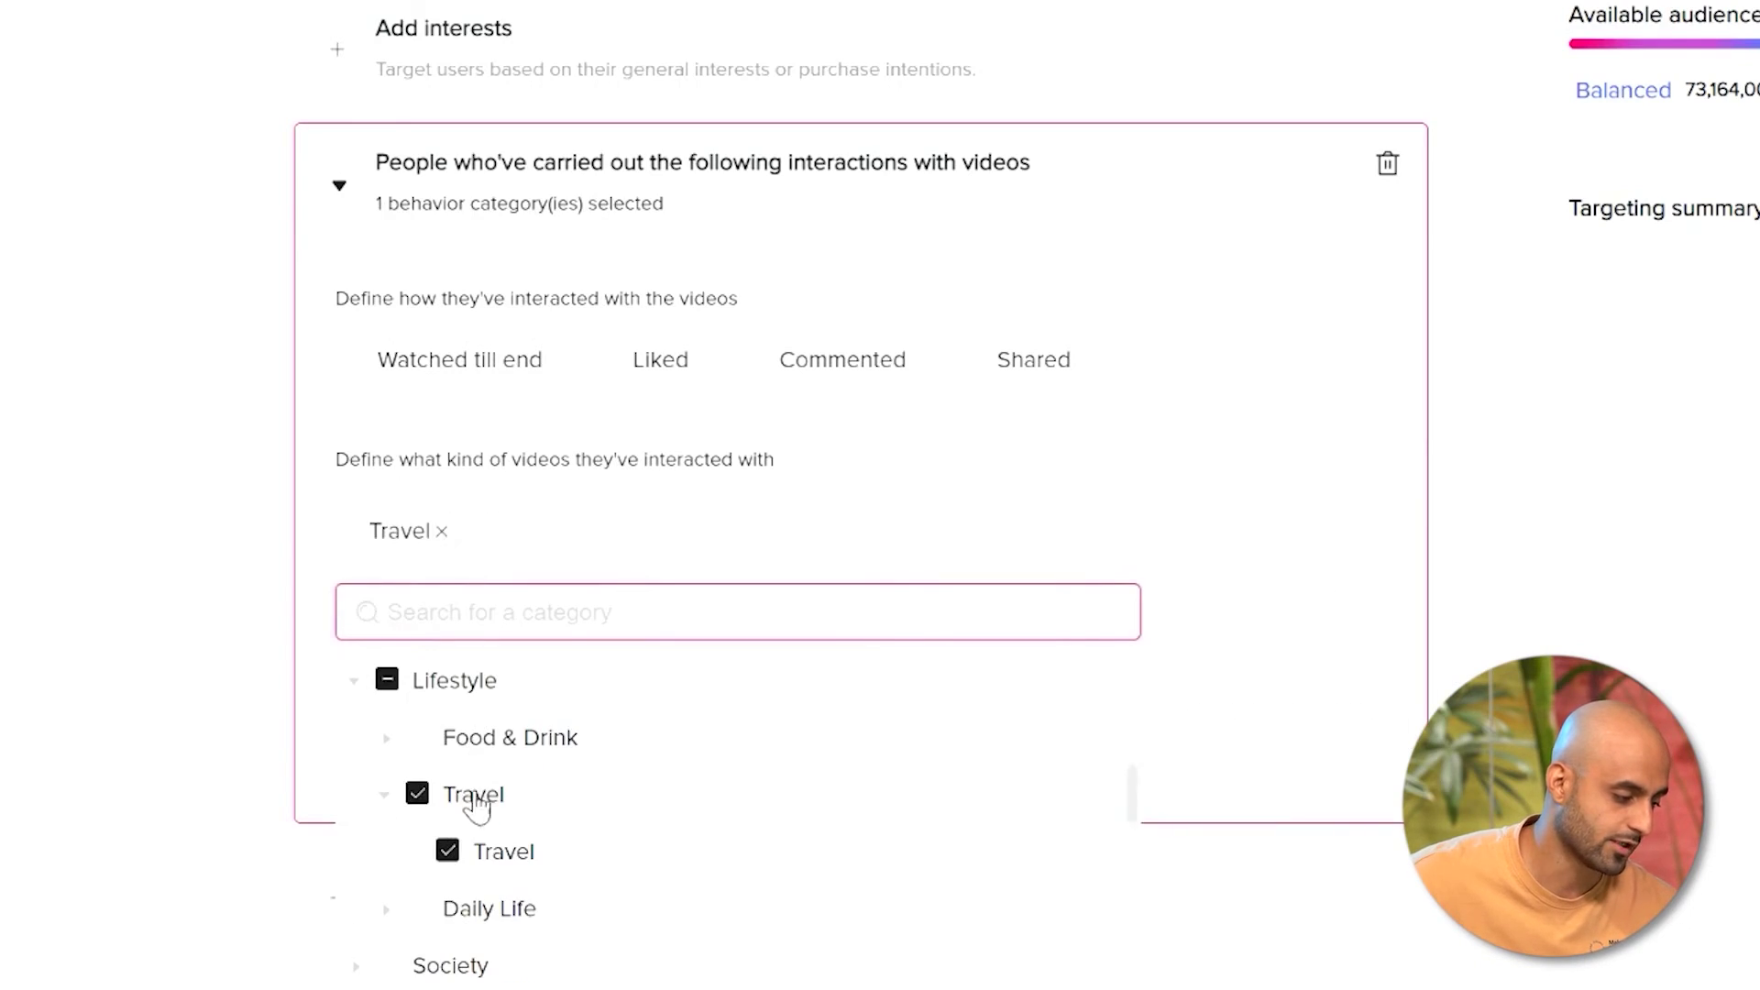
pyautogui.click(211, 543)
# - Include all four video interactions: Watched till end, Liked, Commented and Shared
pyautogui.click(348, 359)
pyautogui.click(604, 359)
pyautogui.click(748, 360)
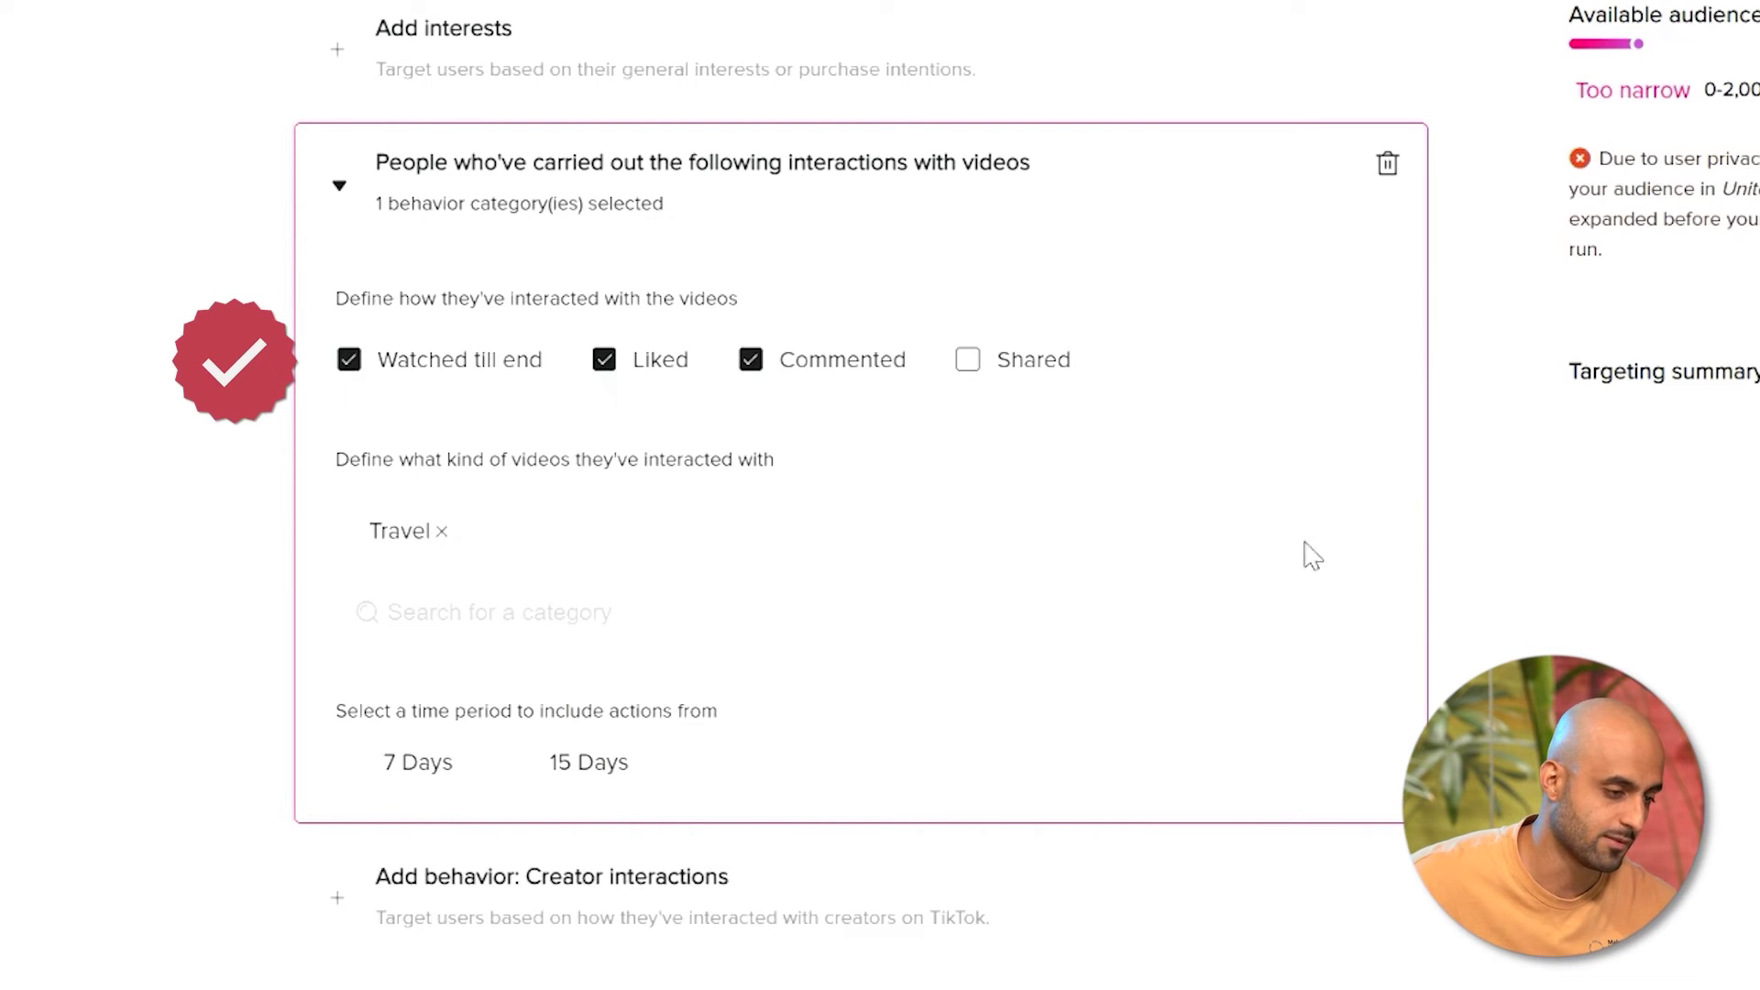
pyautogui.click(968, 360)
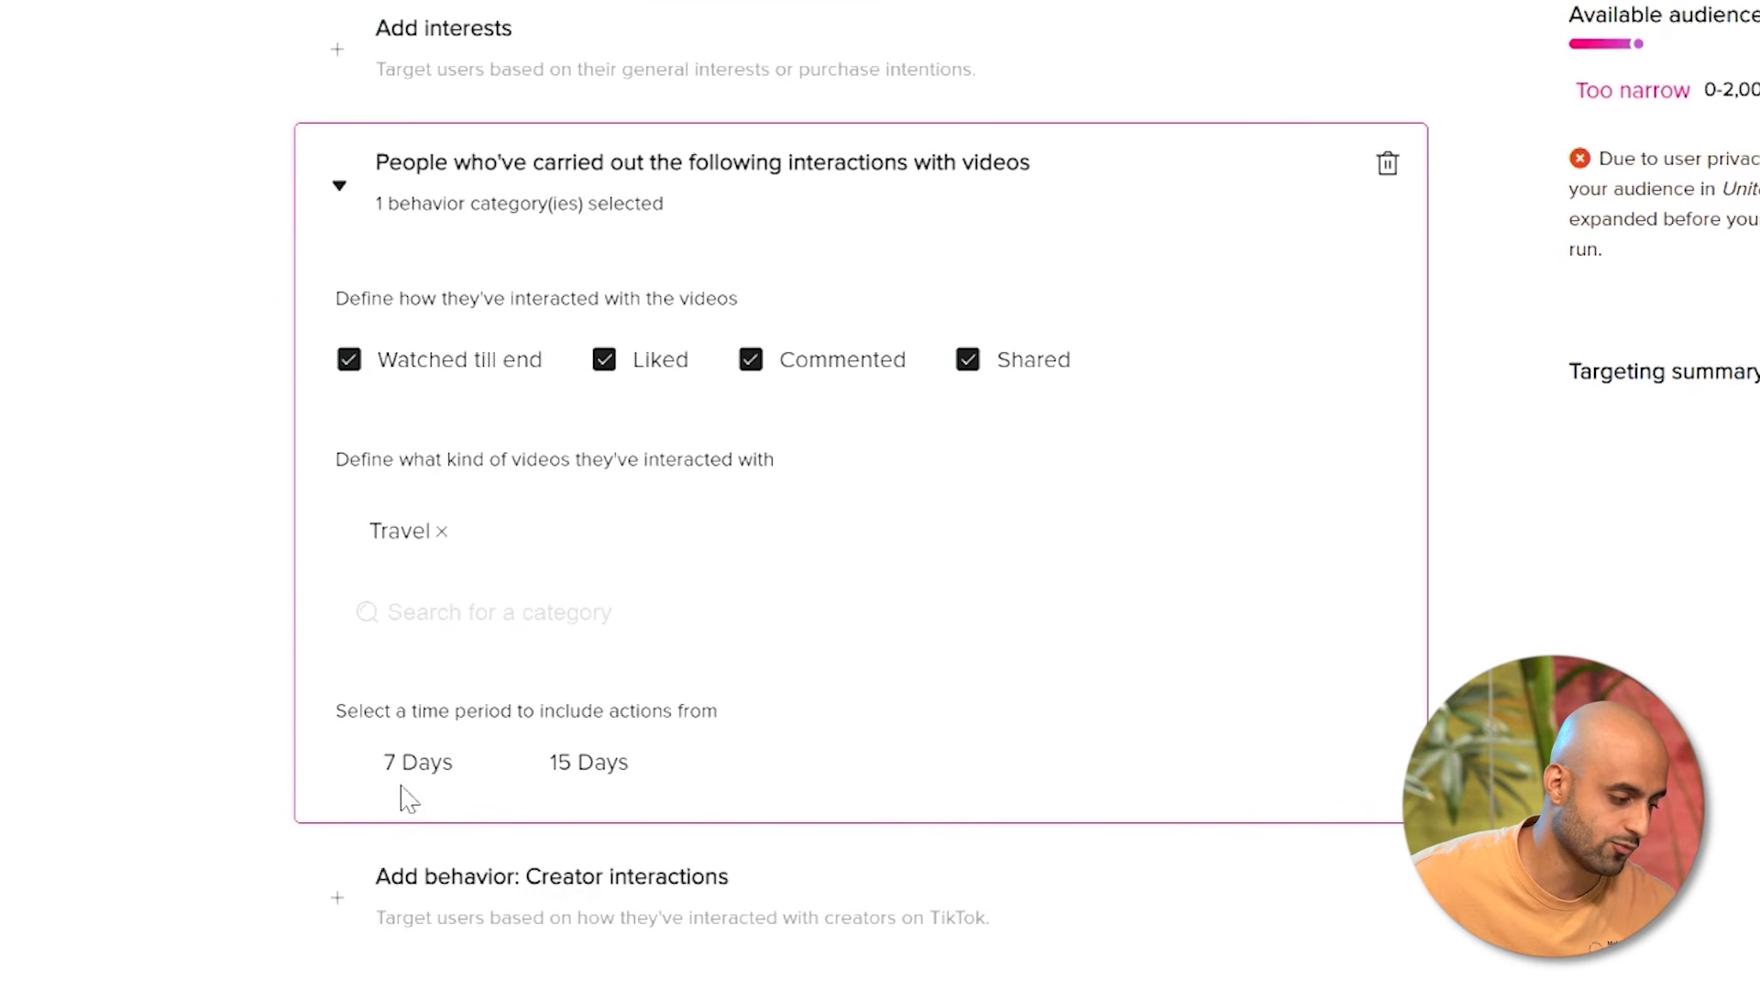
# - Compare the 7-day and 15-day periods for video actions and set the time period to 15 Days
pyautogui.click(352, 770)
pyautogui.click(577, 762)
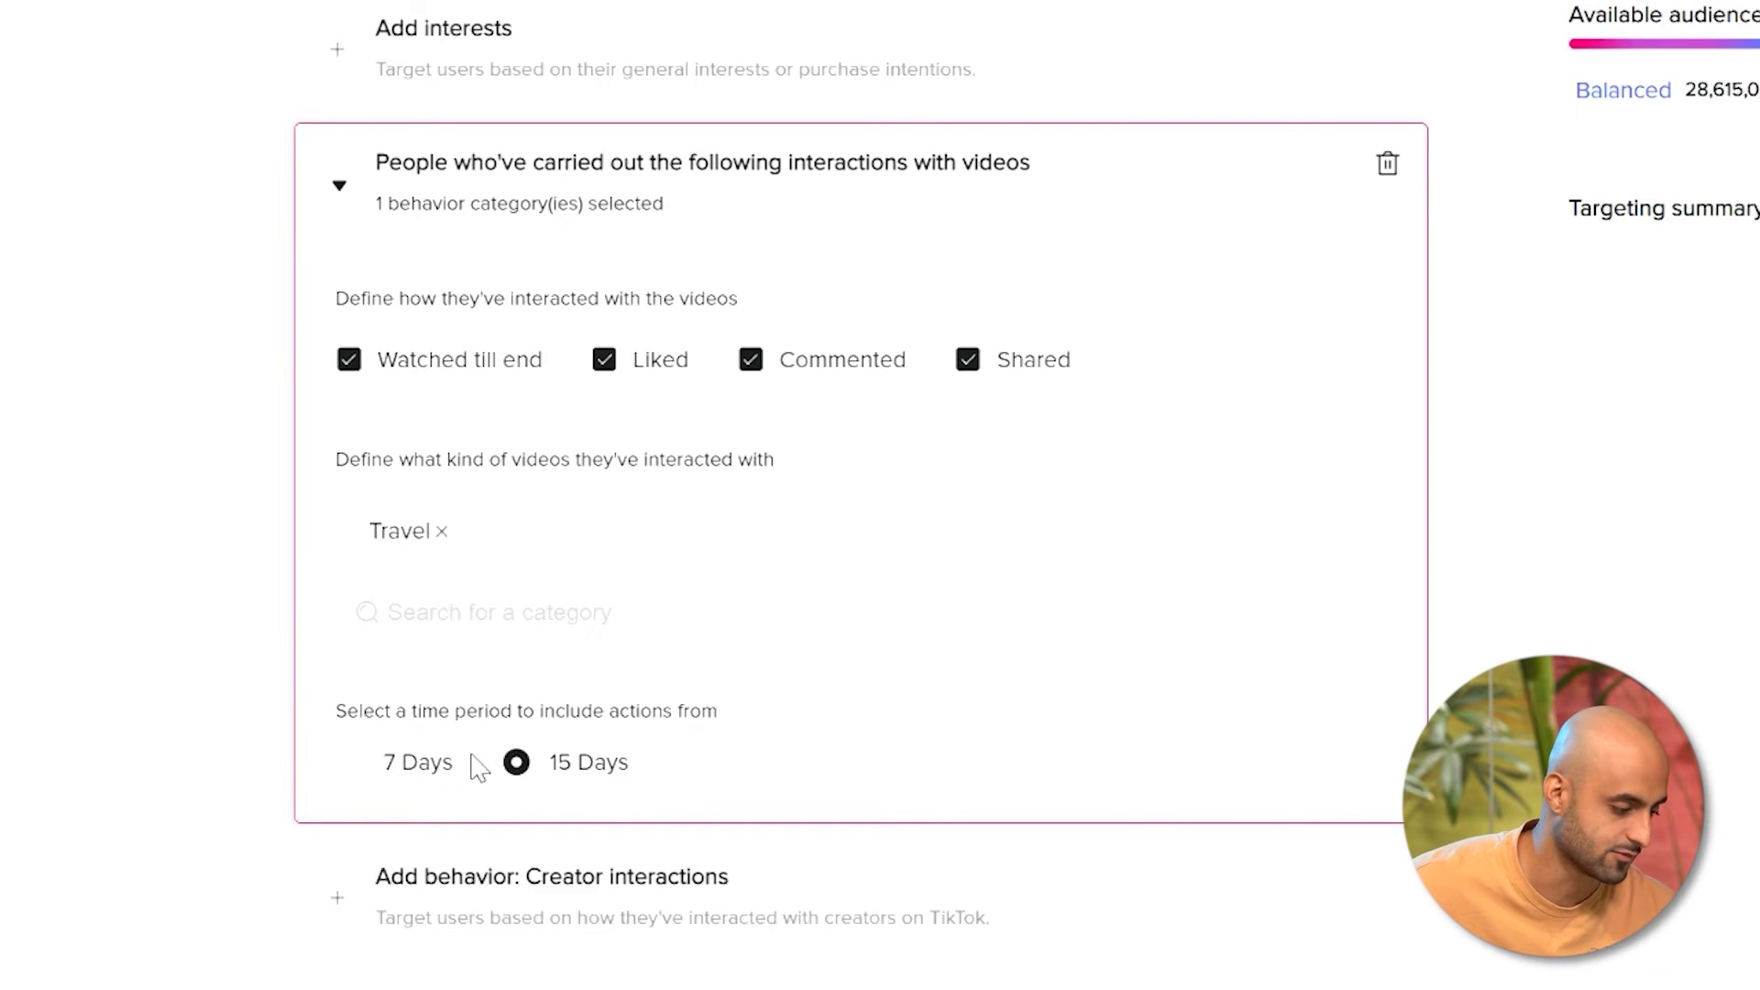
pyautogui.click(351, 767)
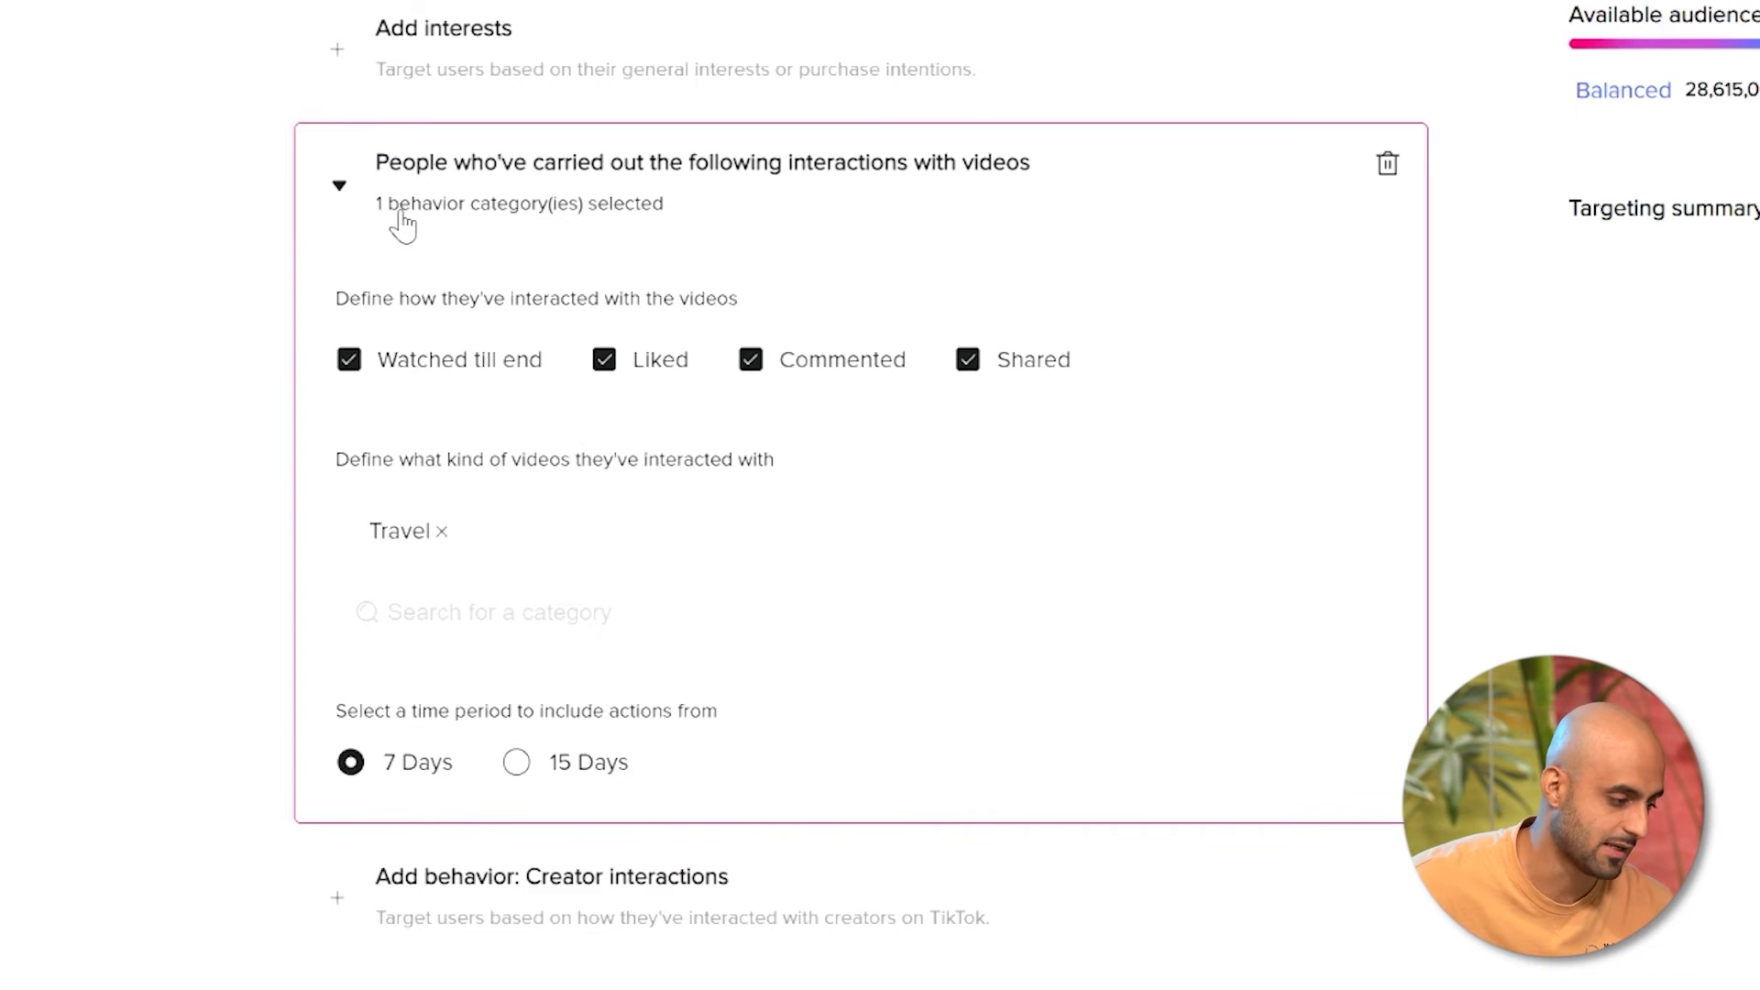
pyautogui.press('Right')
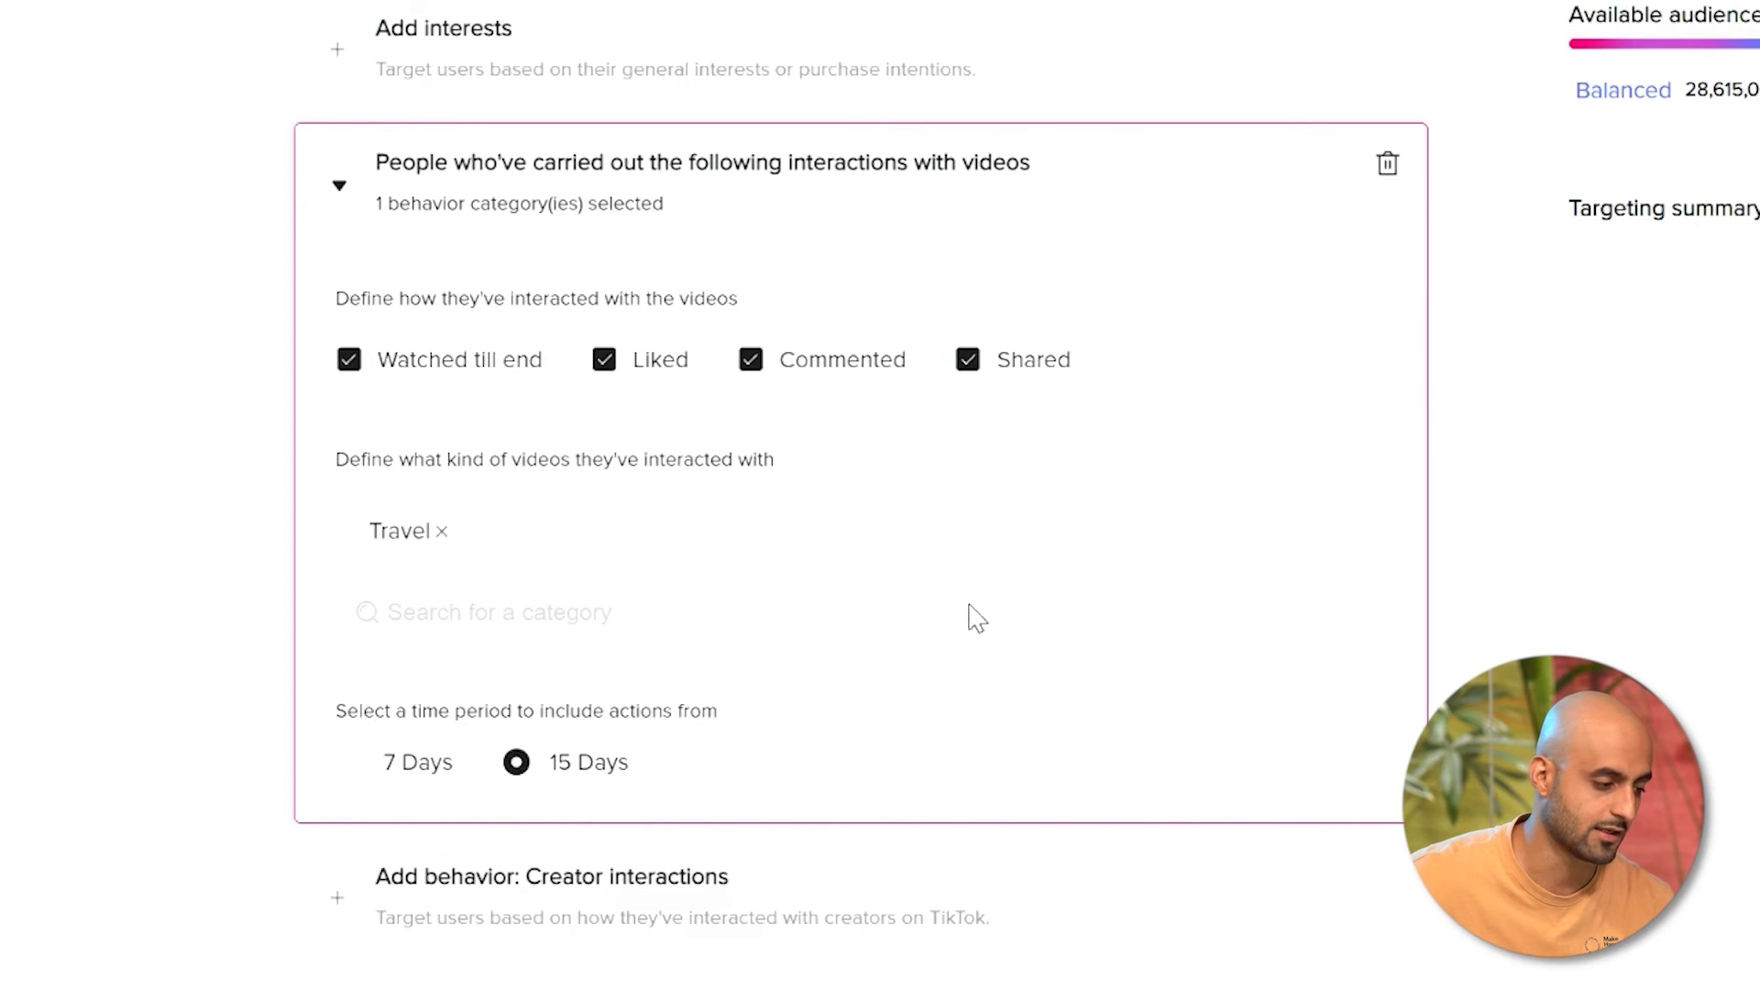
# - Remove the Travel video category, check the category list again and collapse the video interaction settings
pyautogui.scroll(2, 853, 408)
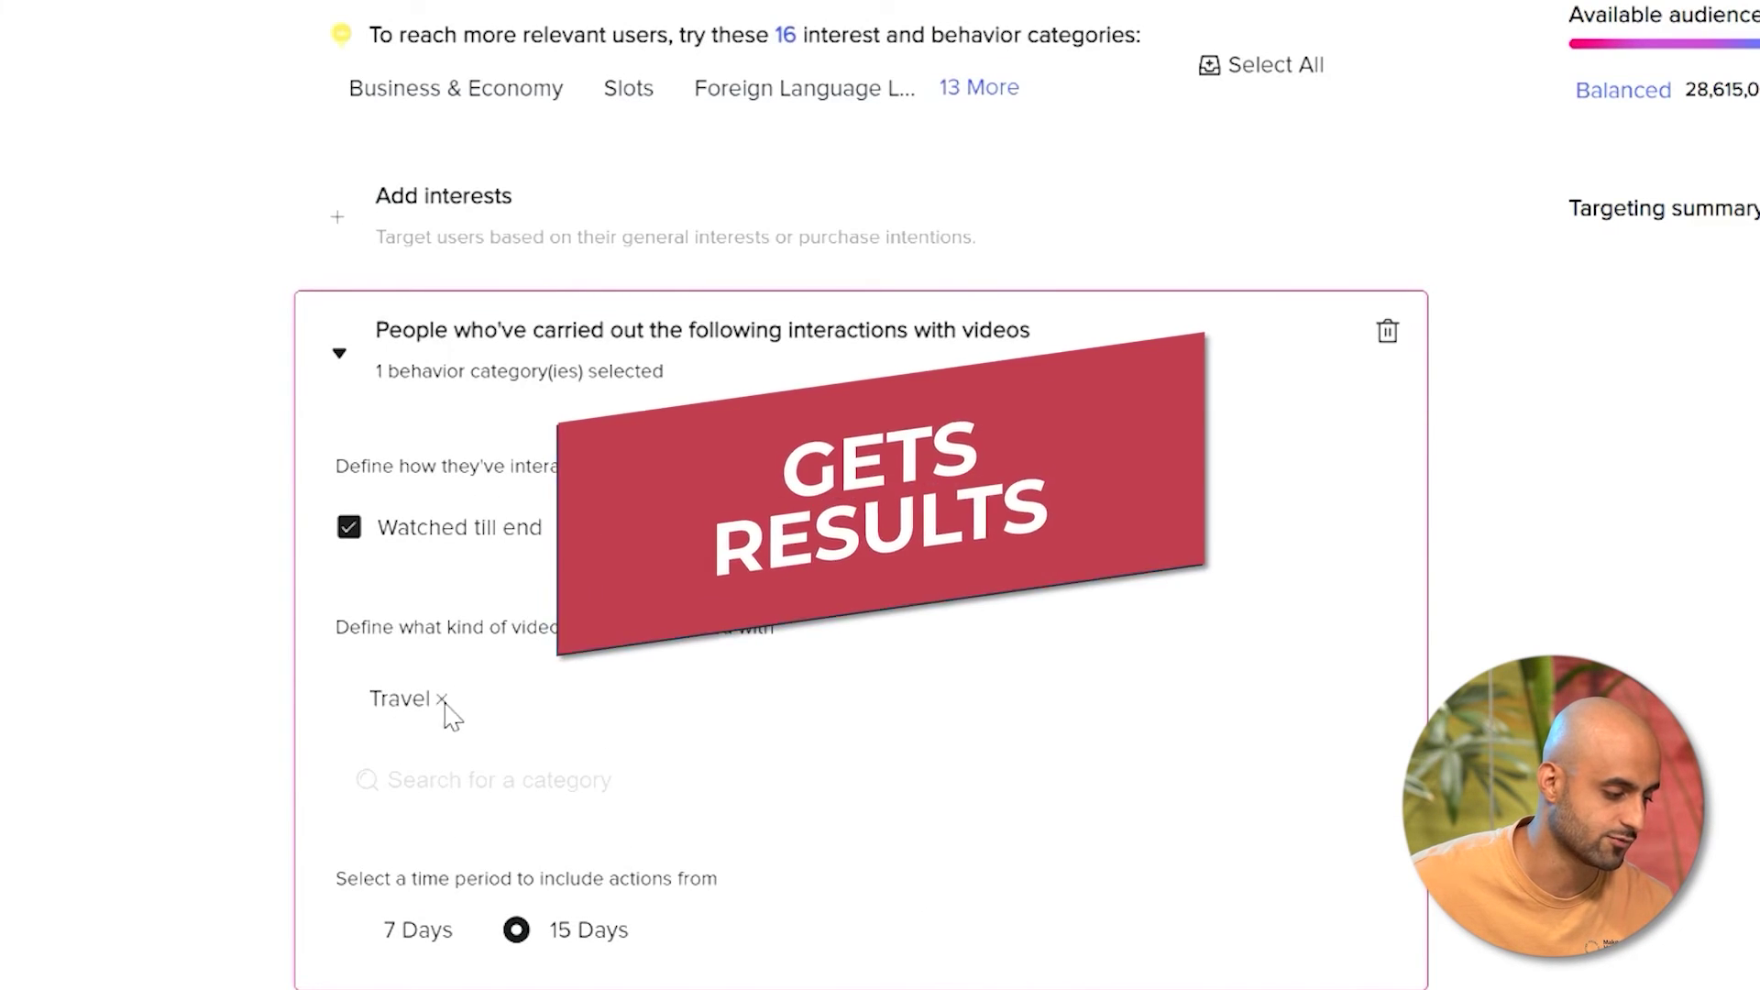
pyautogui.click(442, 701)
pyautogui.scroll(-2, 543, 624)
pyautogui.click(498, 513)
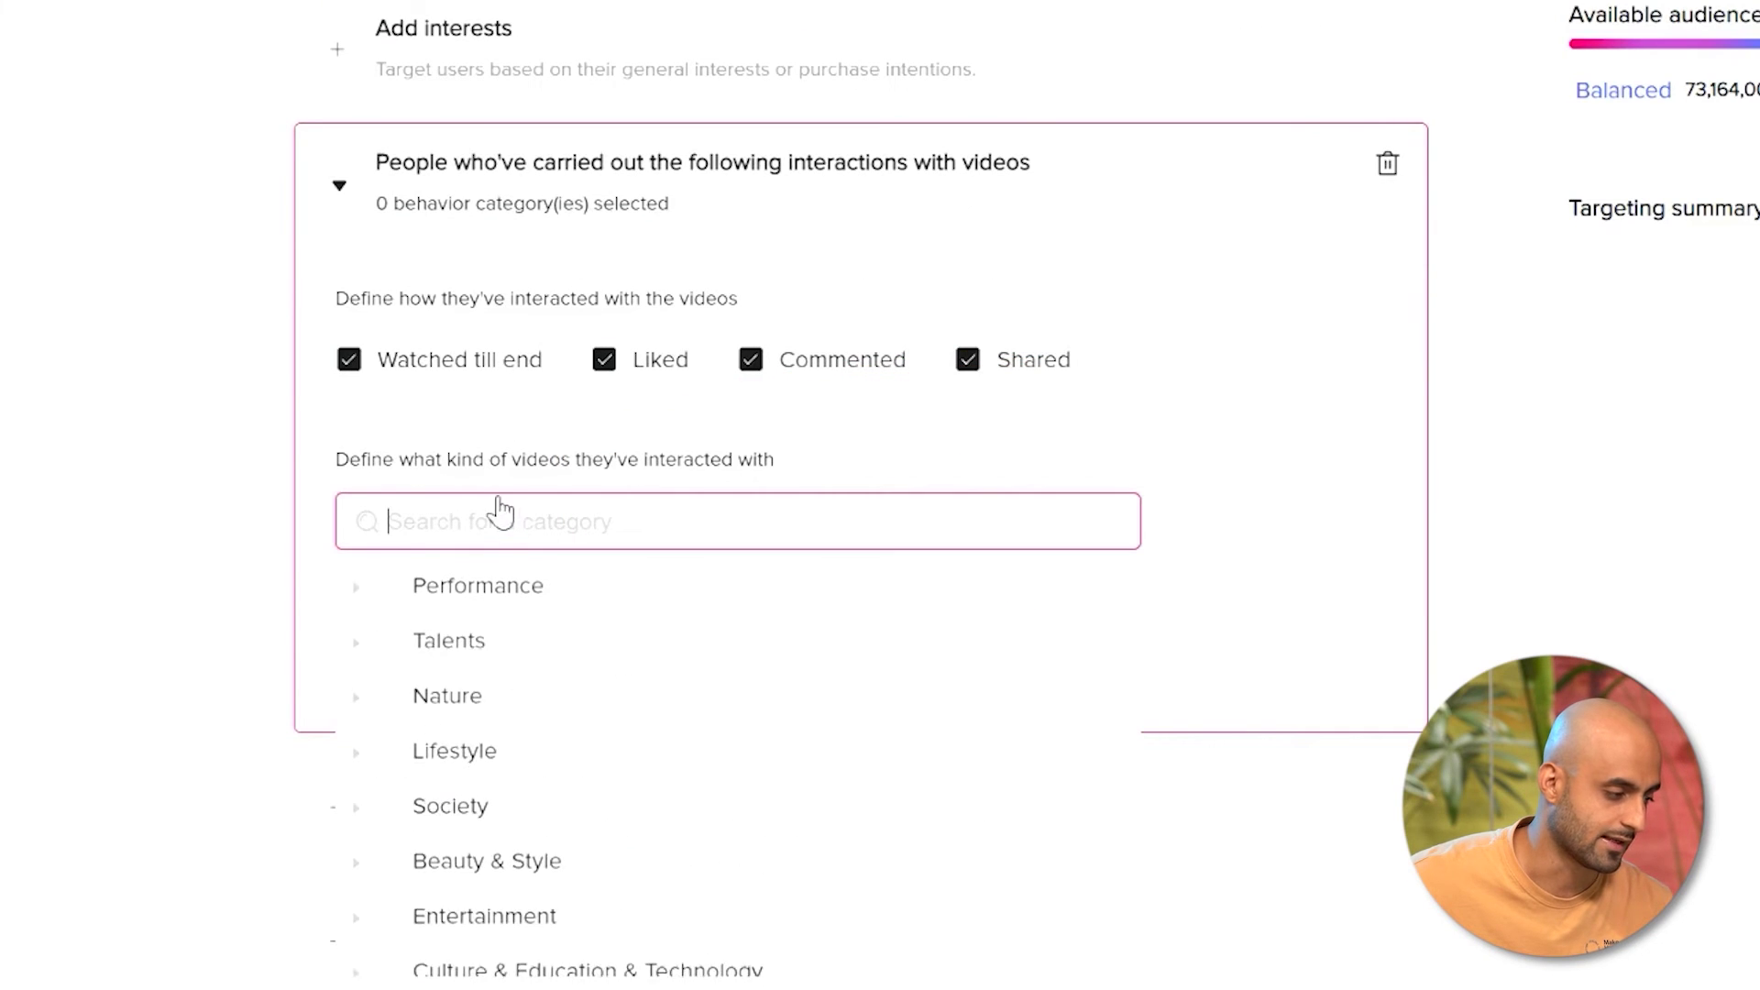
pyautogui.click(356, 206)
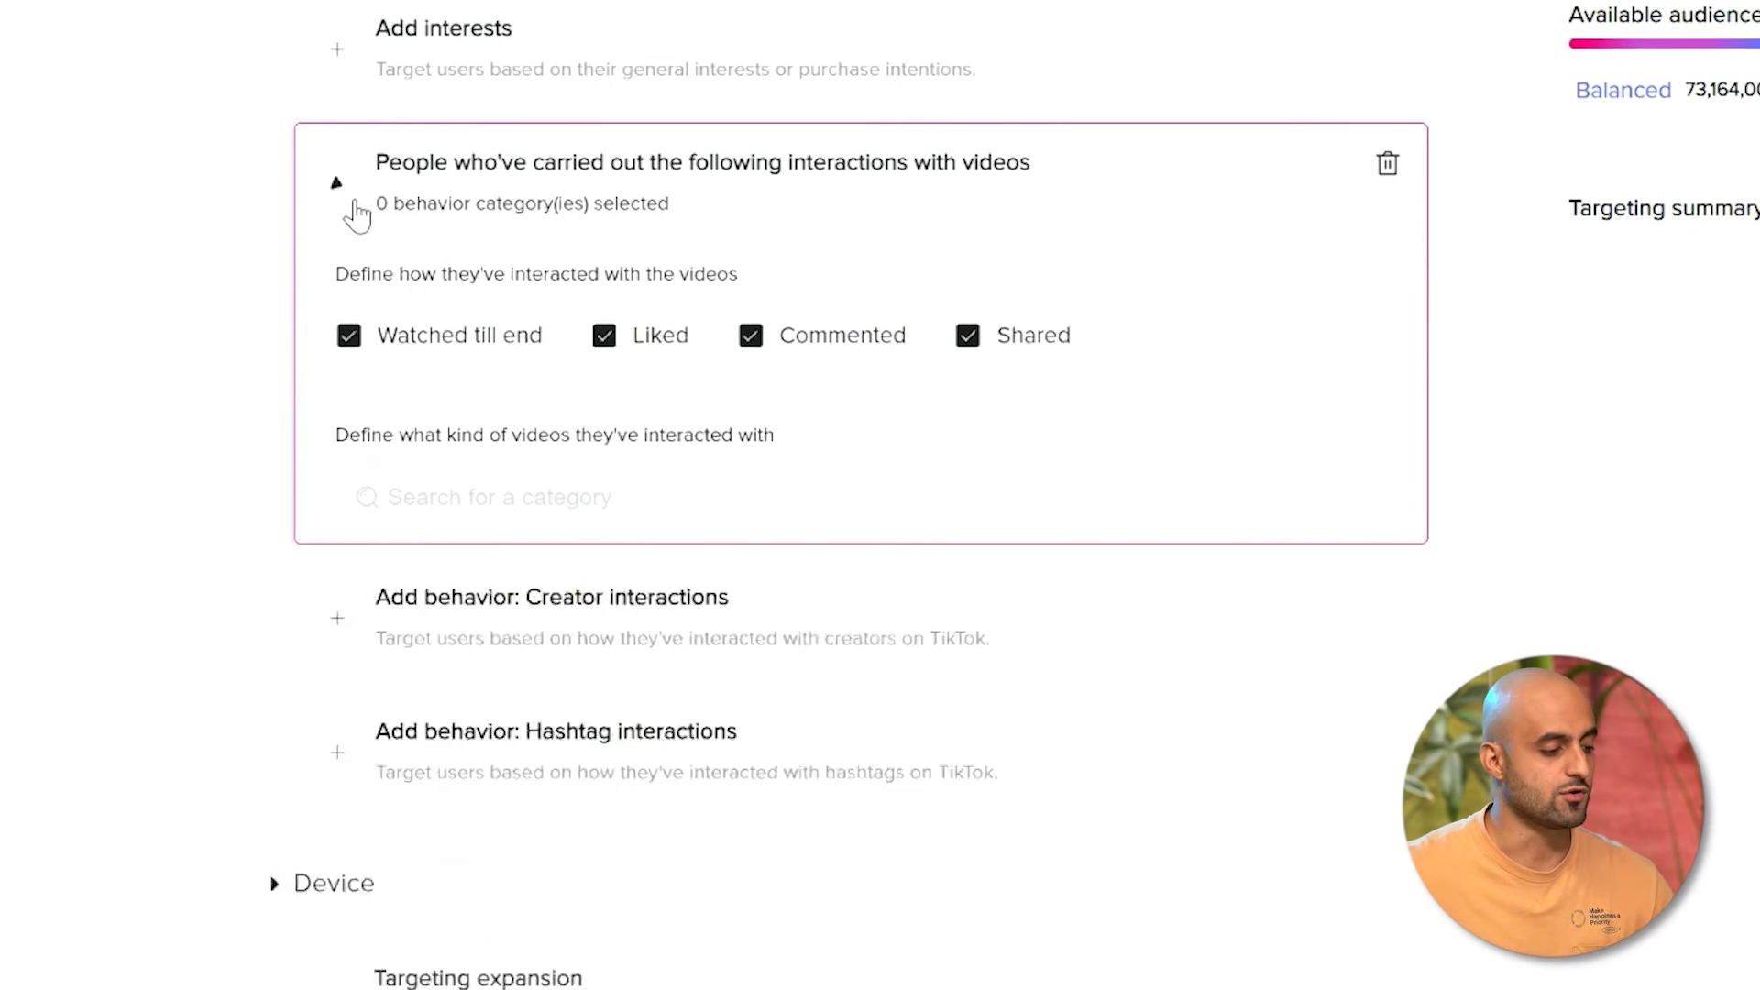
pyautogui.scroll(2, 637, 189)
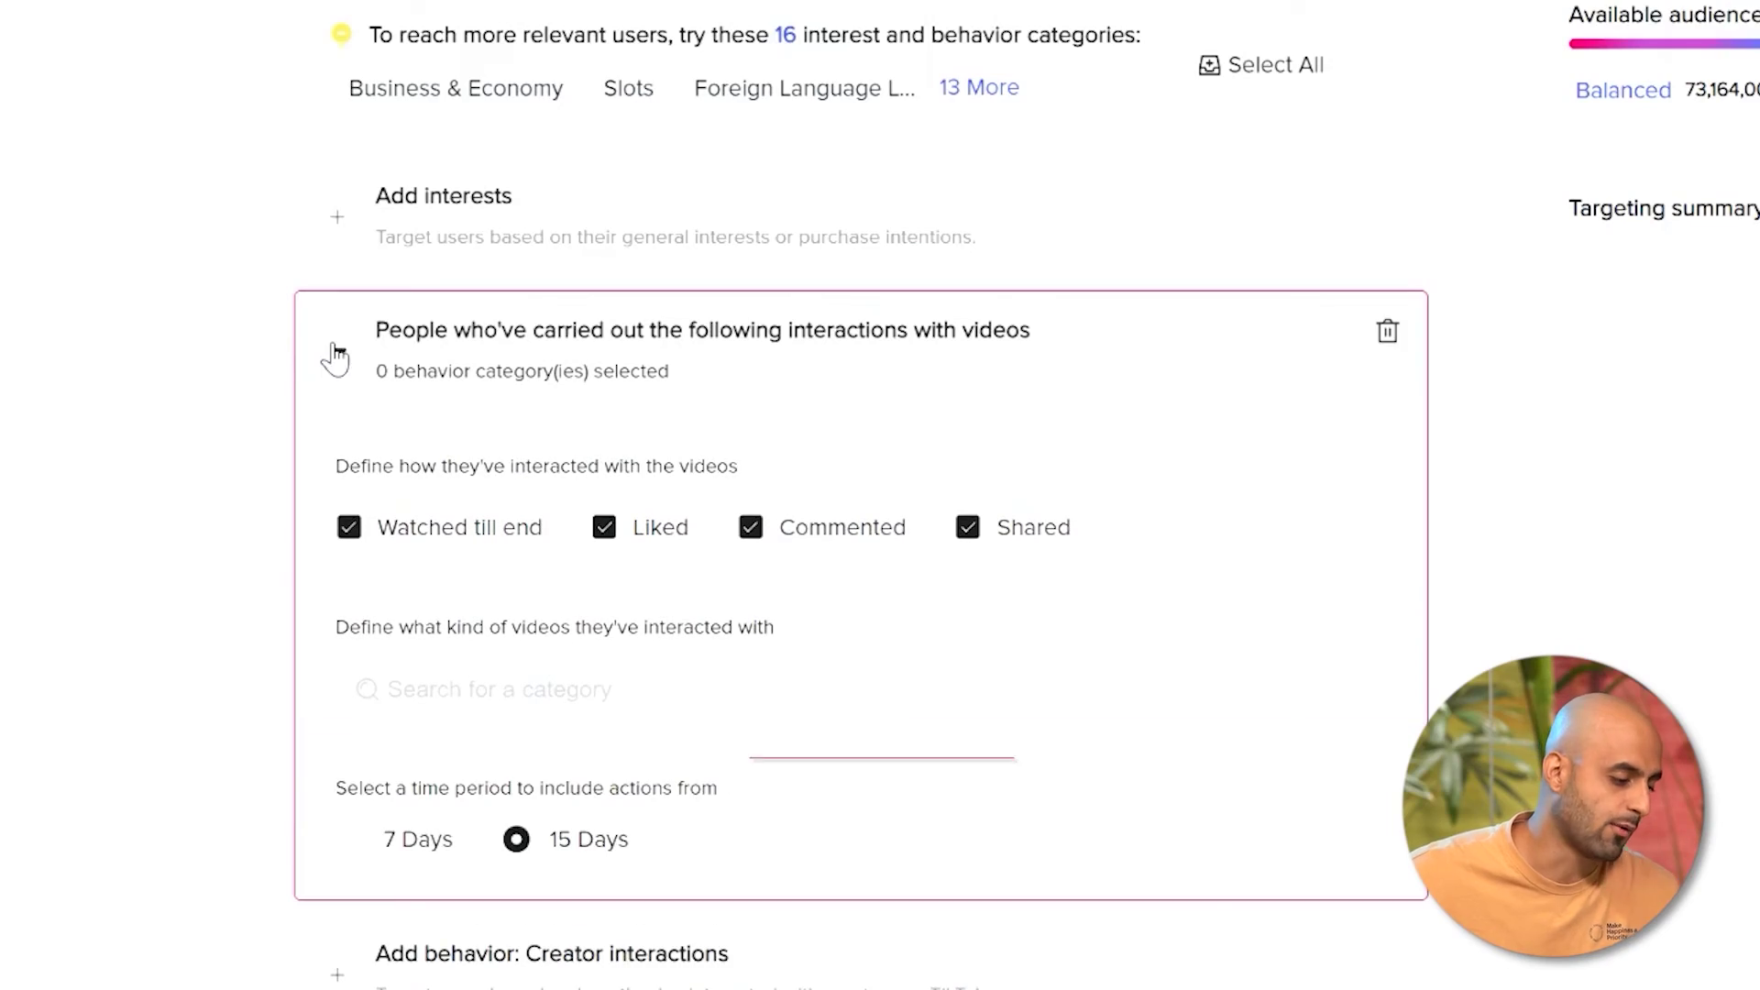
pyautogui.click(609, 695)
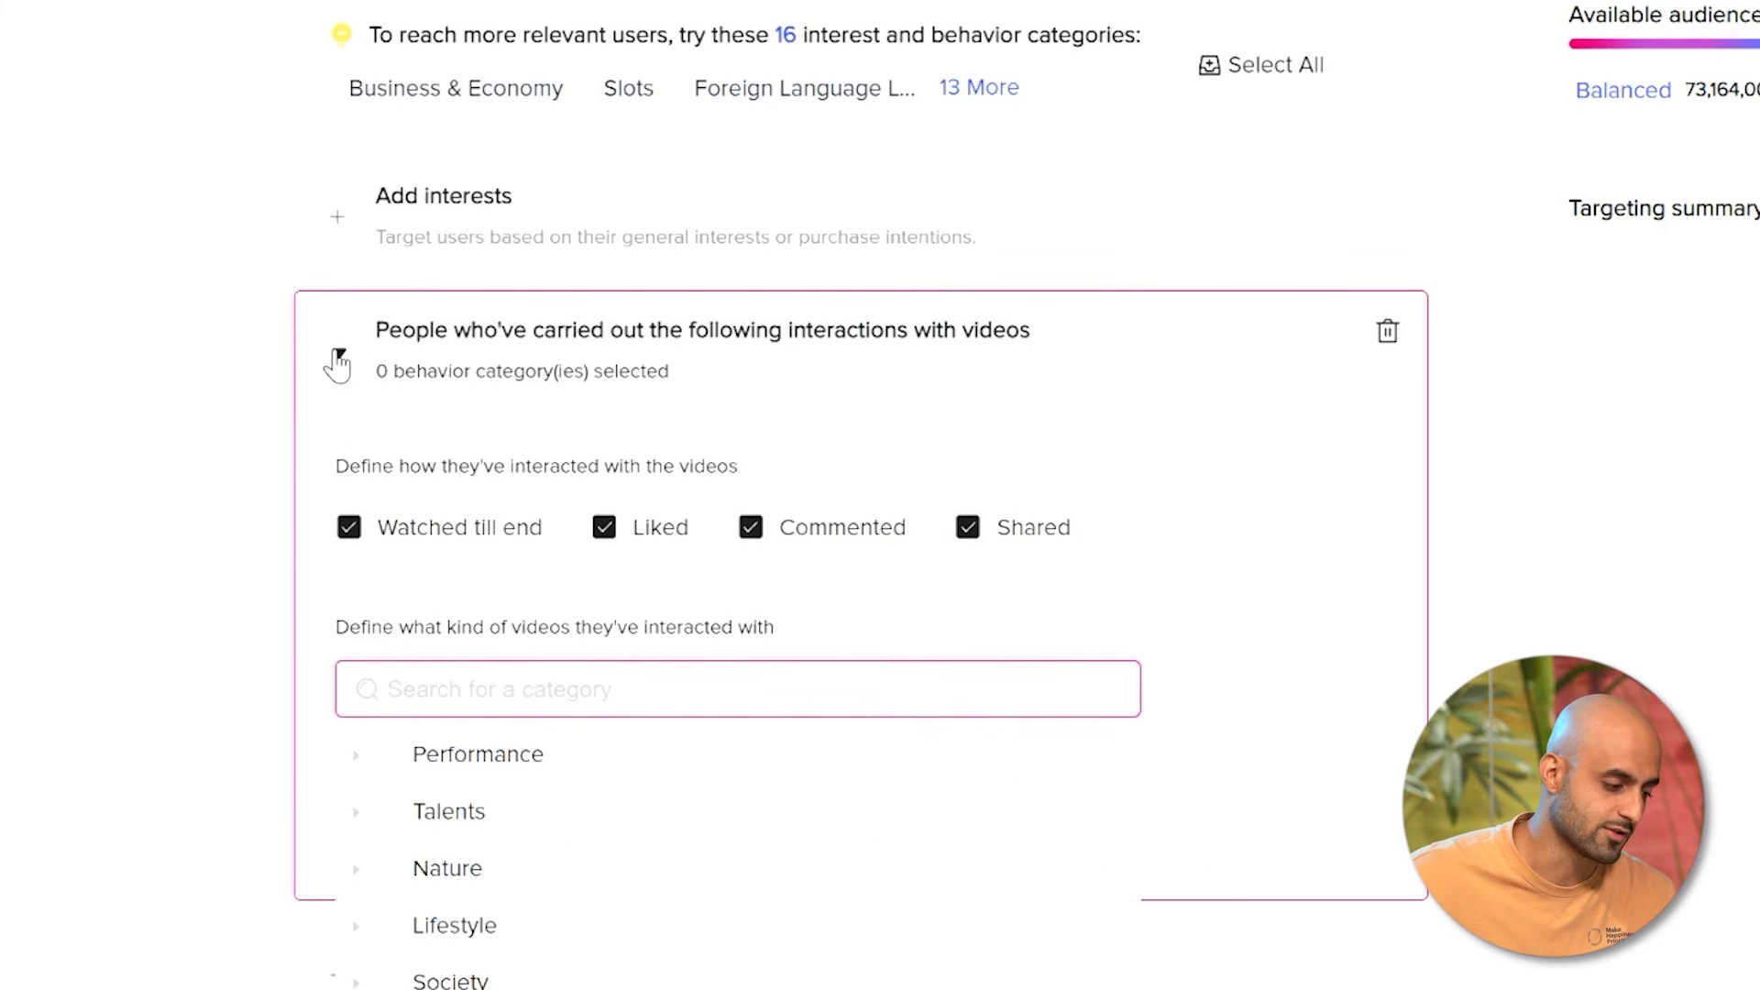
pyautogui.click(697, 587)
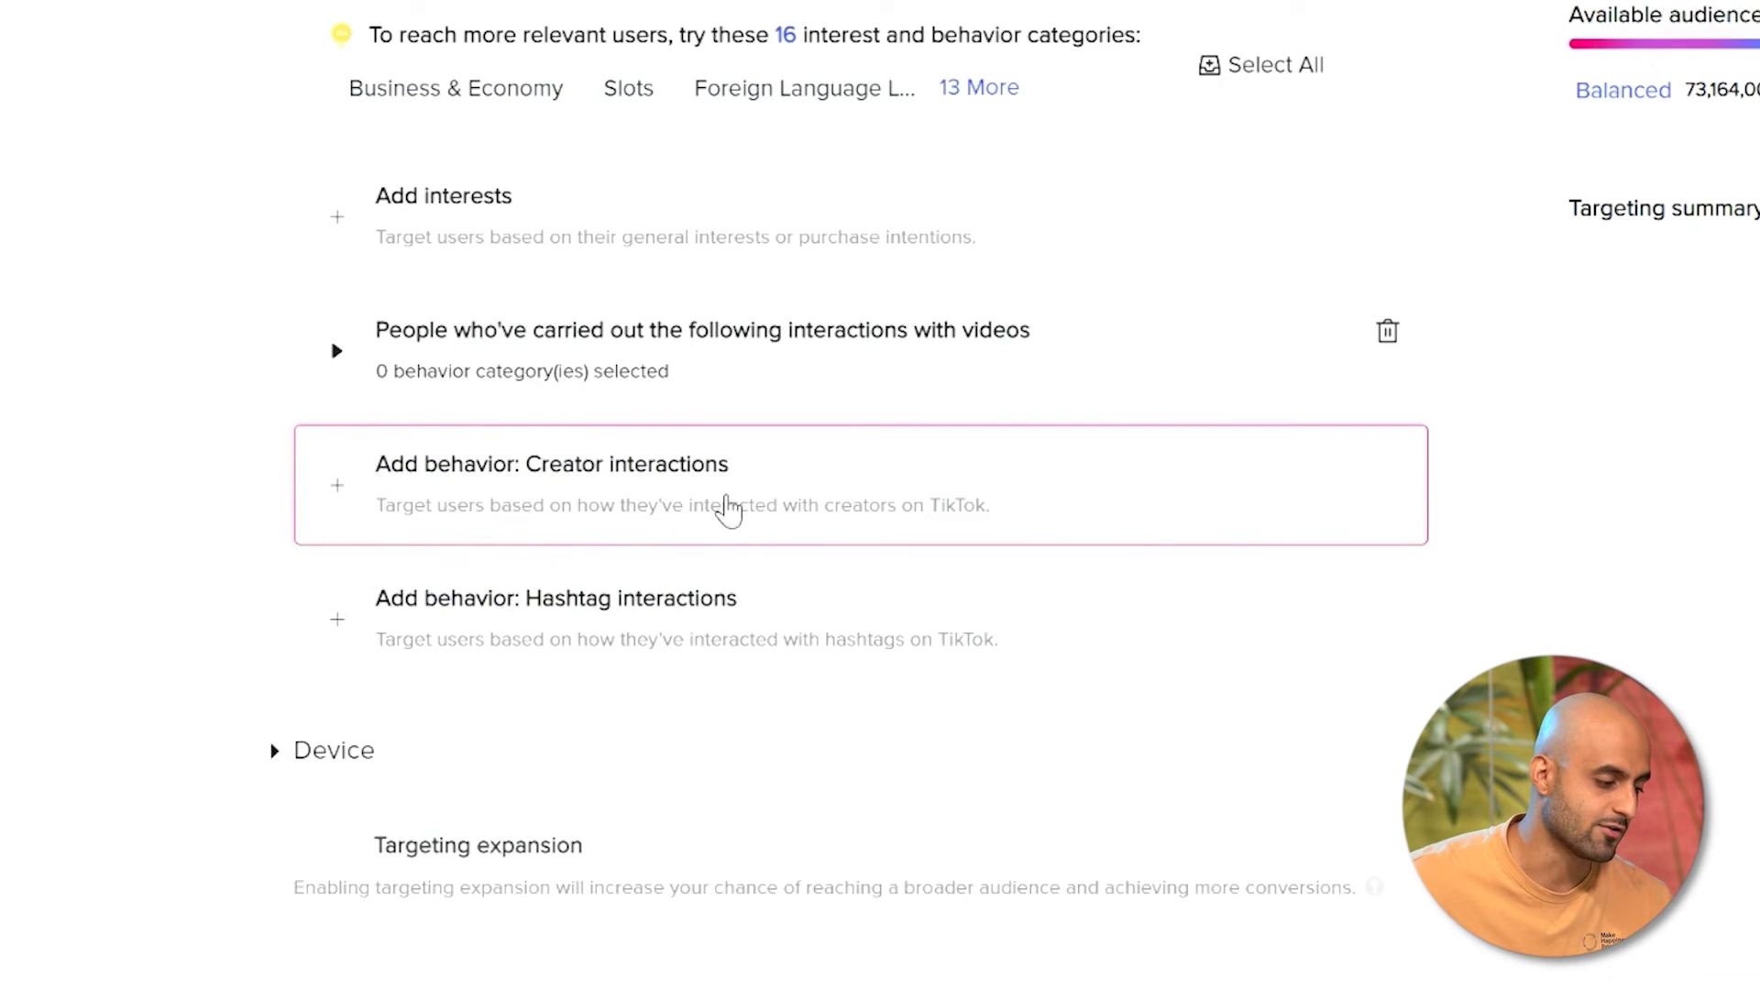
# - Add a Creator interactions behavior and look through its creator categories, including Daily life
pyautogui.click(406, 489)
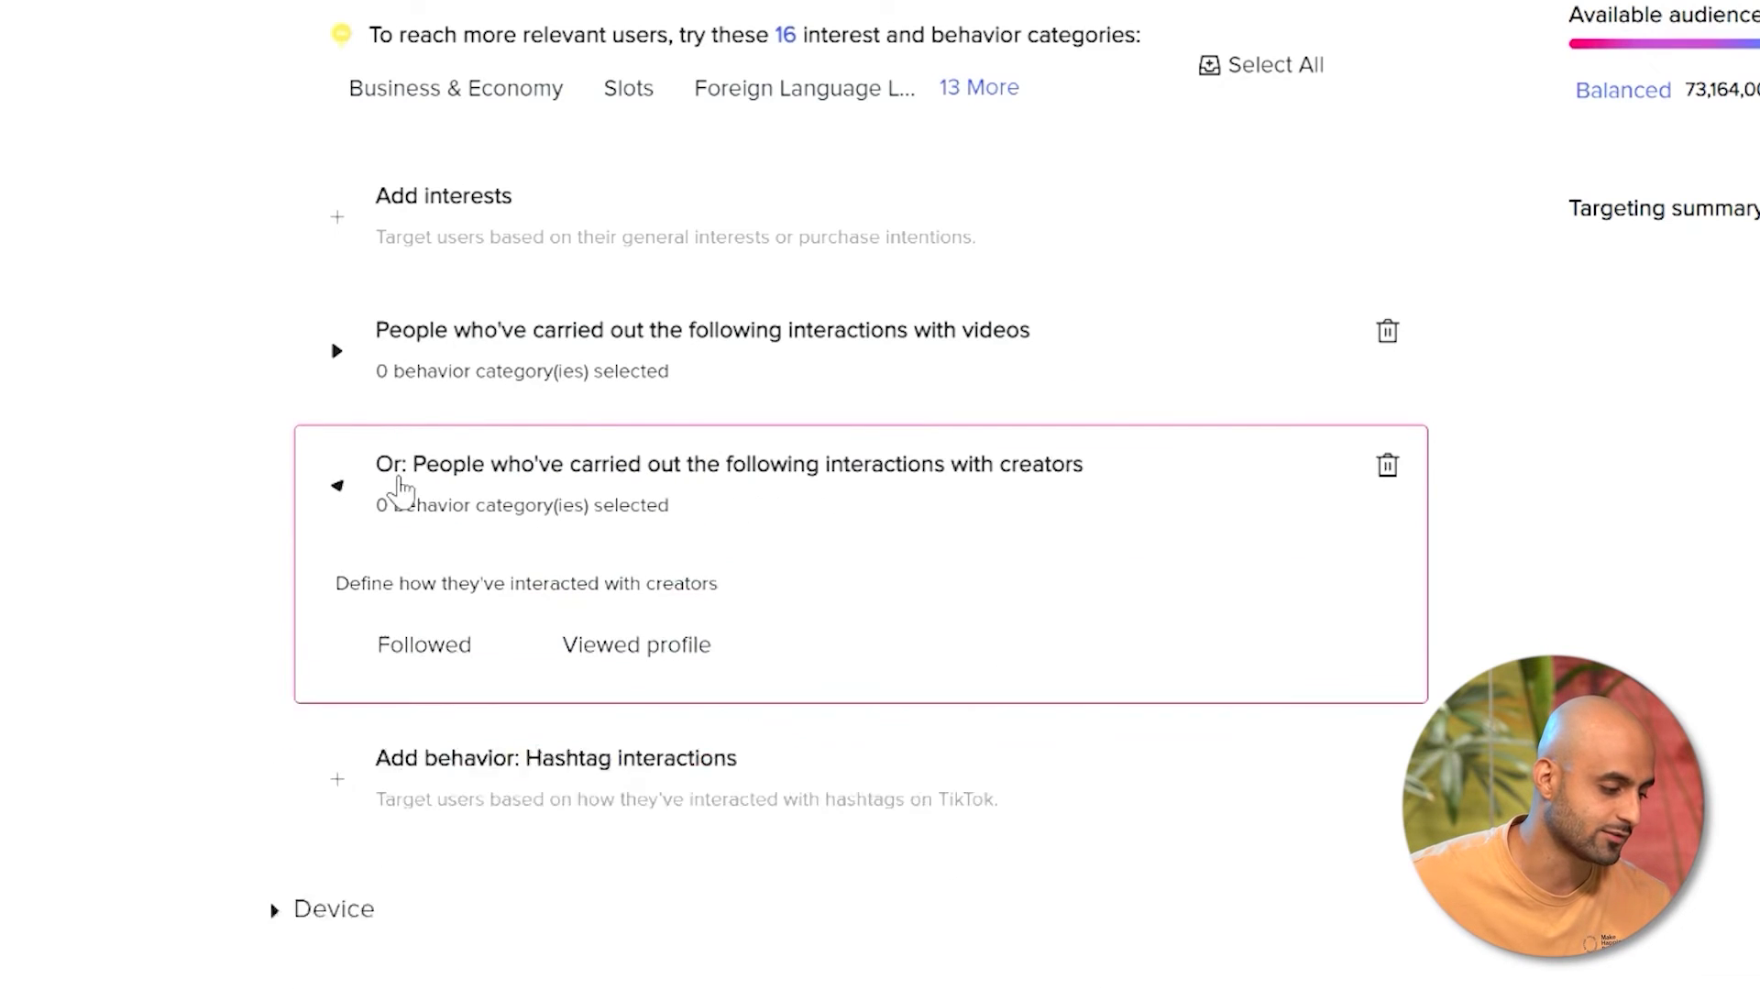
pyautogui.click(466, 492)
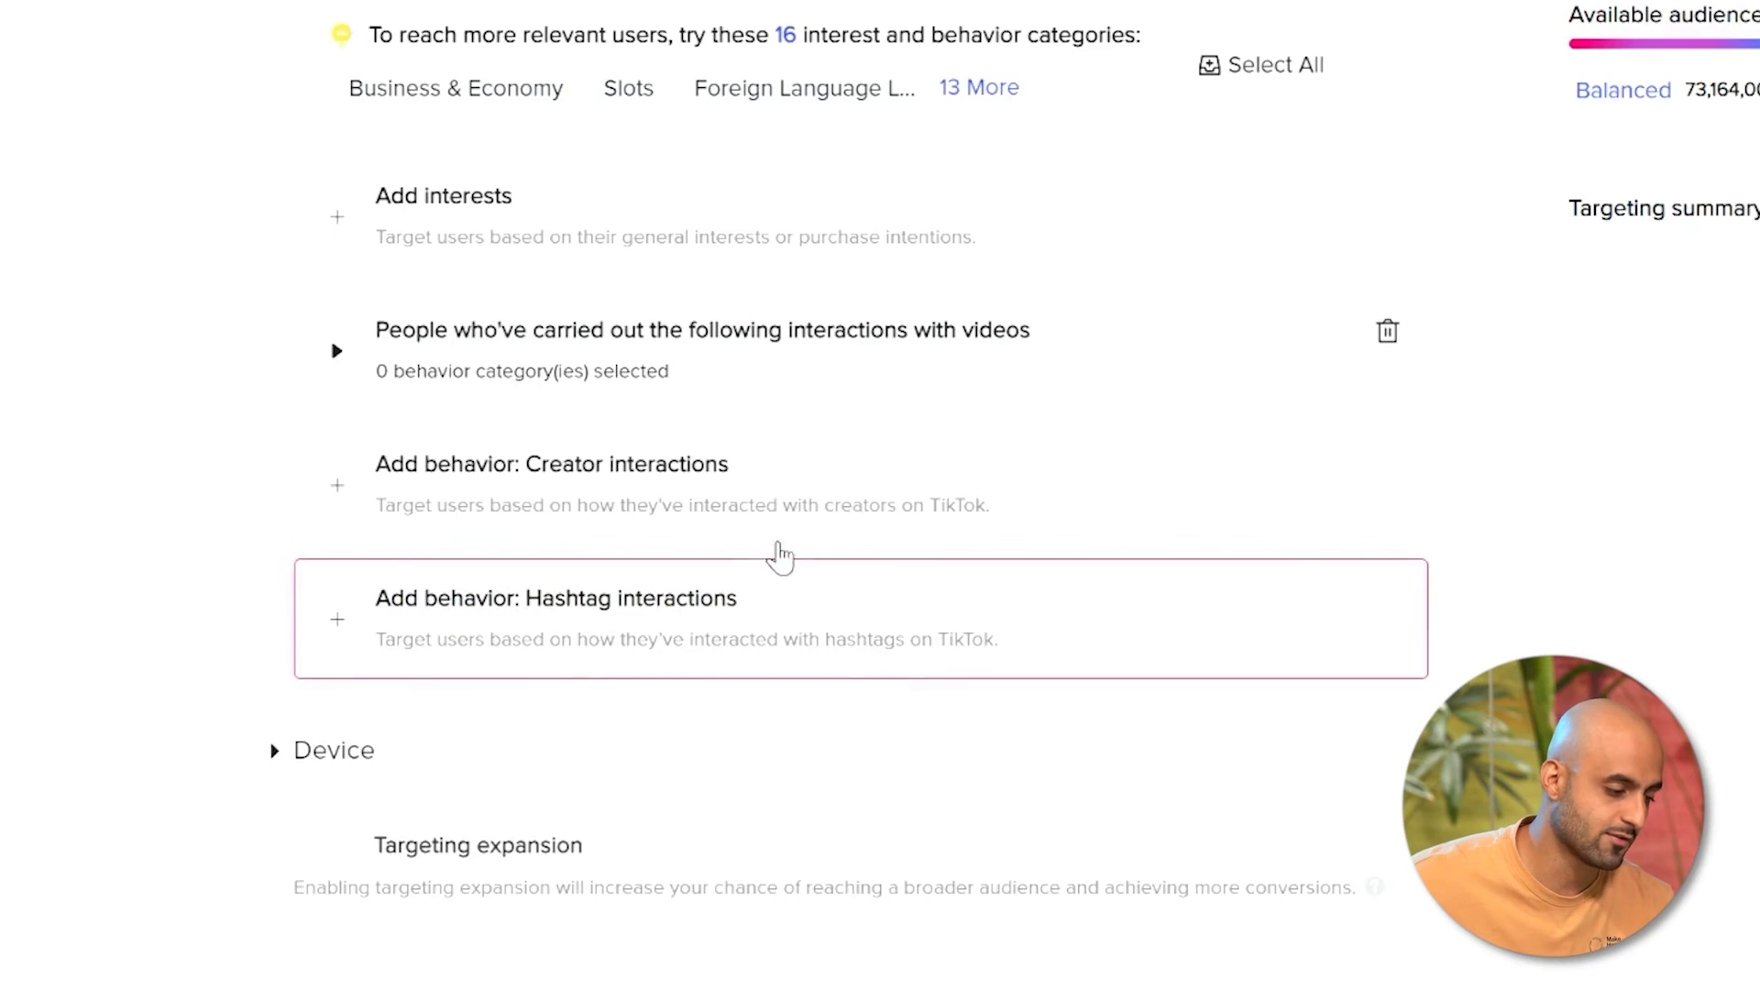
pyautogui.click(882, 478)
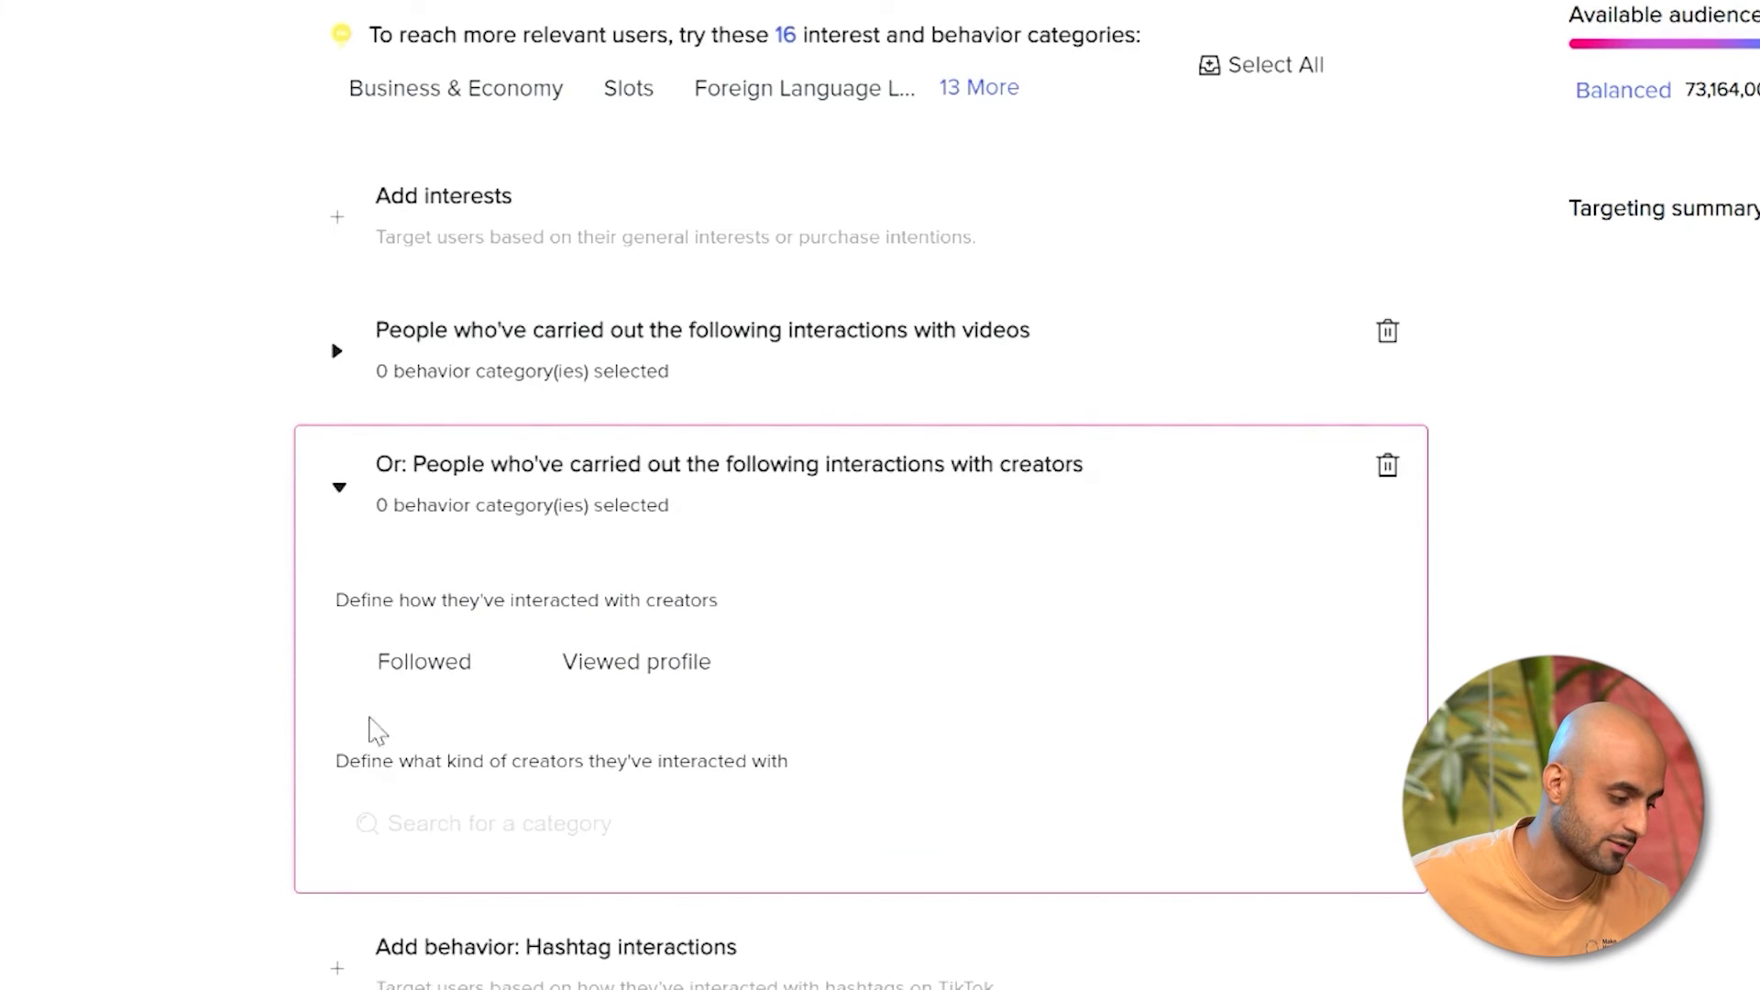
pyautogui.click(575, 833)
pyautogui.click(362, 679)
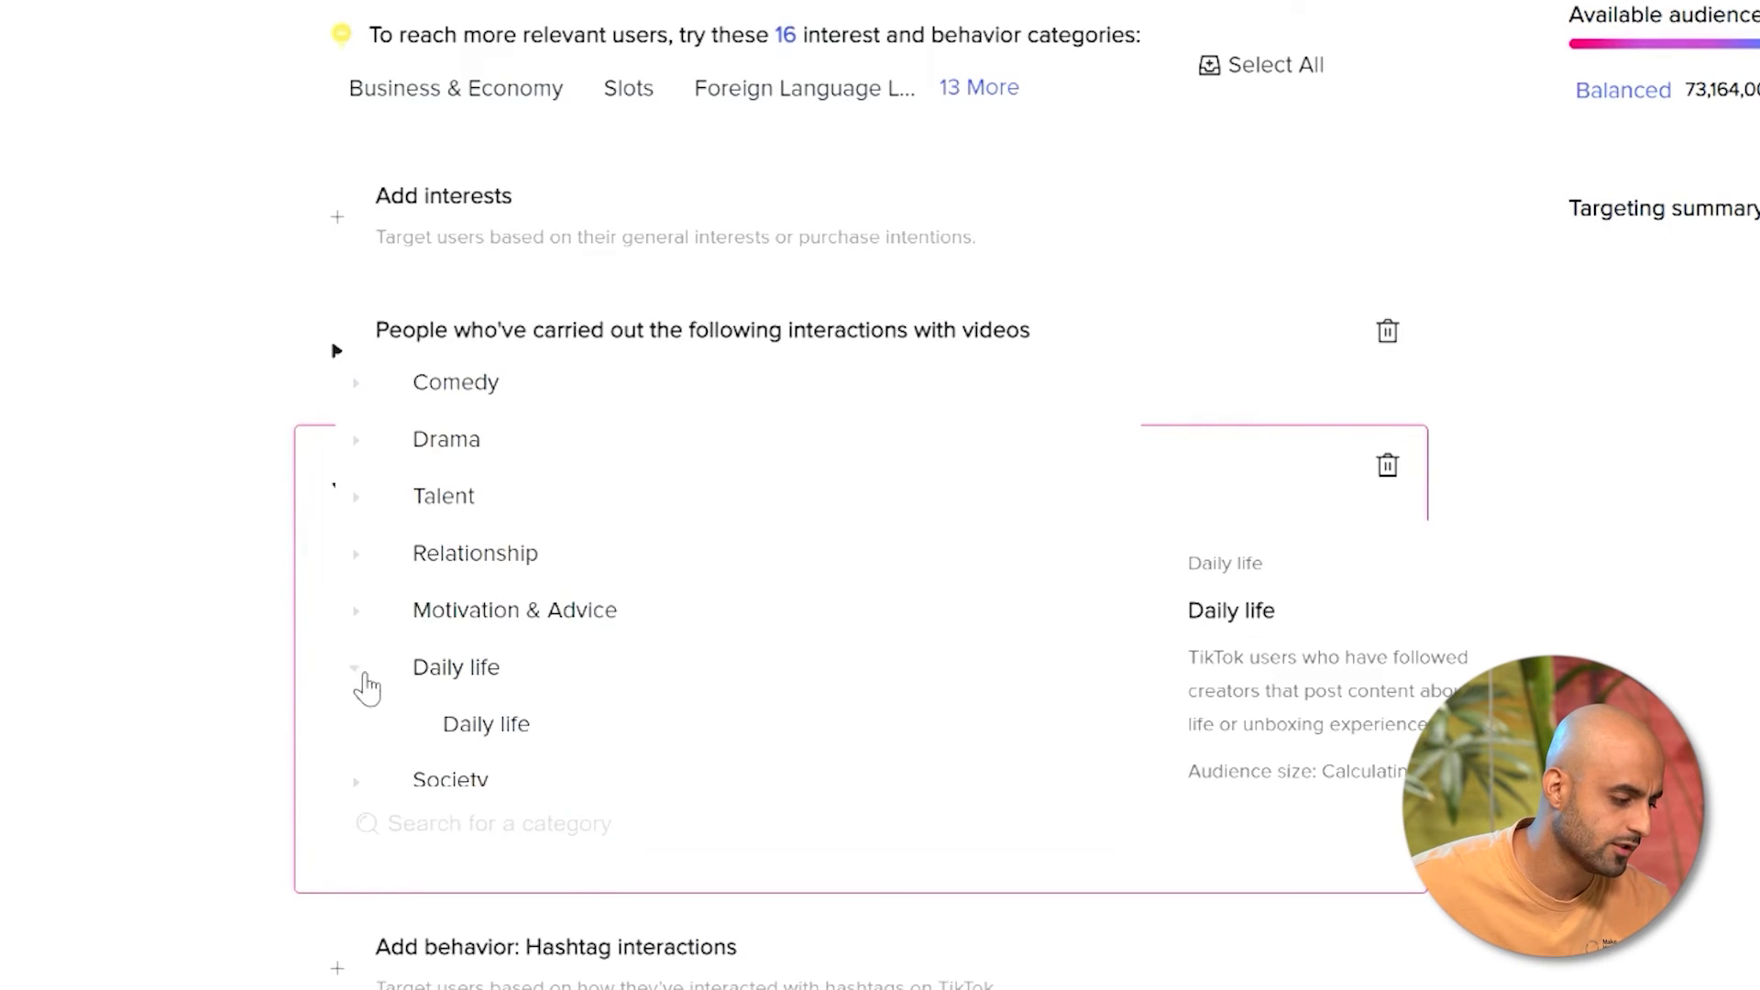
pyautogui.click(382, 664)
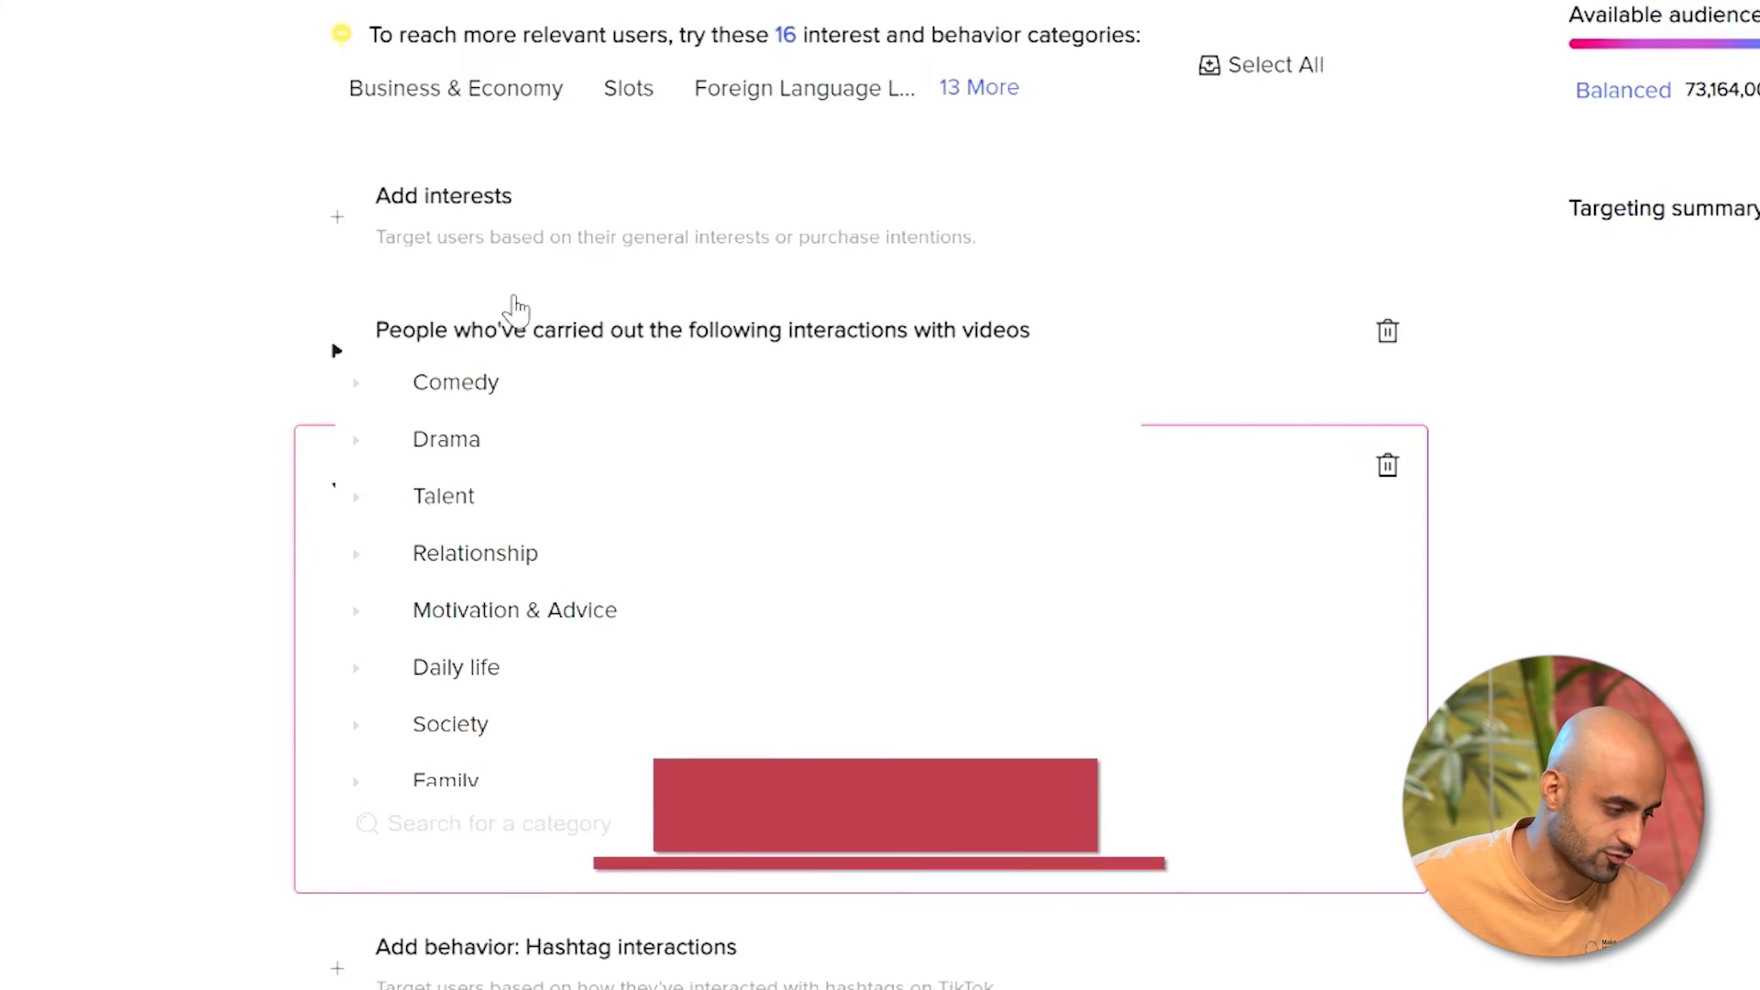
pyautogui.scroll(-2, 477, 587)
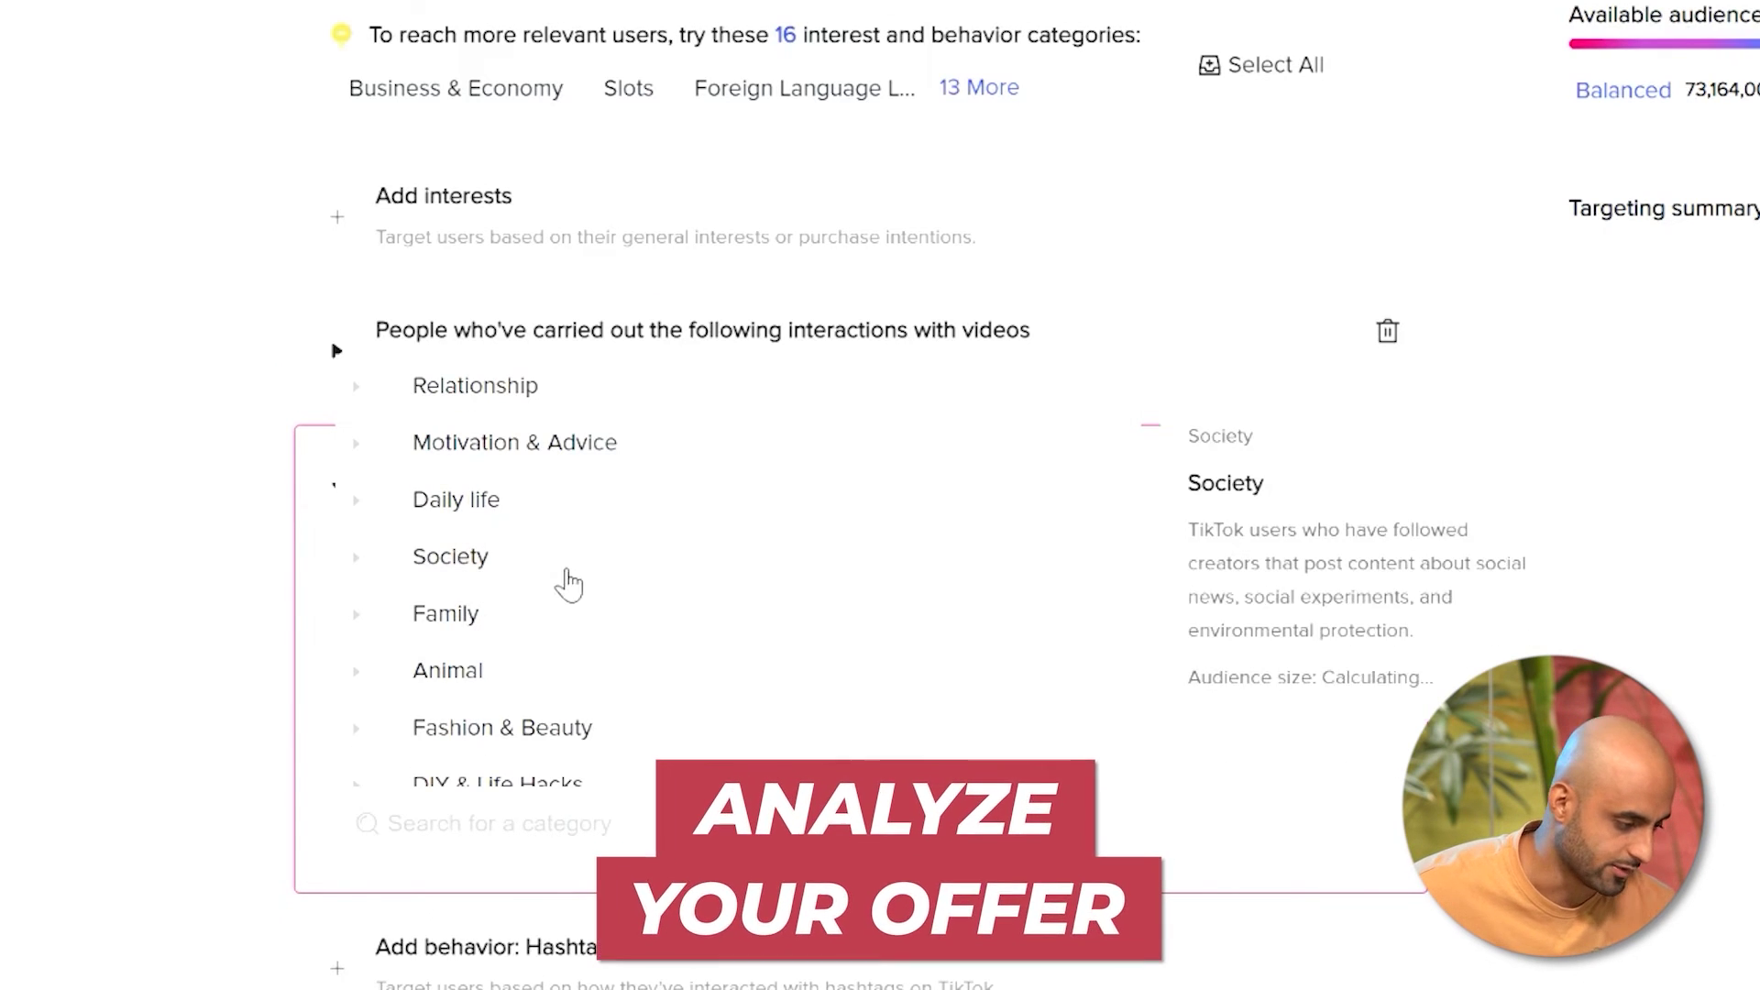
pyautogui.scroll(-3, 573, 564)
pyautogui.scroll(-3, 576, 568)
pyautogui.scroll(3, 468, 514)
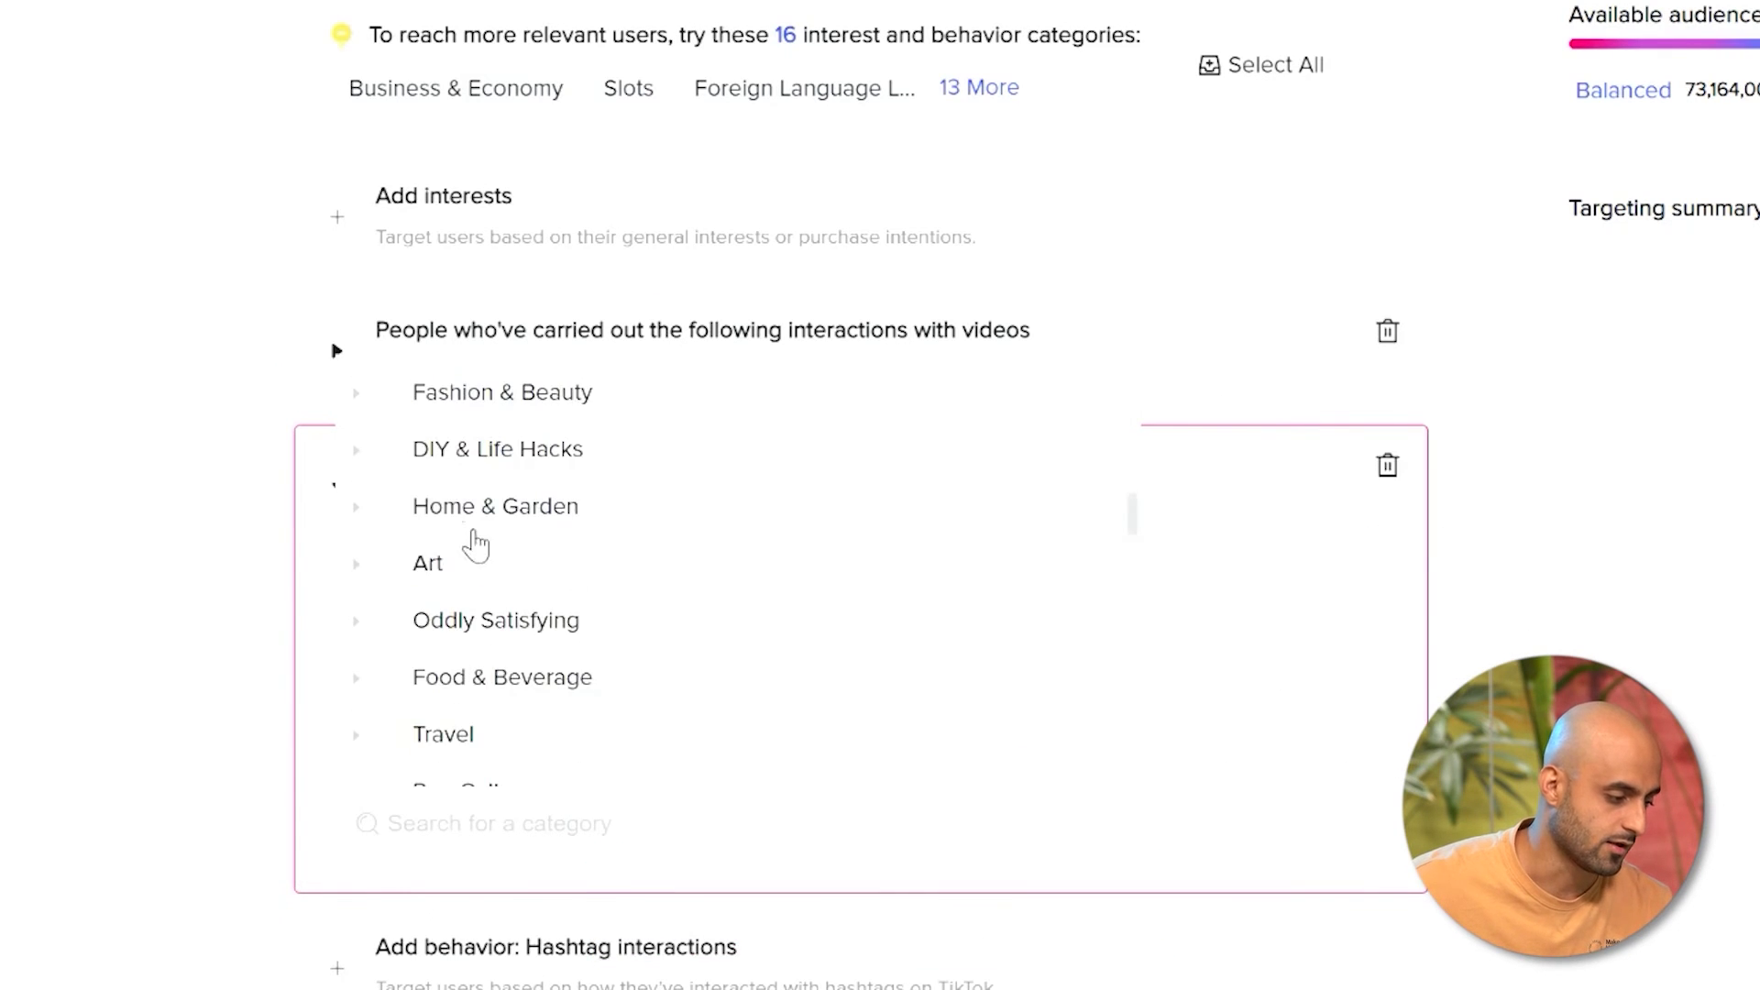
# - Expand DIY & Life Hacks and Home & Garden, and choose Home & Garden as the creator category
pyautogui.click(357, 451)
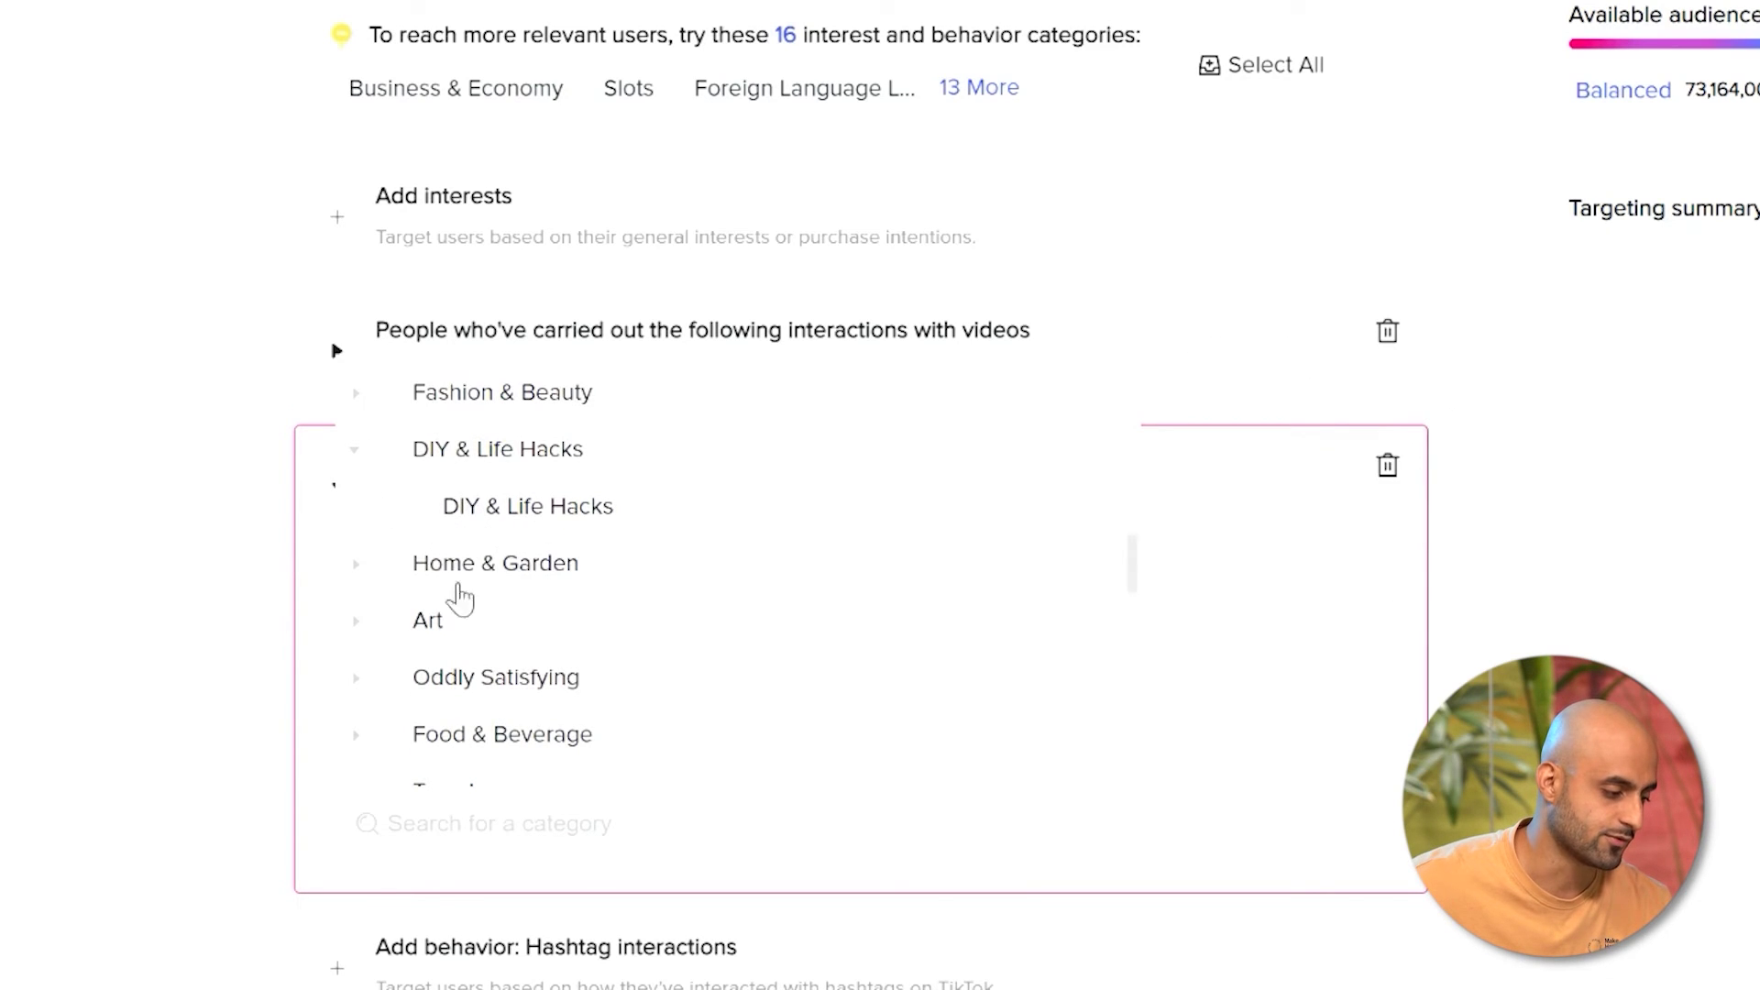
pyautogui.click(353, 564)
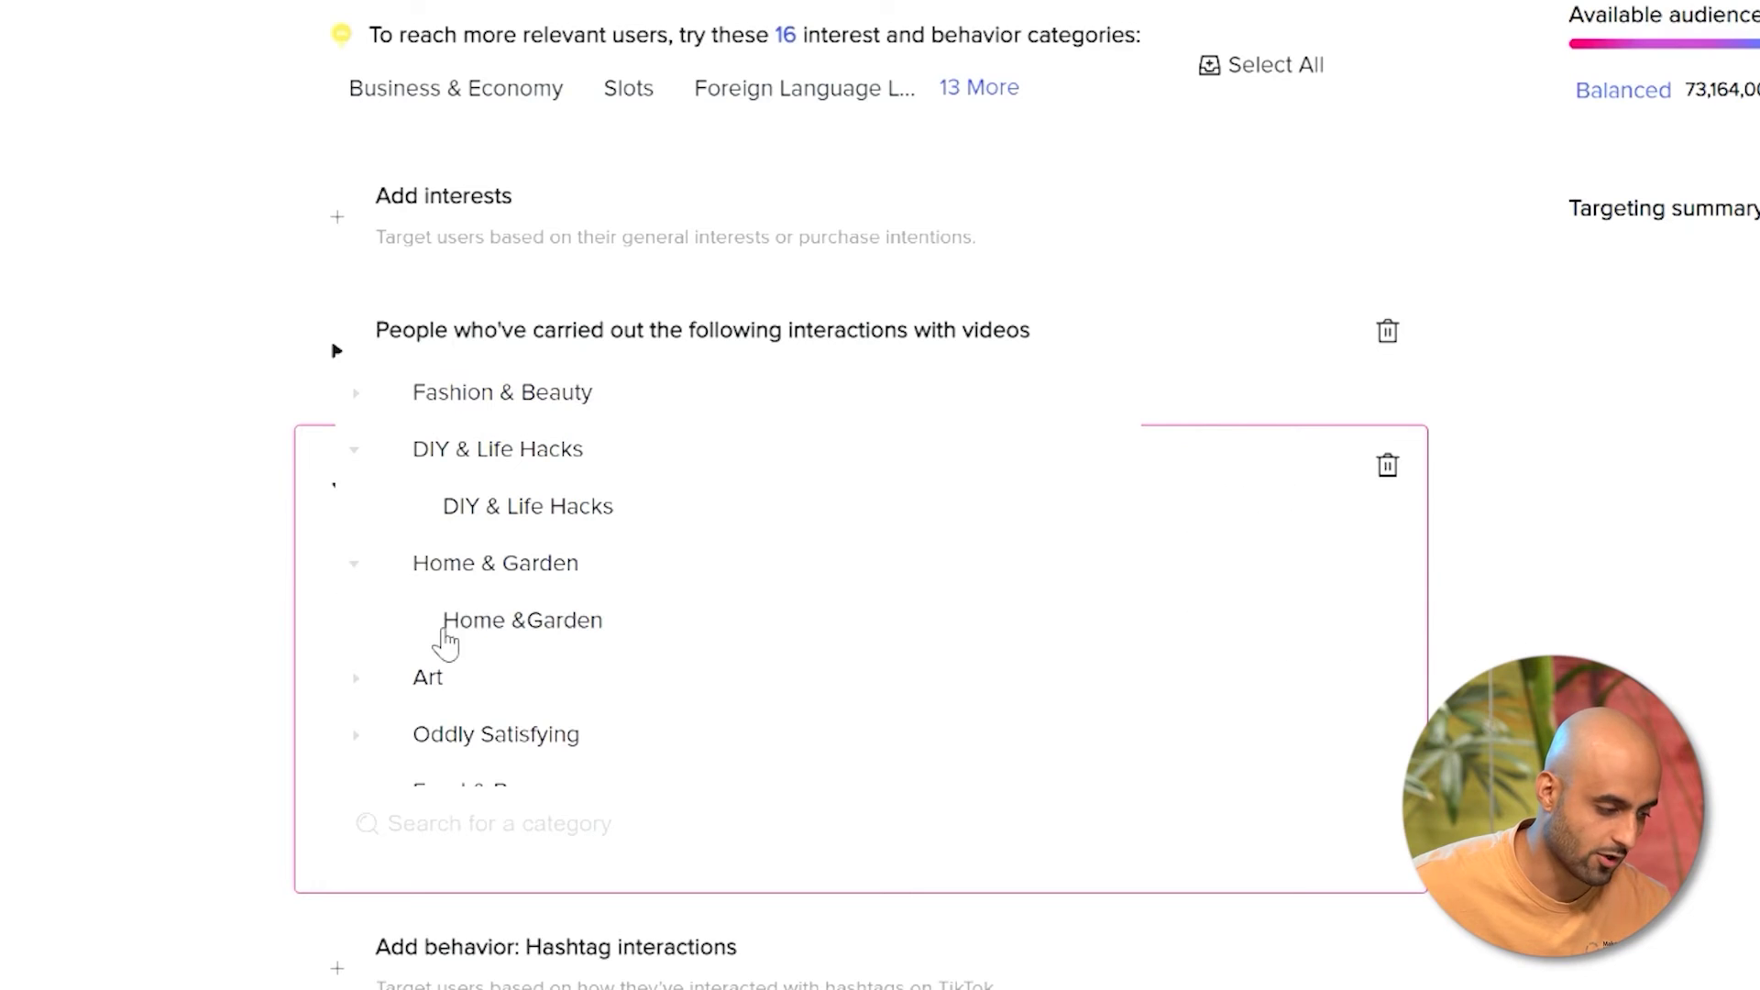
pyautogui.moveTo(429, 633)
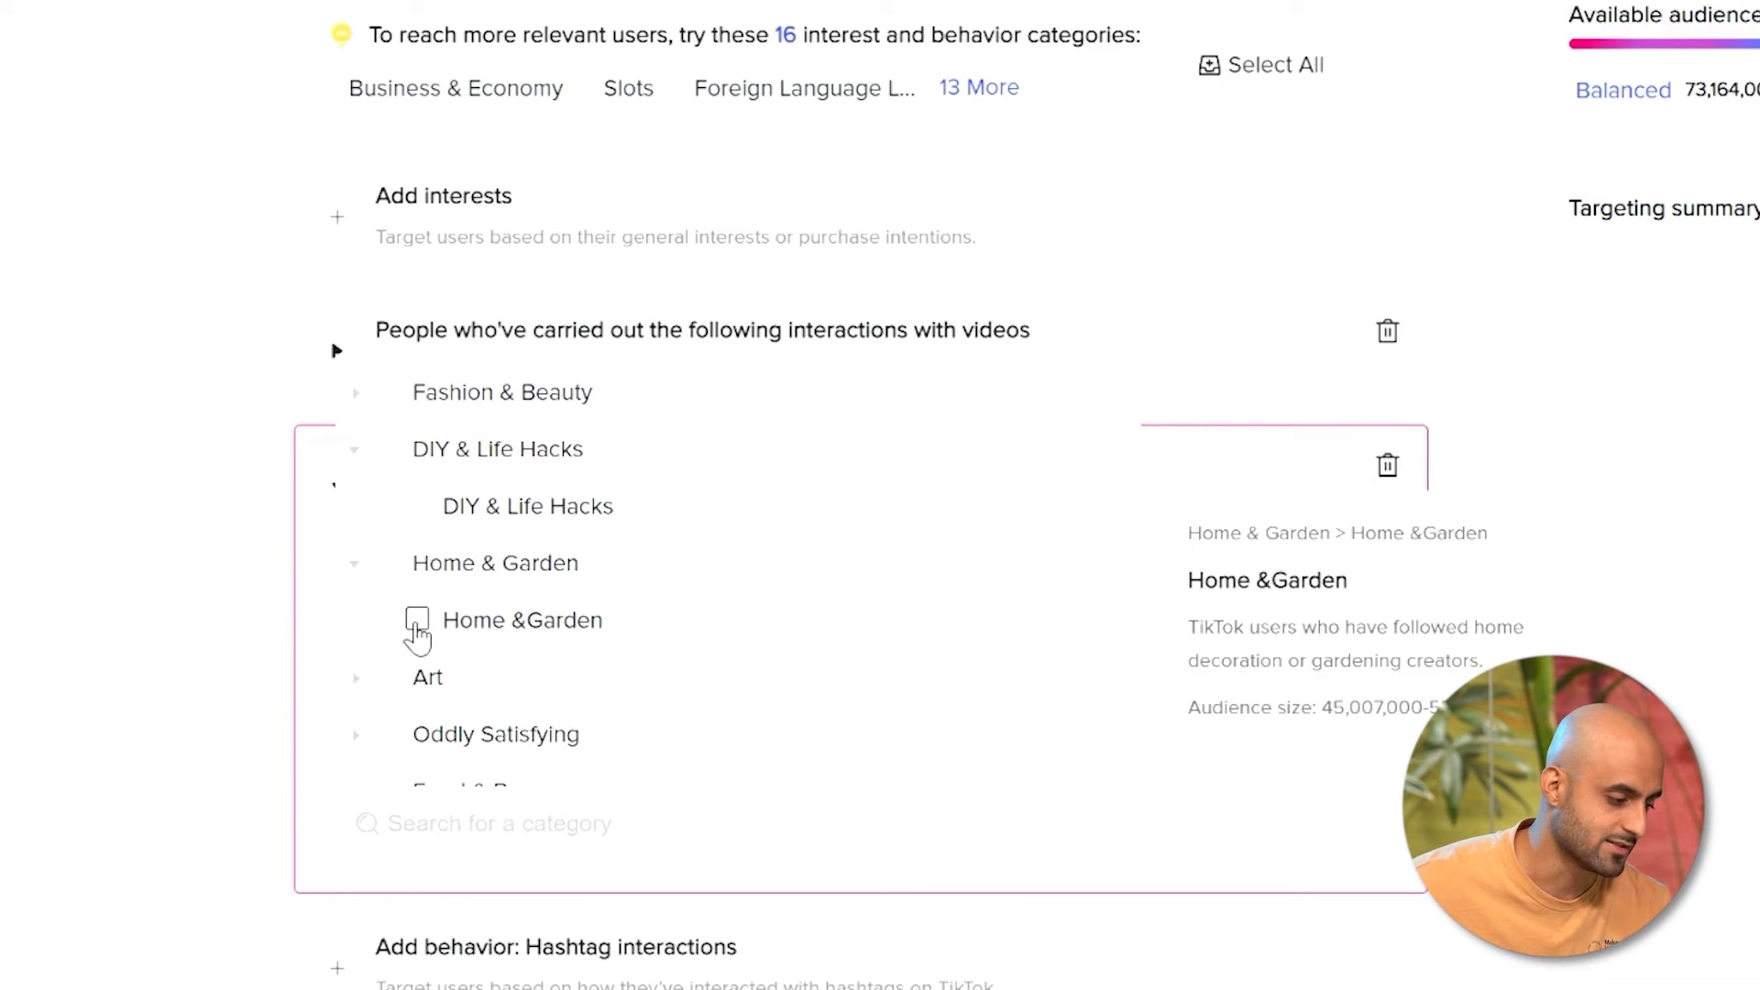
pyautogui.click(417, 623)
pyautogui.click(177, 706)
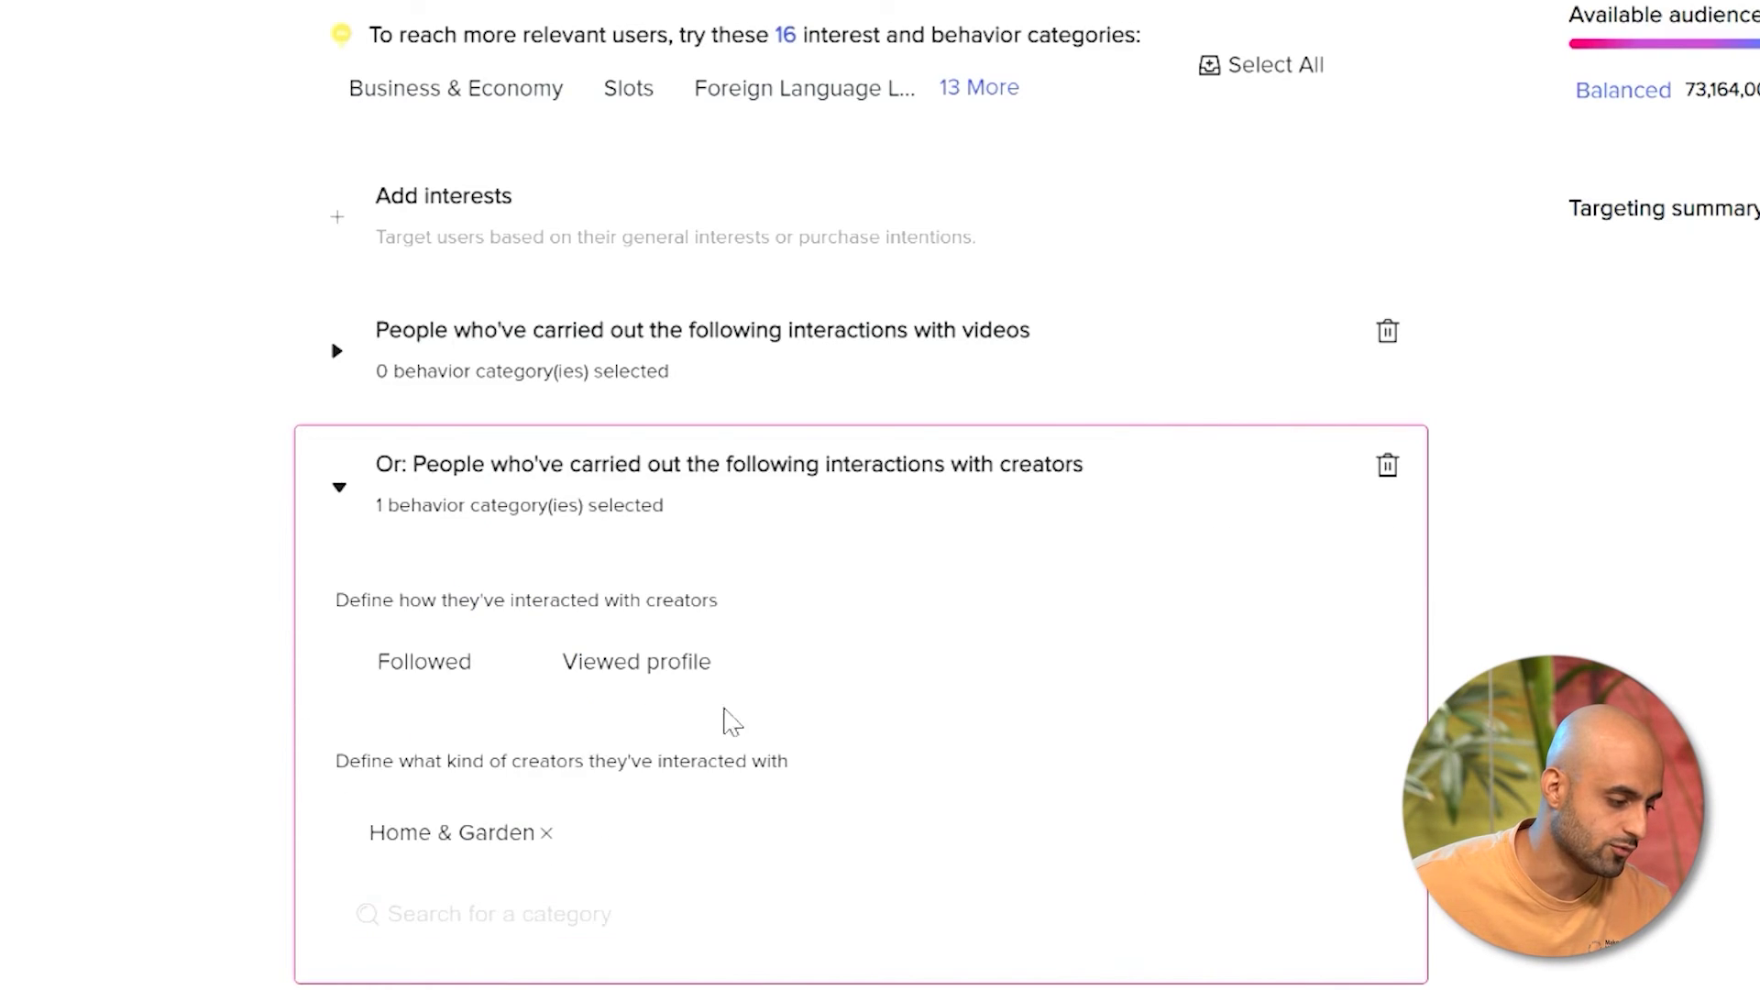
# - Include the Followed and Viewed profile creator interactions, and replace the Home & Garden creator category with Family
pyautogui.click(354, 668)
pyautogui.click(534, 664)
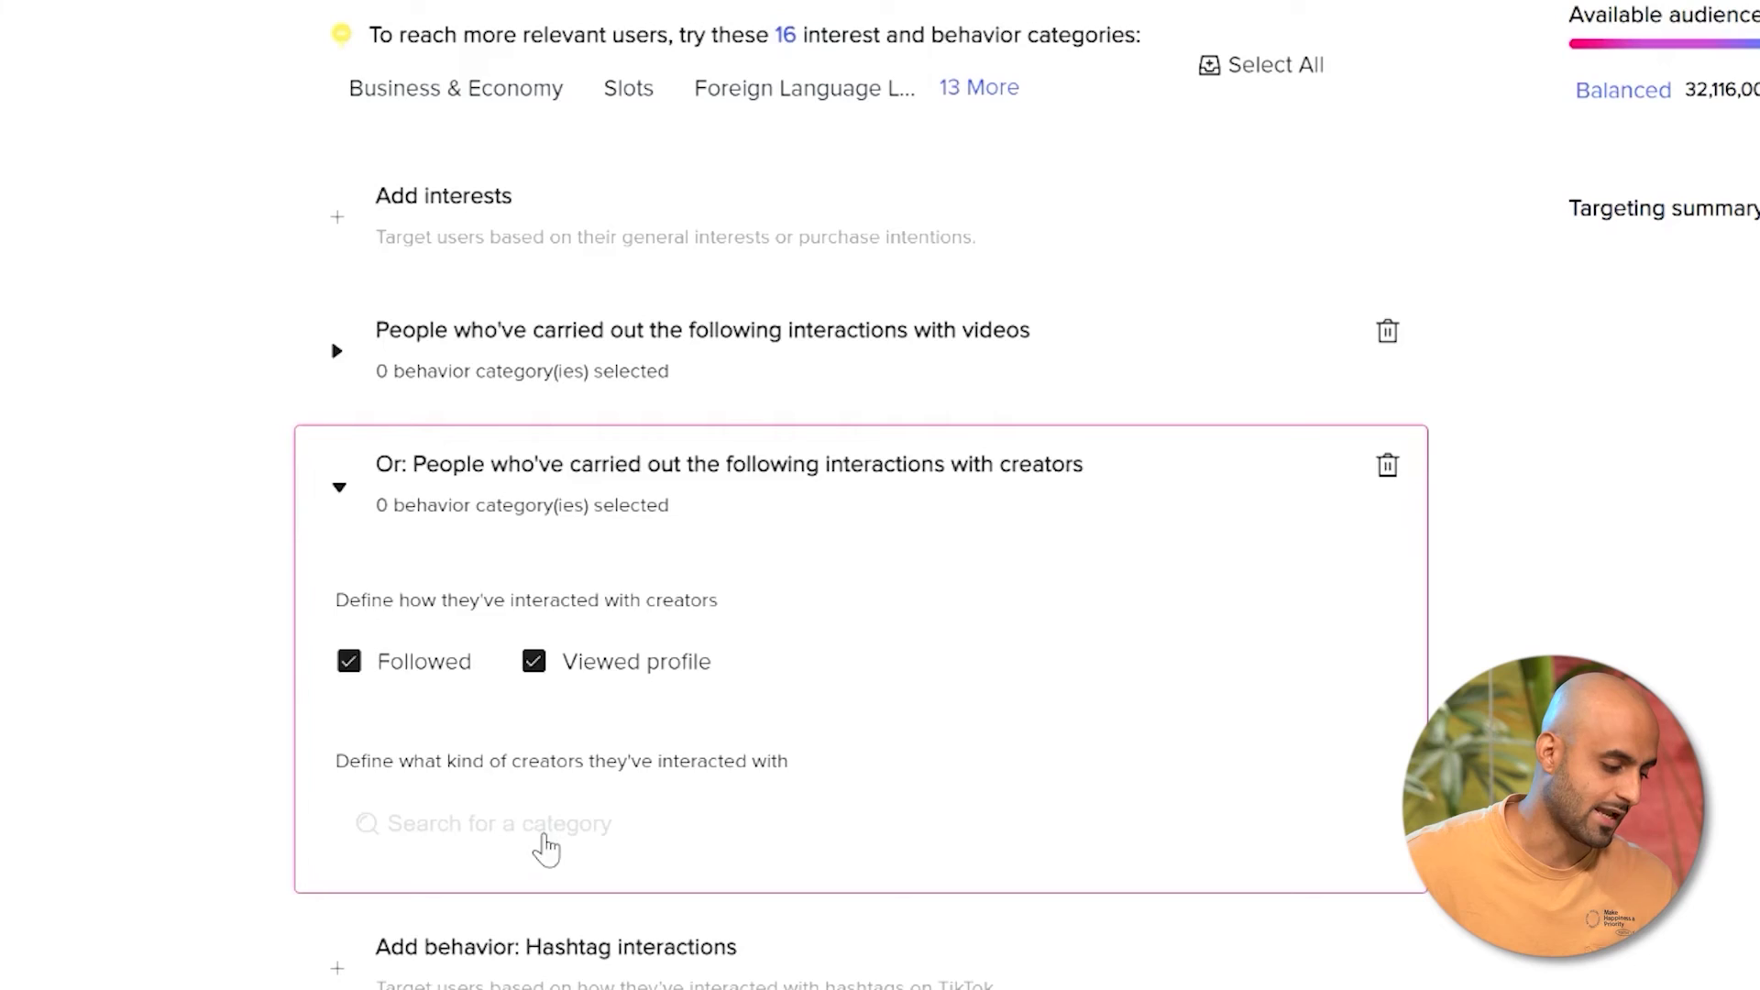
pyautogui.click(546, 849)
pyautogui.scroll(-5, 468, 591)
pyautogui.scroll(3, 452, 491)
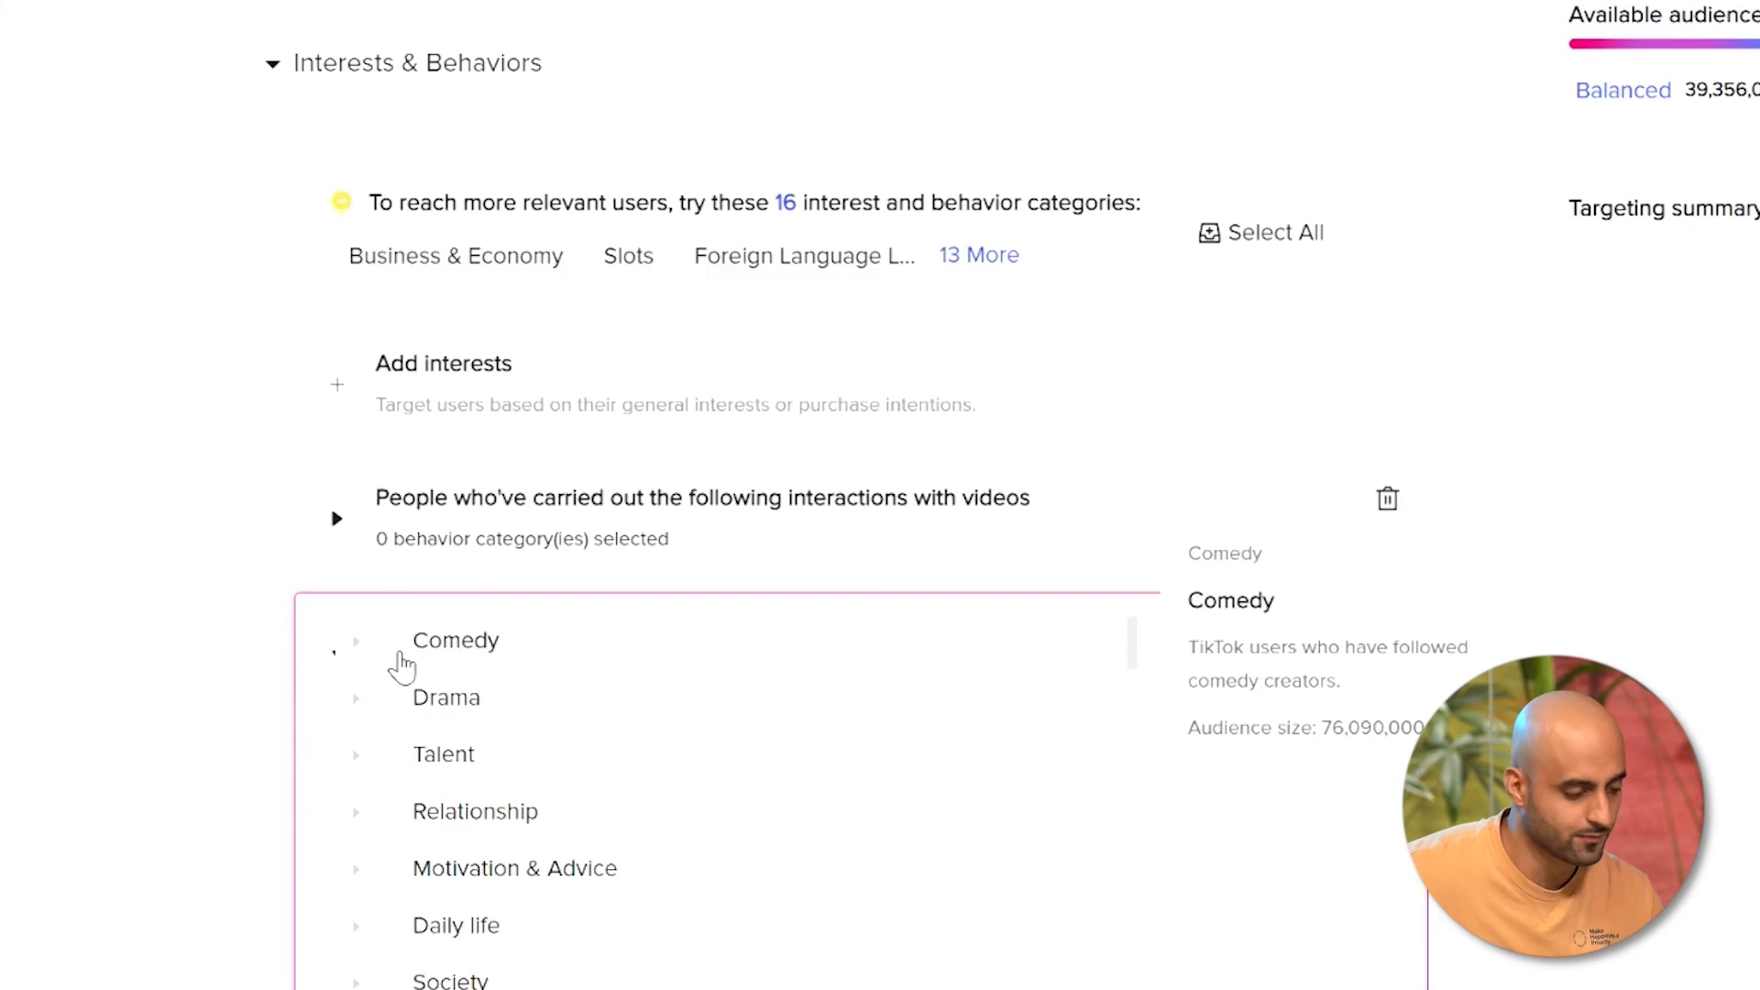
pyautogui.click(220, 835)
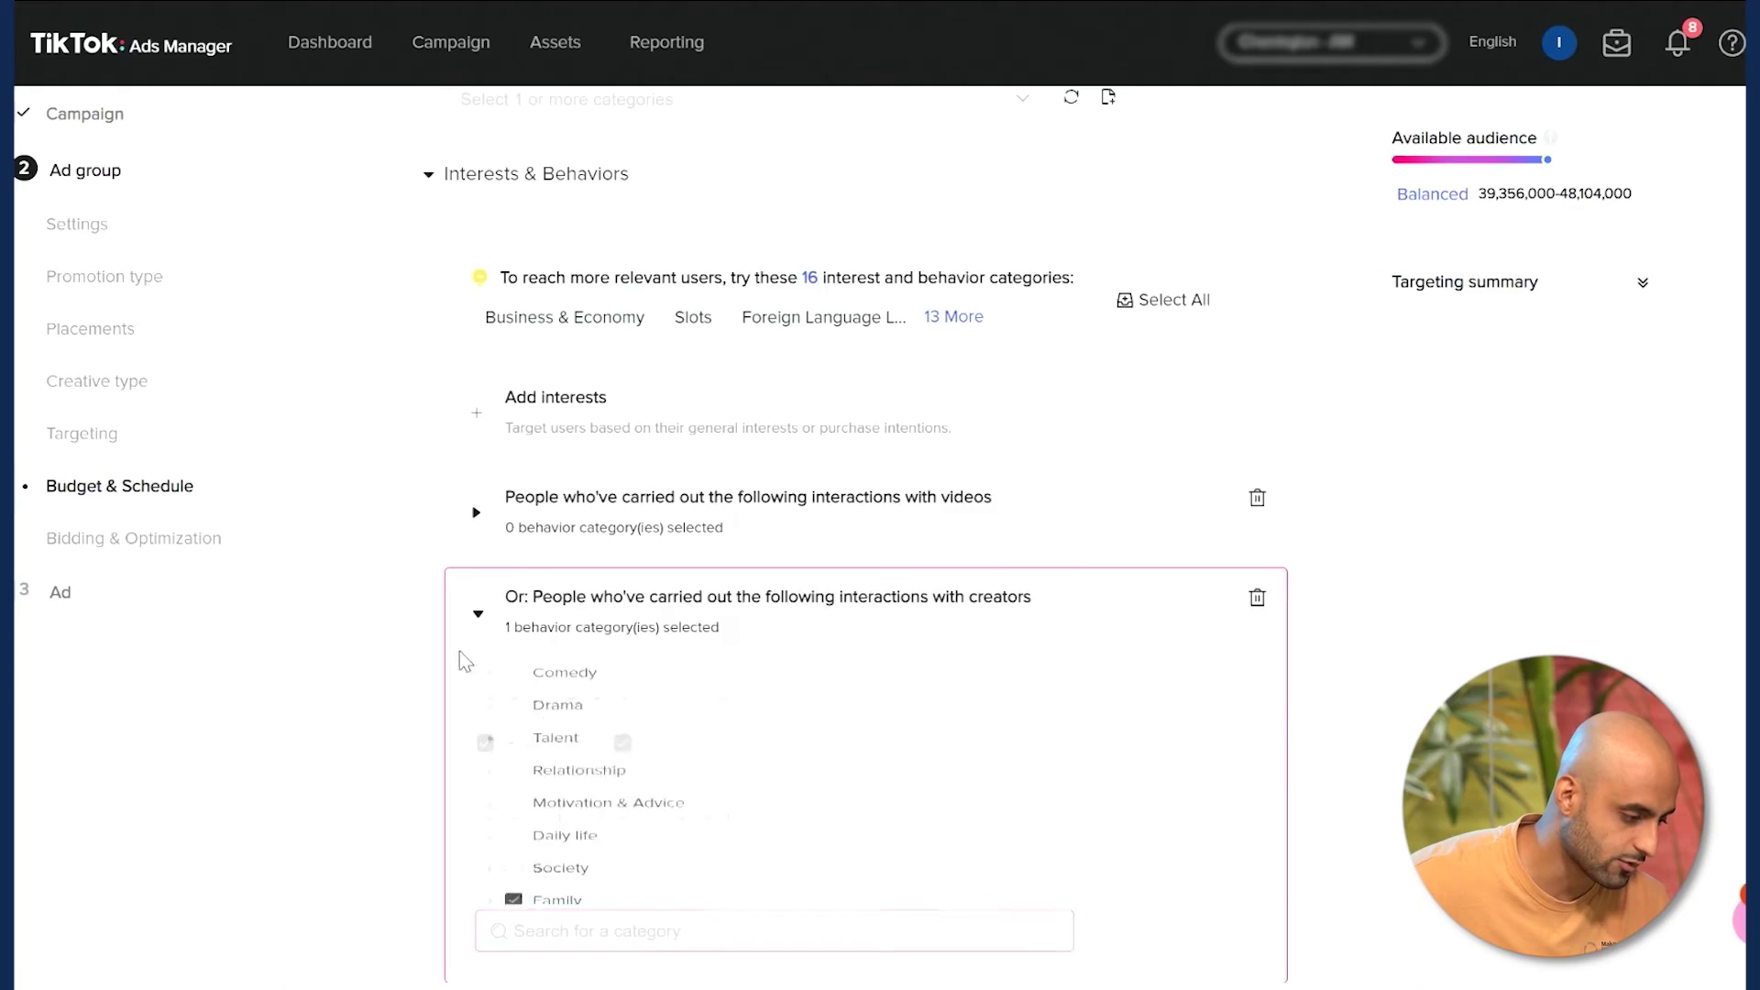
# - Collapse the creator interactions settings, then add a Hashtag interactions behavior and open its hashtag search
pyautogui.click(749, 666)
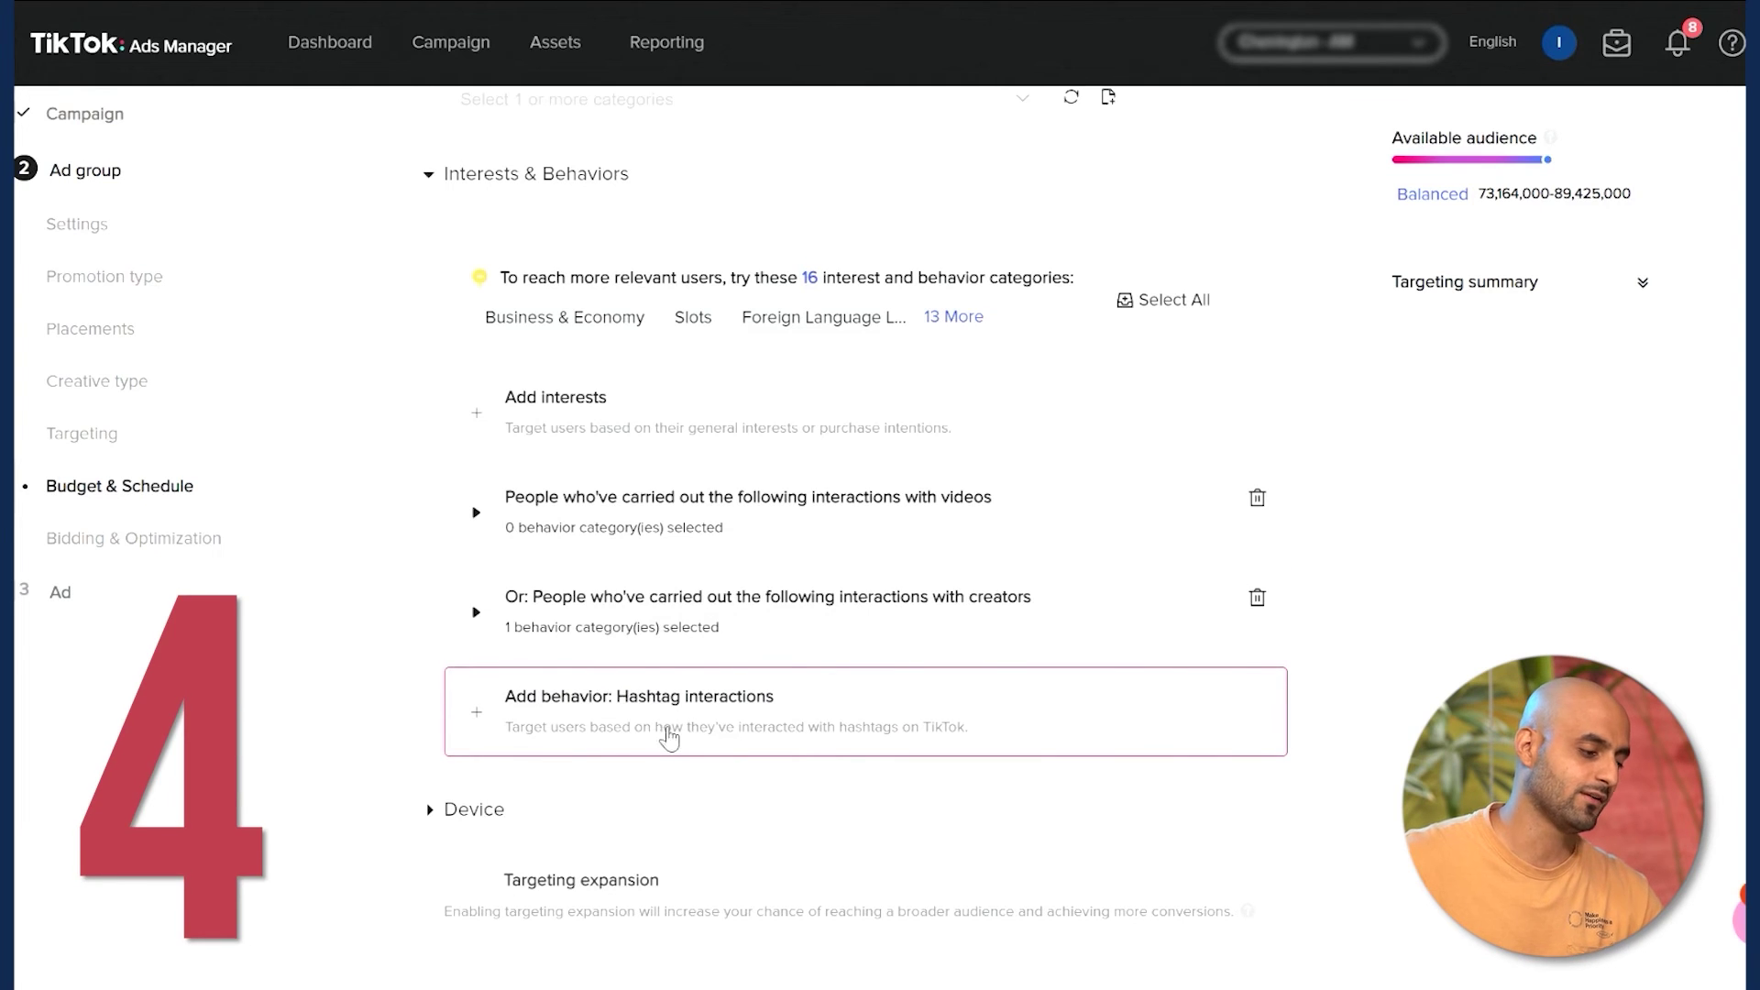
pyautogui.click(699, 724)
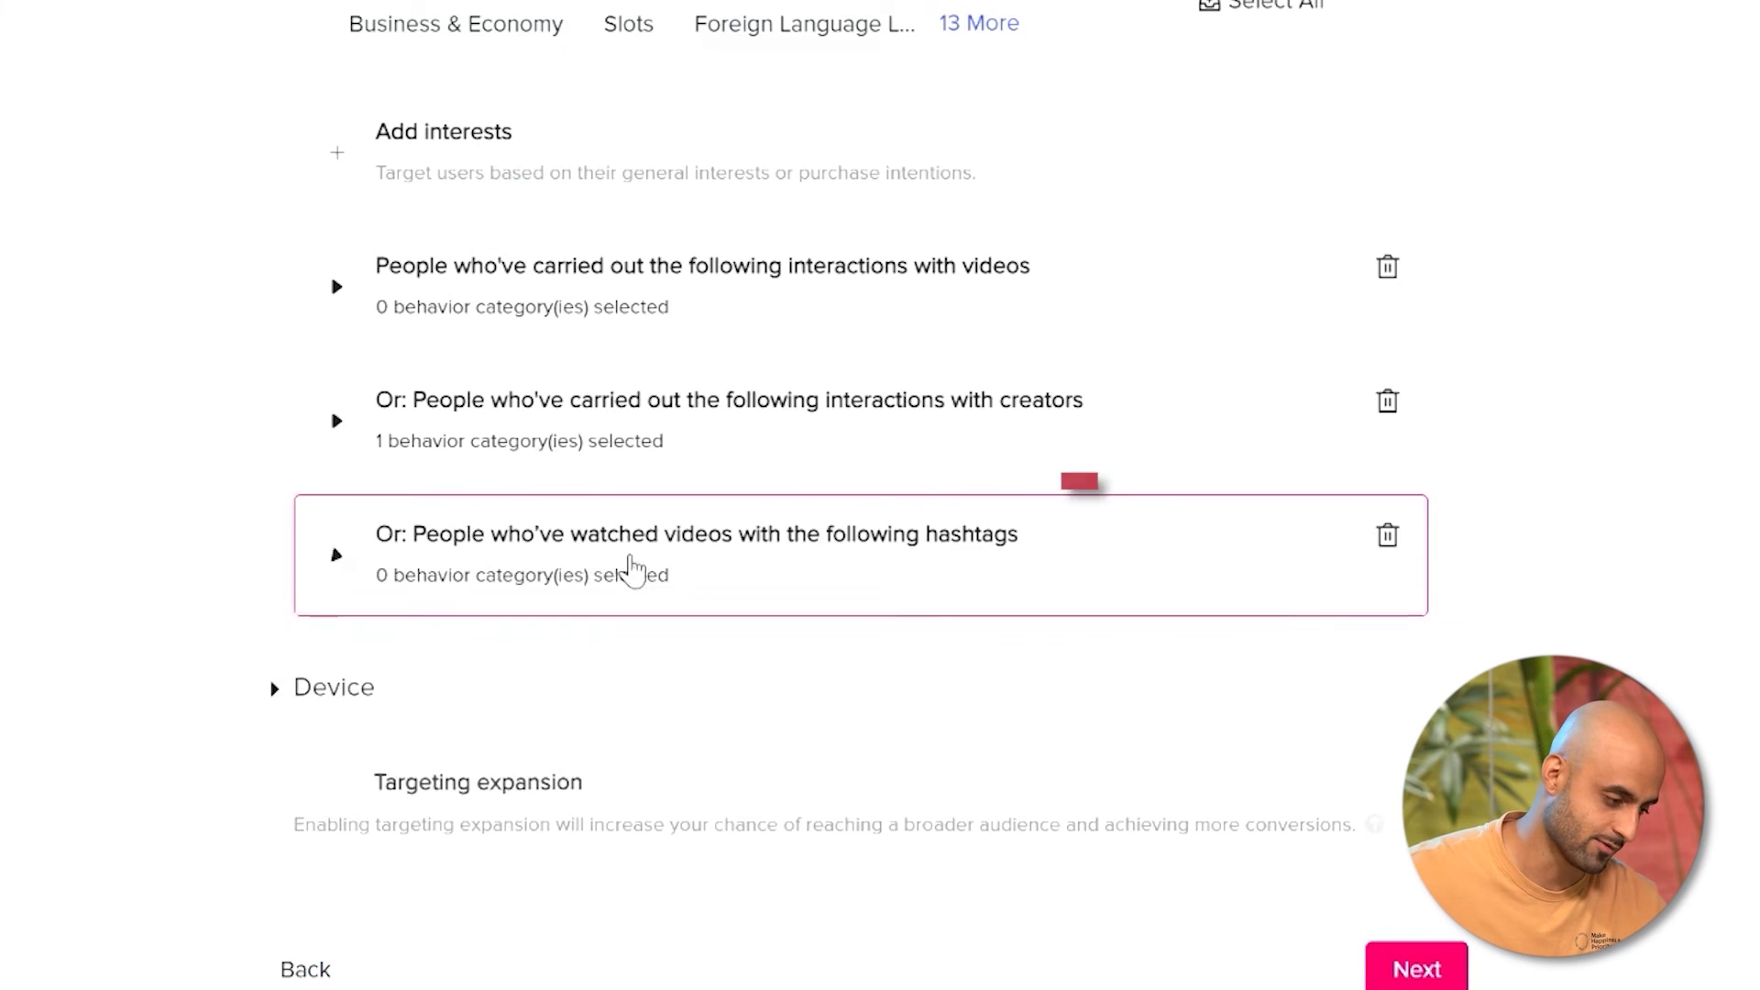
pyautogui.click(633, 568)
pyautogui.click(613, 692)
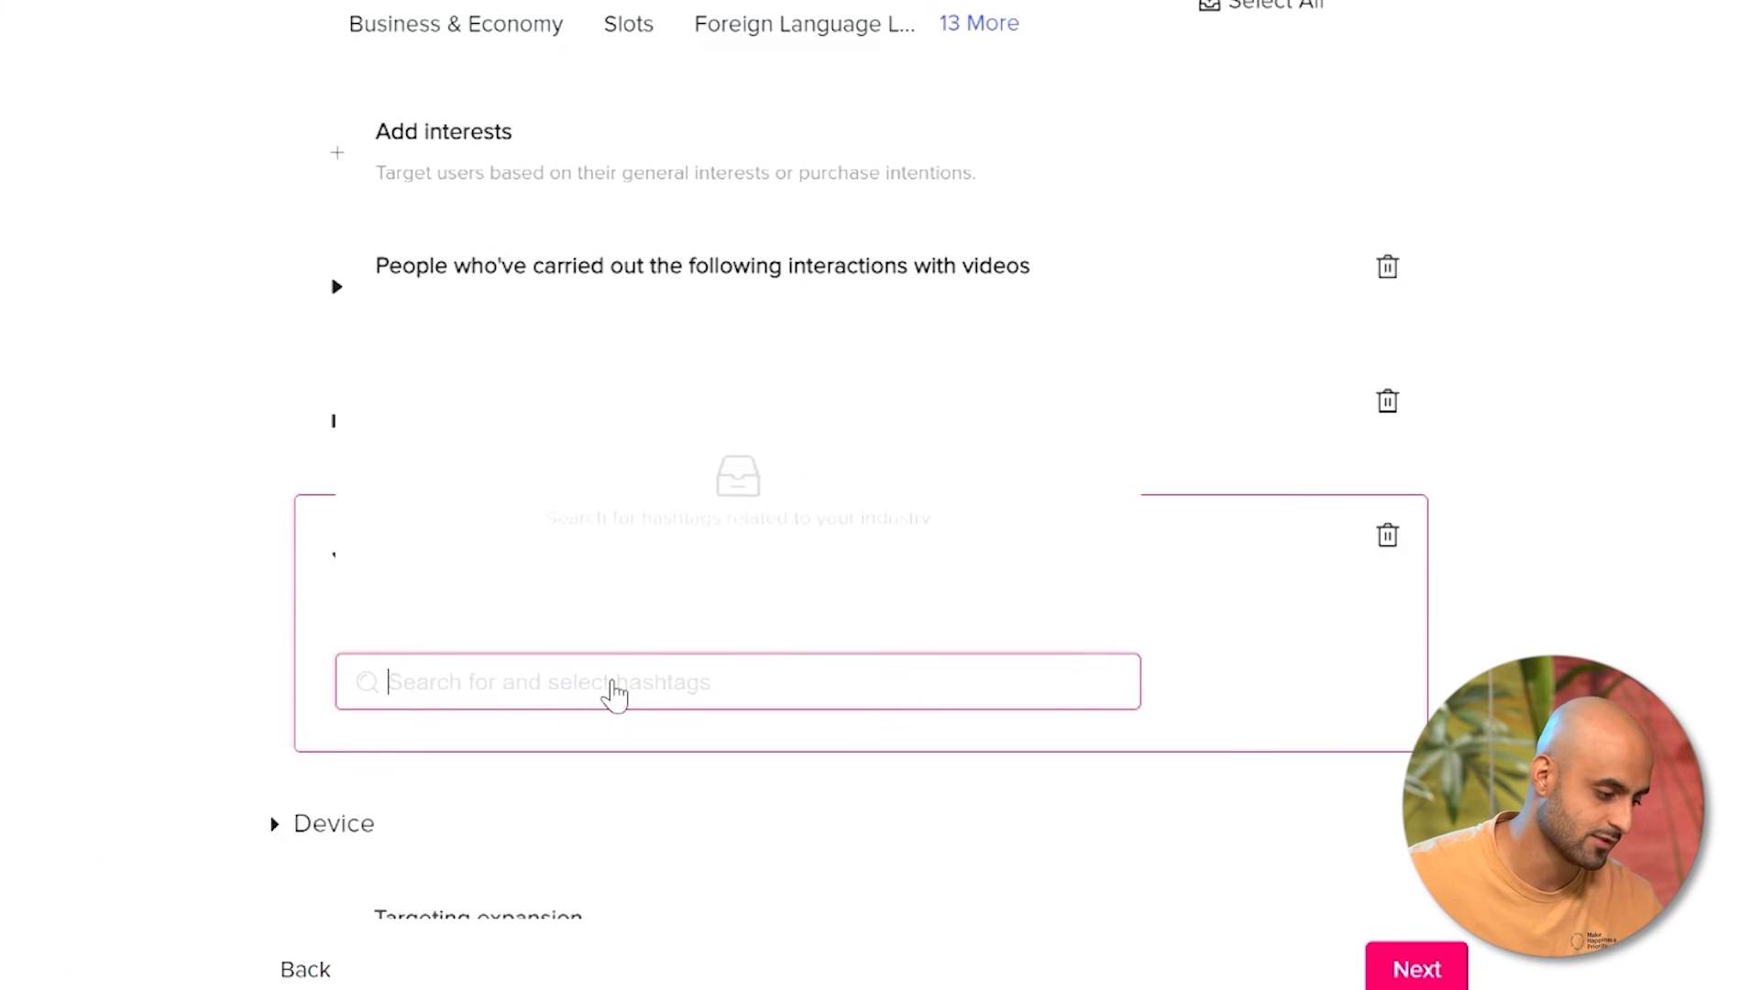
pyautogui.write('af')
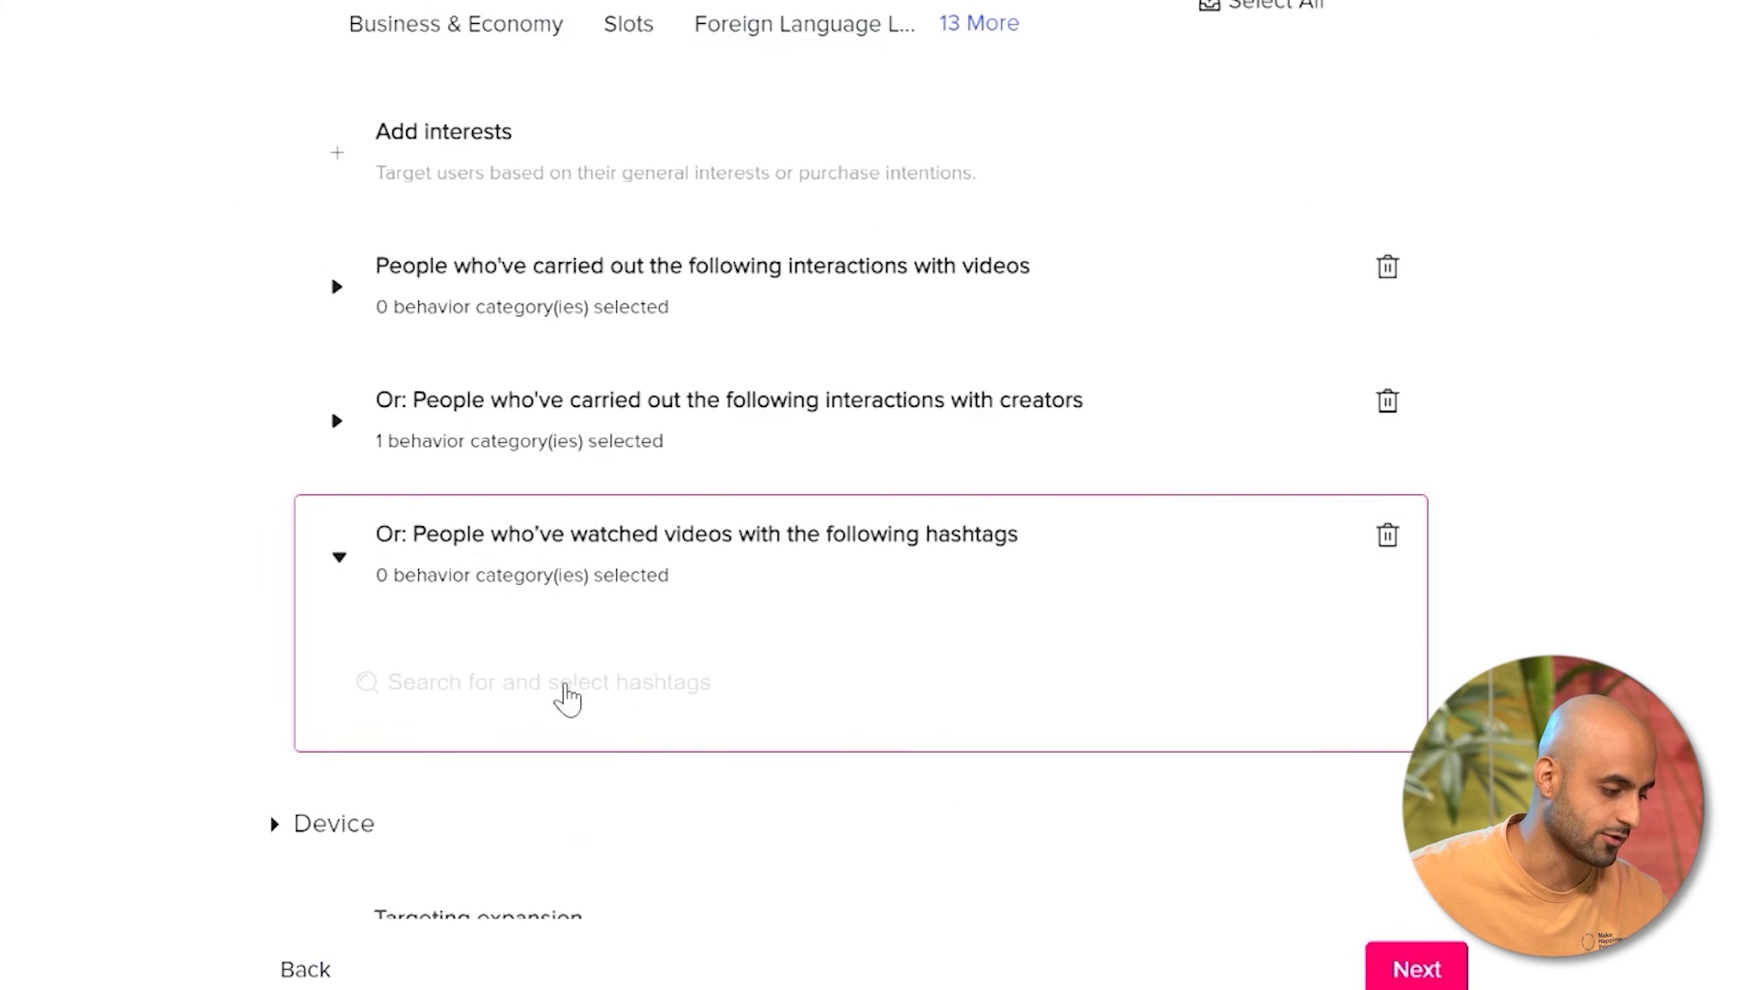
# - Check the hashtag search list again and review the video, creator and hashtag behavior settings
pyautogui.click(606, 697)
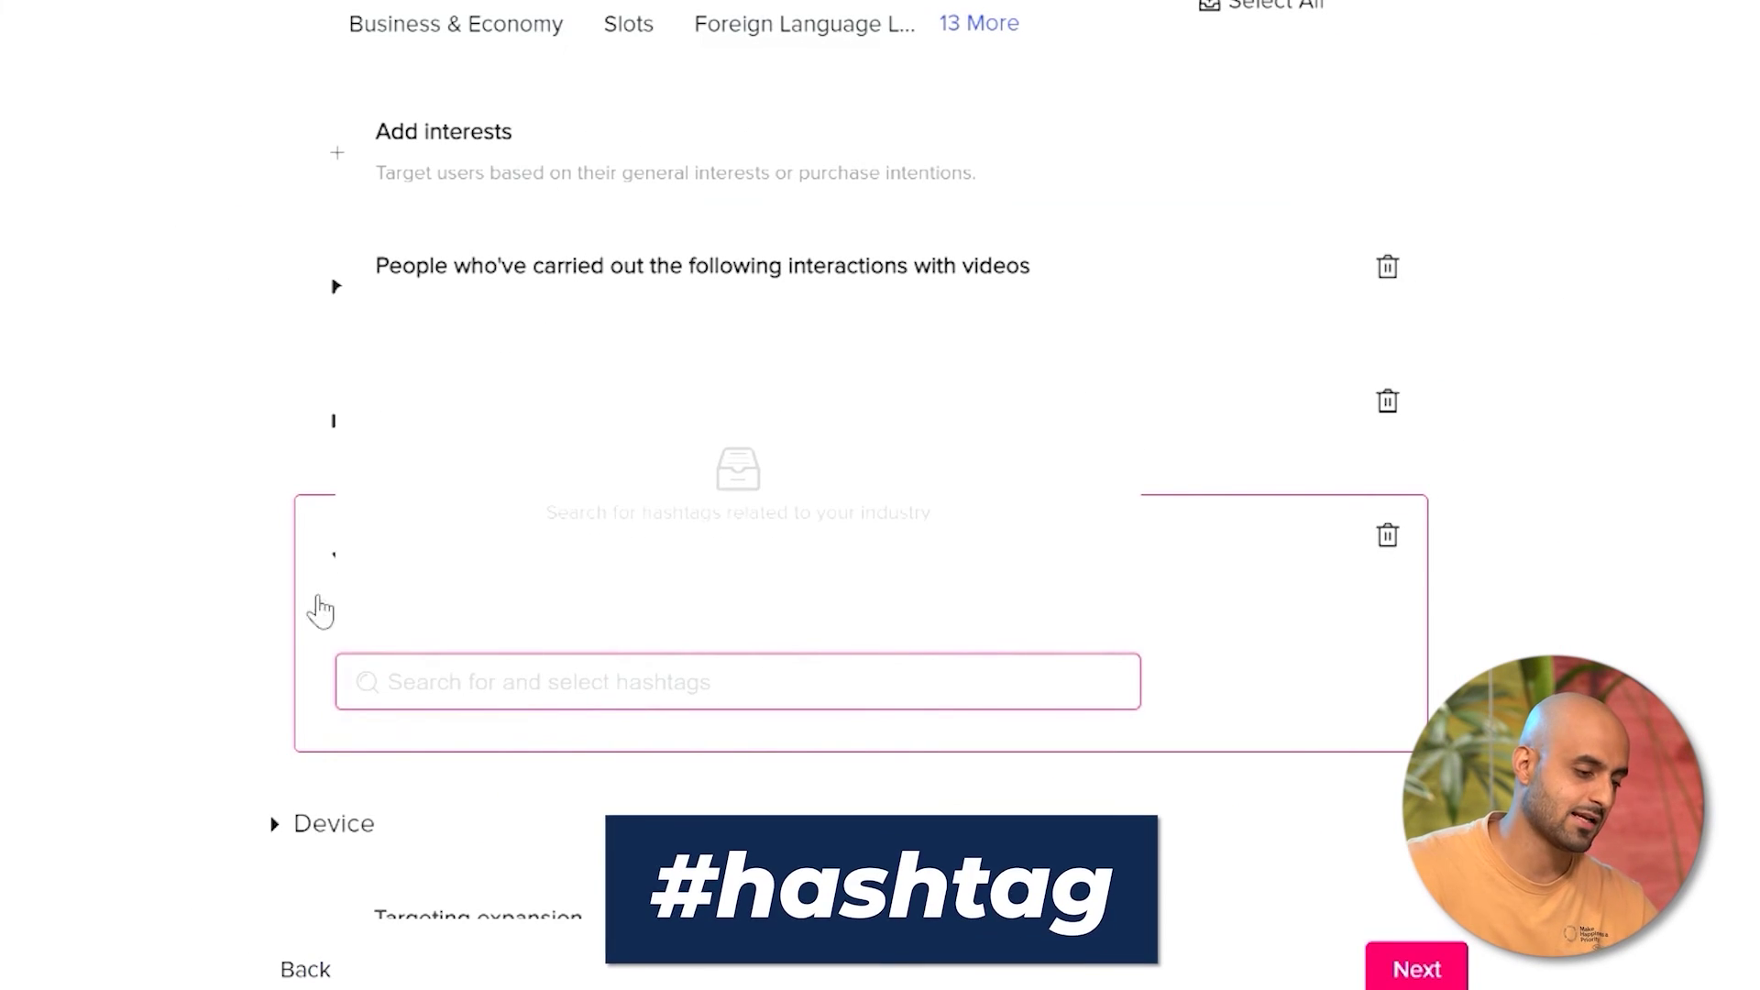
pyautogui.click(211, 543)
pyautogui.click(518, 688)
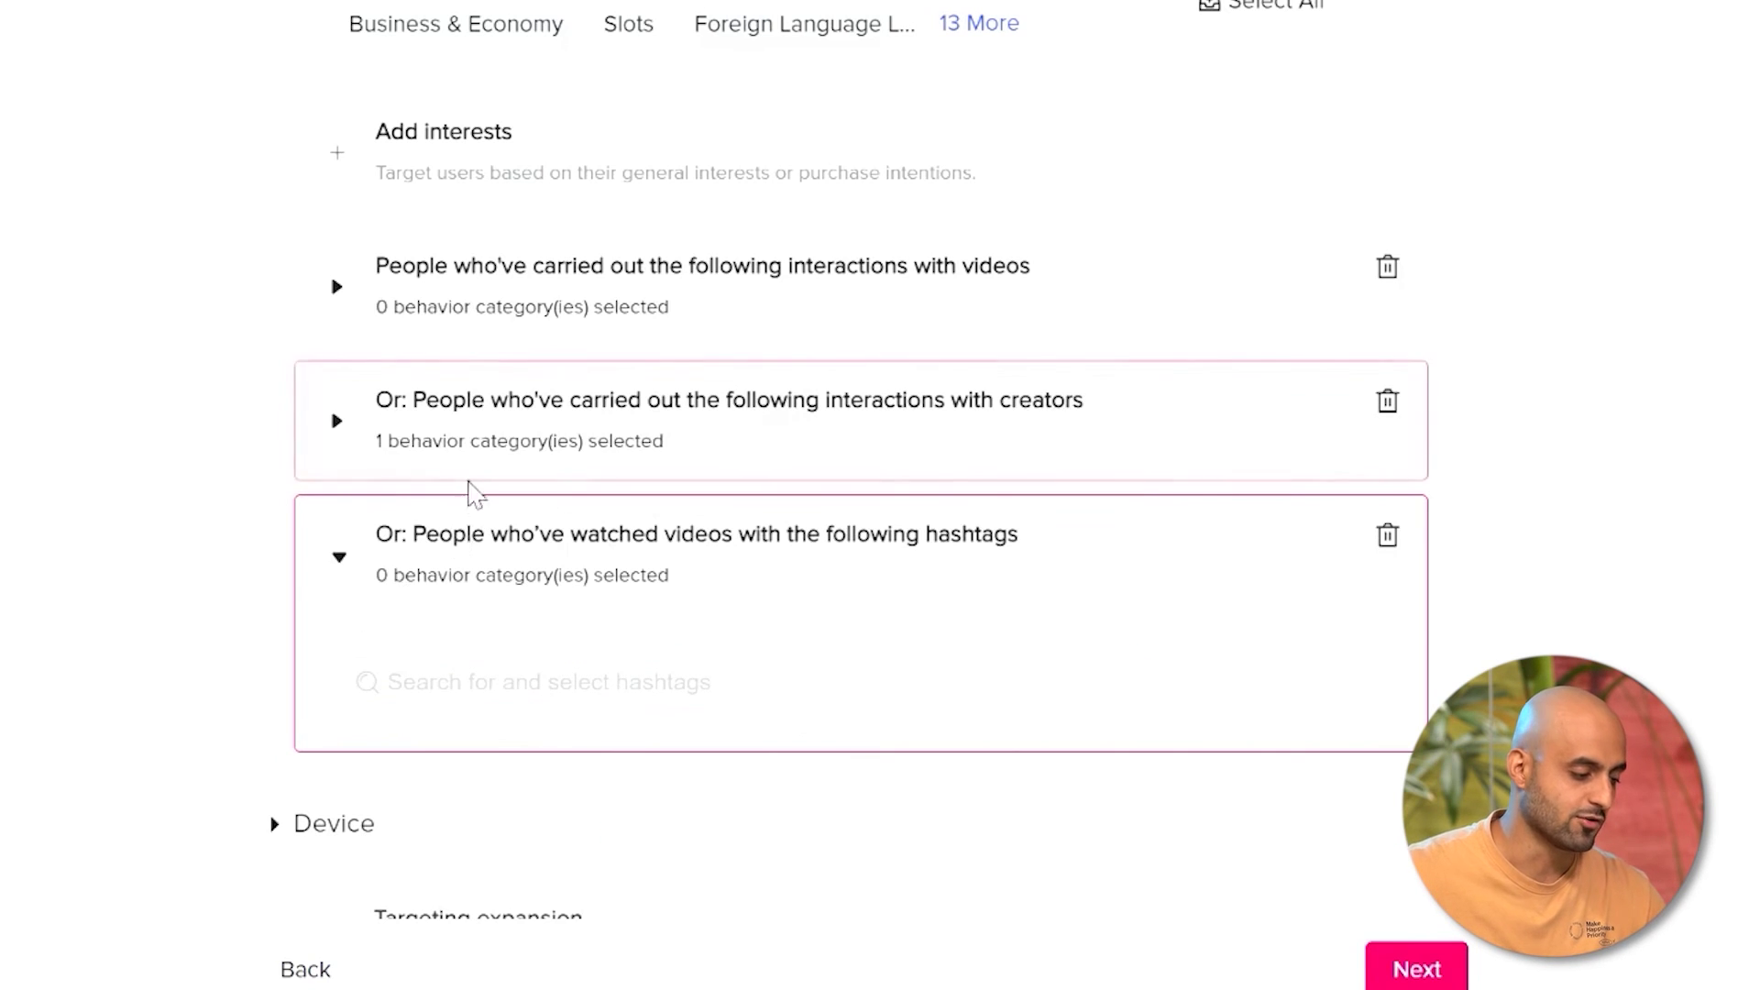
pyautogui.scroll(-4, 924, 551)
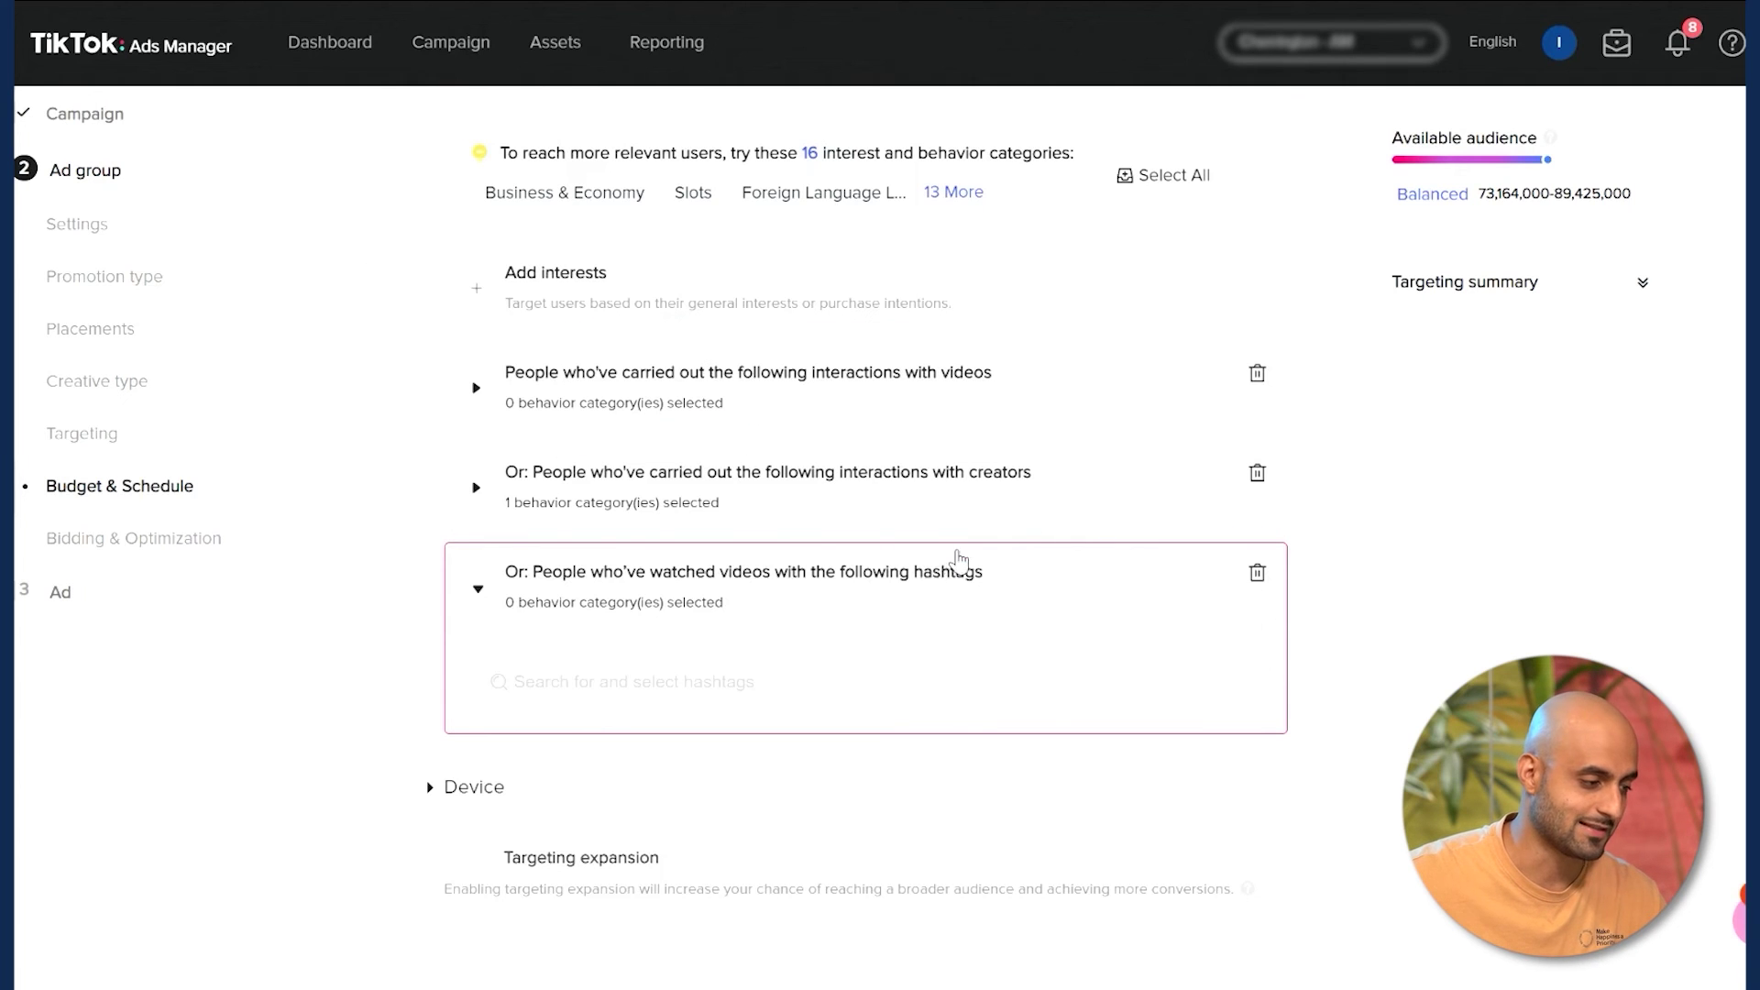
pyautogui.scroll(3, 743, 388)
pyautogui.scroll(-3, 990, 554)
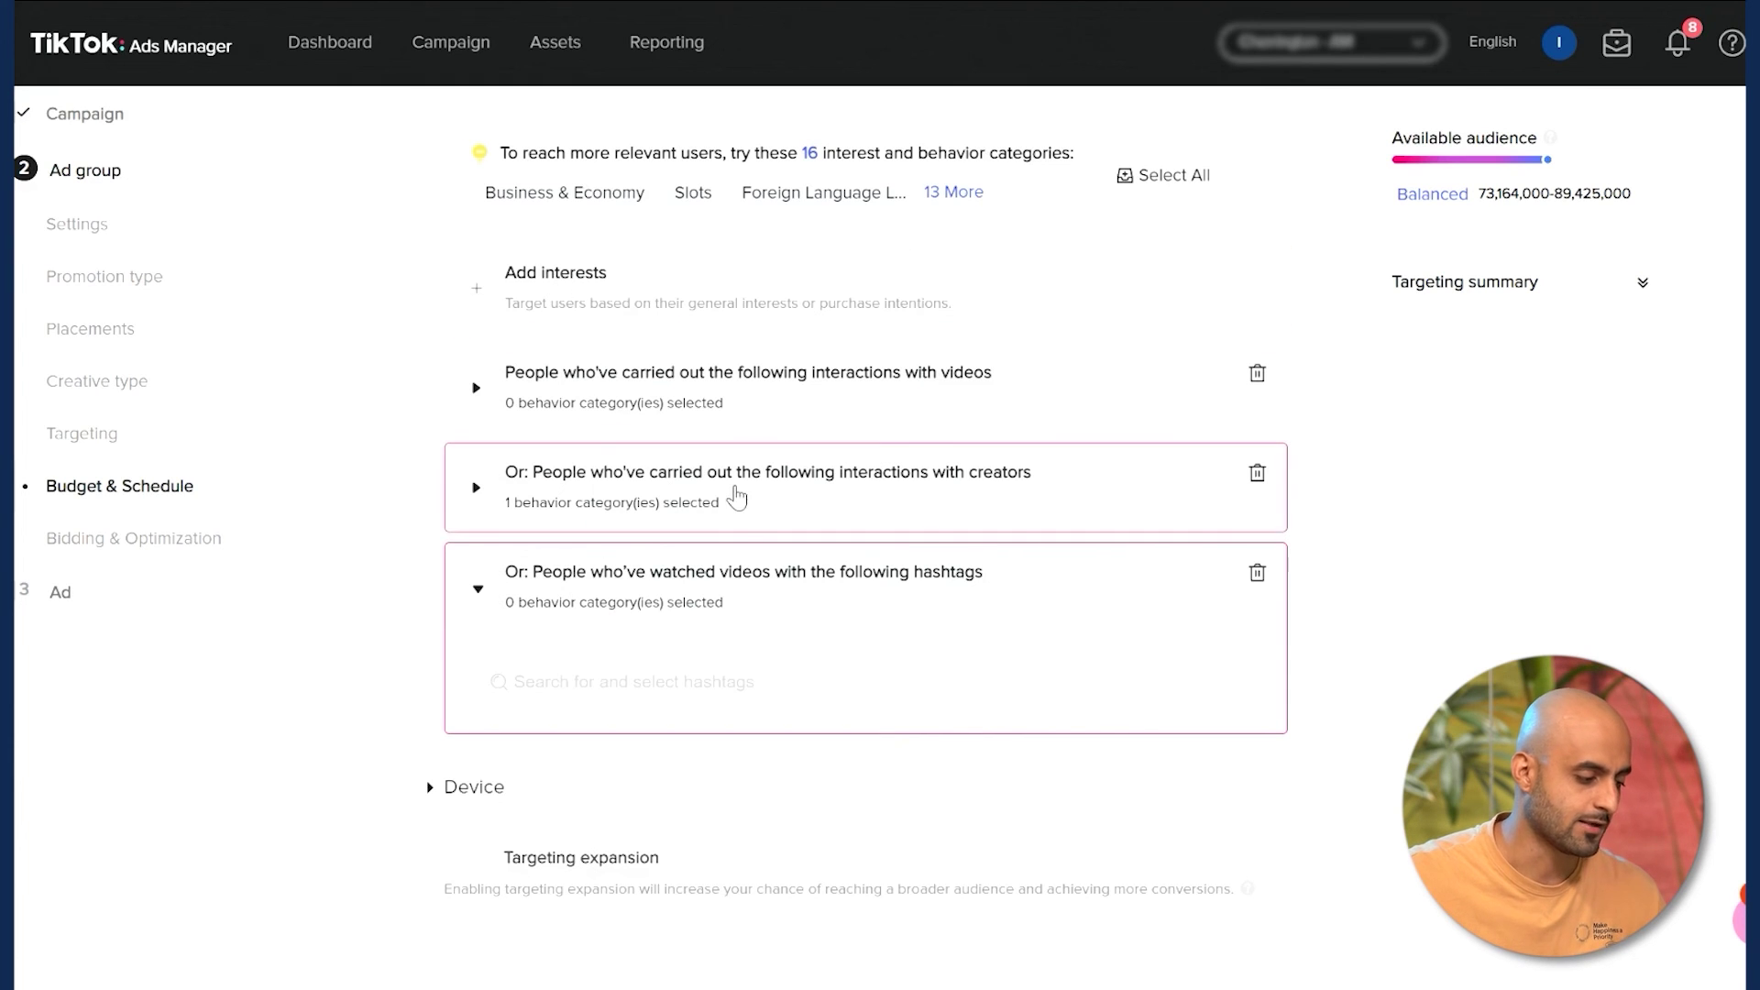
pyautogui.scroll(-1, 678, 570)
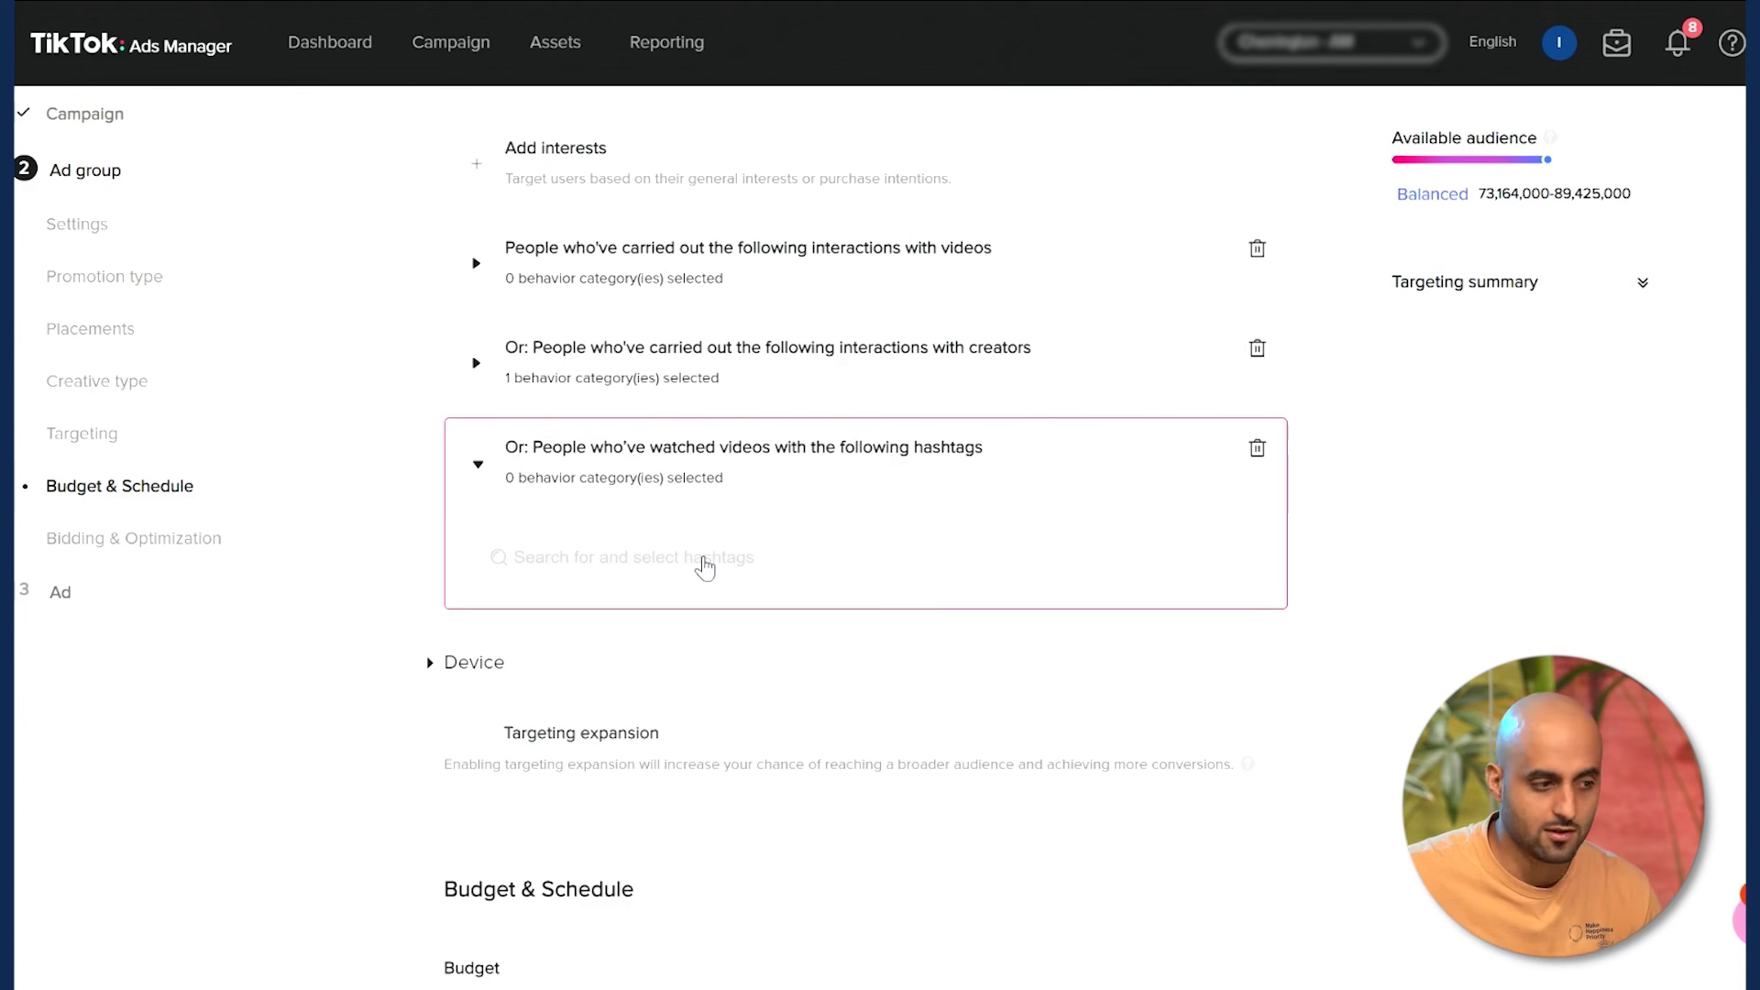
# - Expand the Device targeting settings and restrict the connection type to WIFI
pyautogui.scroll(-3, 722, 549)
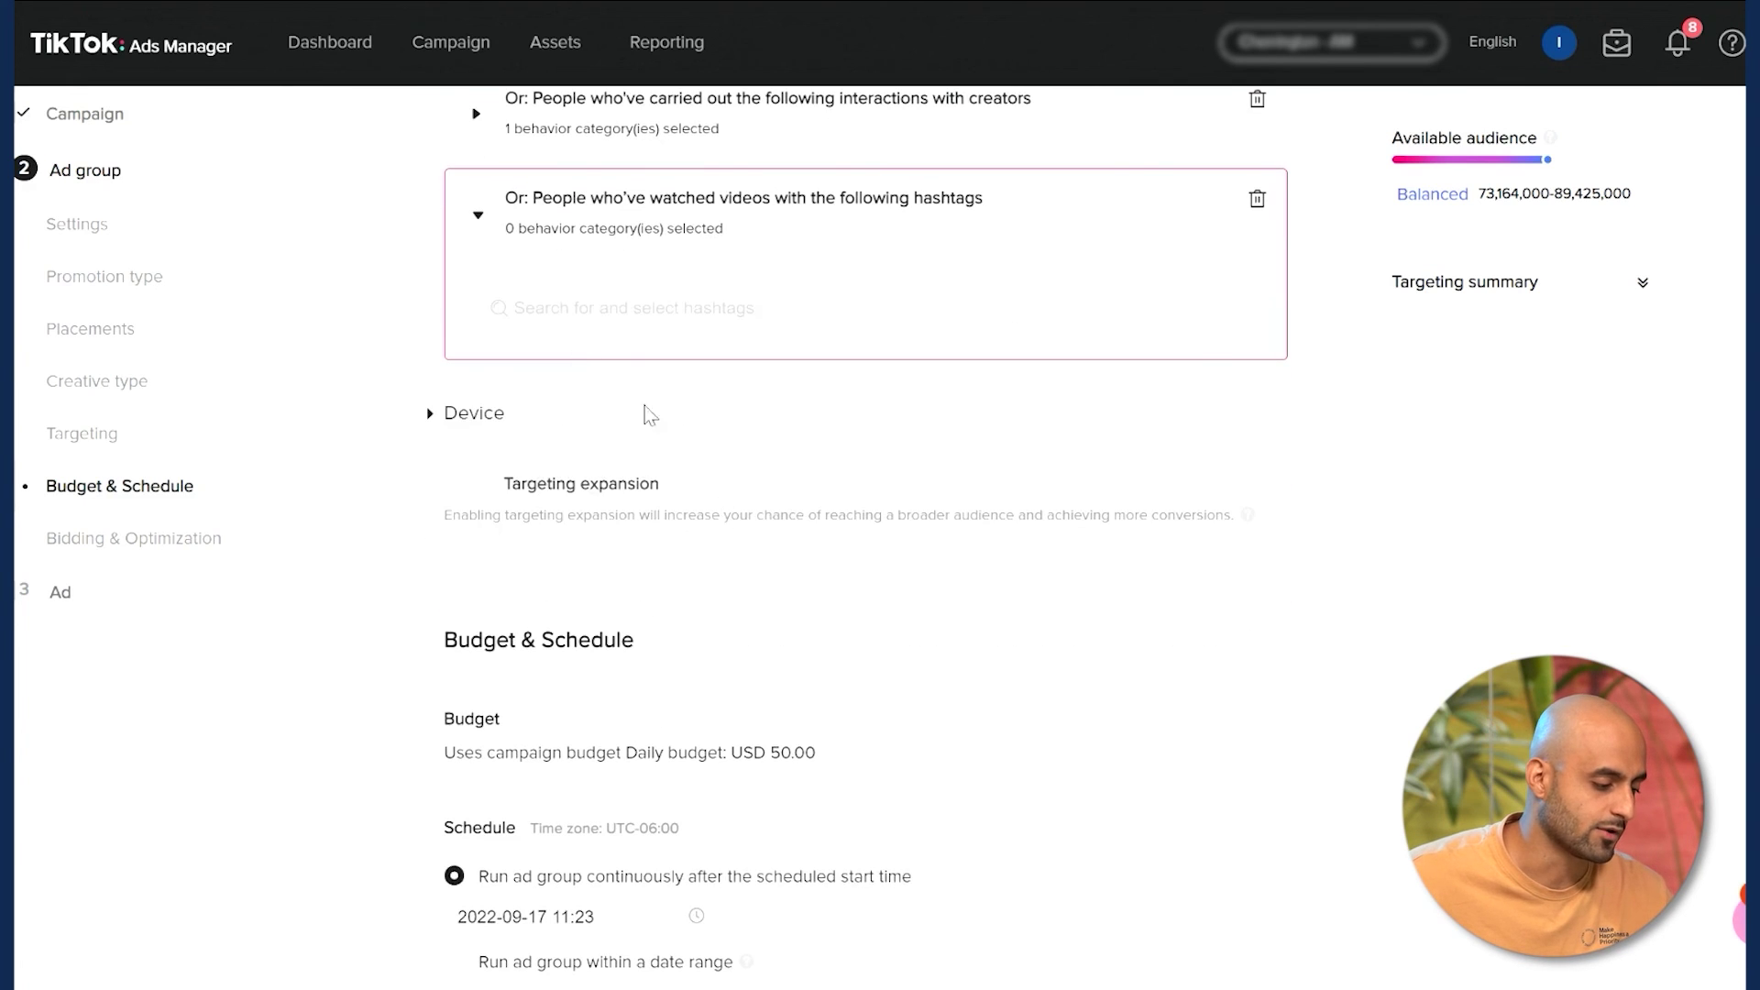
pyautogui.scroll(-5, 769, 487)
pyautogui.scroll(8, 857, 401)
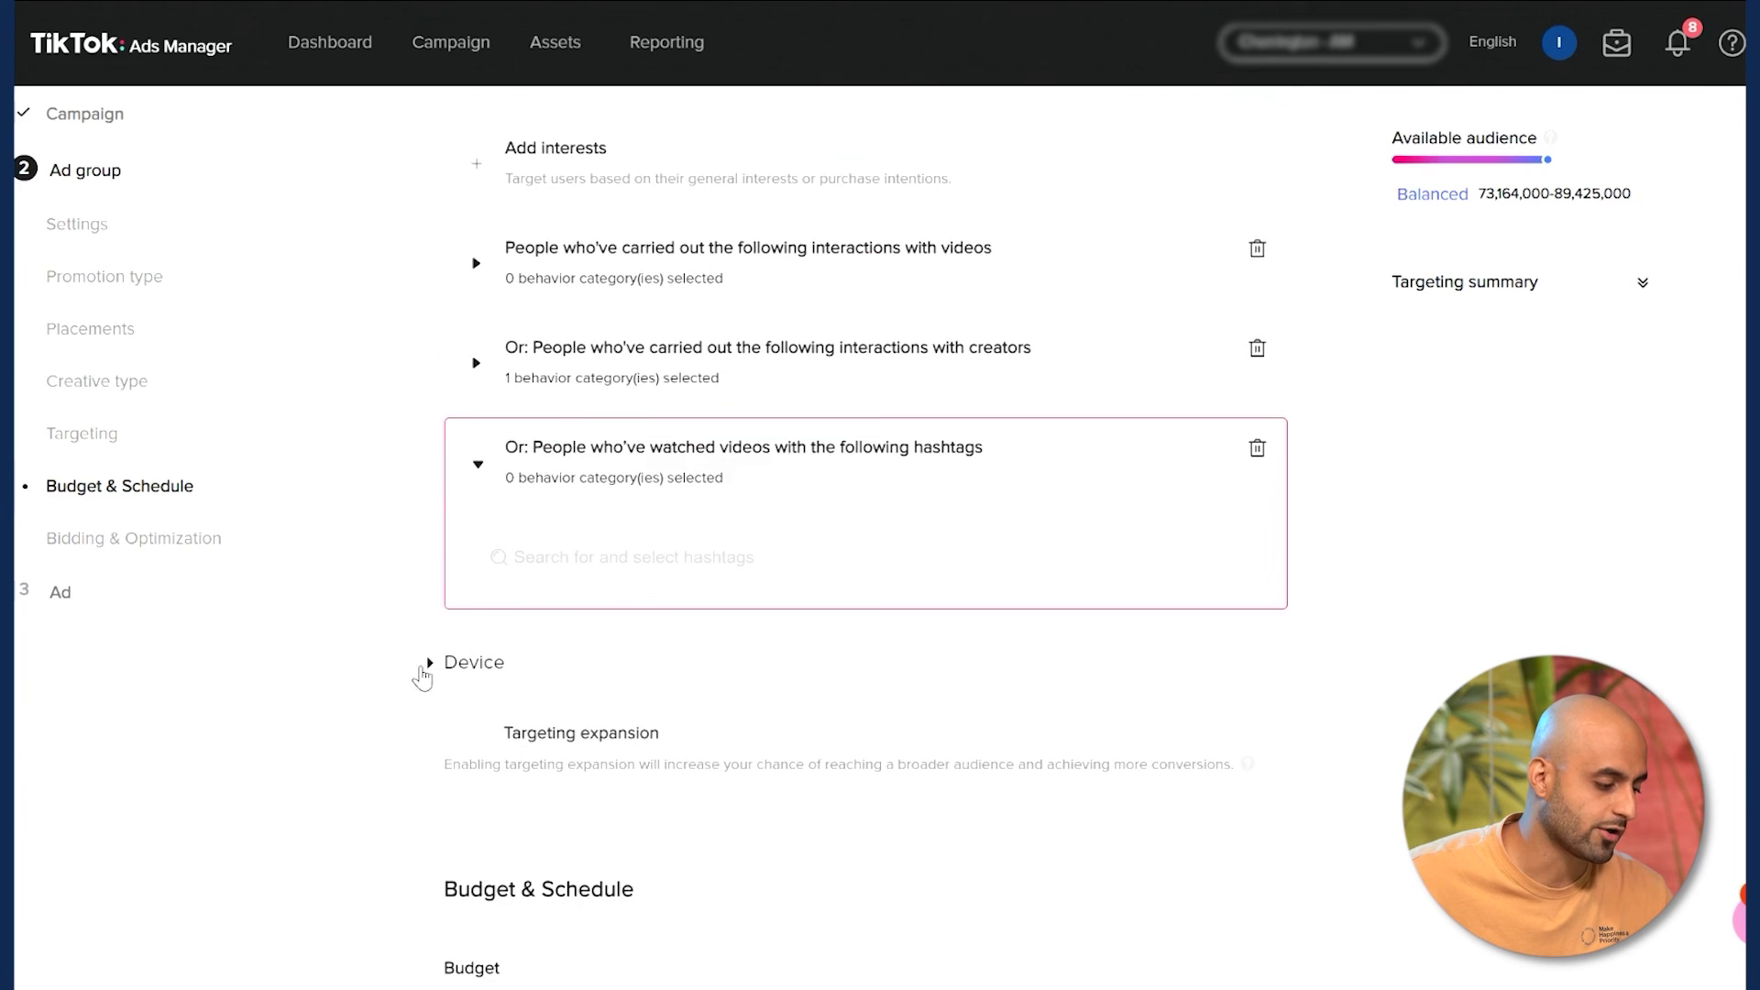
pyautogui.click(424, 669)
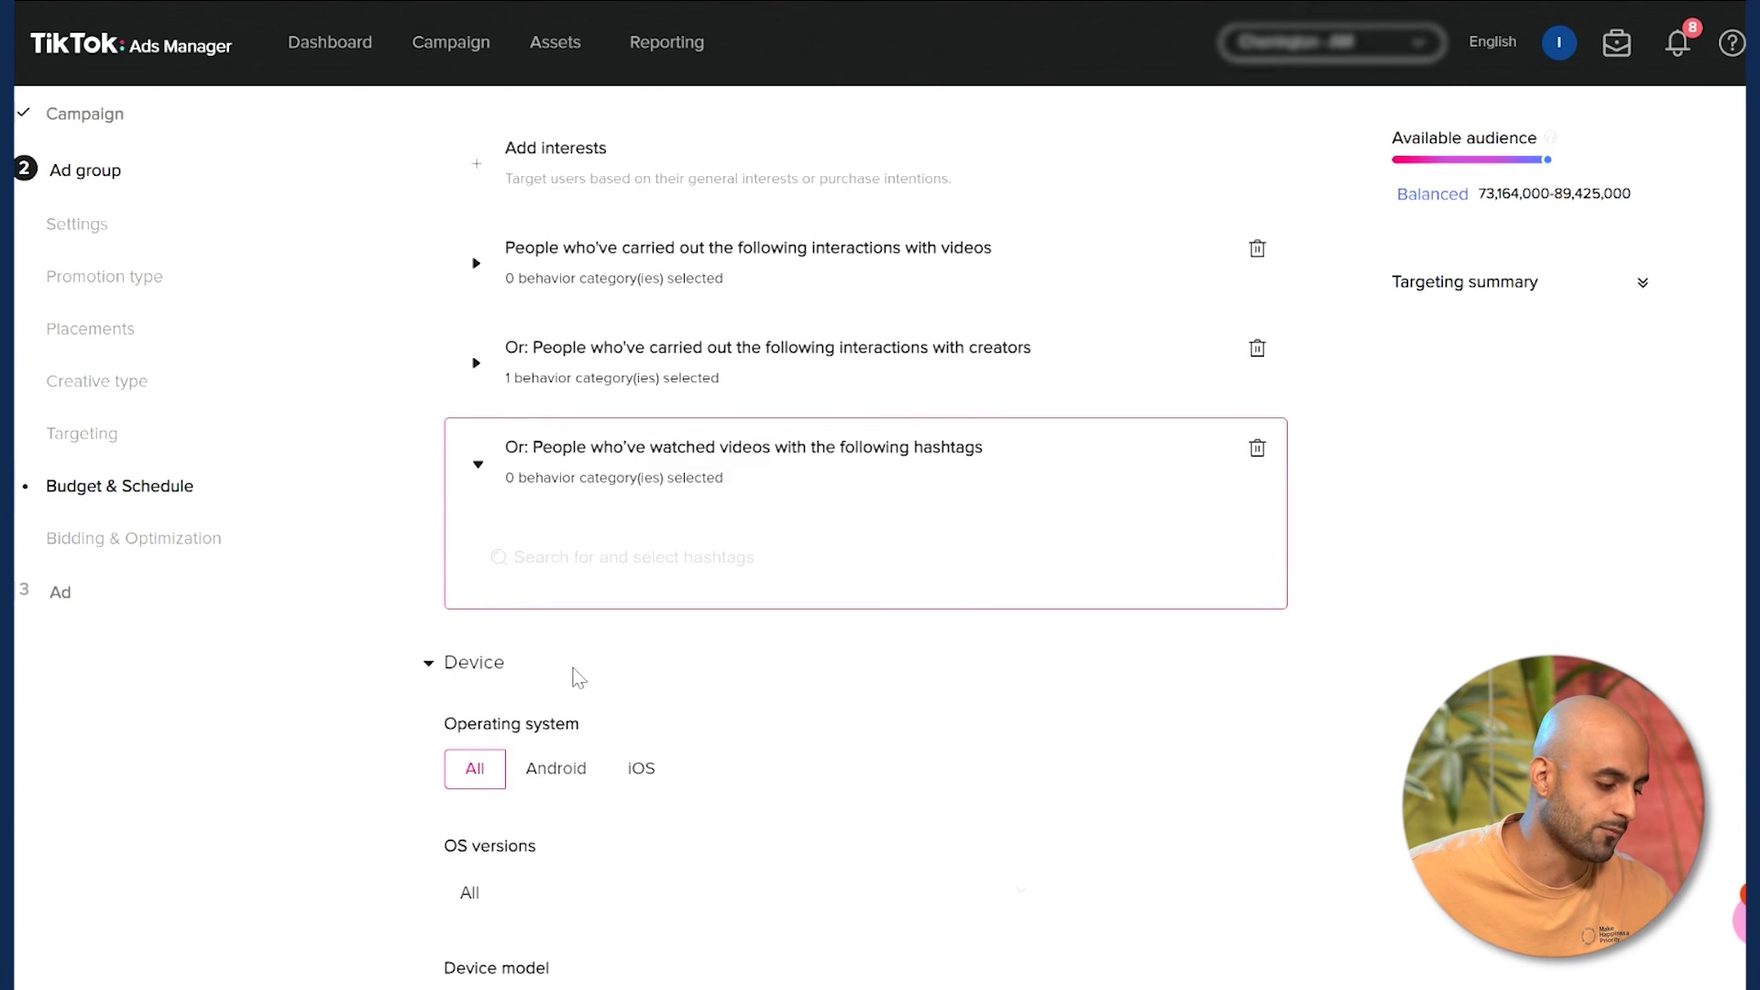
pyautogui.scroll(-3, 731, 573)
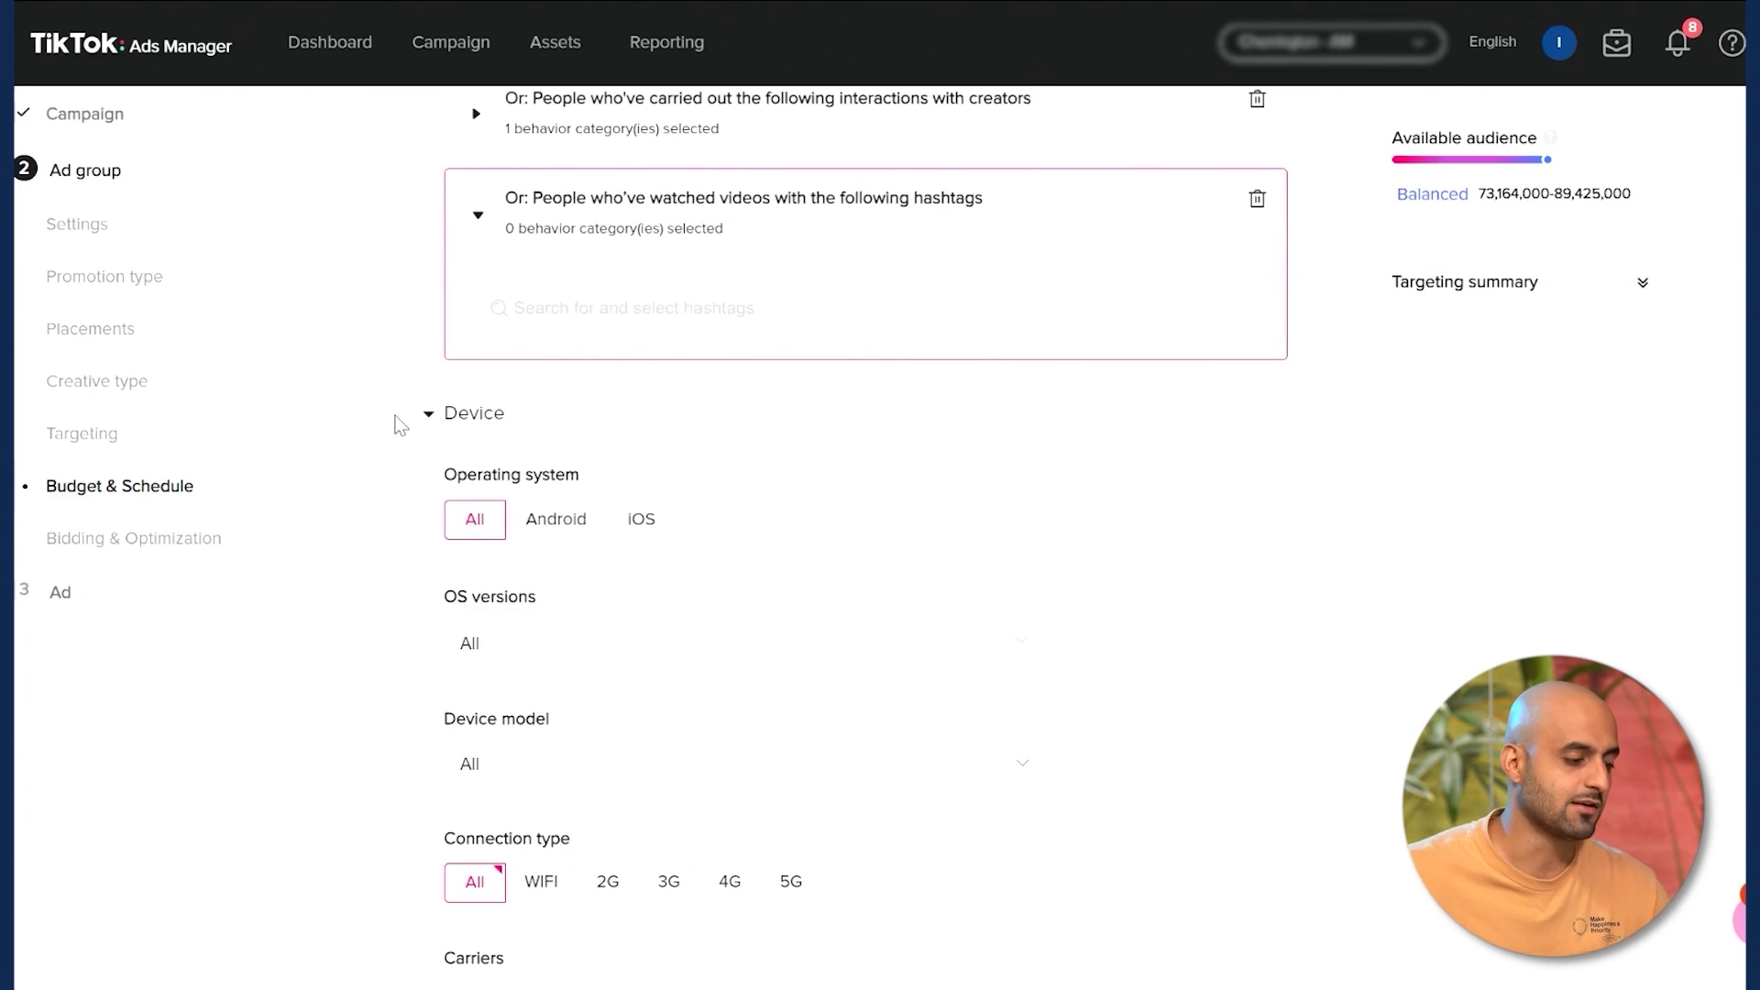
pyautogui.scroll(-3, 837, 505)
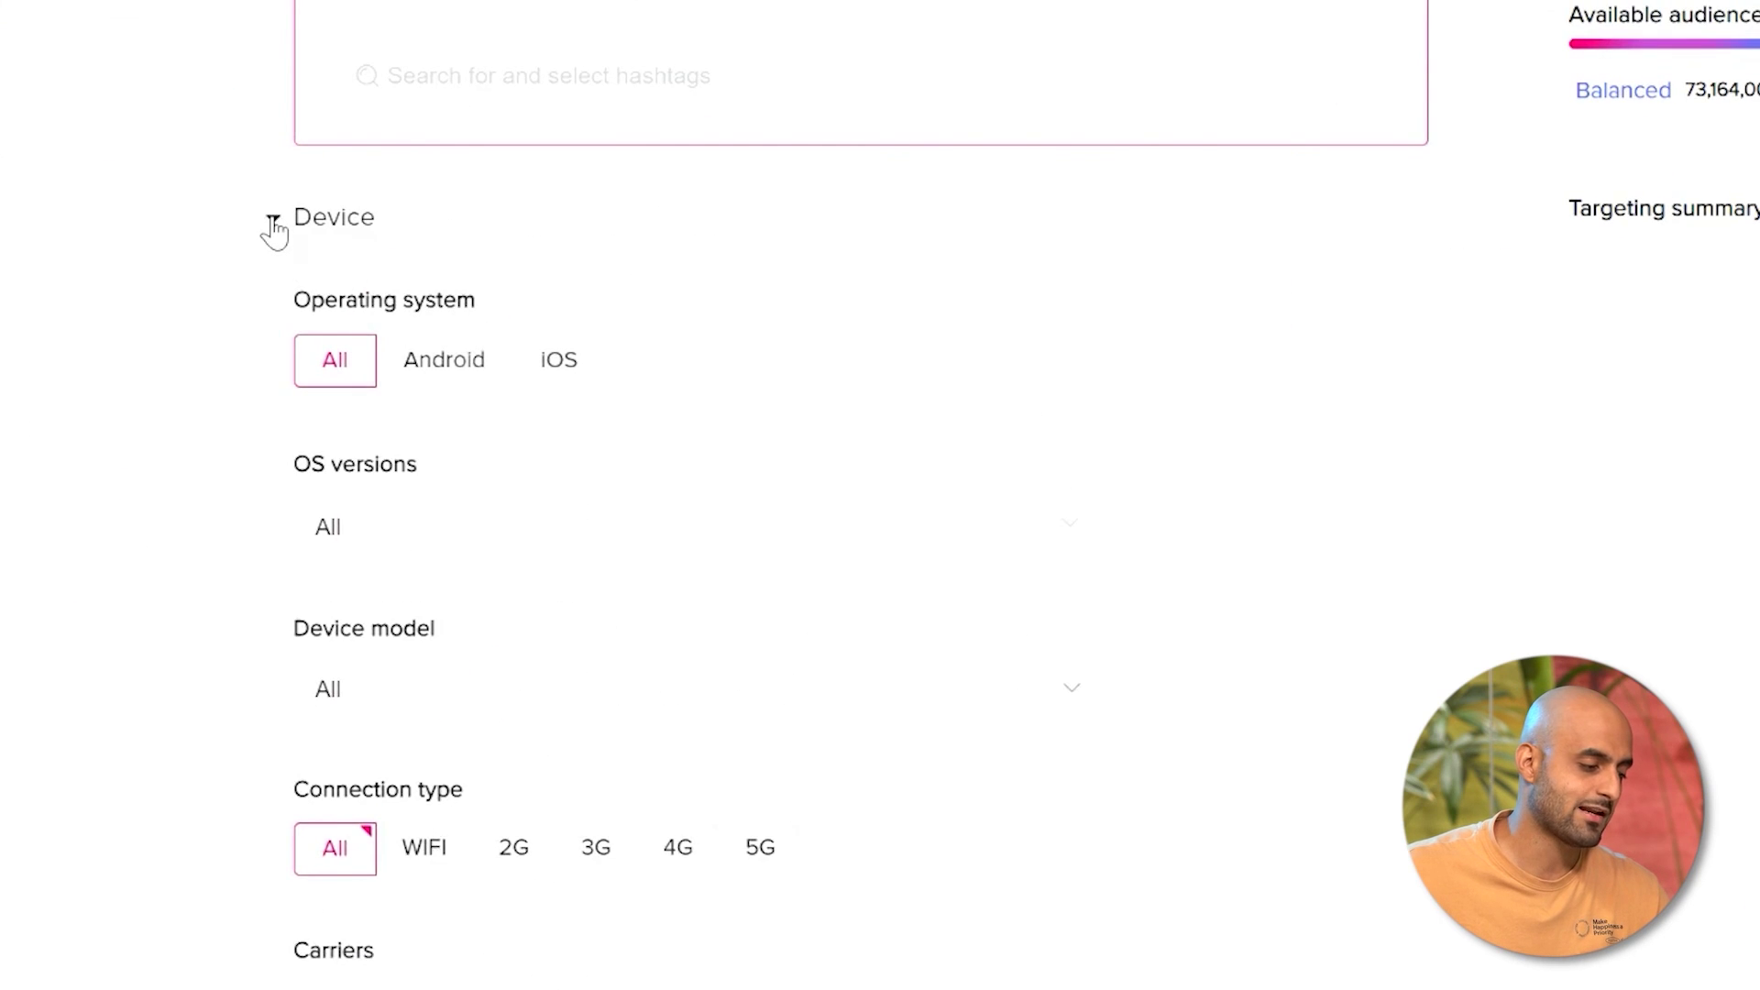
pyautogui.click(273, 223)
pyautogui.click(275, 226)
pyautogui.scroll(-2, 680, 473)
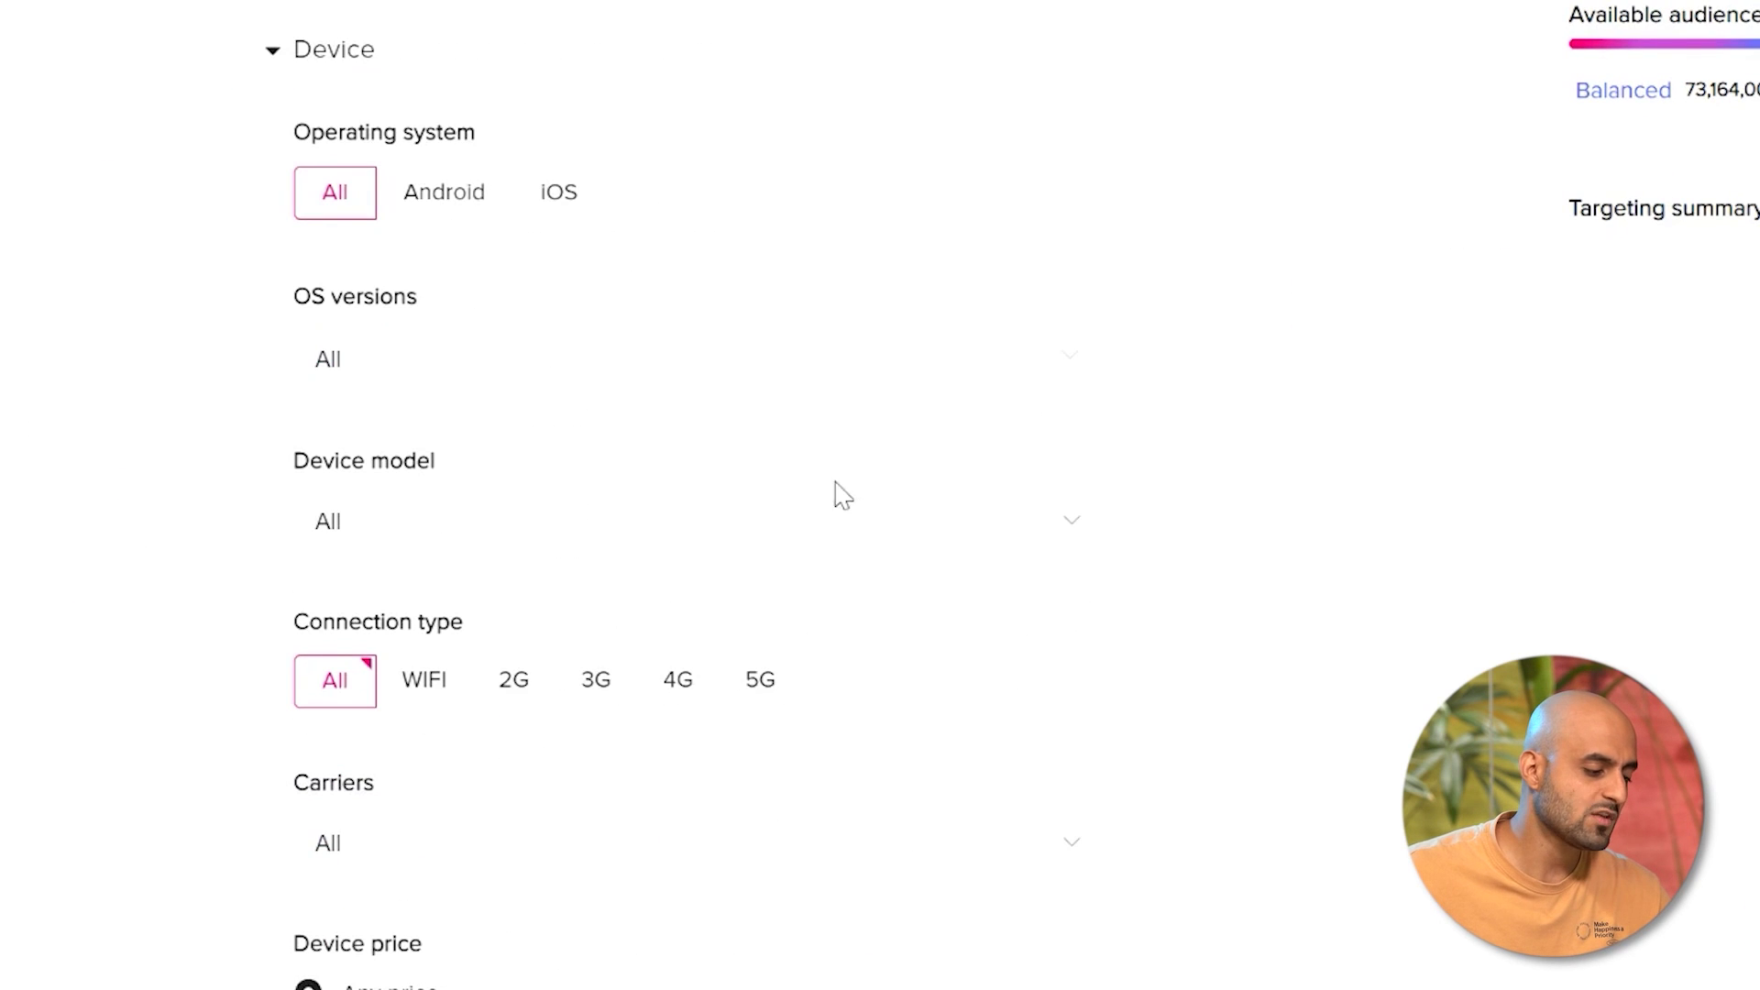
pyautogui.scroll(2, 723, 682)
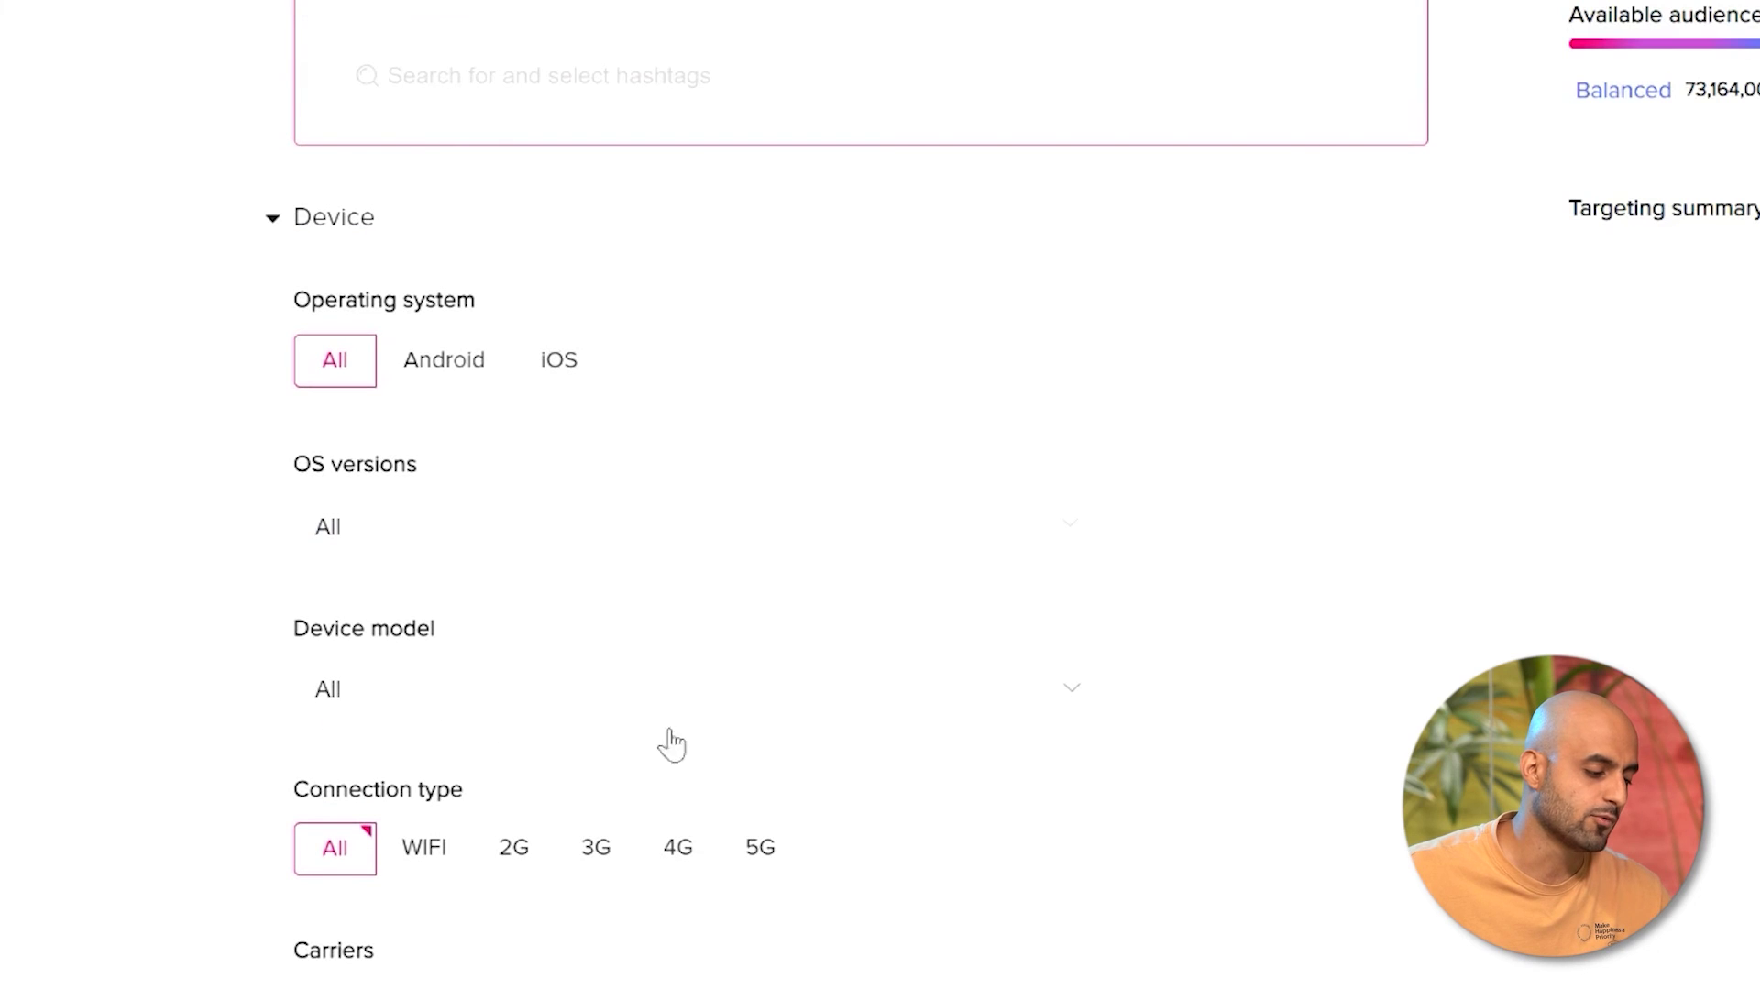
pyautogui.click(431, 862)
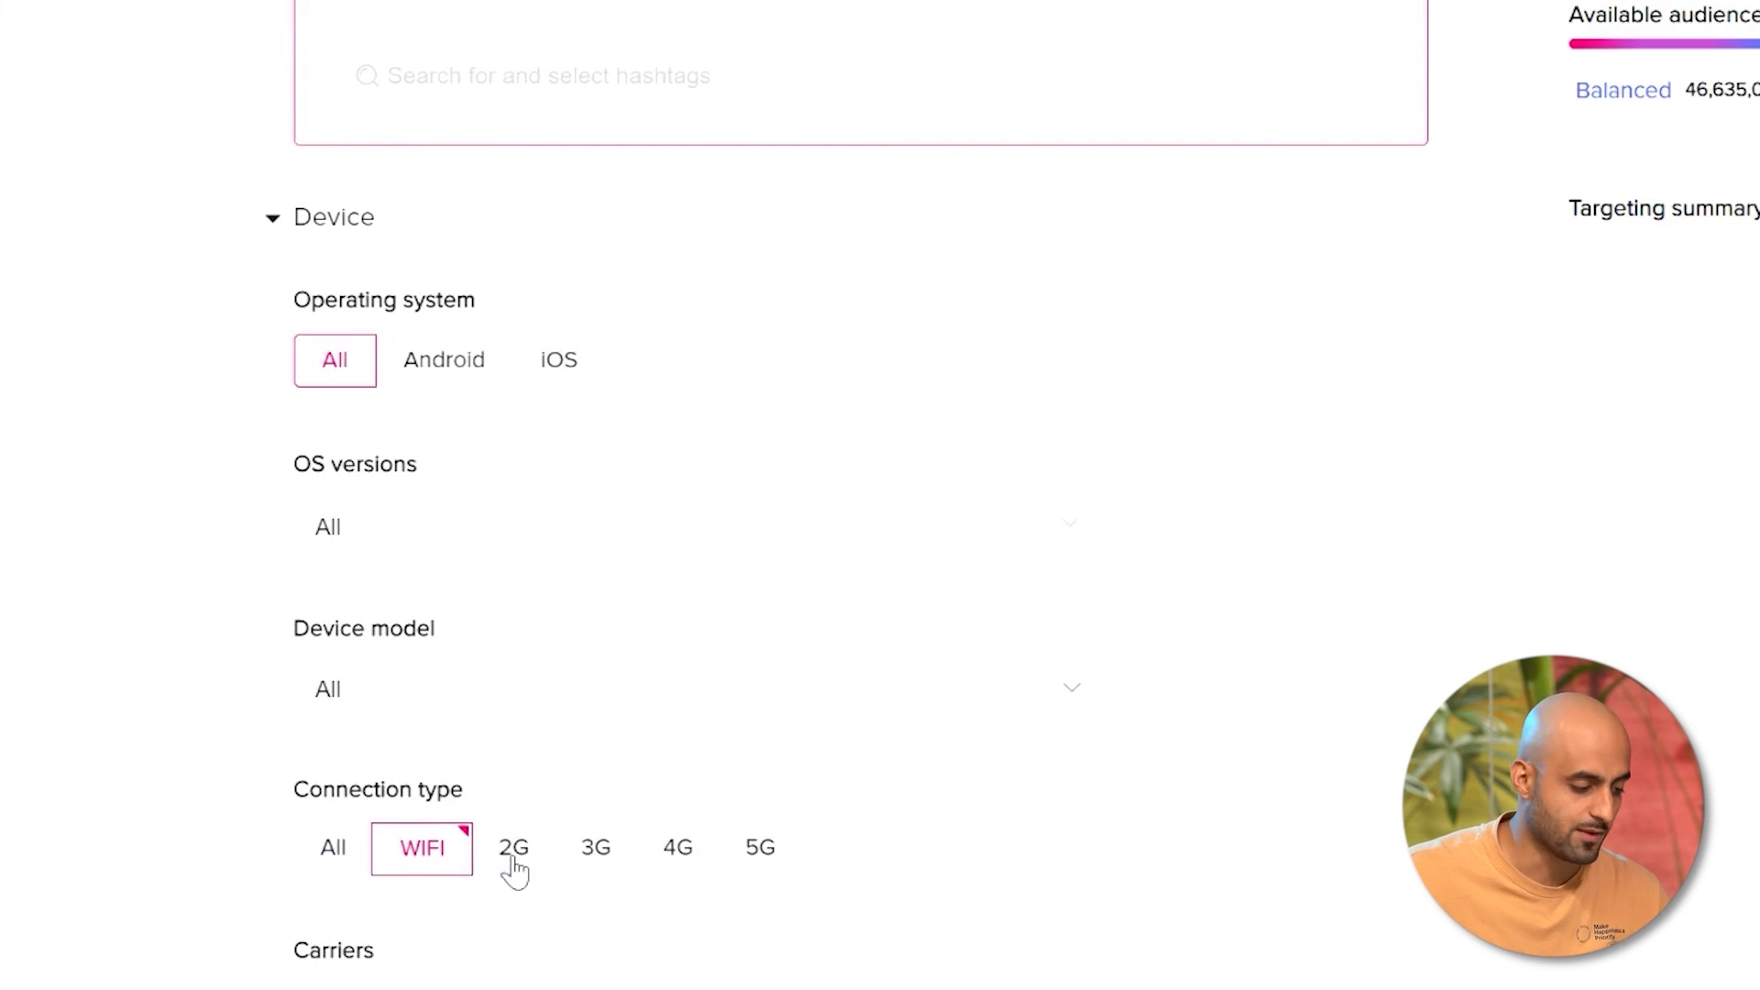
pyautogui.scroll(-4, 523, 806)
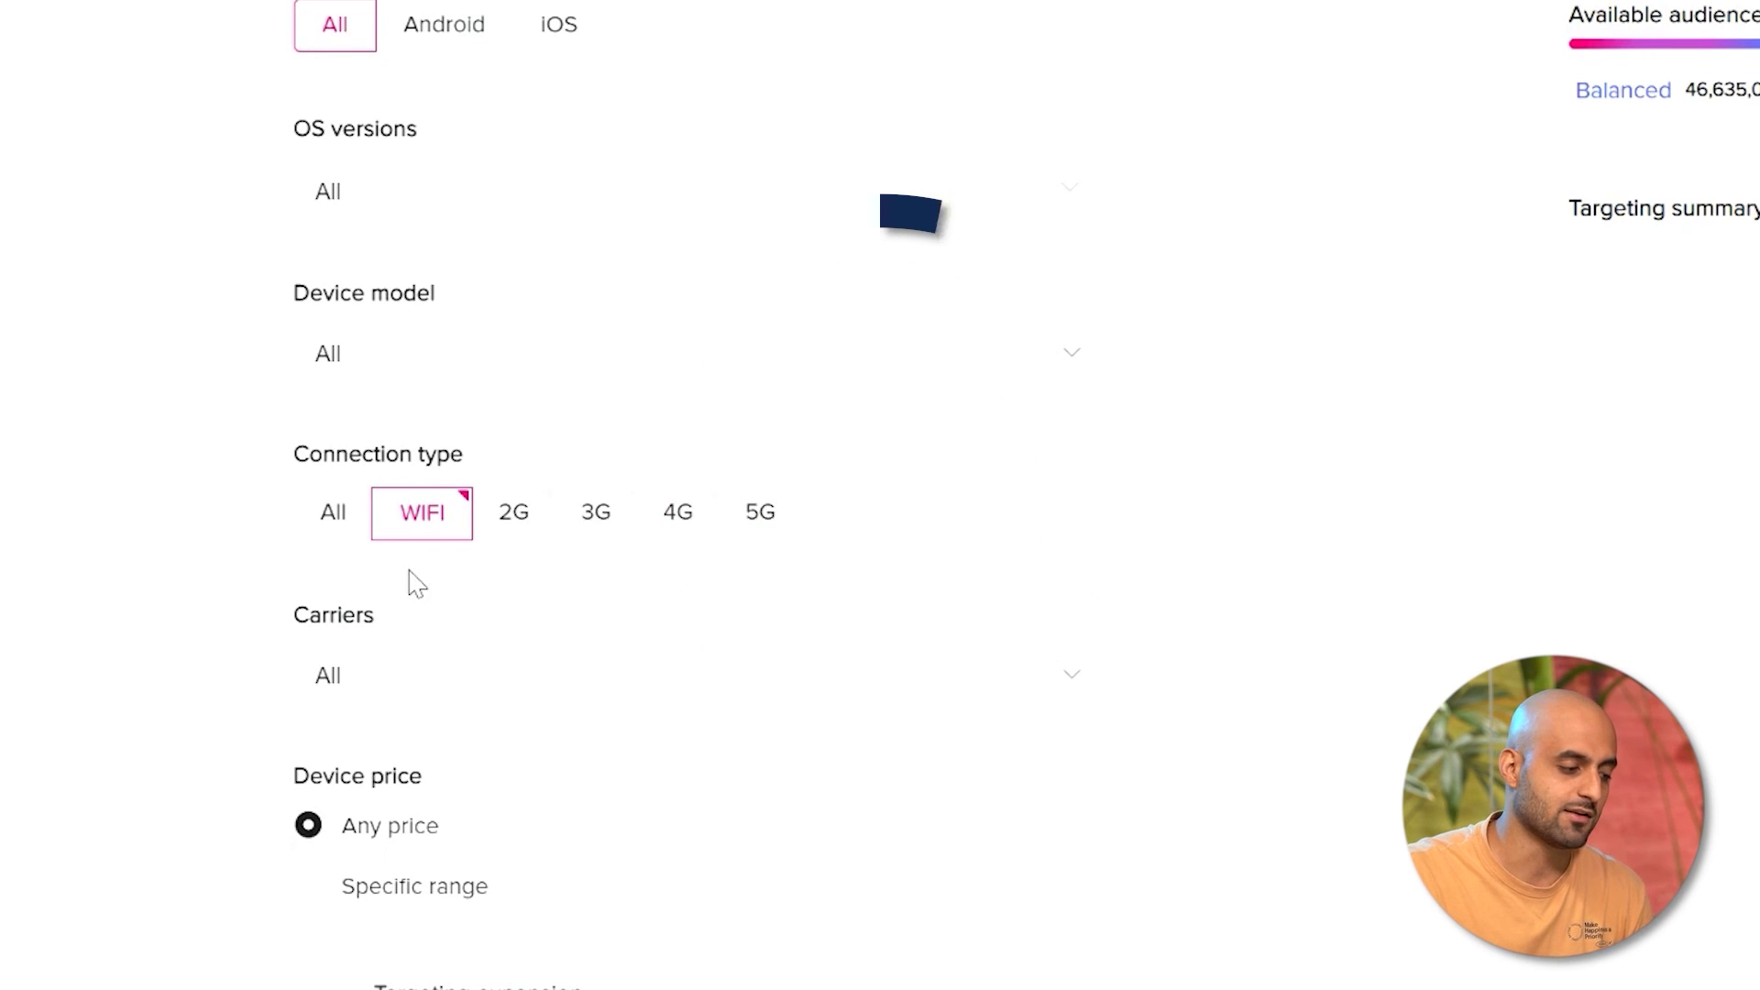
pyautogui.scroll(4, 775, 520)
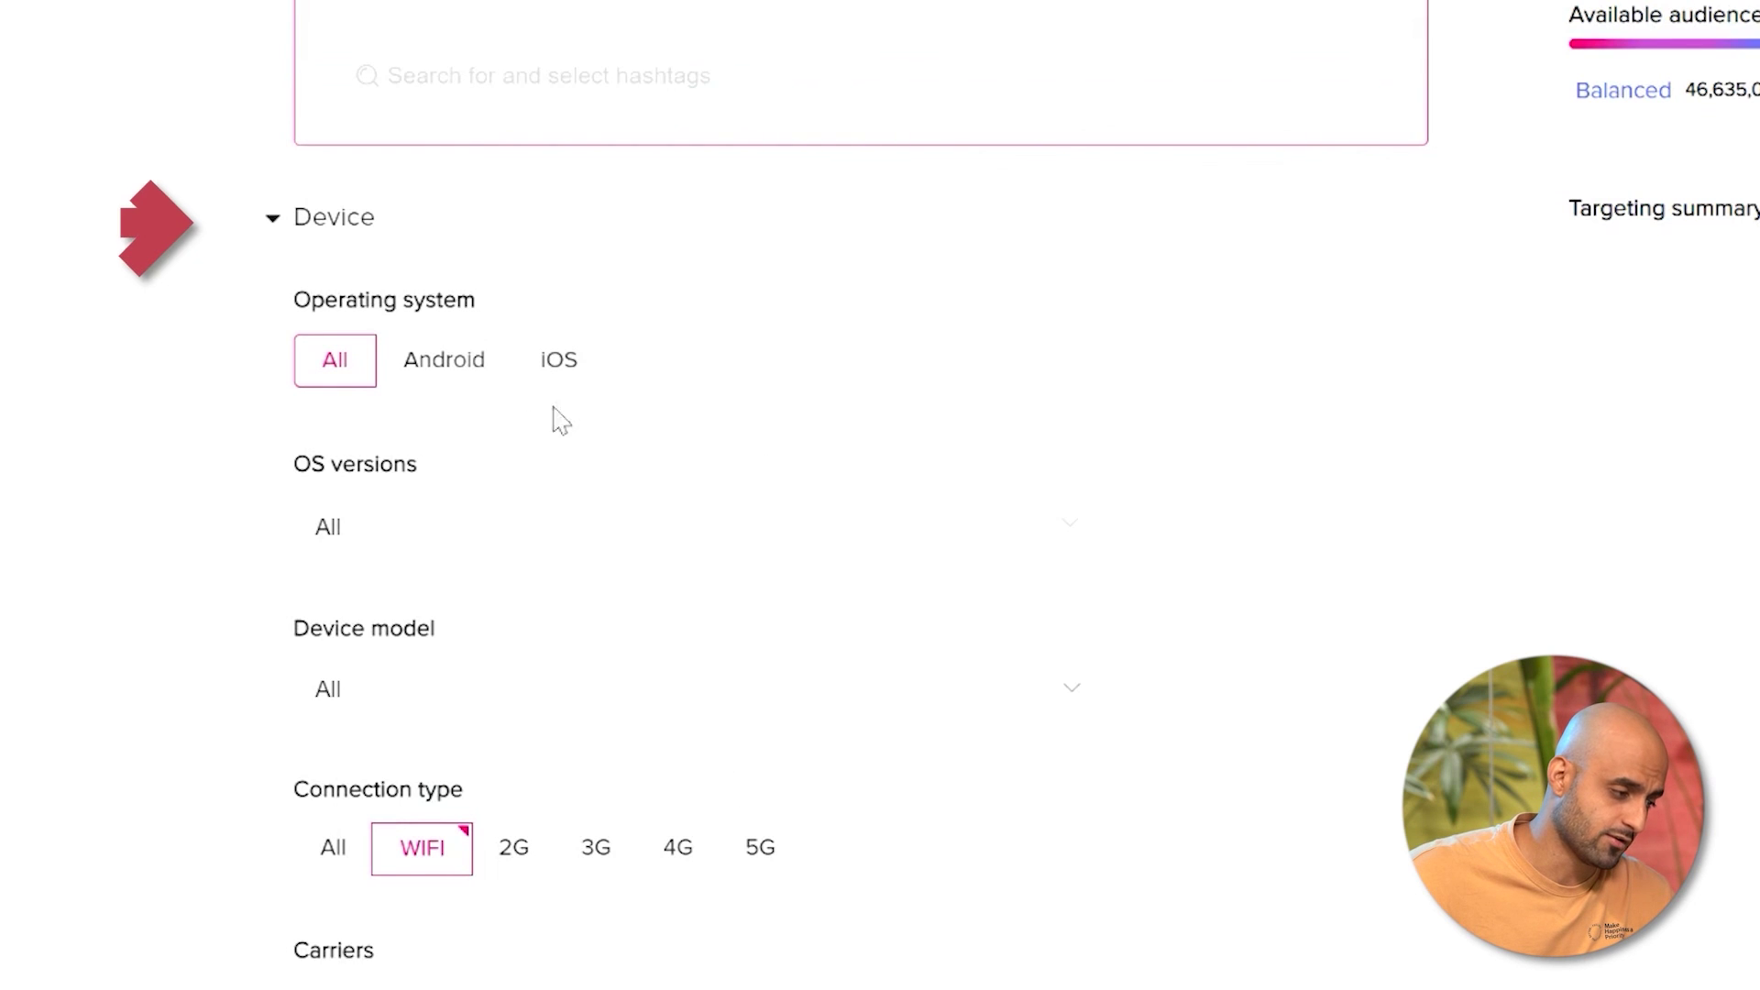
# - Review the device targeting options from operating system to device price, and collapse the Device settings
pyautogui.click(270, 221)
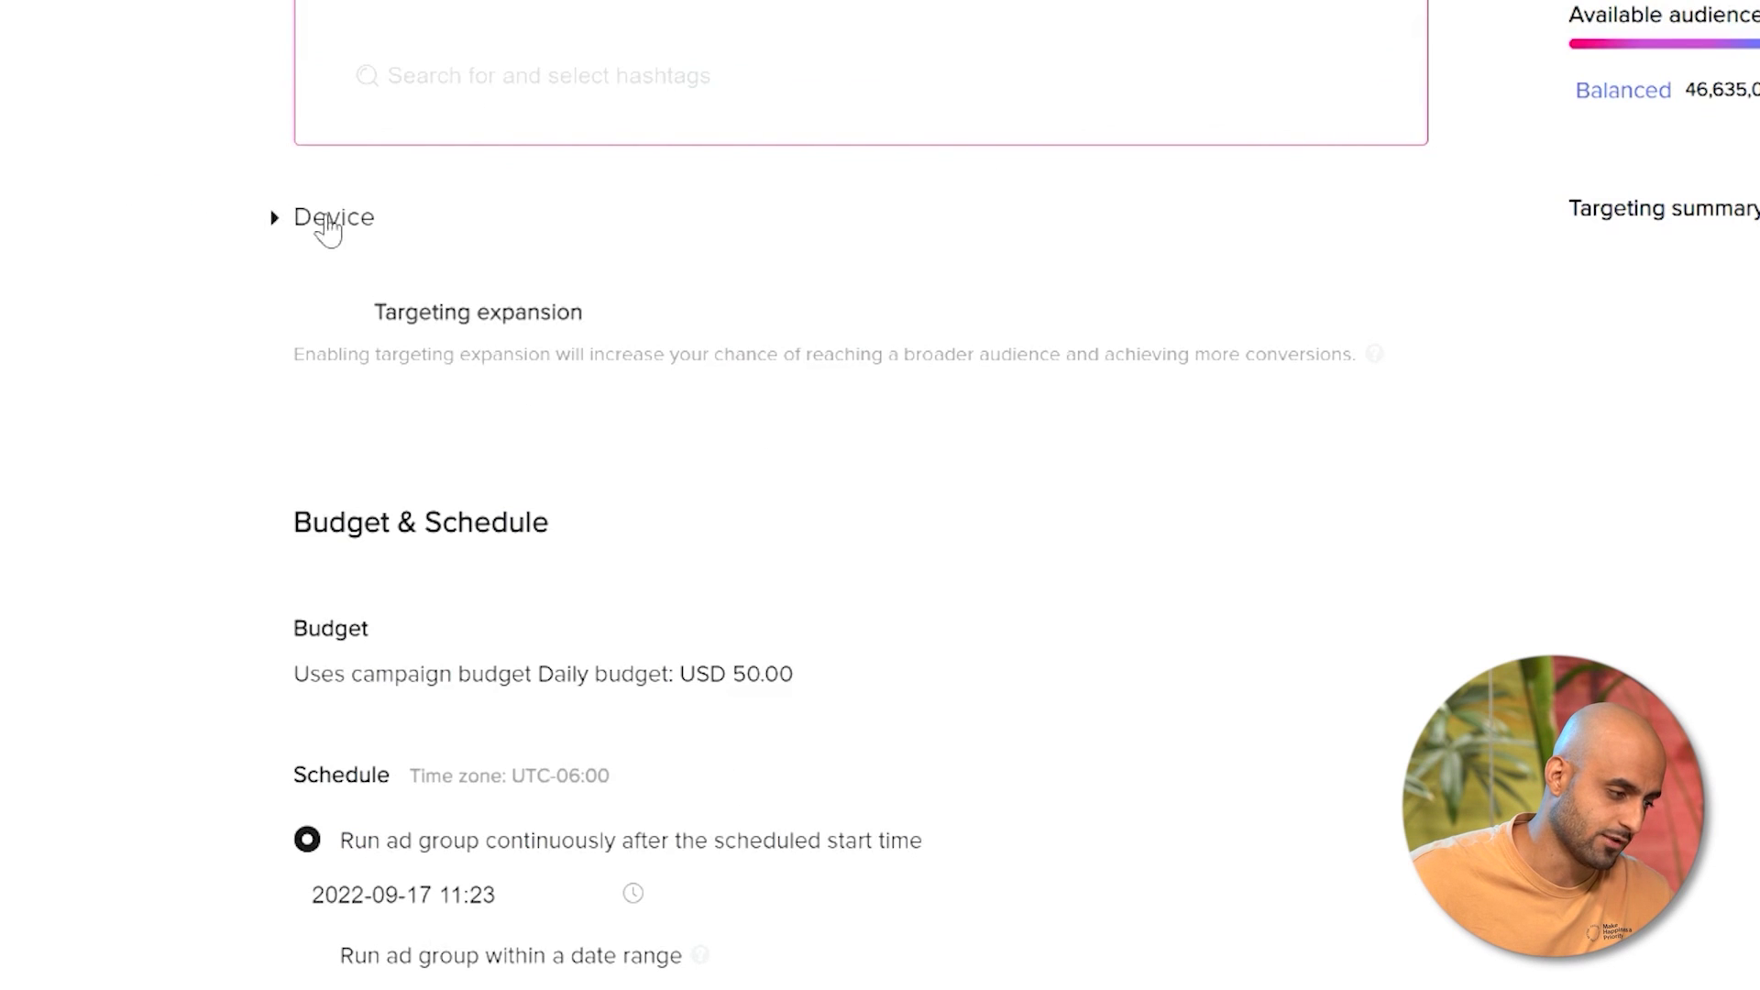
pyautogui.click(267, 220)
pyautogui.scroll(4, 412, 55)
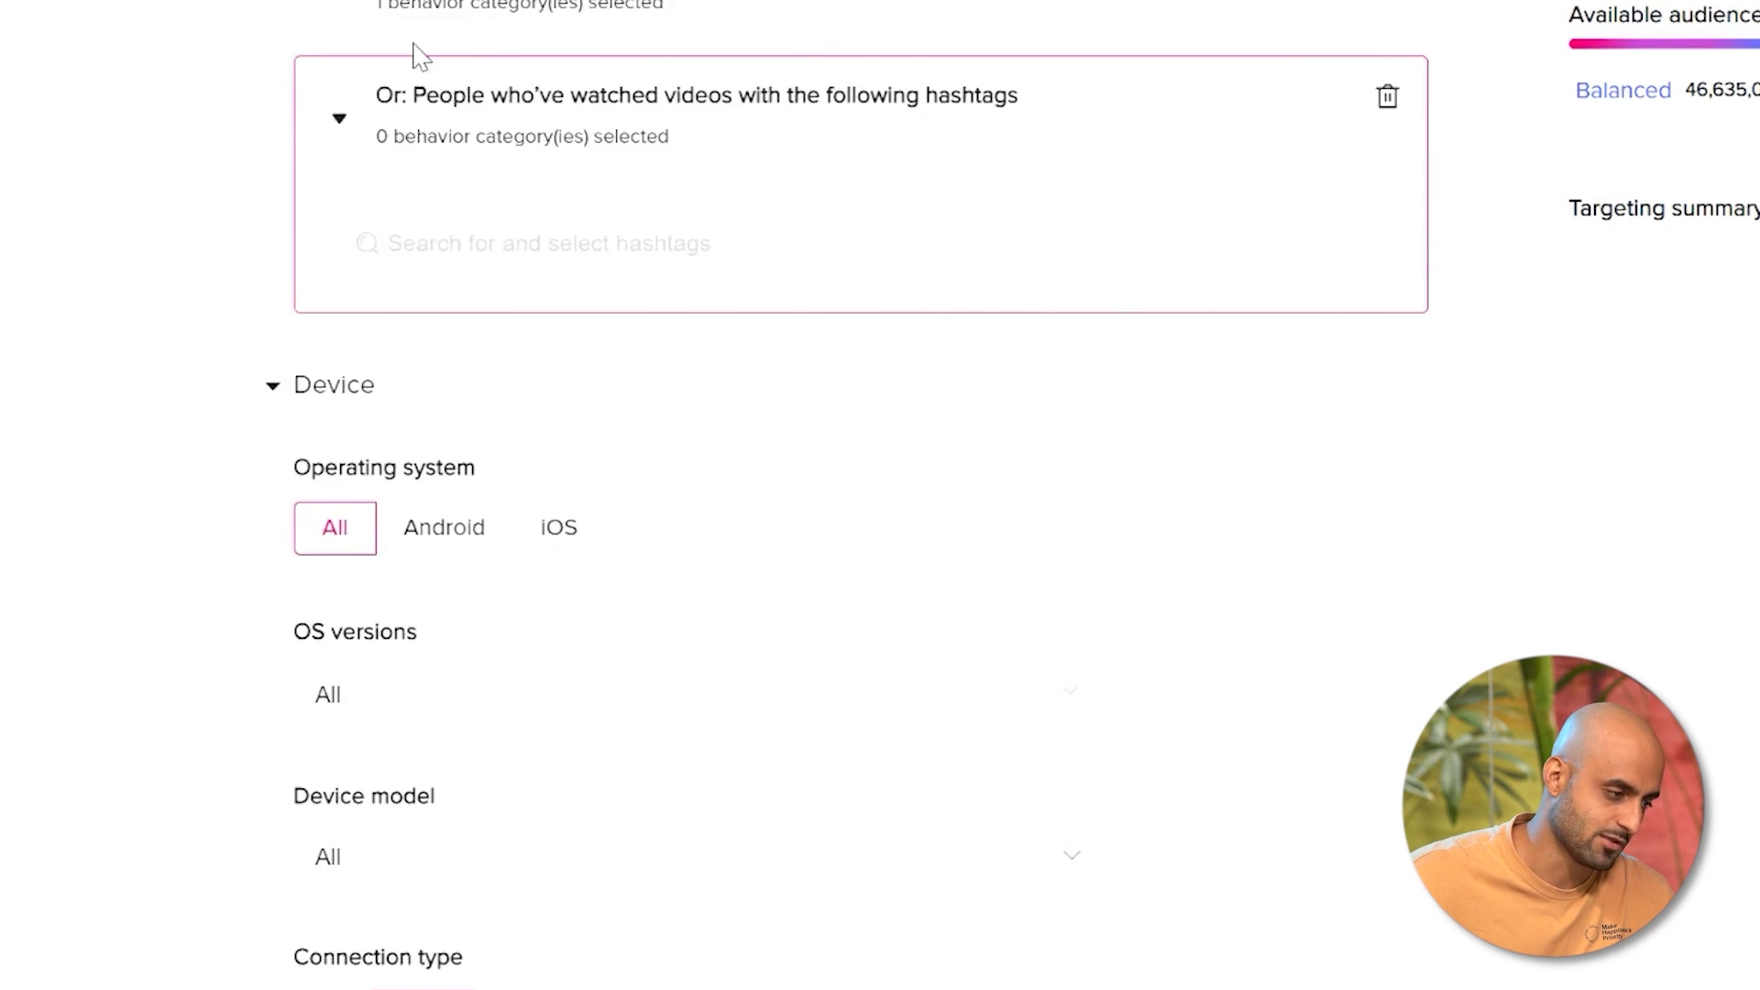
pyautogui.scroll(-5, 476, 429)
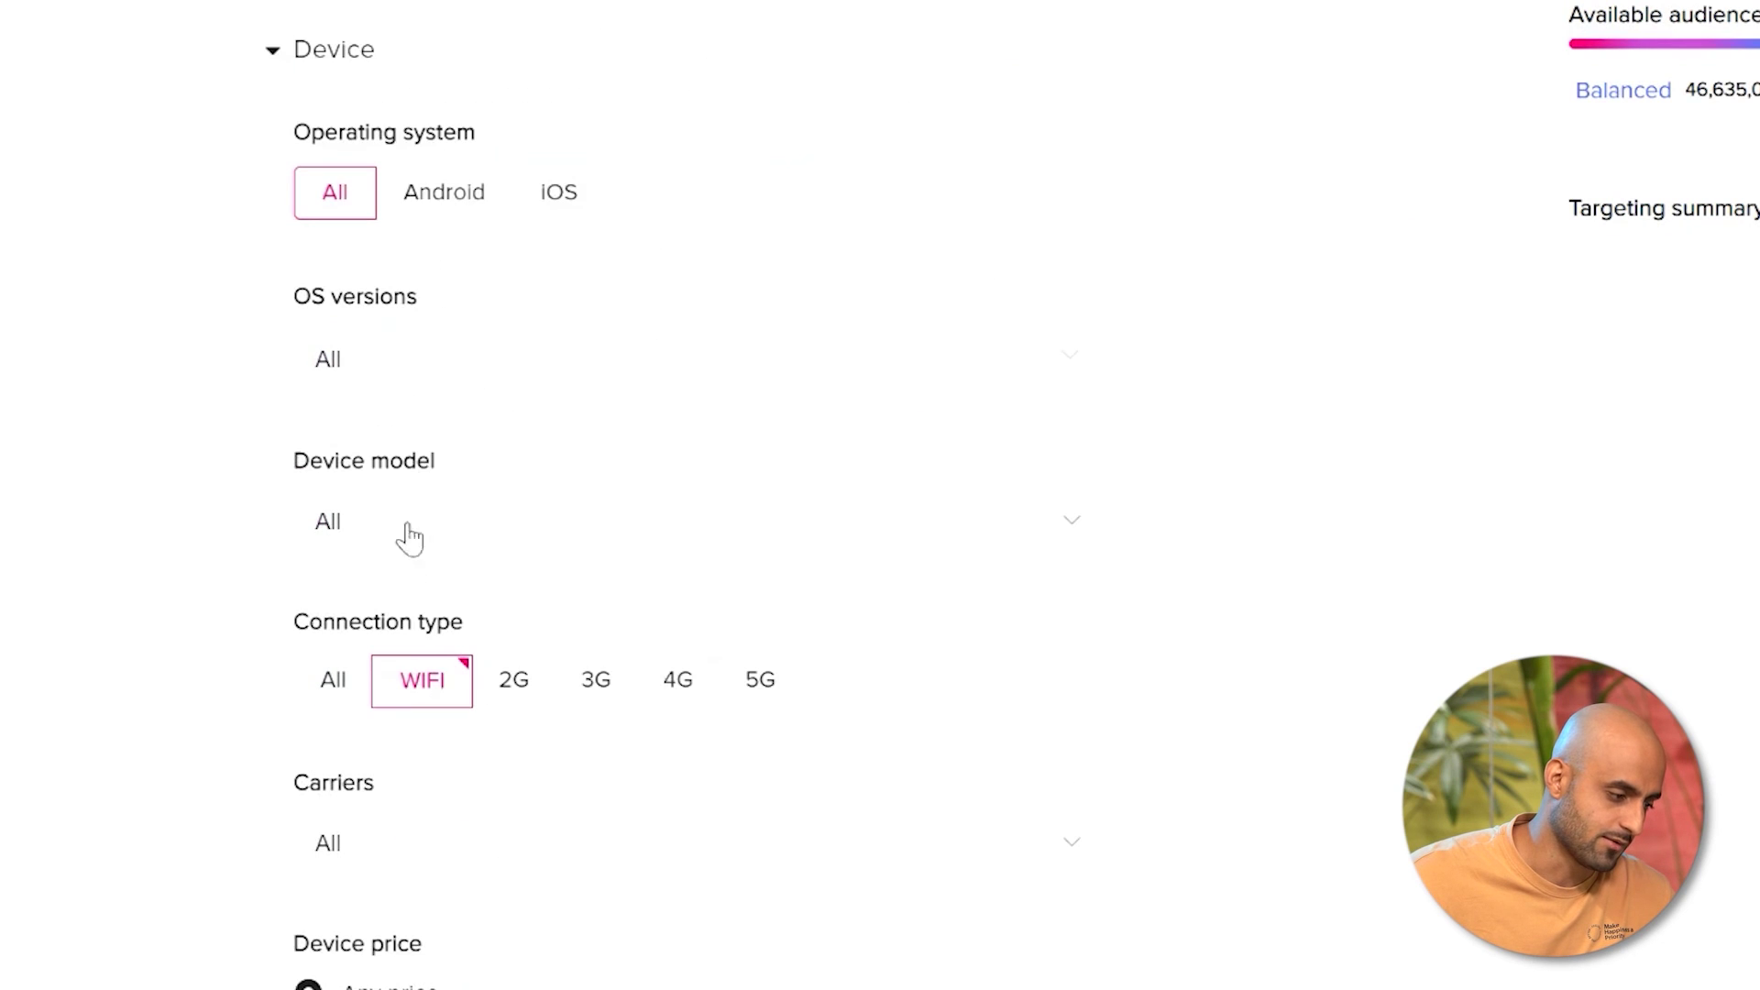
pyautogui.scroll(8, 1190, 734)
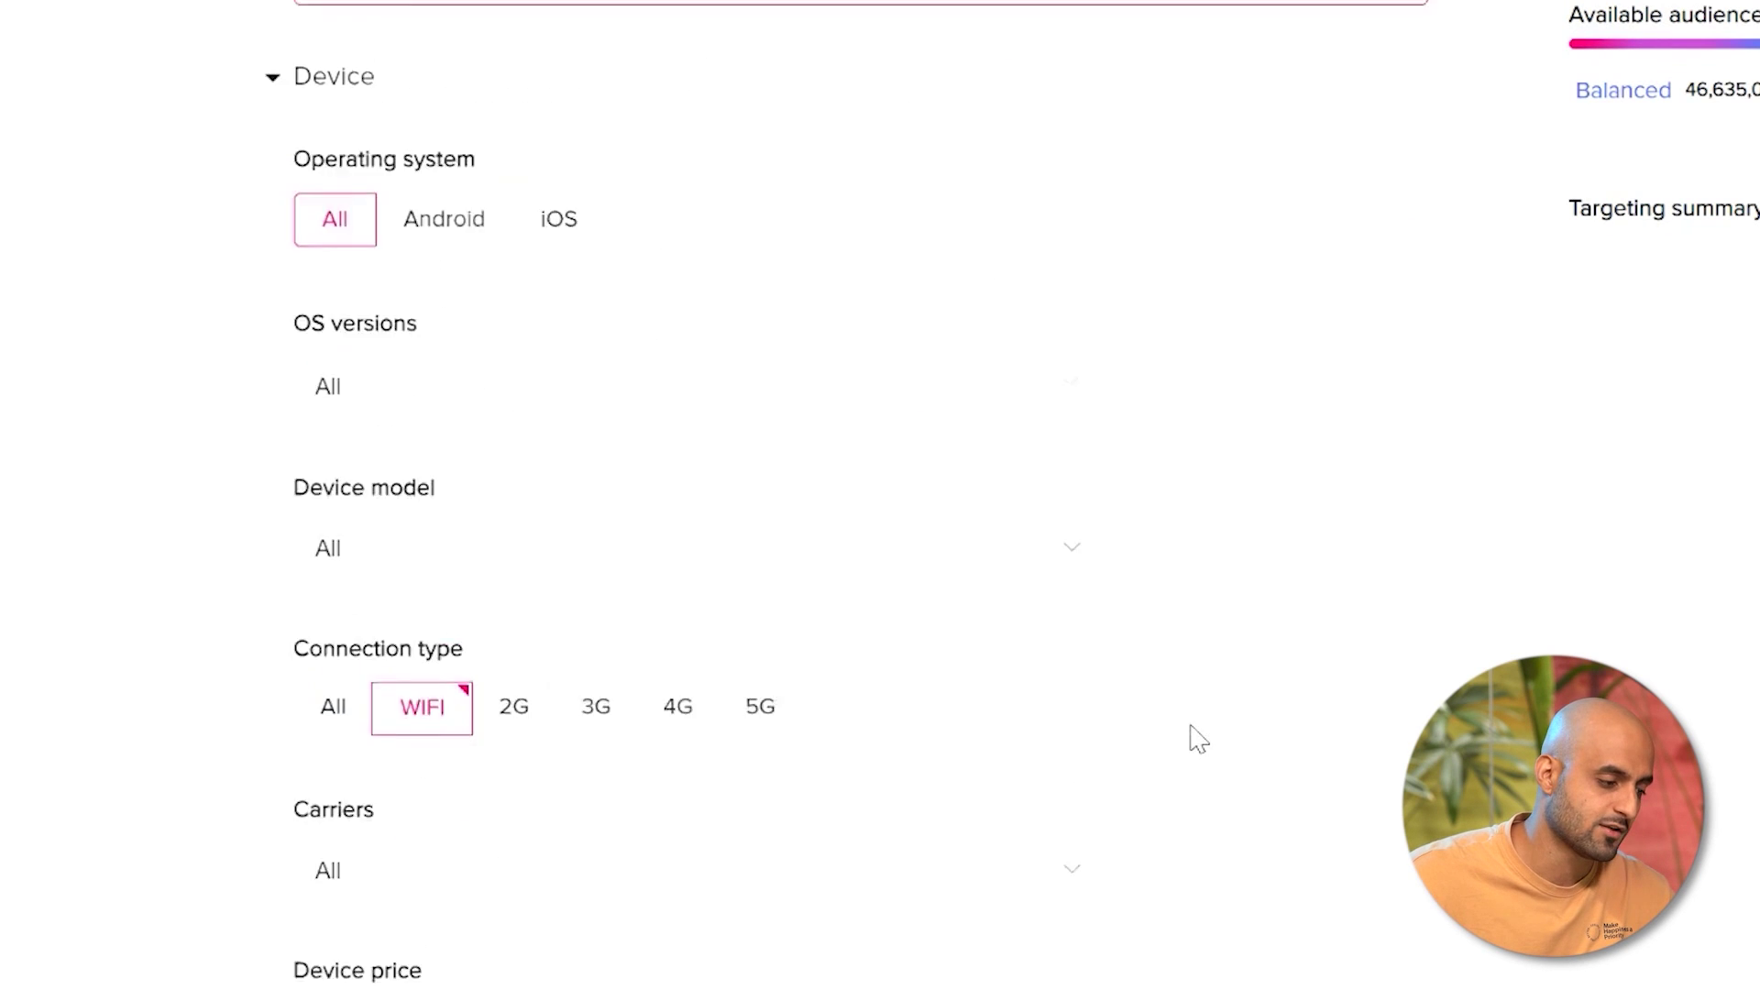
pyautogui.scroll(-6, 648, 538)
pyautogui.scroll(-8, 645, 487)
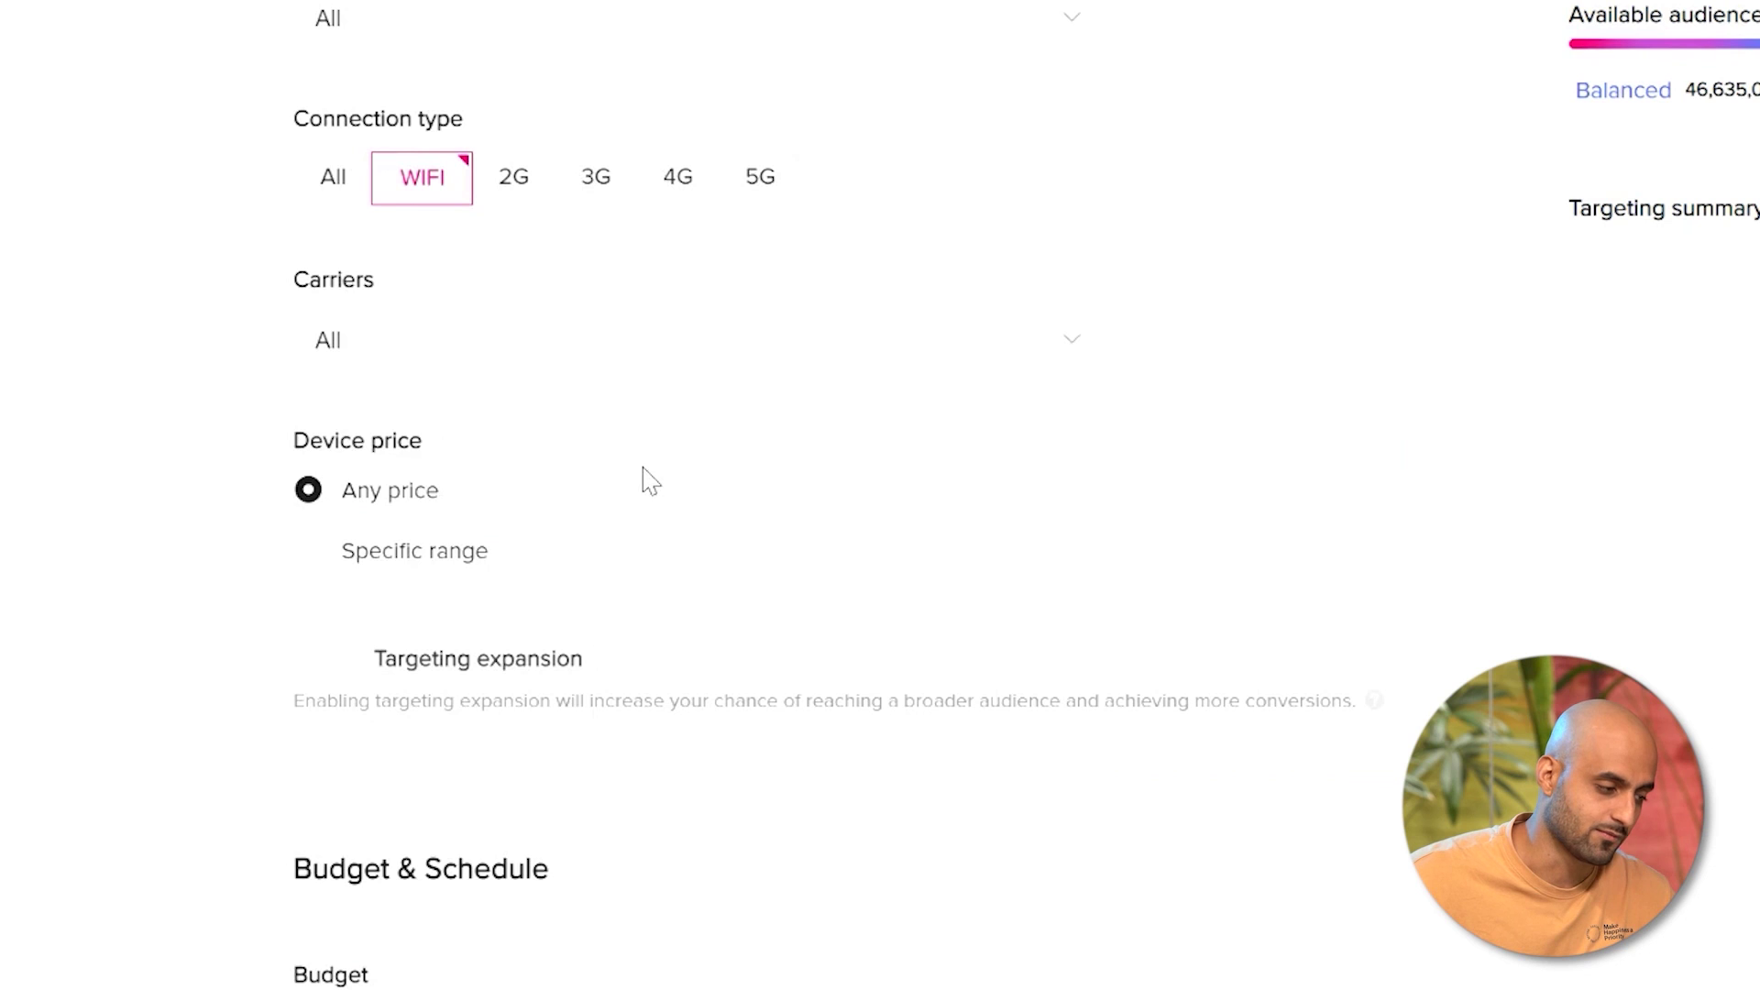
pyautogui.scroll(8, 778, 303)
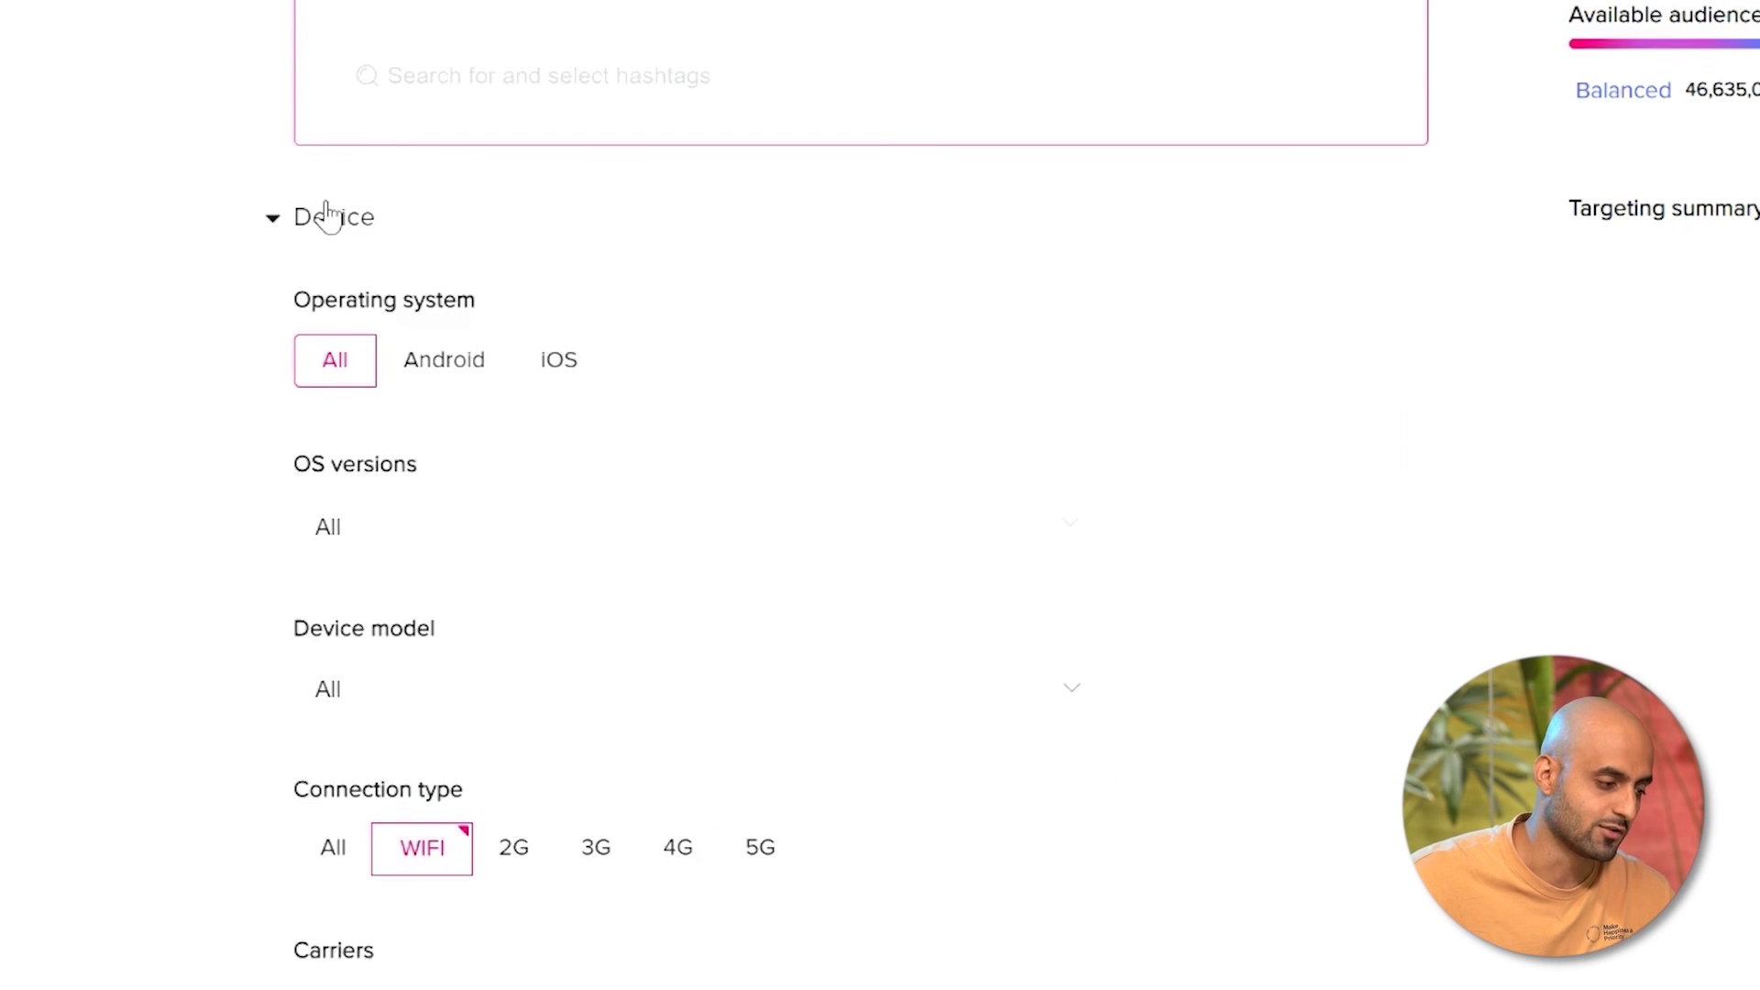
pyautogui.click(284, 223)
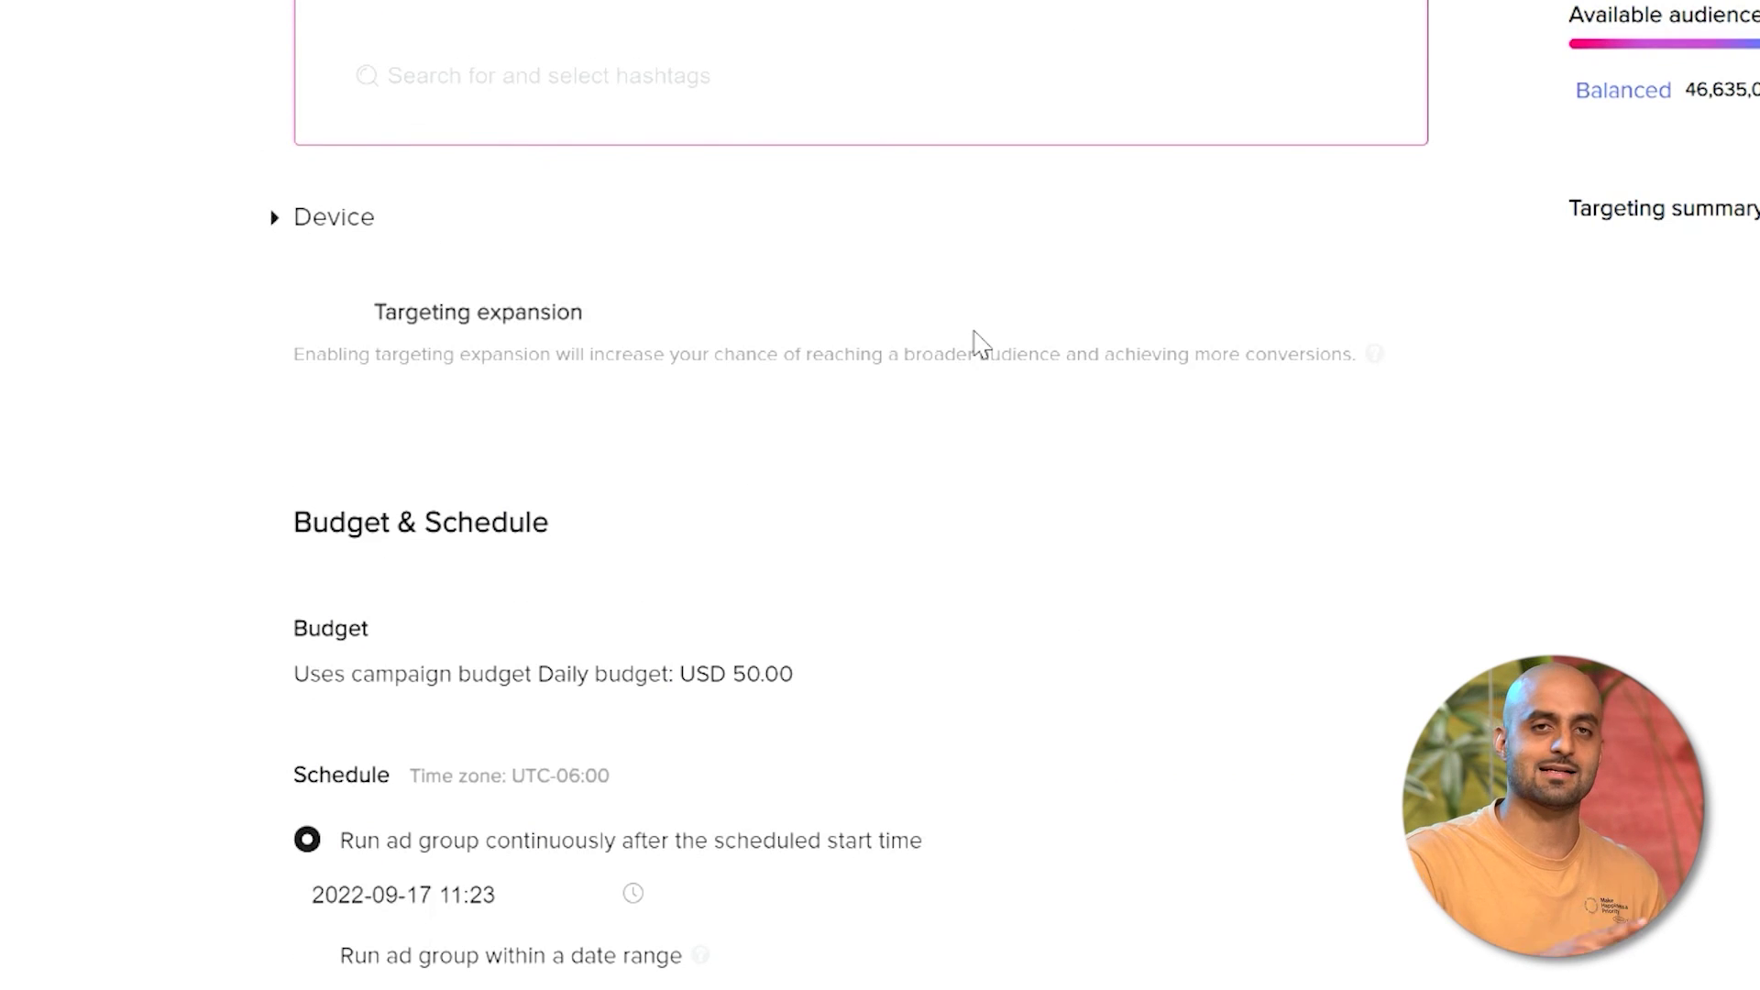